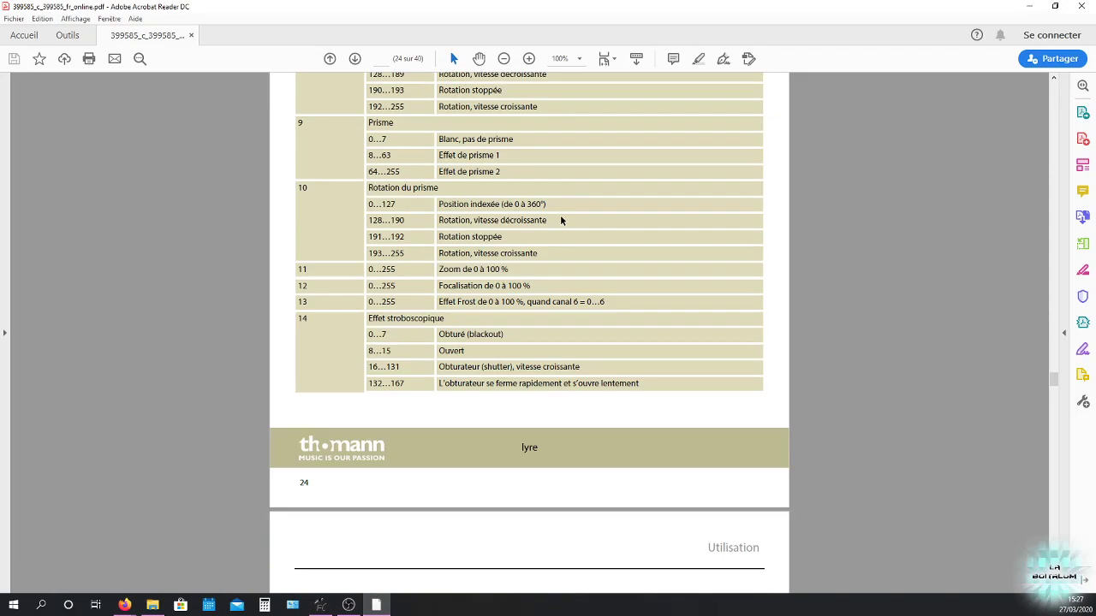
# - Find section 7.6 of the fixture manual on the DMX mode functions and highlight "15 canaux" in its heading
pyautogui.scroll(20, 454, 308)
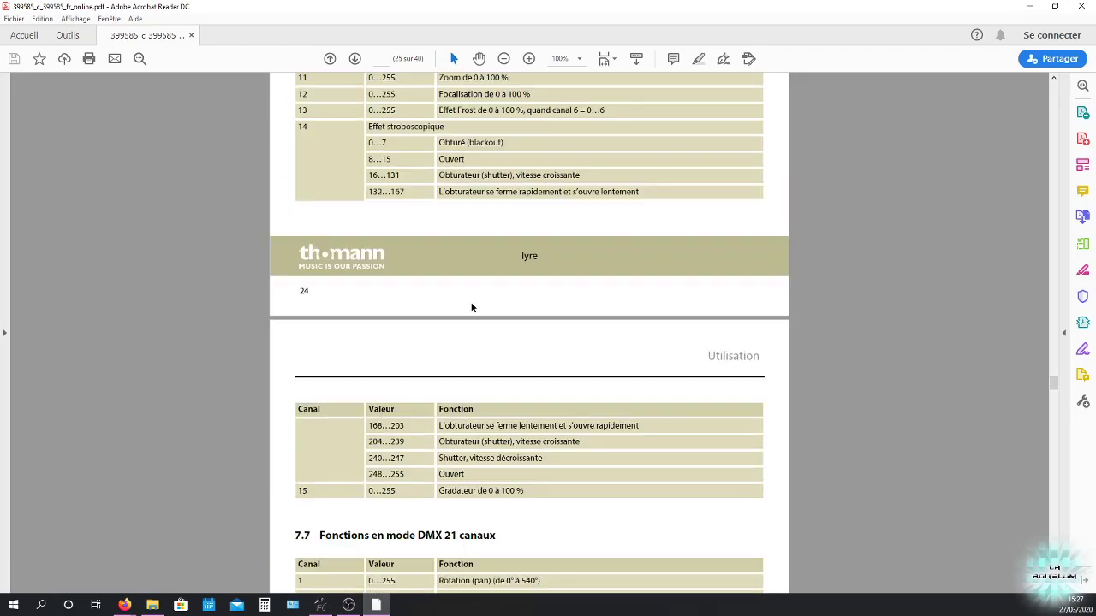
pyautogui.scroll(20, 459, 301)
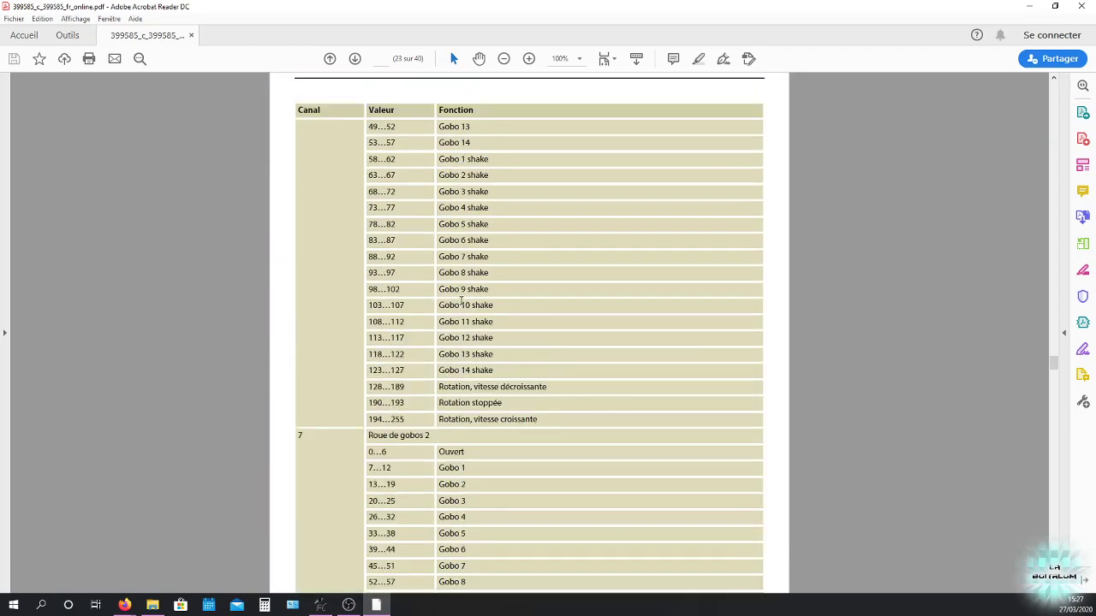
pyautogui.scroll(20, 454, 303)
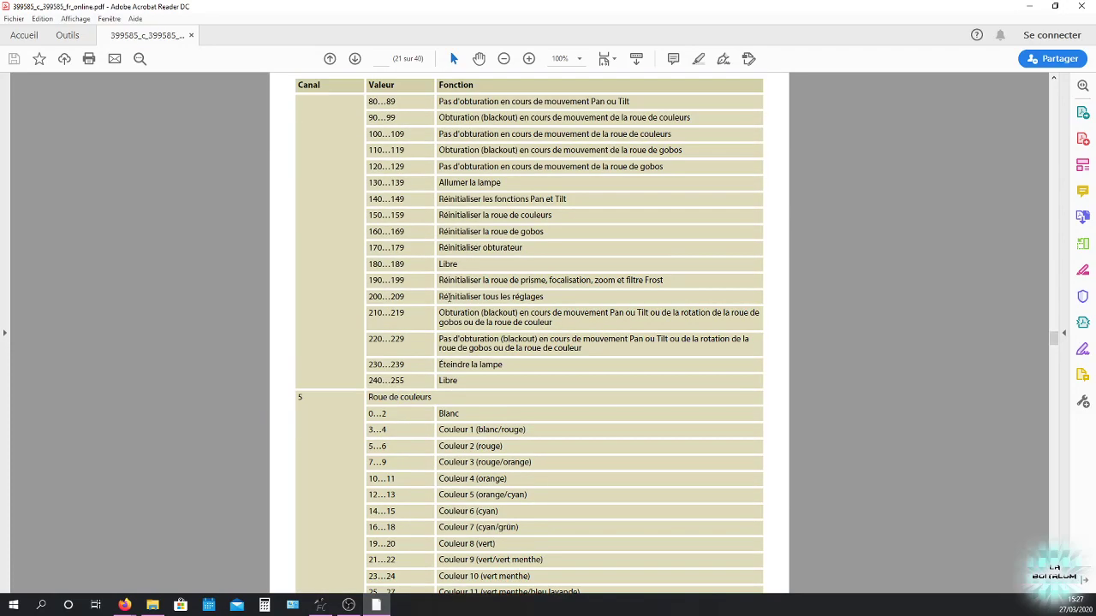
pyautogui.scroll(3, 445, 296)
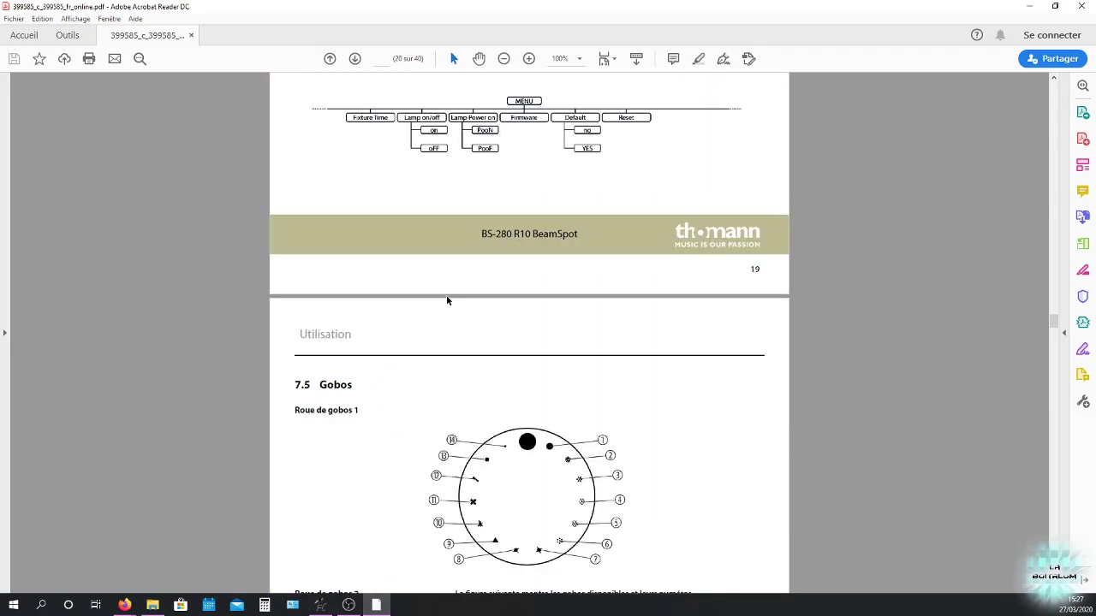
pyautogui.scroll(-13, 447, 298)
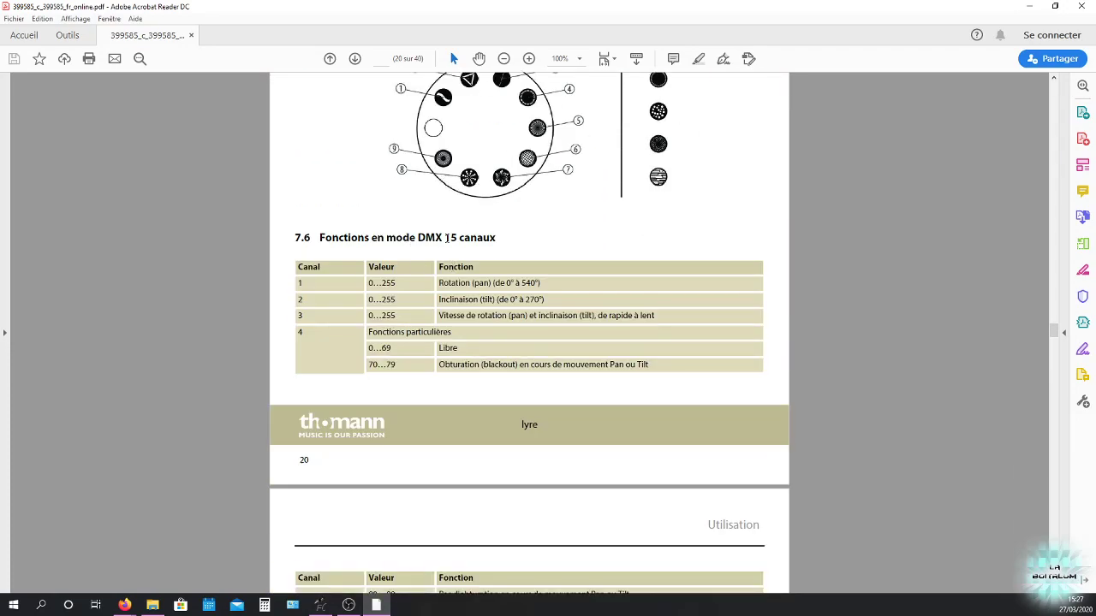
pyautogui.moveTo(445, 238); pyautogui.dragTo(495, 239)
pyautogui.click(511, 254)
pyautogui.moveTo(445, 238); pyautogui.dragTo(494, 240)
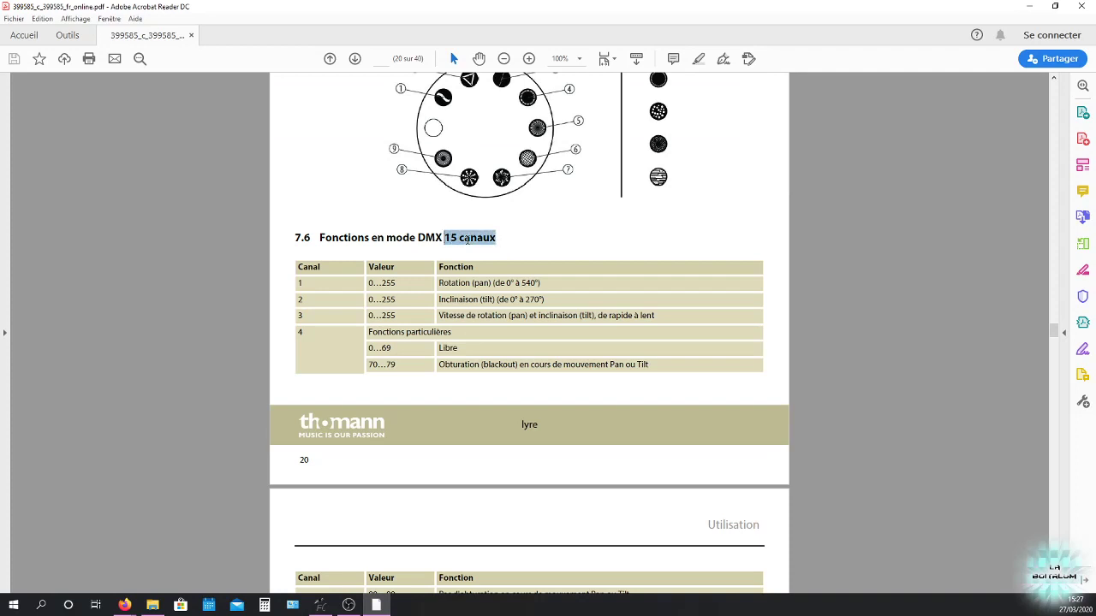
pyautogui.click(390, 246)
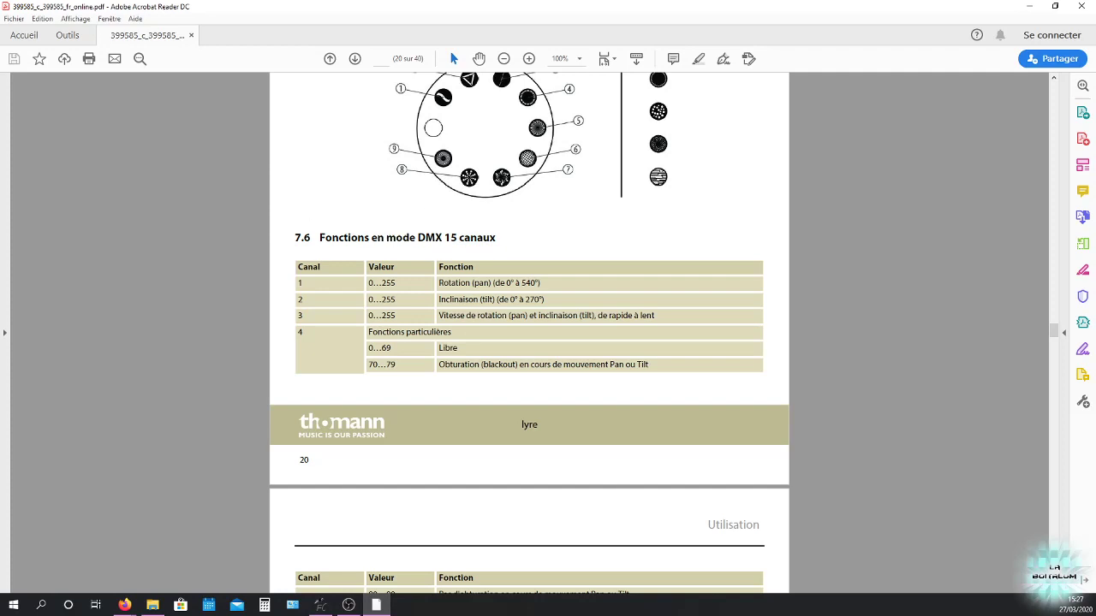
# - Check the manual's cover page for the fixture's manufacturer and model name
pyautogui.hotkey('alt', 'Tab')
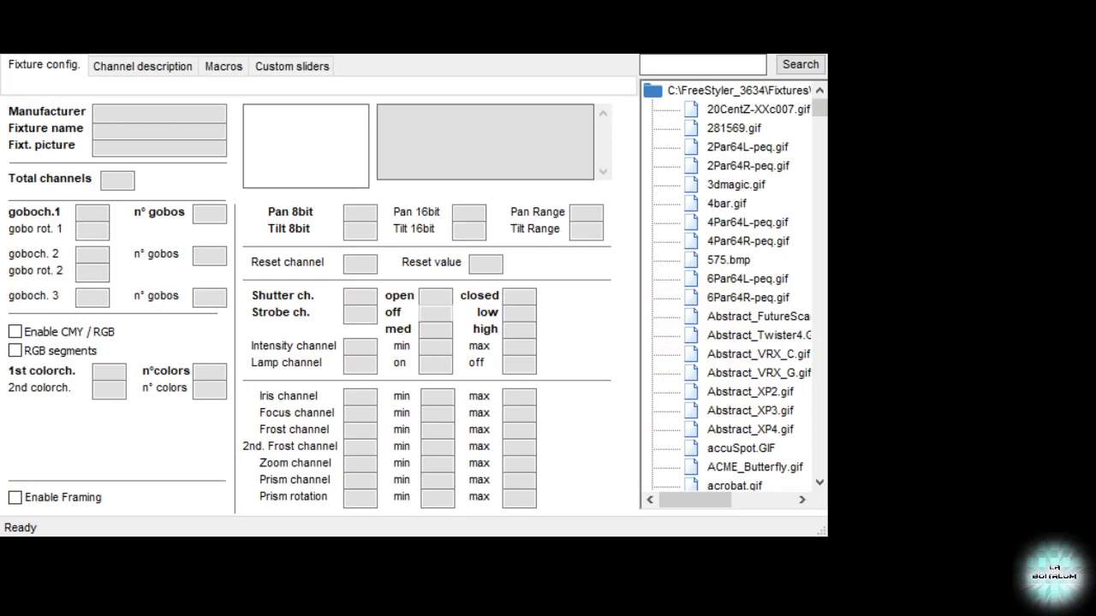
pyautogui.click(220, 109)
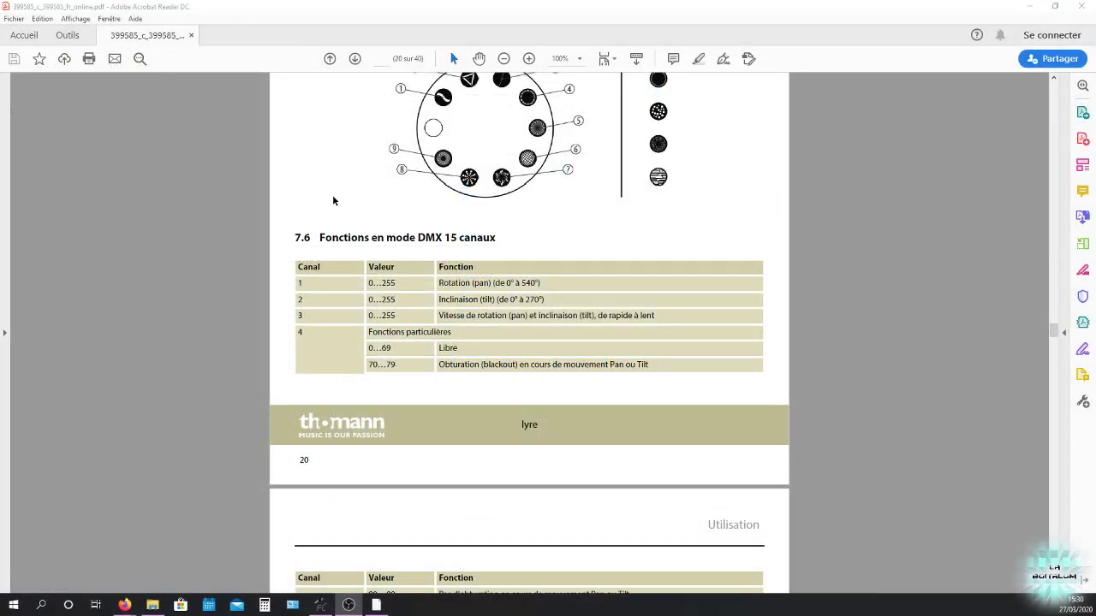
pyautogui.scroll(5, 334, 200)
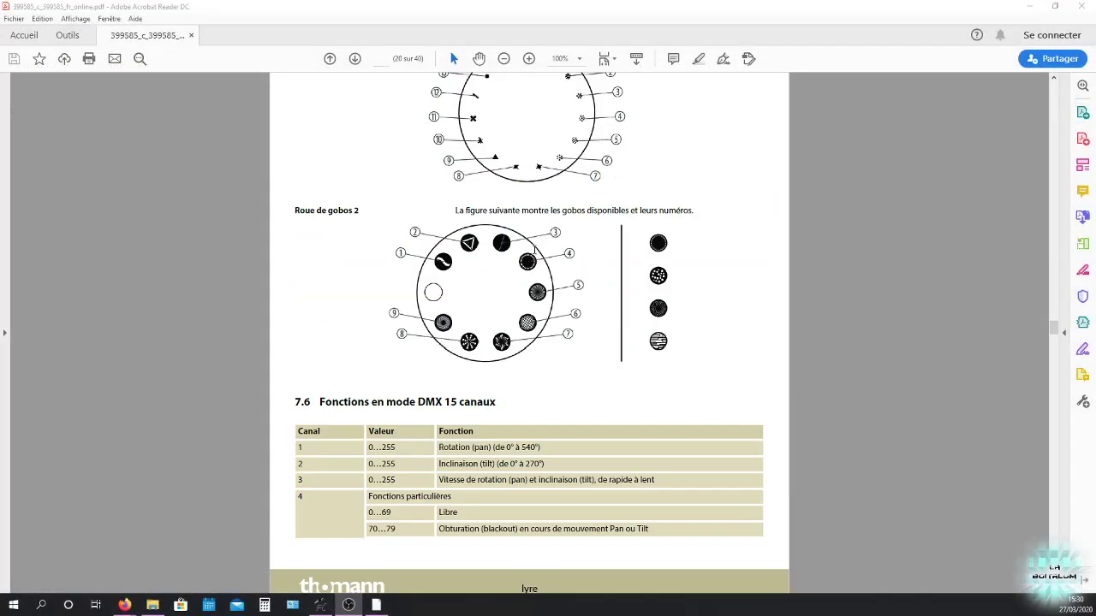
pyautogui.moveTo(1053, 330); pyautogui.dragTo(1038, 85)
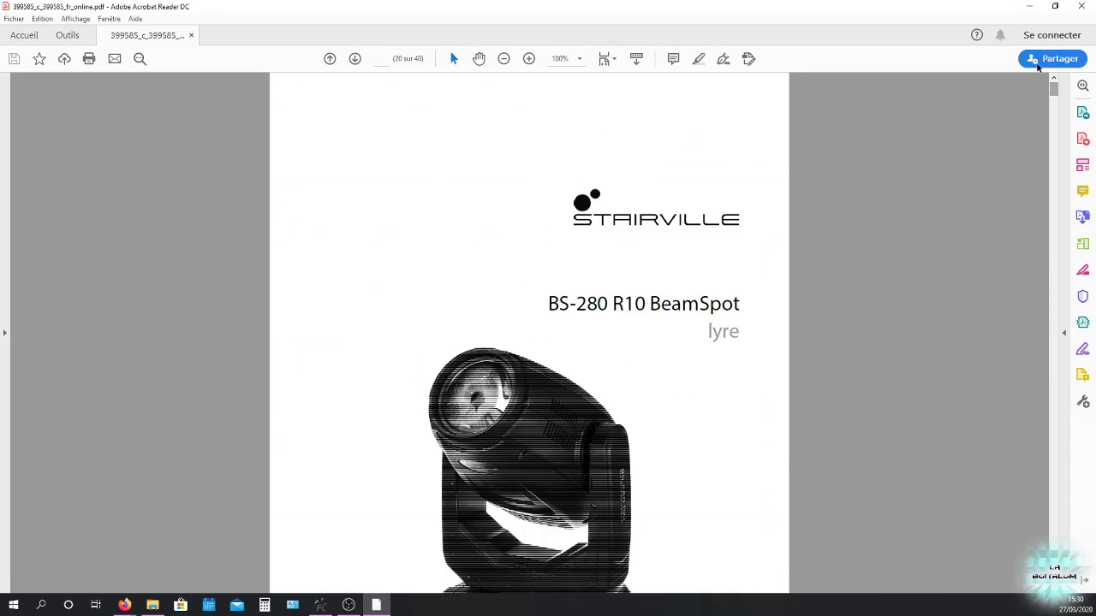
# - Switch to the fixture editor and set the manufacturer to Stairville and the fixture name to BS 280 R10
pyautogui.click(1030, 6)
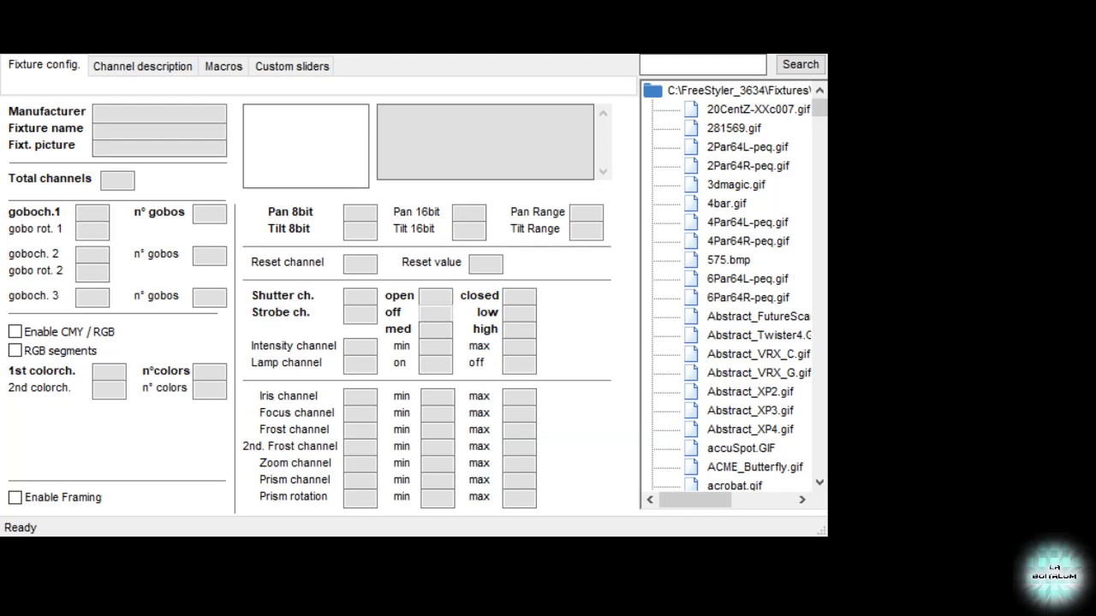
pyautogui.click(186, 109)
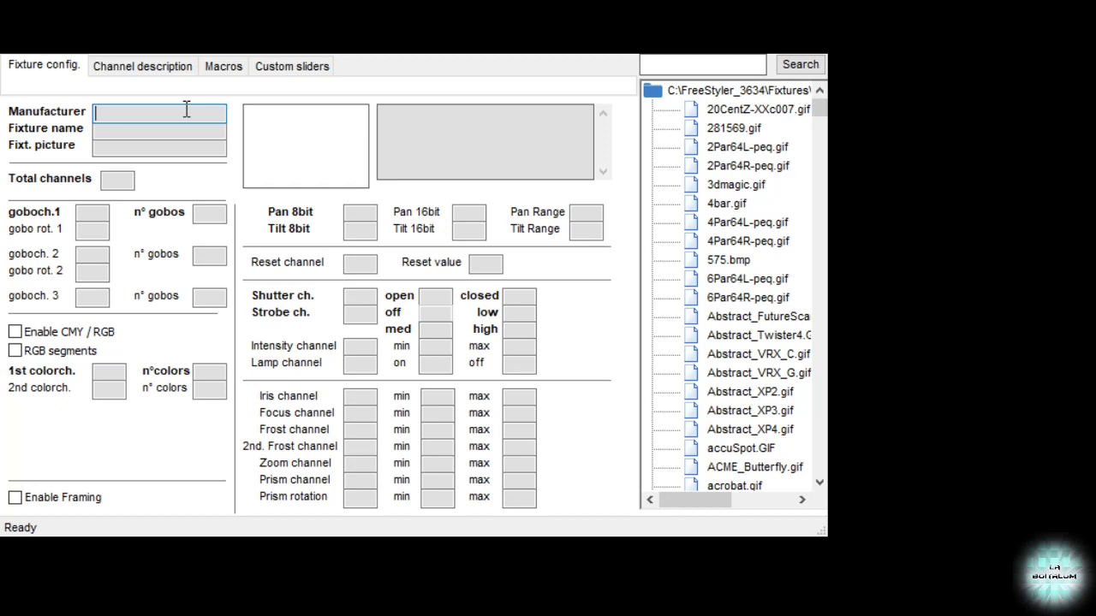
pyautogui.write('Stairville')
pyautogui.press('Tab')
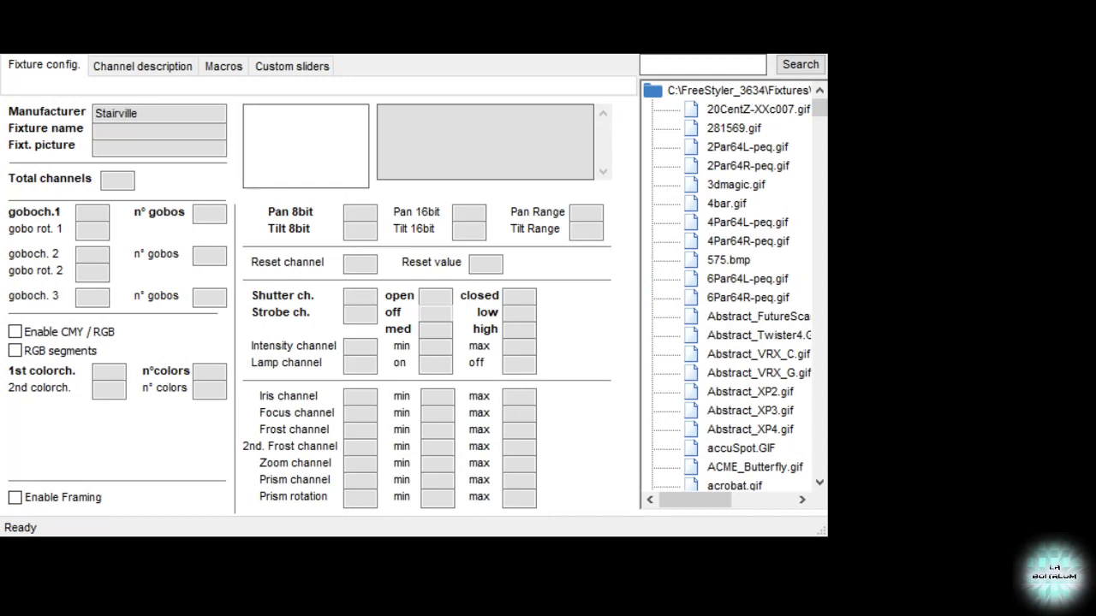
pyautogui.click(96, 134)
pyautogui.write('BS 280 R10')
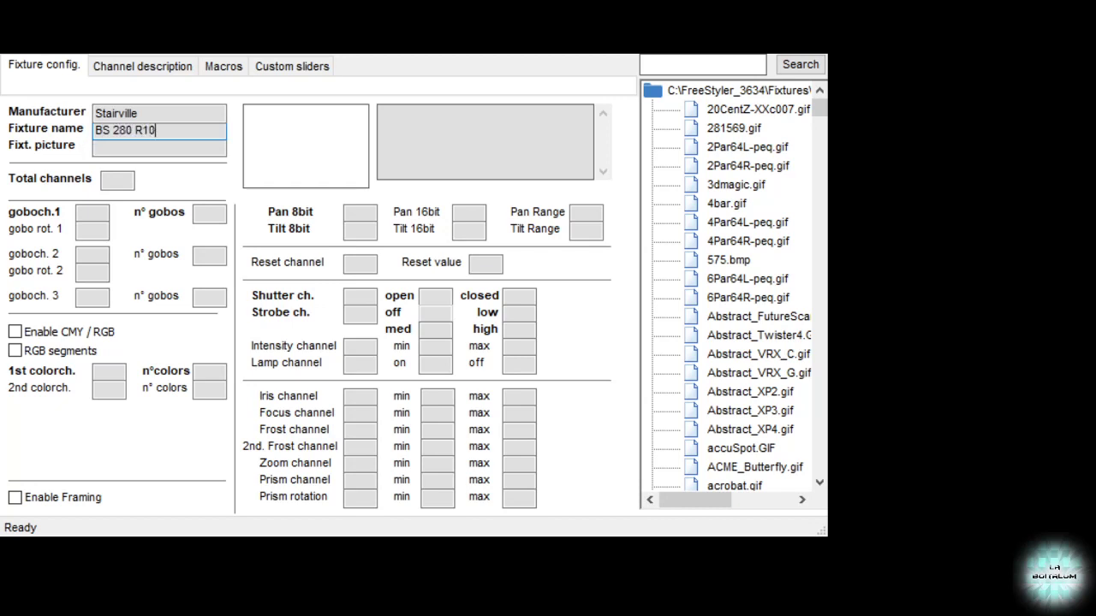
# - Preview the ADJ and American DJ images in the fixture picture library as candidates for the fixture picture
pyautogui.click(113, 146)
pyautogui.moveTo(820, 107); pyautogui.dragTo(824, 128)
pyautogui.click(796, 166)
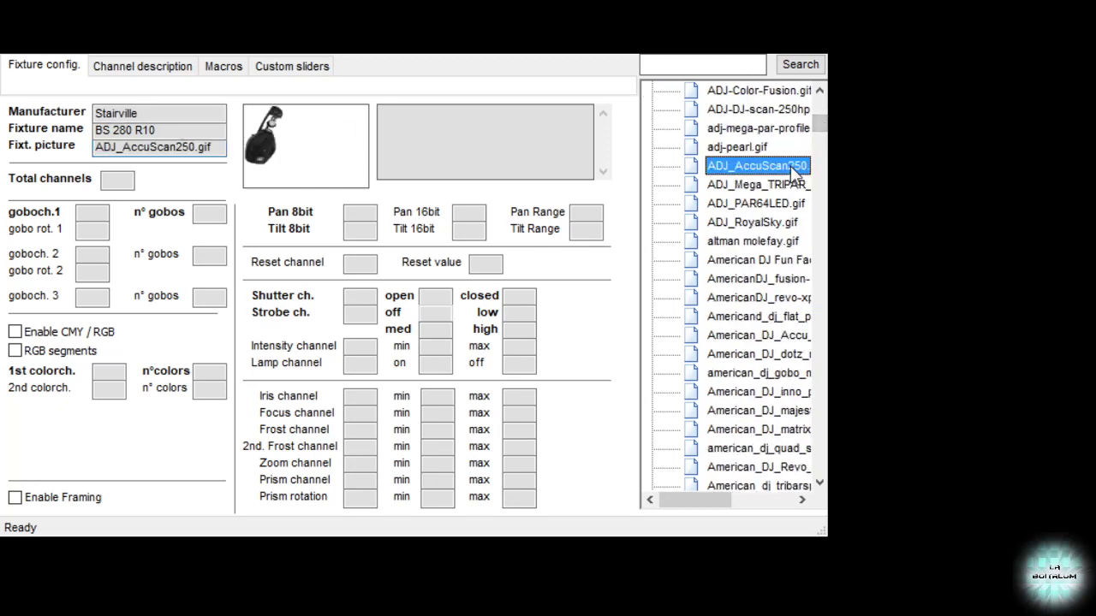
pyautogui.click(786, 184)
pyautogui.click(779, 204)
pyautogui.click(781, 223)
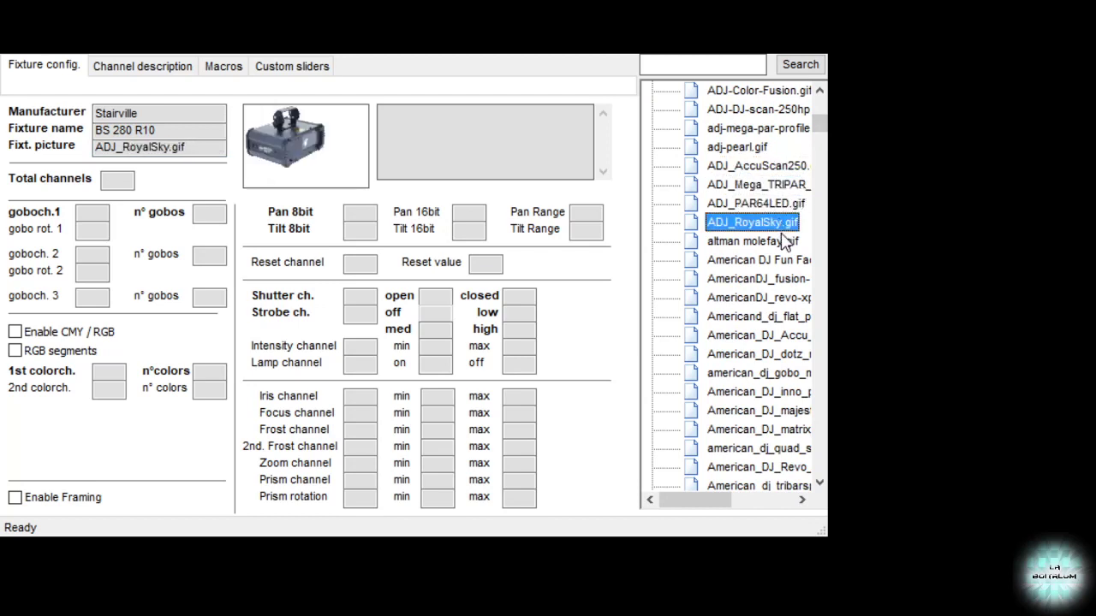
pyautogui.click(783, 241)
pyautogui.click(783, 260)
pyautogui.click(781, 279)
pyautogui.click(776, 299)
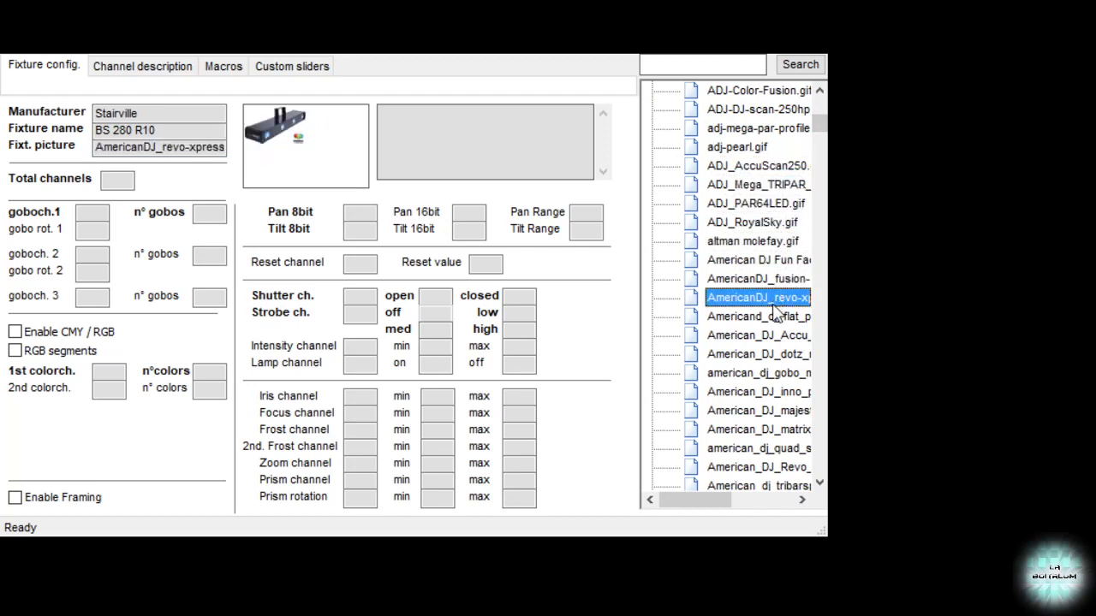
pyautogui.click(773, 339)
pyautogui.click(773, 355)
pyautogui.click(773, 373)
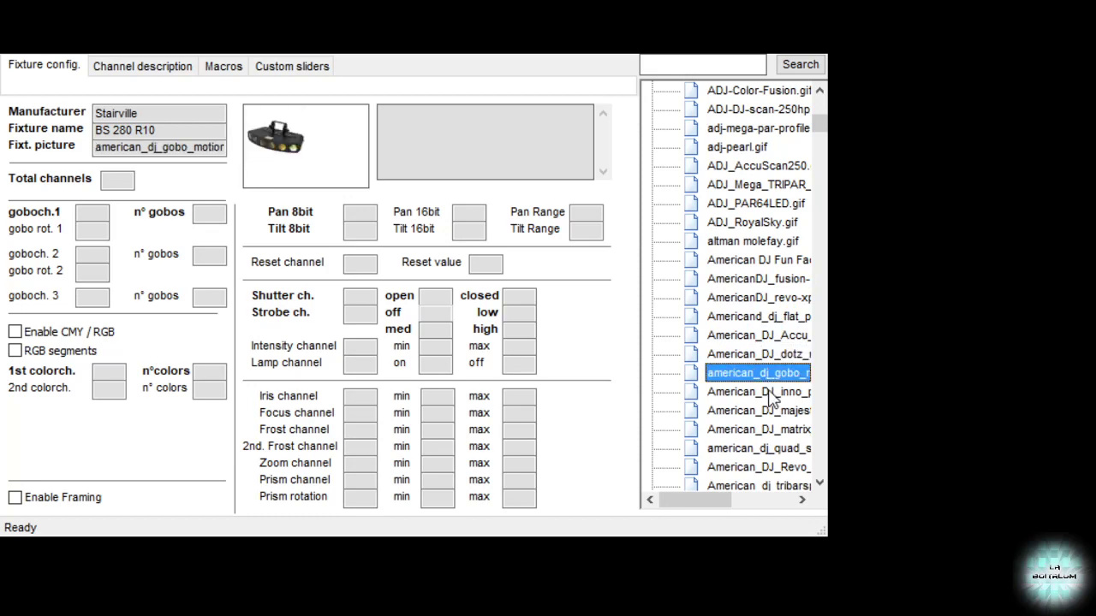
pyautogui.click(773, 392)
pyautogui.click(773, 429)
pyautogui.scroll(-7, 788, 366)
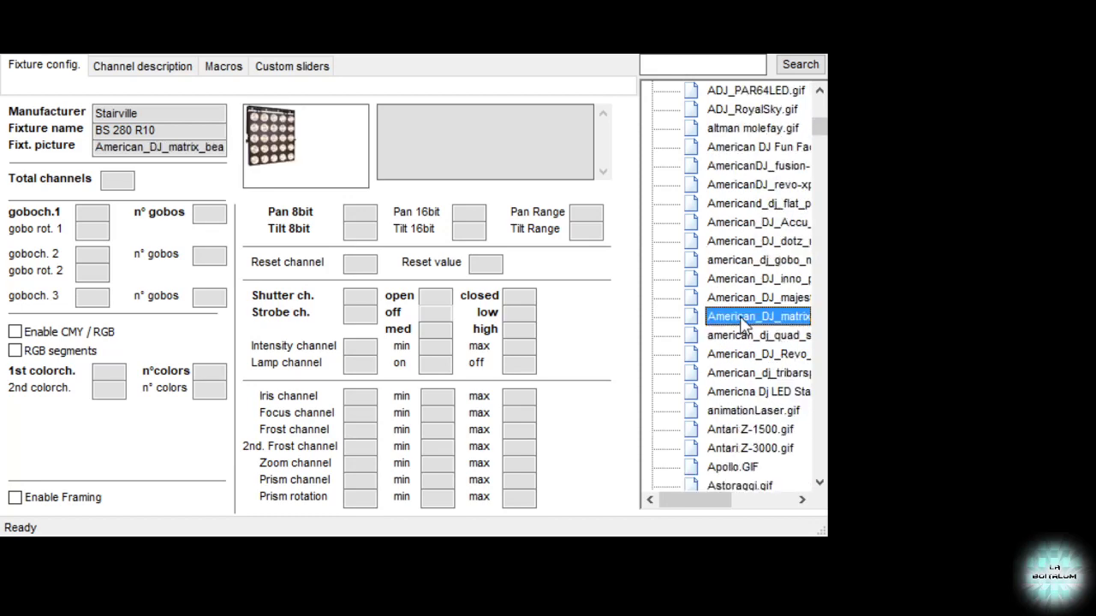
pyautogui.scroll(-12, 754, 338)
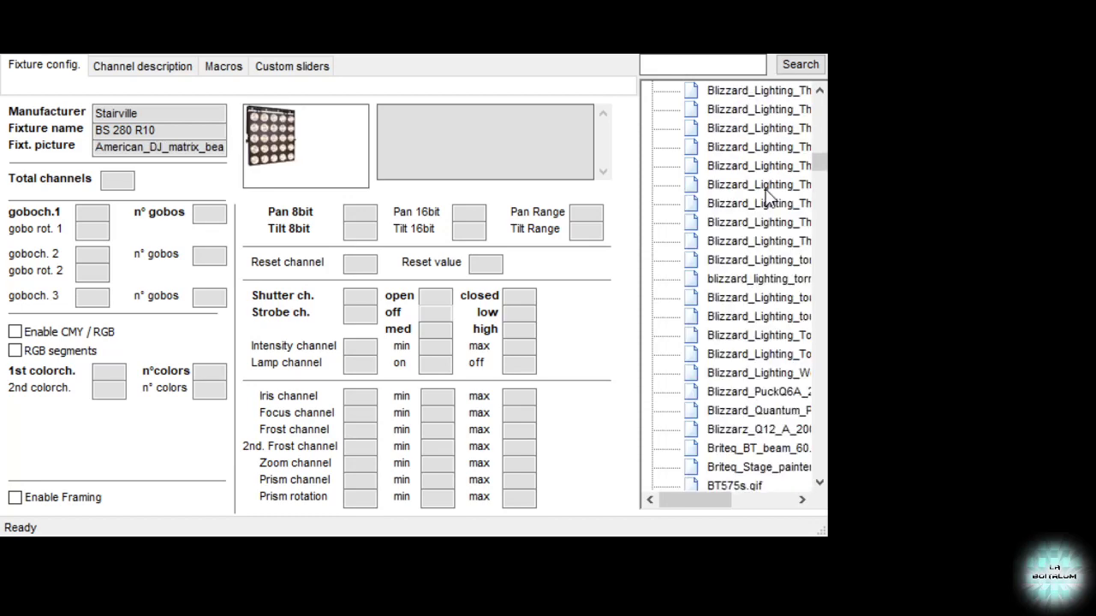
# - Preview the images whose names start with S in the picture library, looking for a matching moving head
pyautogui.moveTo(822, 180); pyautogui.dragTo(798, 391)
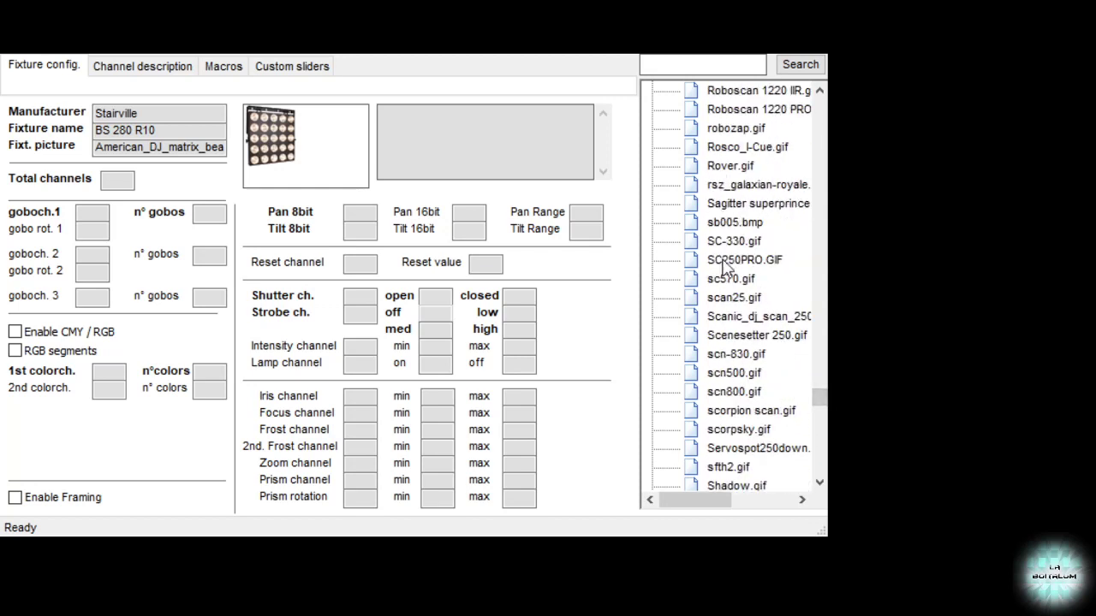
pyautogui.click(735, 280)
pyautogui.click(747, 319)
pyautogui.click(747, 336)
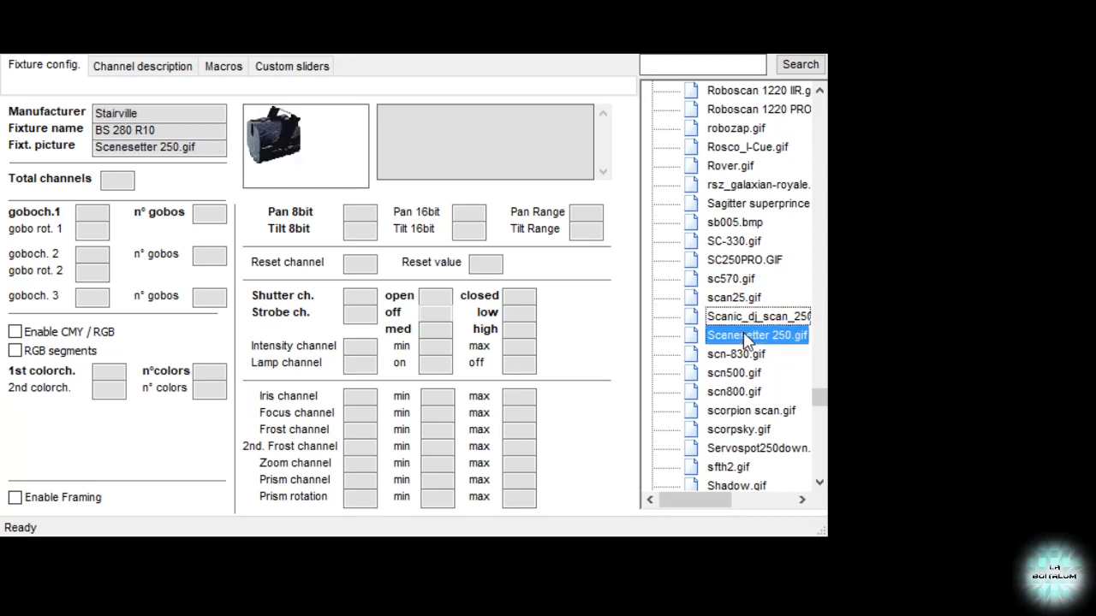
pyautogui.click(745, 373)
pyautogui.click(750, 392)
pyautogui.click(755, 429)
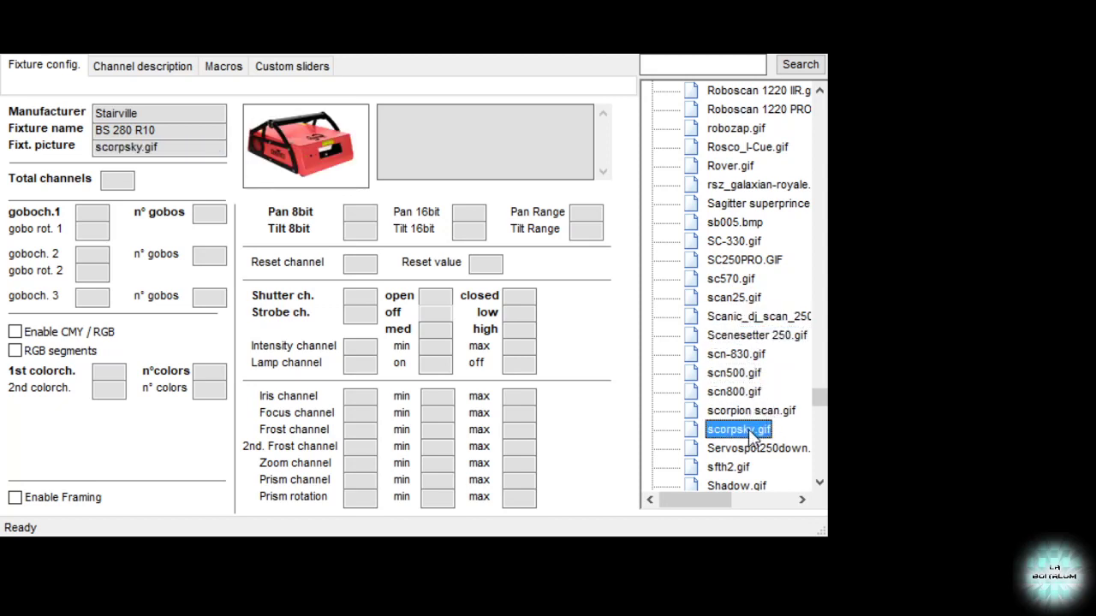
pyautogui.scroll(-1, 753, 426)
pyautogui.click(752, 396)
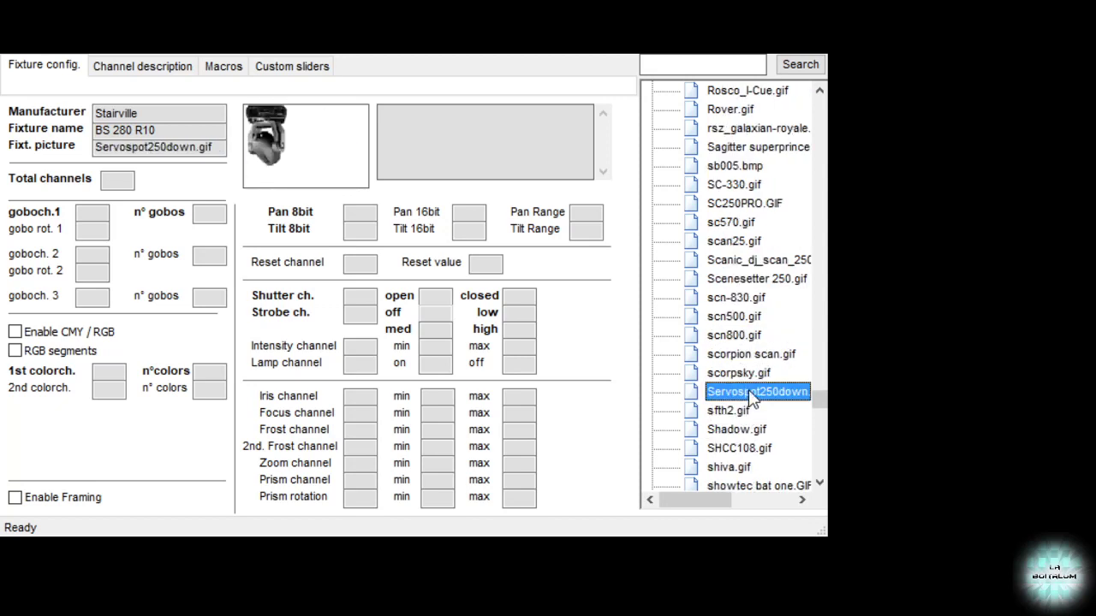
pyautogui.scroll(-1, 752, 399)
pyautogui.click(742, 356)
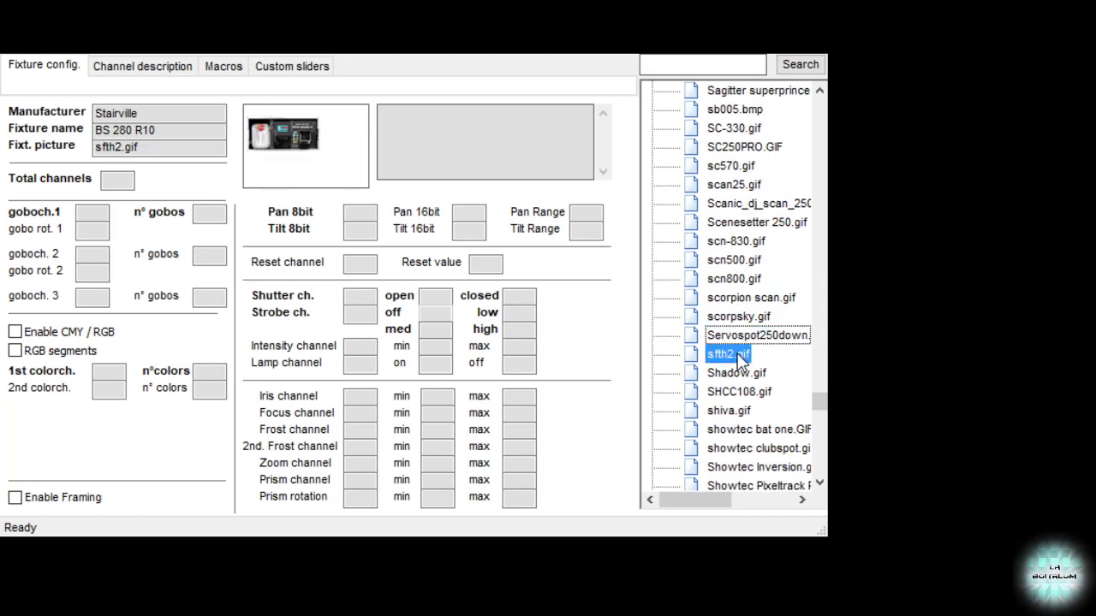
pyautogui.click(738, 373)
pyautogui.click(741, 411)
pyautogui.click(745, 429)
pyautogui.click(757, 467)
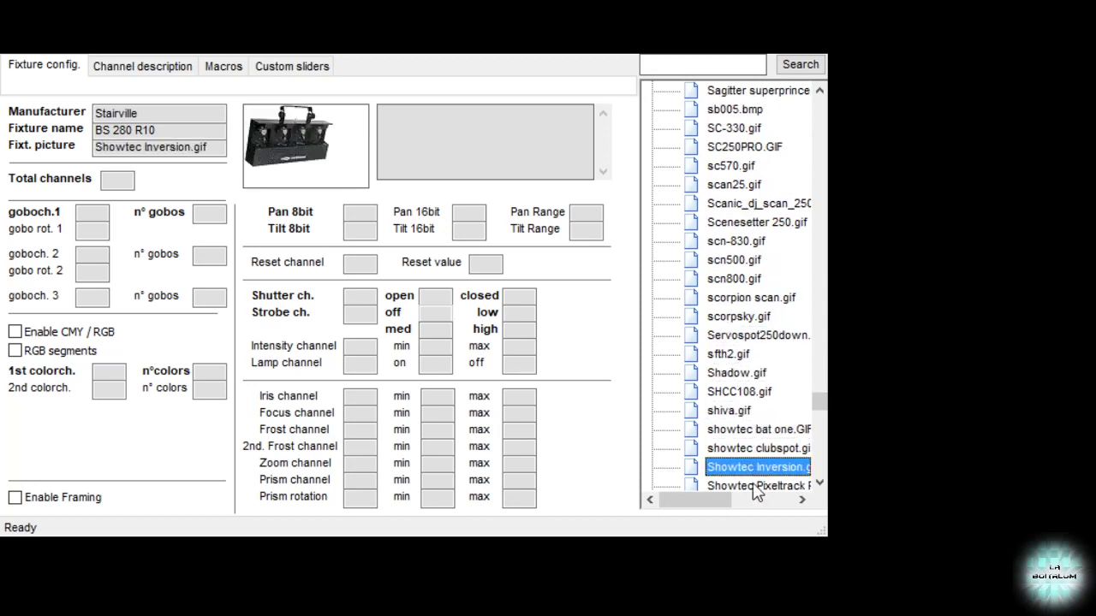
pyautogui.click(754, 485)
pyautogui.scroll(-4, 759, 441)
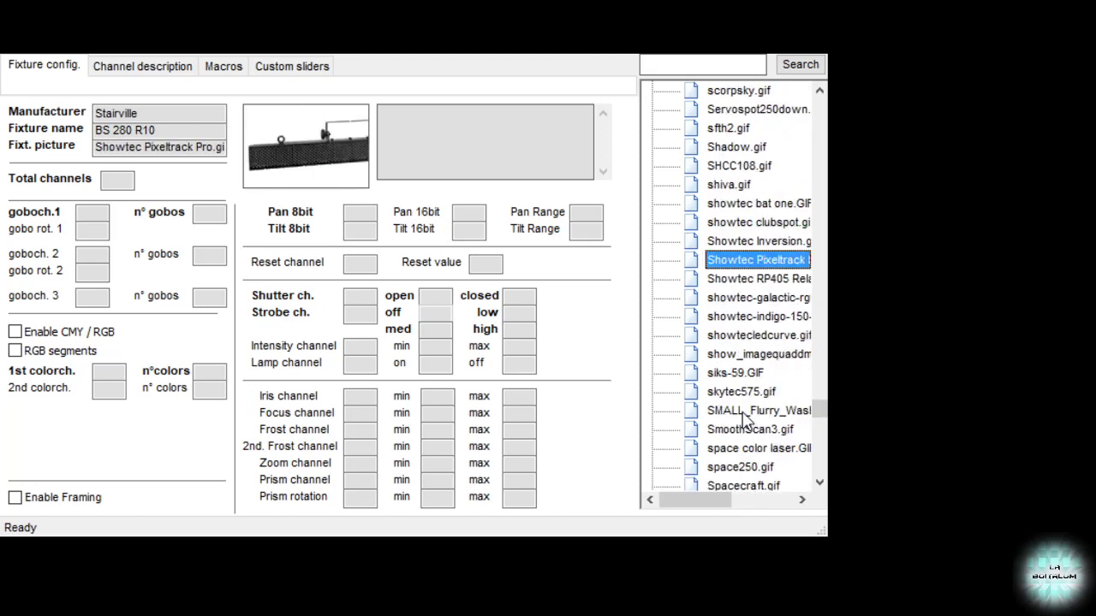
pyautogui.click(734, 372)
pyautogui.click(740, 316)
pyautogui.click(743, 411)
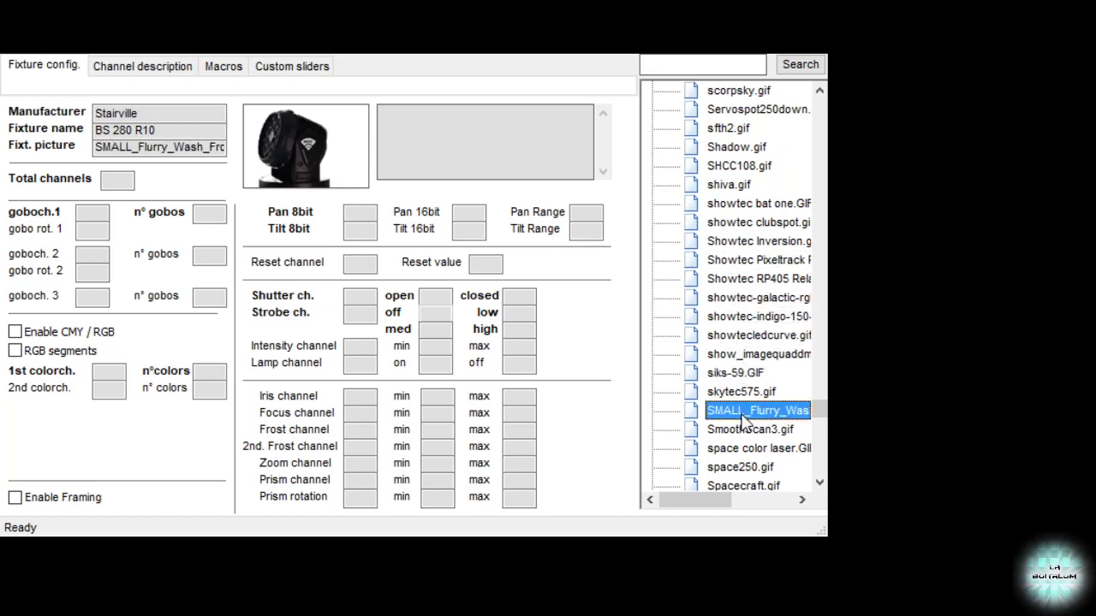
pyautogui.click(750, 448)
pyautogui.scroll(-2, 753, 475)
pyautogui.click(745, 412)
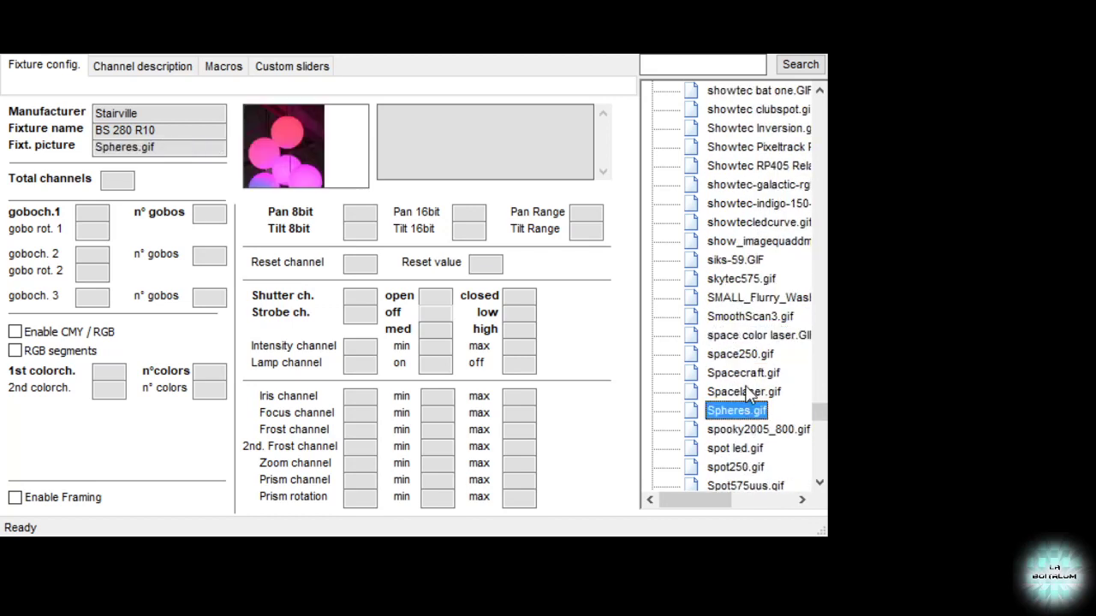
pyautogui.click(745, 391)
# - Set the fixture picture to the moving-head image spot250.gif
pyautogui.scroll(-1, 744, 434)
pyautogui.click(744, 427)
pyautogui.click(743, 408)
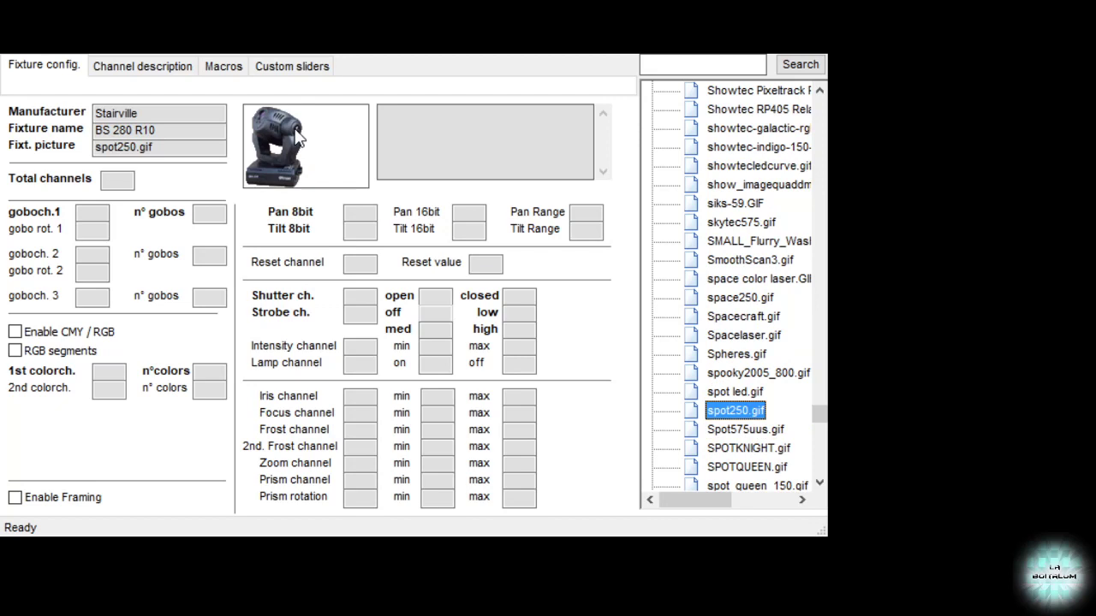
pyautogui.click(440, 149)
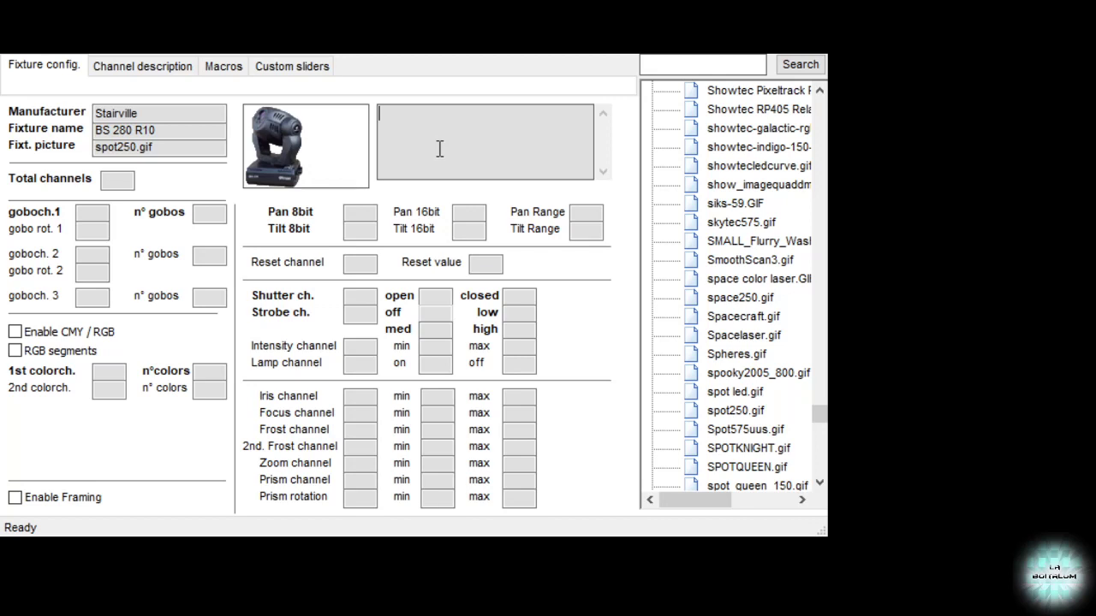
pyautogui.write('@La')
pyautogui.write('boitalum')
pyautogui.press('Return')
pyautogui.write('27/03/')
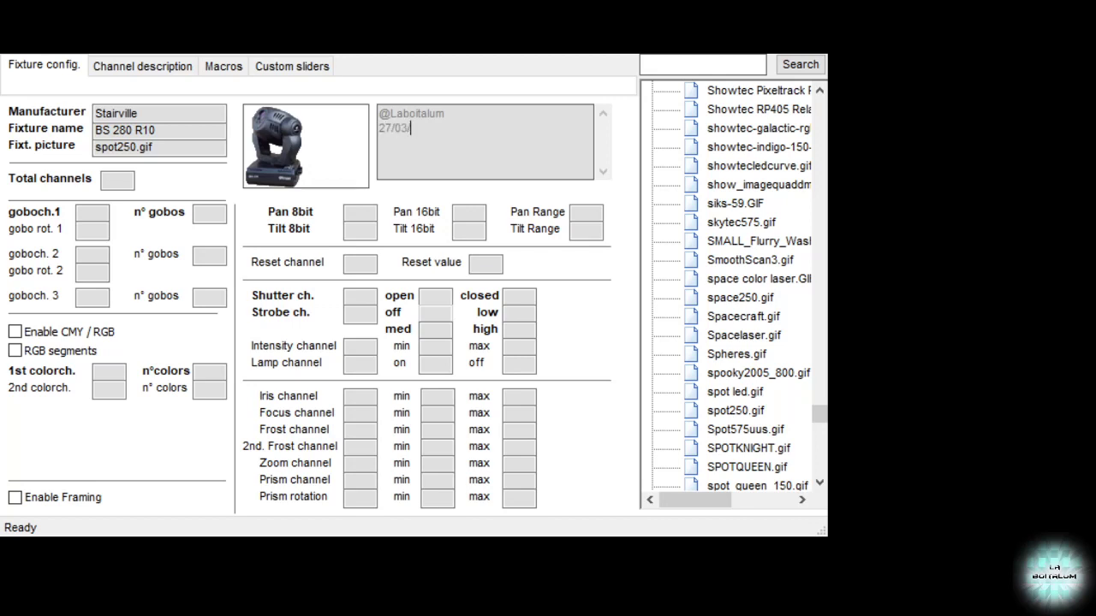
pyautogui.write('2020 ')
pyautogui.write('15 Cnx')
pyautogui.click(122, 180)
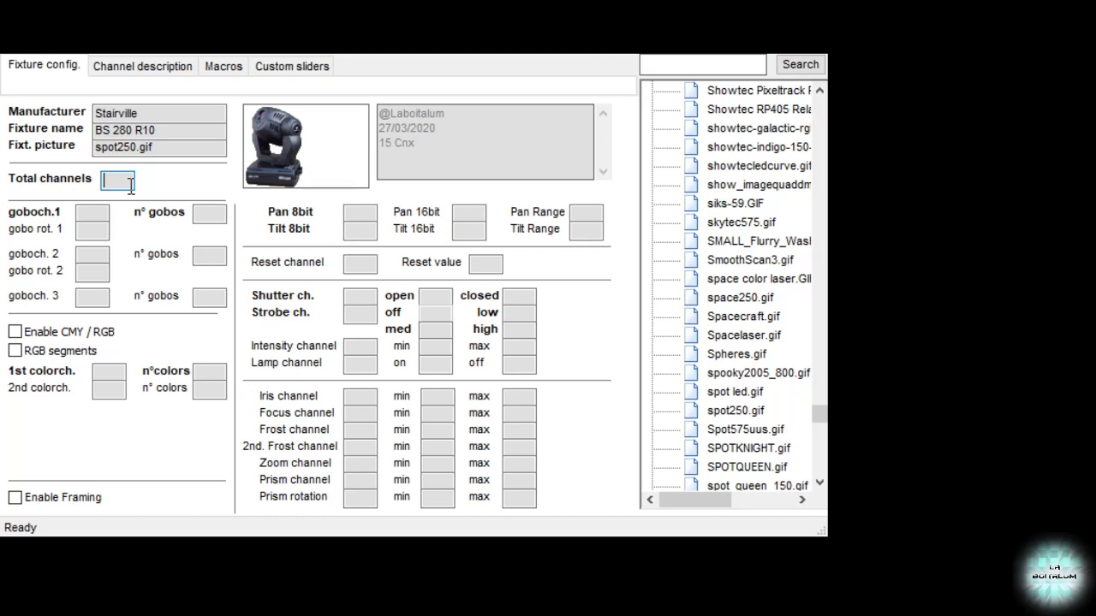
pyautogui.write('15')
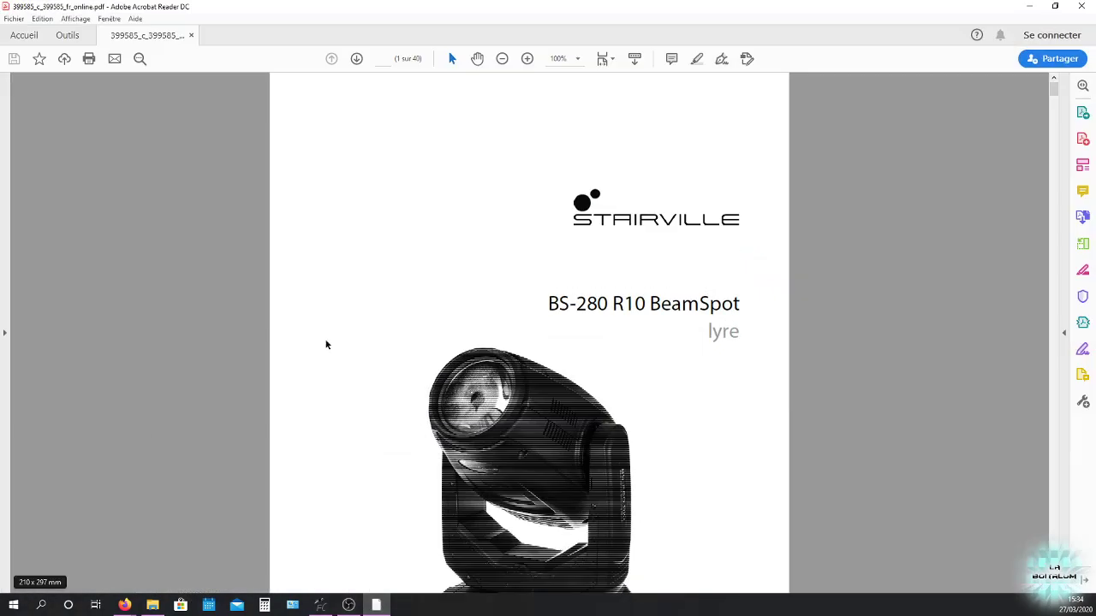
# - Find section 7.6 on the 15-channel DMX mode in the PDF manual and read the functions of channels 1 to 4
pyautogui.scroll(-4, 326, 343)
pyautogui.moveTo(1055, 100); pyautogui.dragTo(1059, 339)
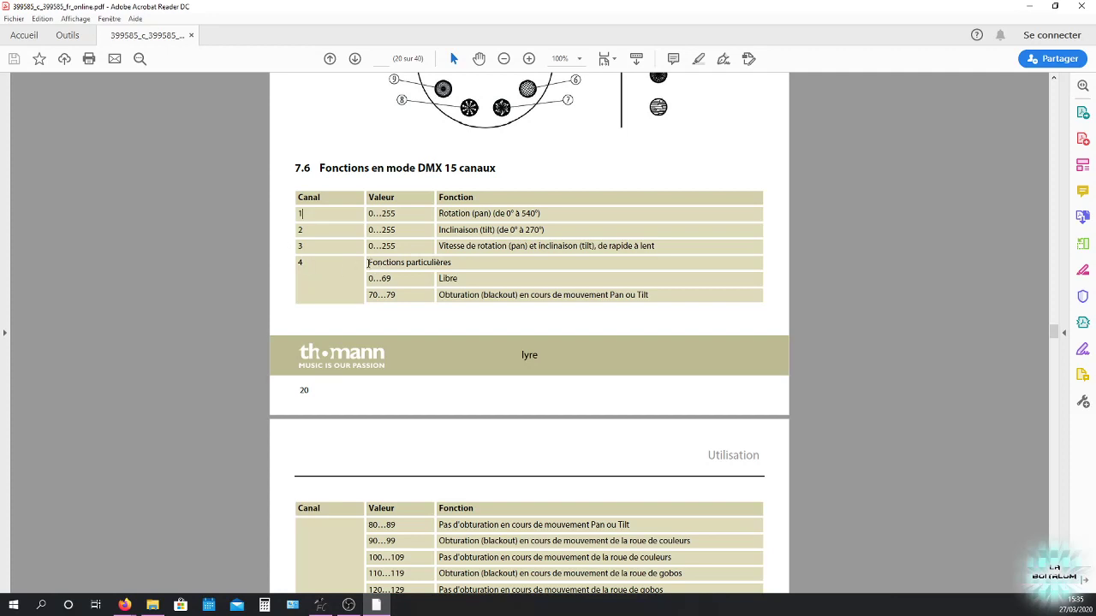
pyautogui.scroll(-3, 369, 263)
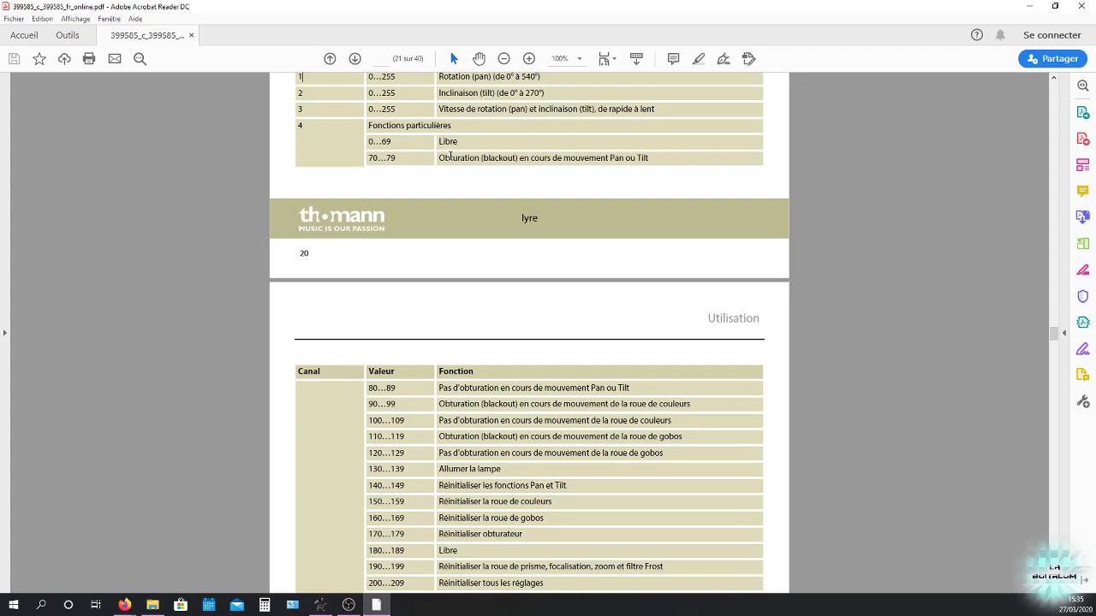
pyautogui.scroll(-3, 492, 267)
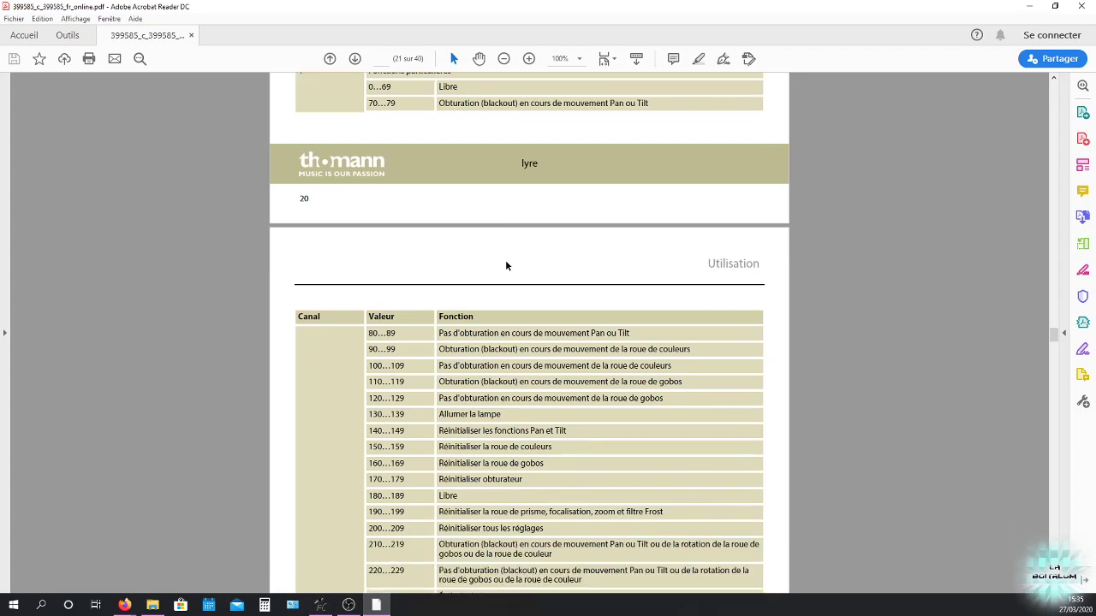
pyautogui.scroll(1, 314, 115)
pyautogui.scroll(-2, 360, 162)
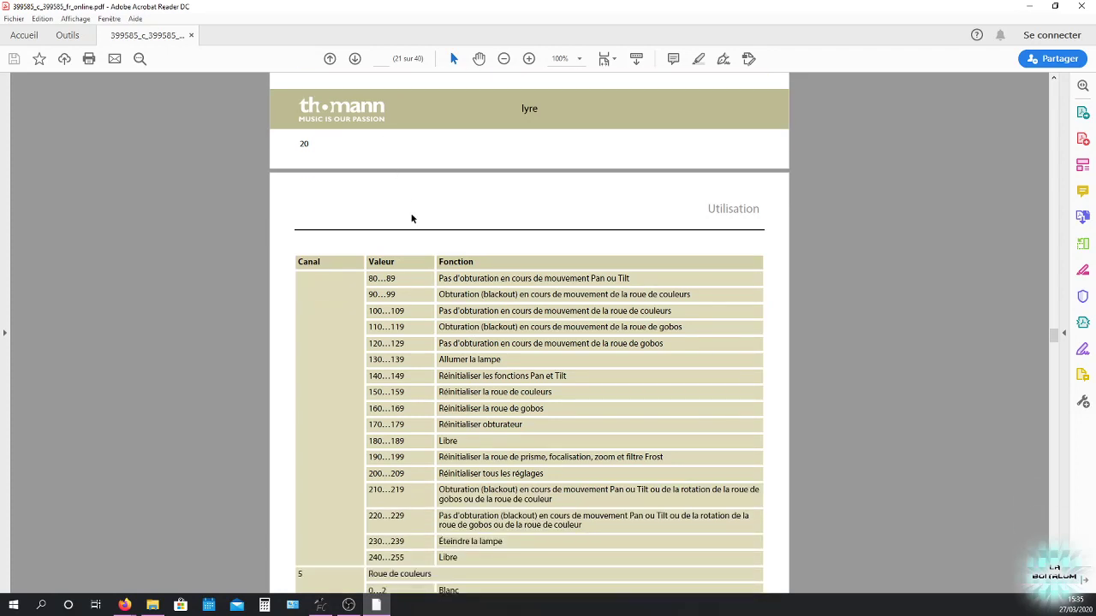
pyautogui.scroll(-1, 435, 278)
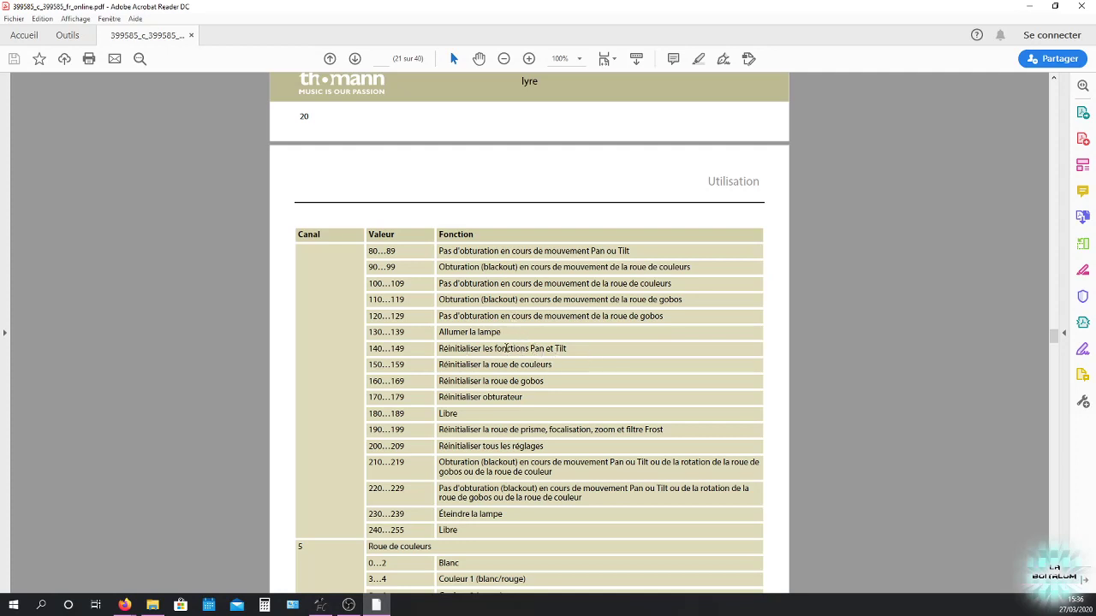
pyautogui.scroll(-1, 507, 348)
pyautogui.scroll(-1, 507, 345)
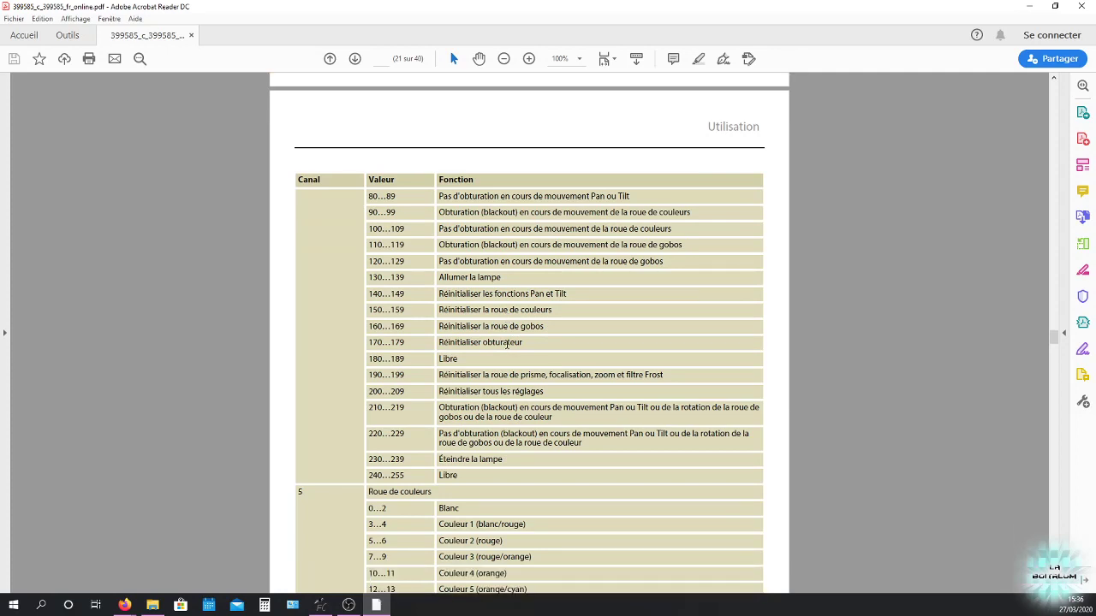
# - Read the manual's value ranges for the colour wheel on channel 5 and gobo wheel 1 on channel 6
pyautogui.scroll(-5, 506, 342)
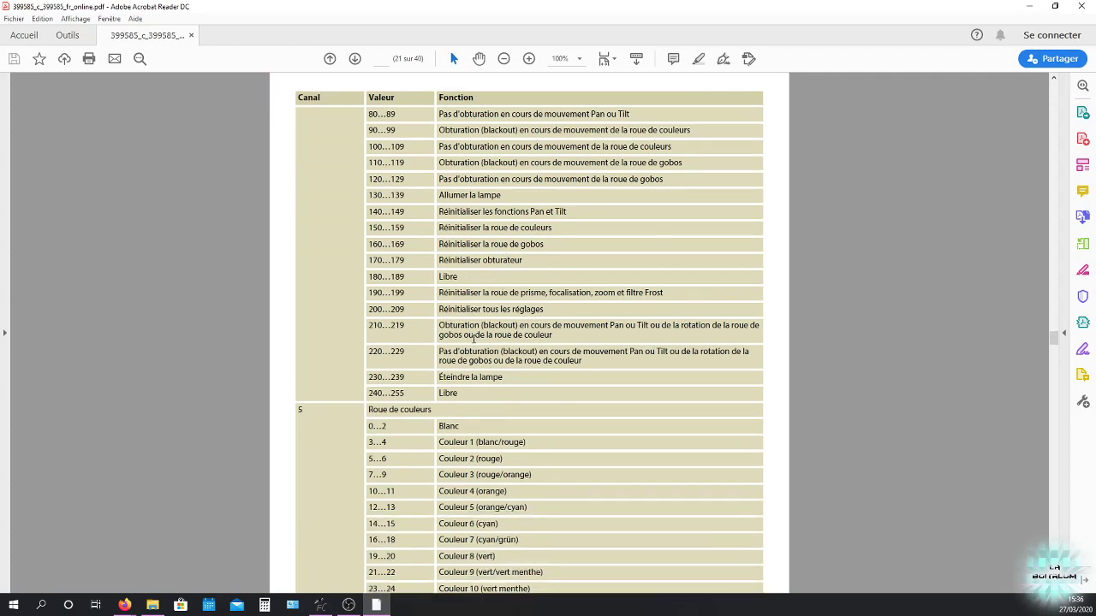
pyautogui.scroll(-1, 359, 329)
pyautogui.scroll(-6, 373, 328)
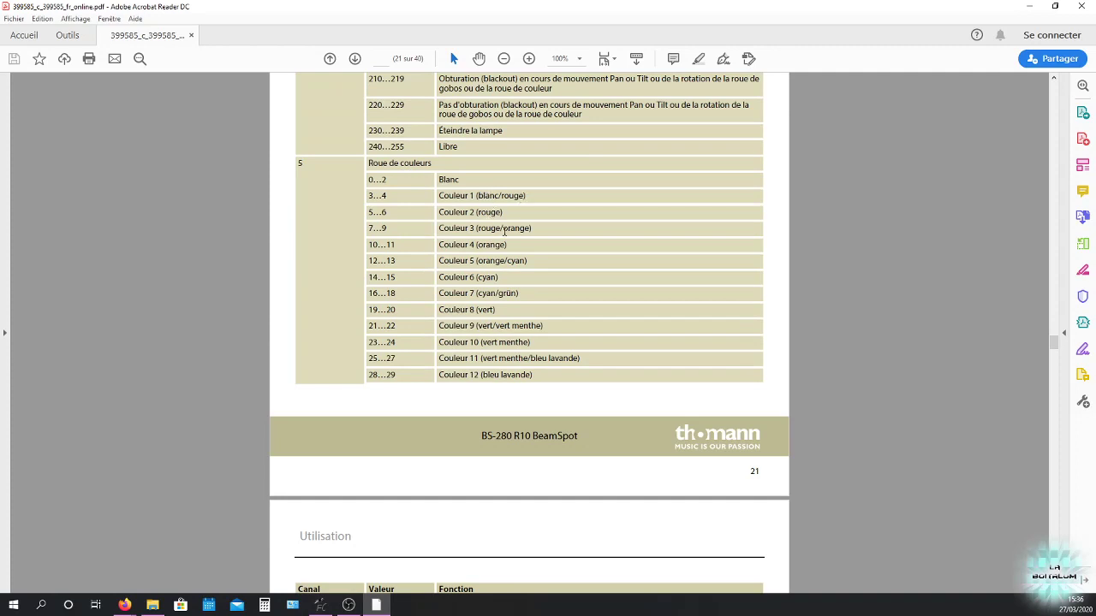
pyautogui.scroll(-1, 518, 260)
pyautogui.scroll(-10, 519, 259)
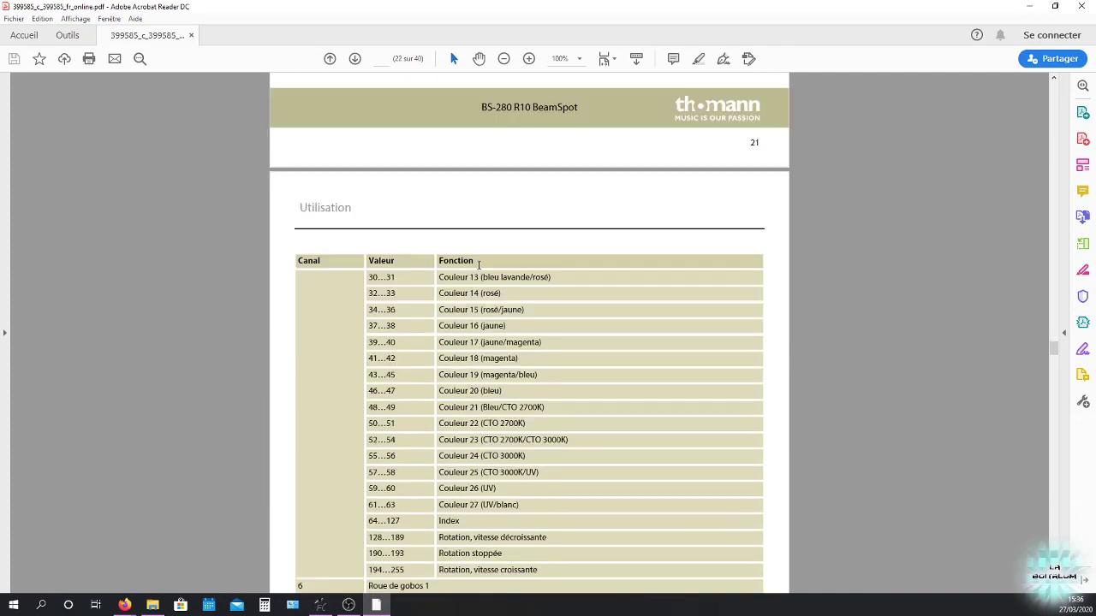
pyautogui.scroll(-12, 433, 214)
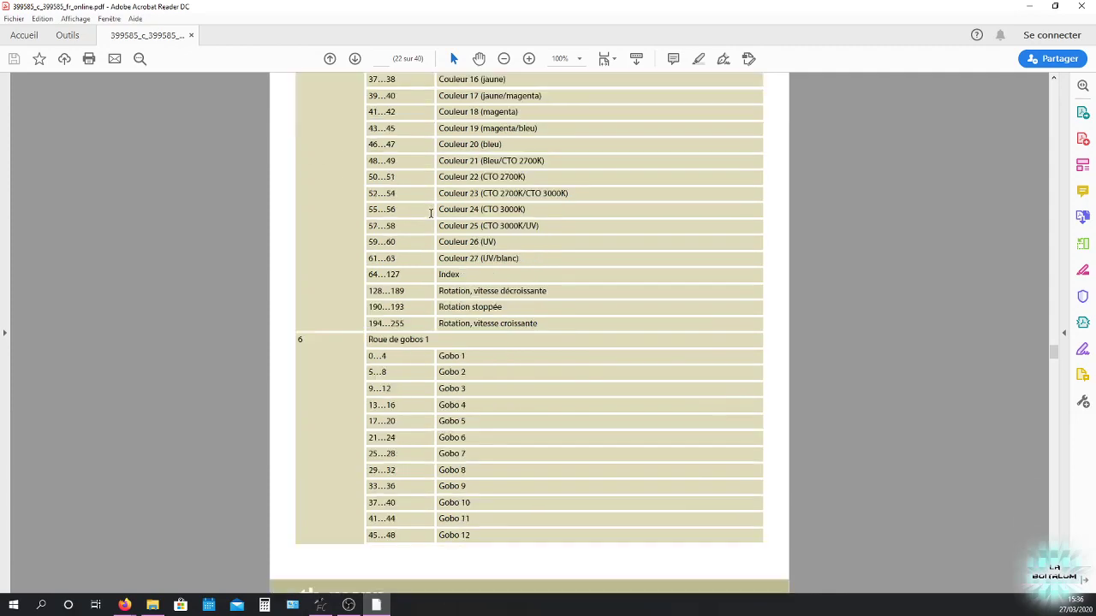
pyautogui.scroll(-6, 456, 178)
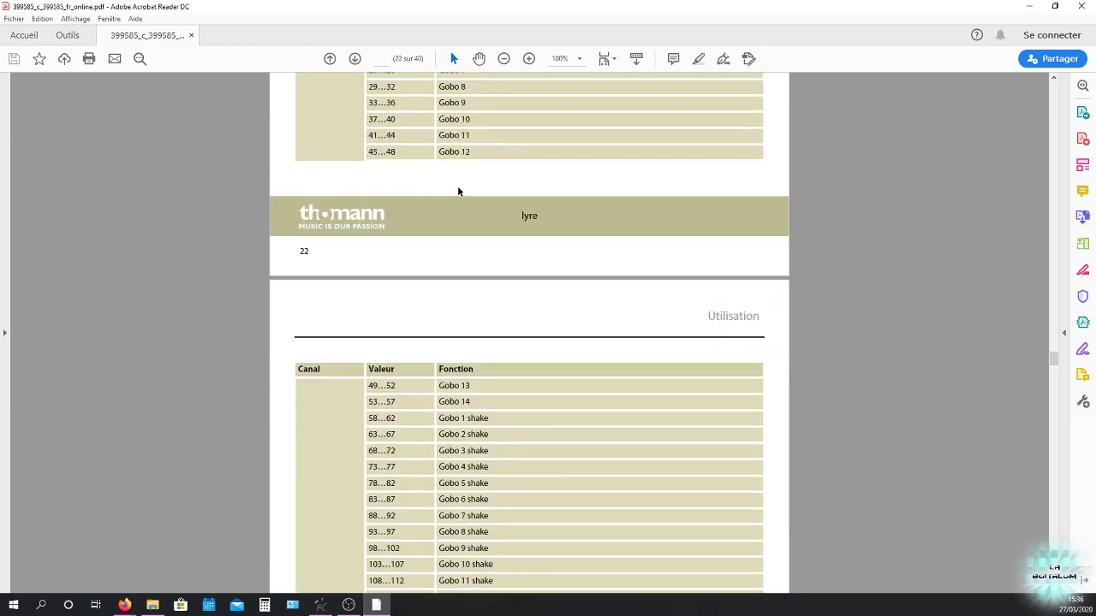
# - Examine the channel 7 gobo wheel 2 values, including the decreasing-speed rotation entry, and the gobo rotation on channel 8
pyautogui.scroll(-11, 360, 247)
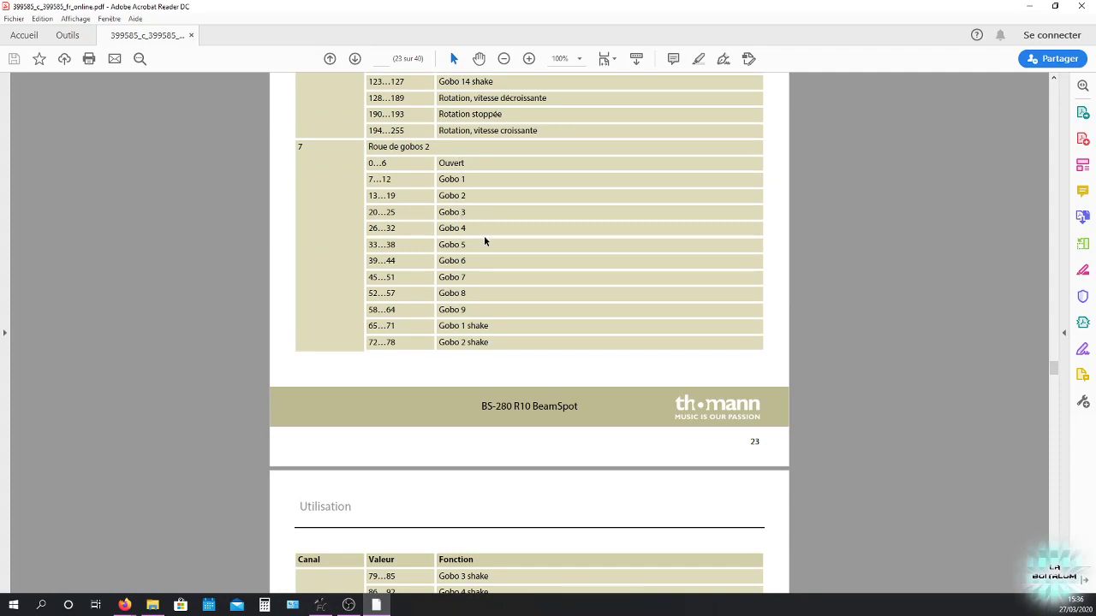
pyautogui.scroll(-2, 484, 243)
pyautogui.scroll(-7, 484, 190)
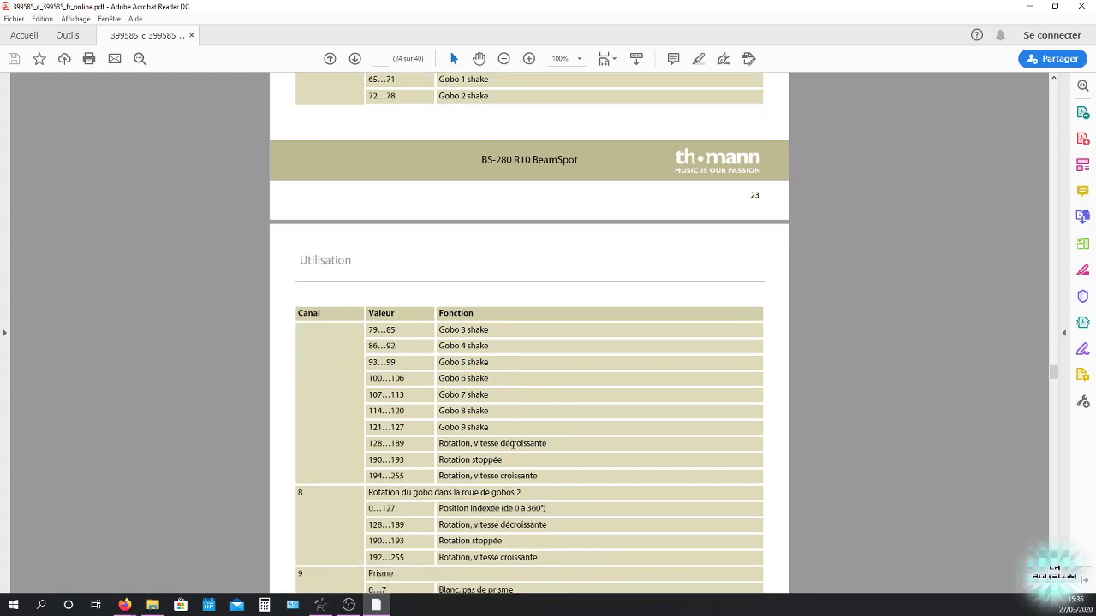
pyautogui.scroll(11, 380, 271)
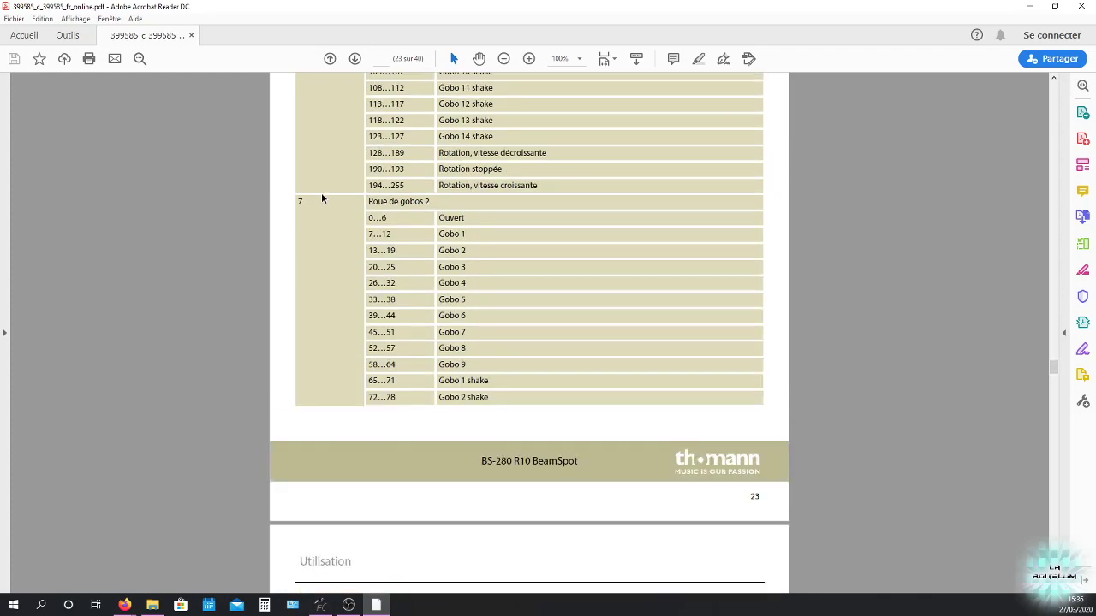
pyautogui.scroll(-20, 411, 268)
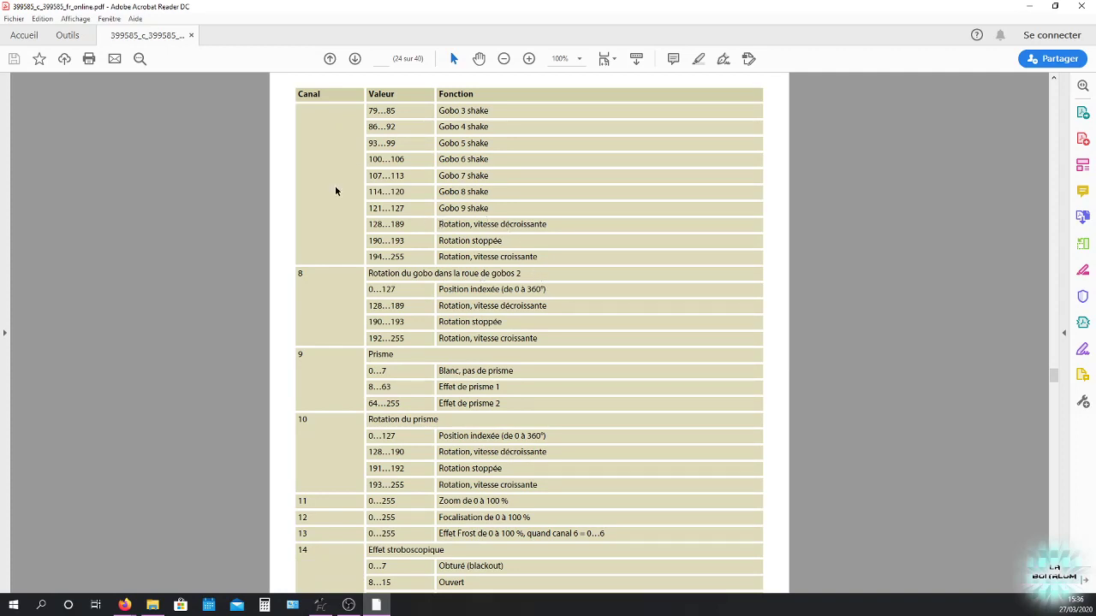
pyautogui.scroll(10, 444, 229)
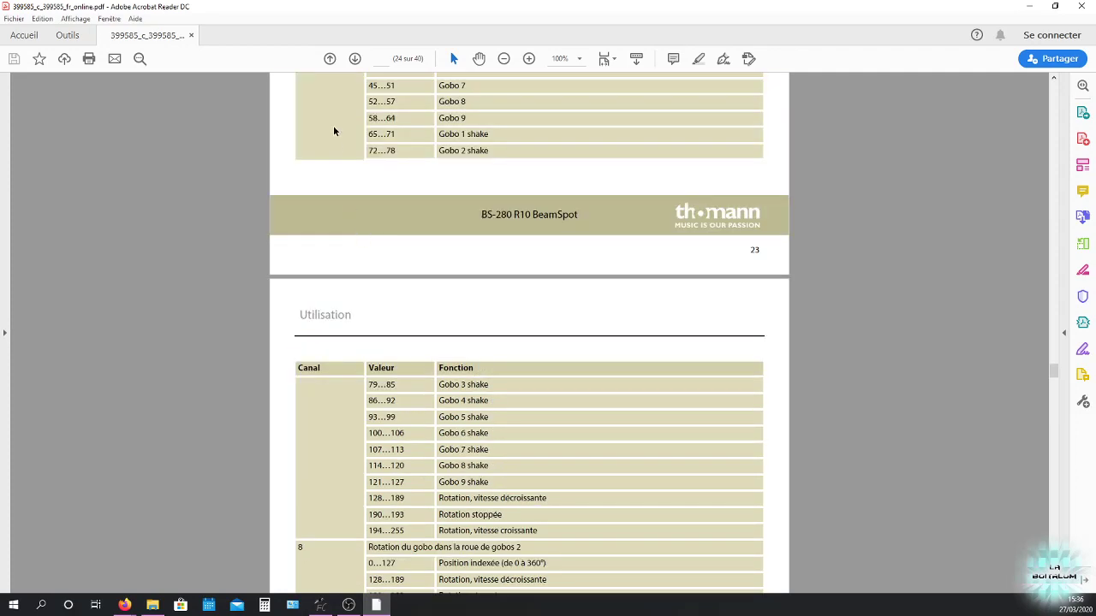
pyautogui.scroll(-10, 343, 154)
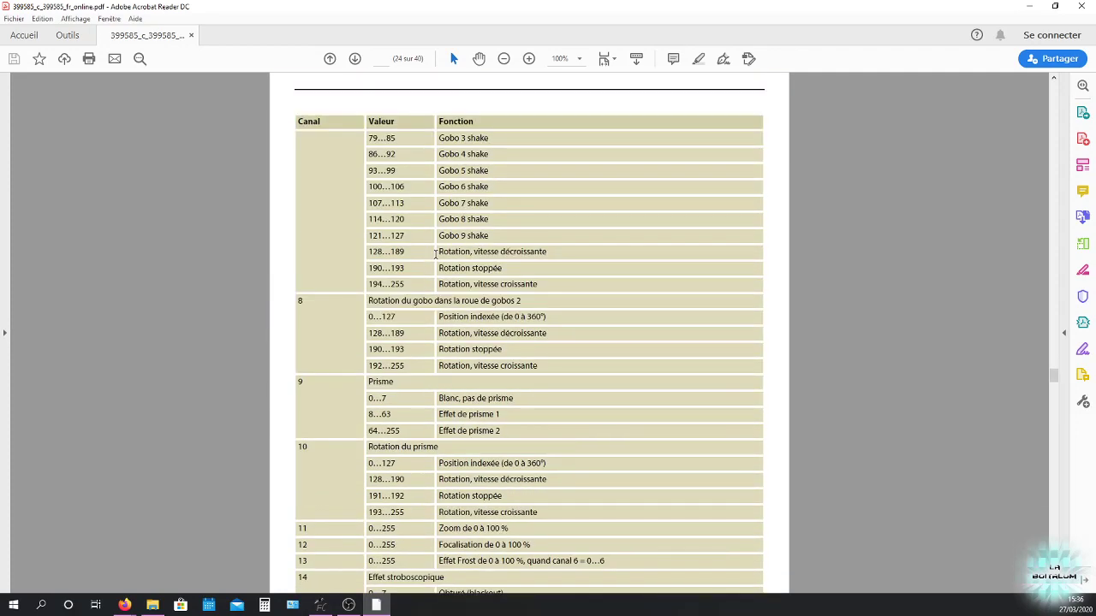
pyautogui.moveTo(439, 251); pyautogui.dragTo(546, 253)
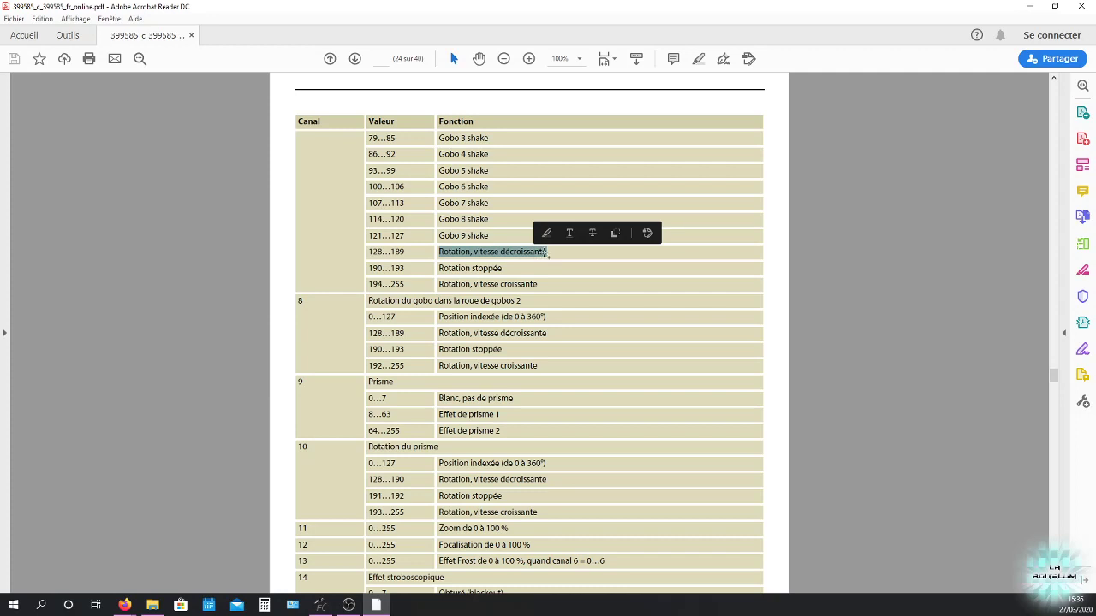
pyautogui.click(546, 252)
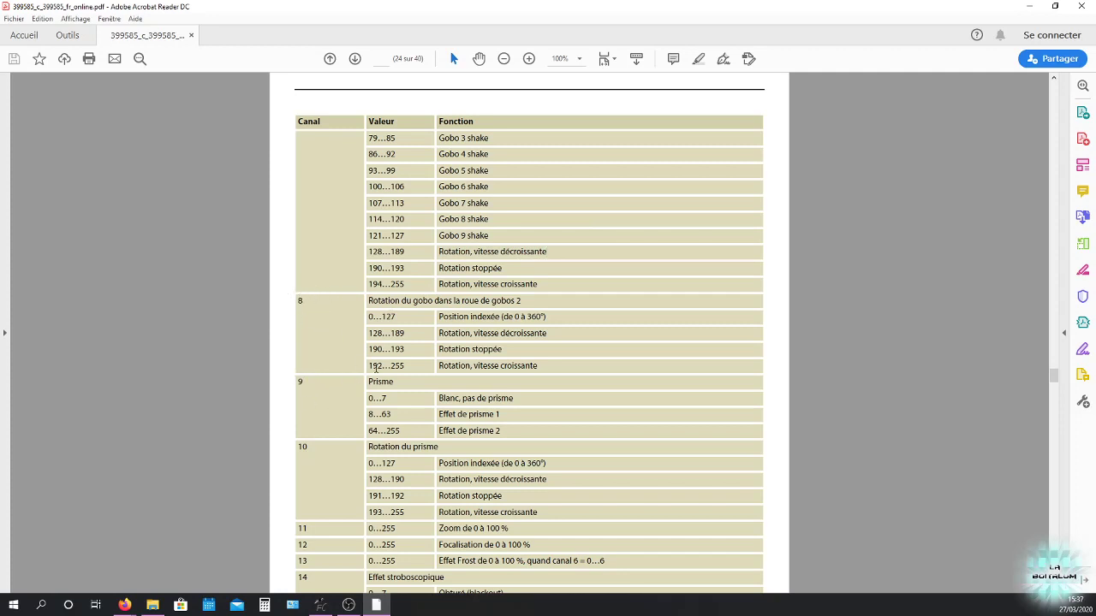
# - Read the prism values on channel 9 and the prism rotation values on channel 10
pyautogui.scroll(-4, 375, 368)
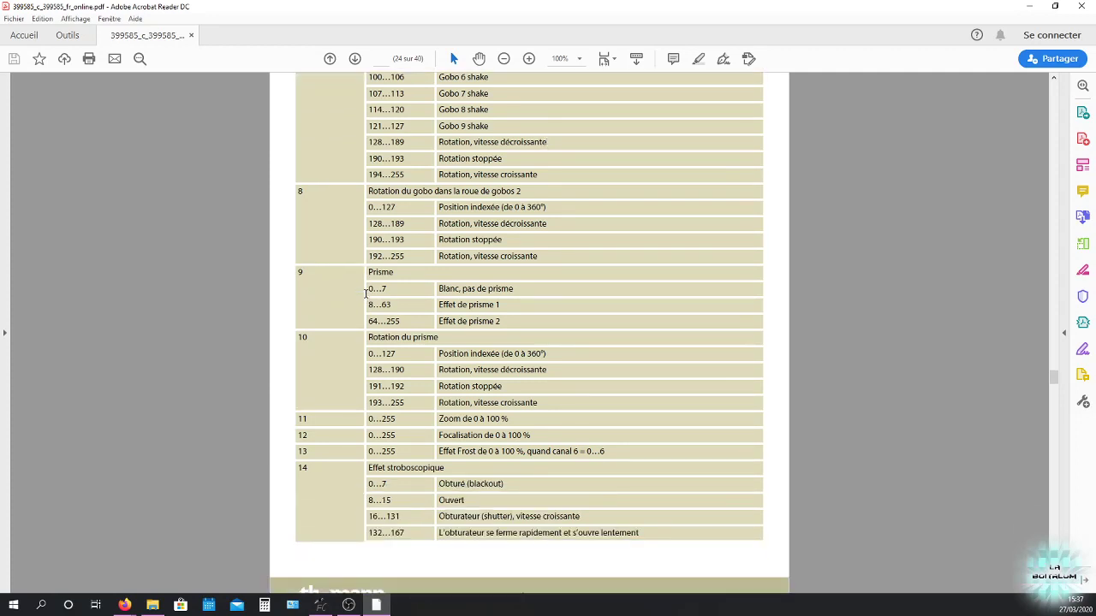
pyautogui.scroll(-3, 366, 294)
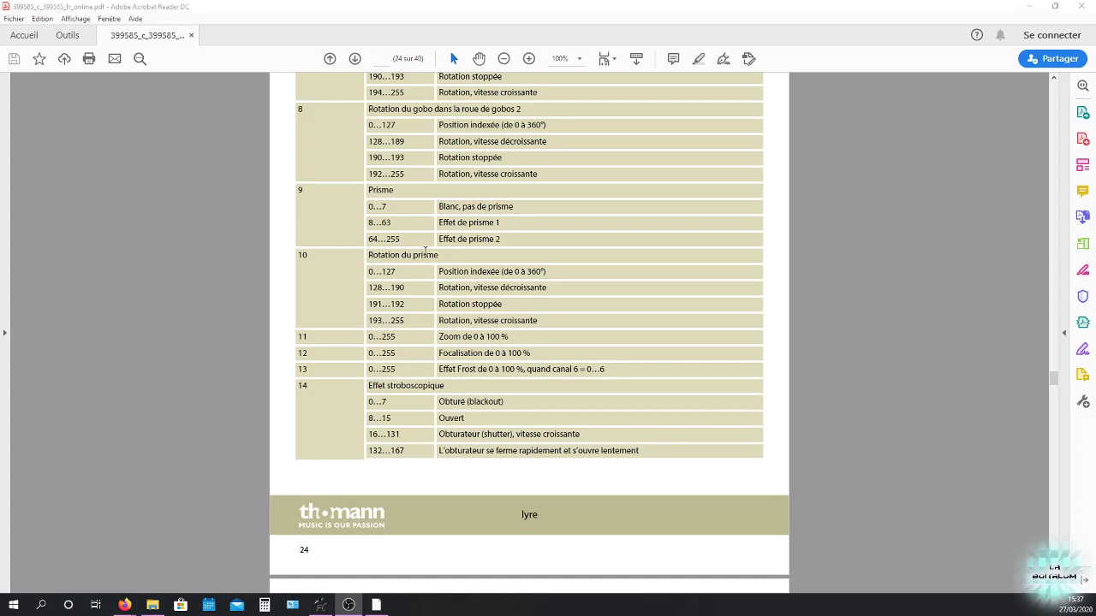
pyautogui.scroll(-1, 425, 250)
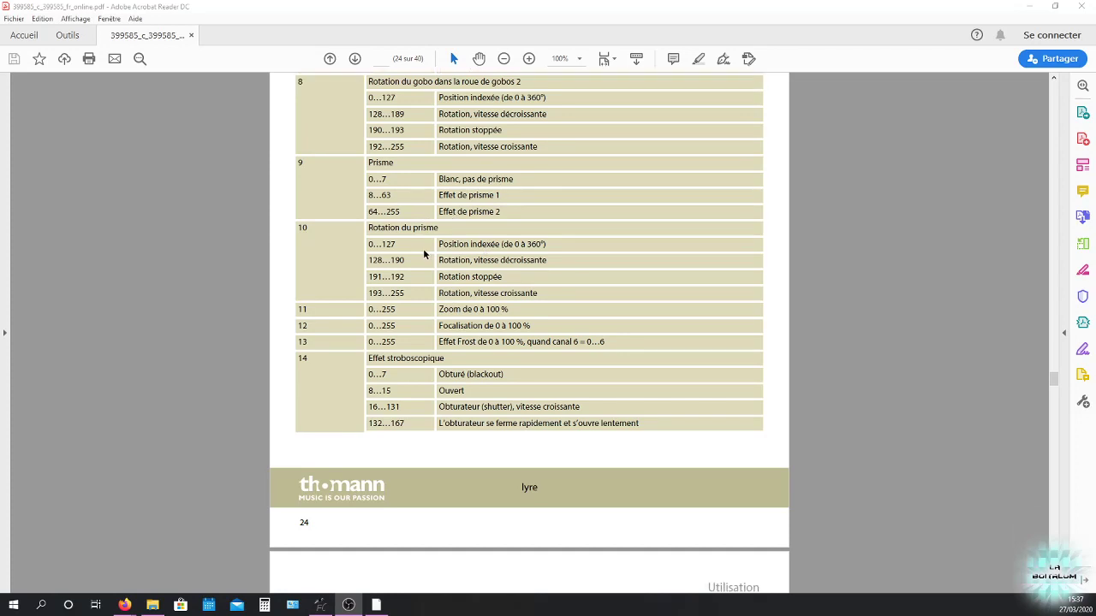
# - Examine the zoom, focus and frost entries for channels 11 to 13, highlighting each function's text in the table
pyautogui.doubleClick(300, 310)
pyautogui.moveTo(438, 310); pyautogui.dragTo(510, 314)
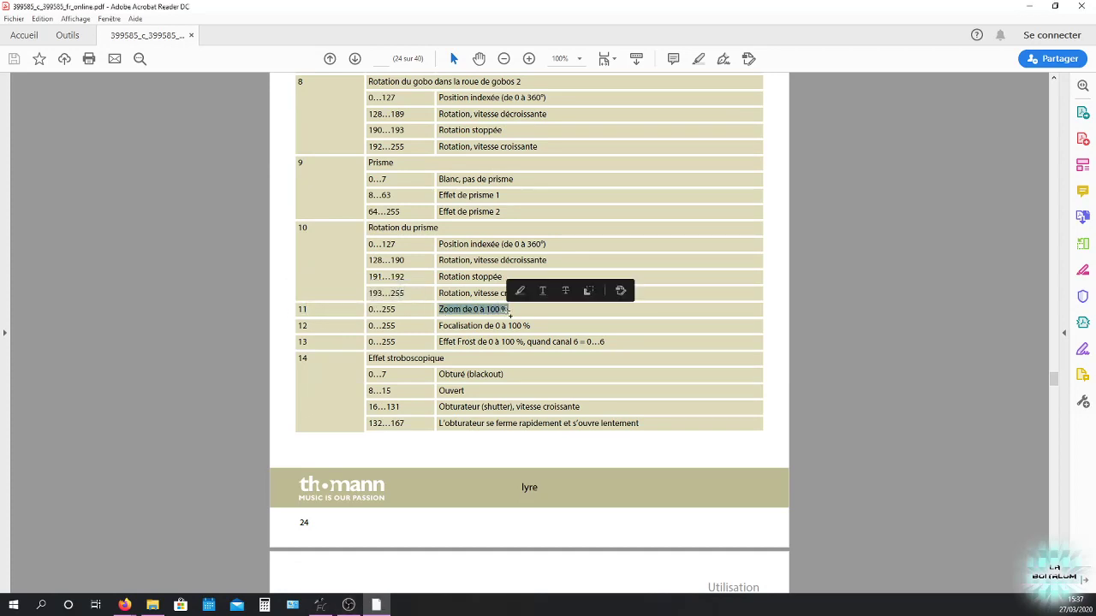
pyautogui.click(532, 310)
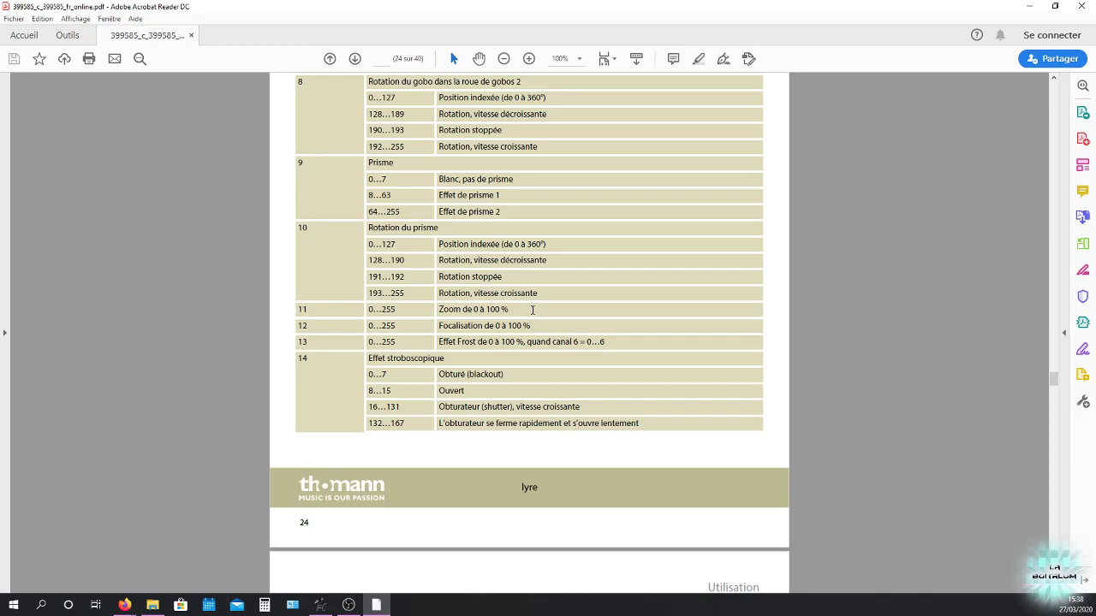
pyautogui.moveTo(439, 309); pyautogui.dragTo(517, 309)
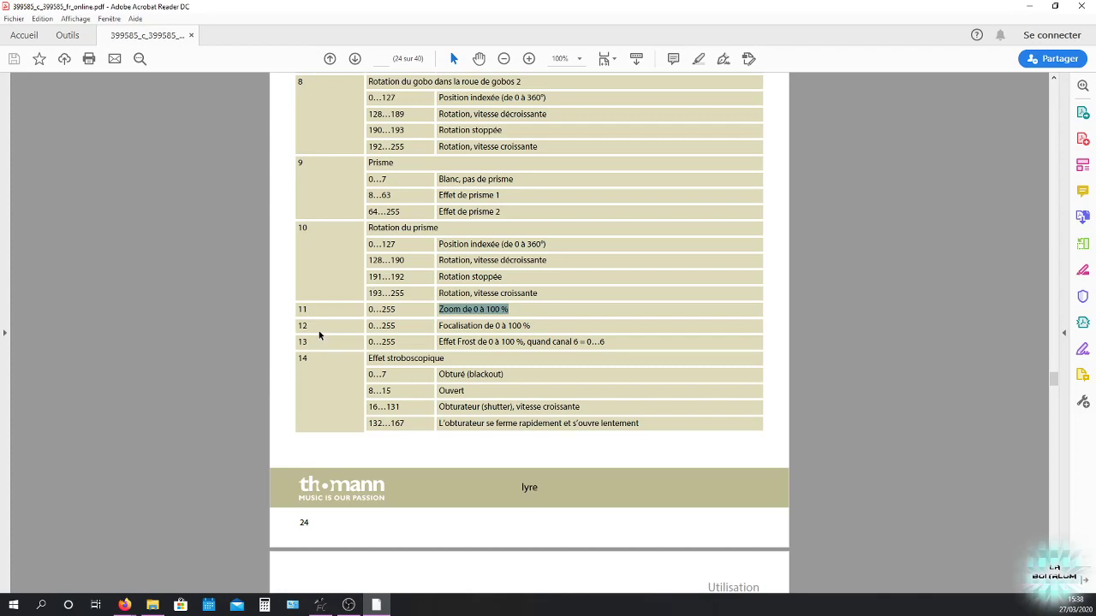
pyautogui.moveTo(303, 326); pyautogui.dragTo(310, 326)
pyautogui.moveTo(439, 325); pyautogui.dragTo(536, 326)
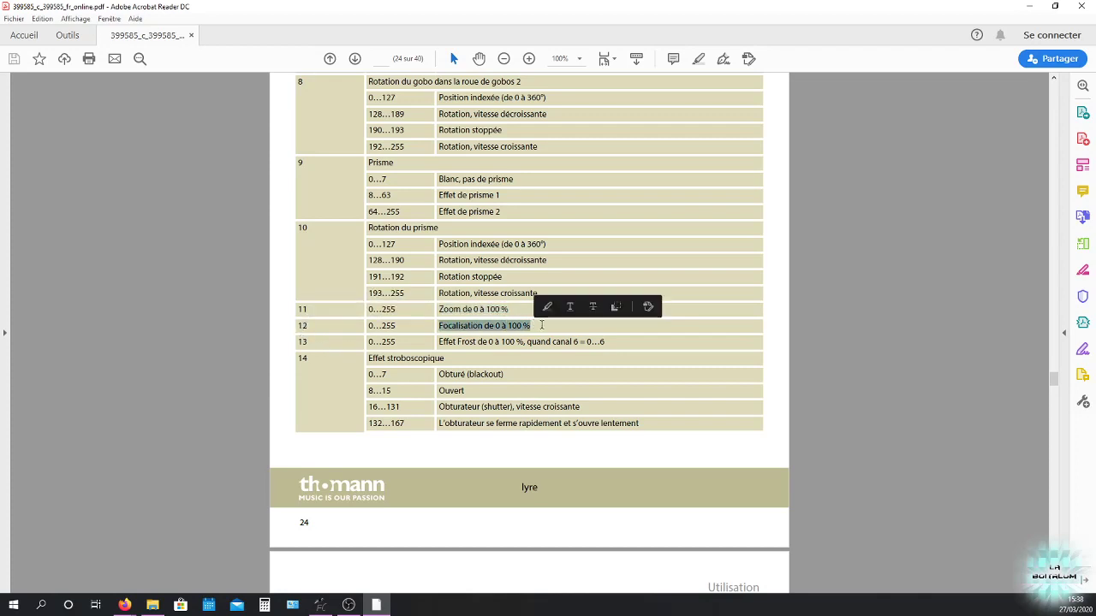
pyautogui.click(542, 326)
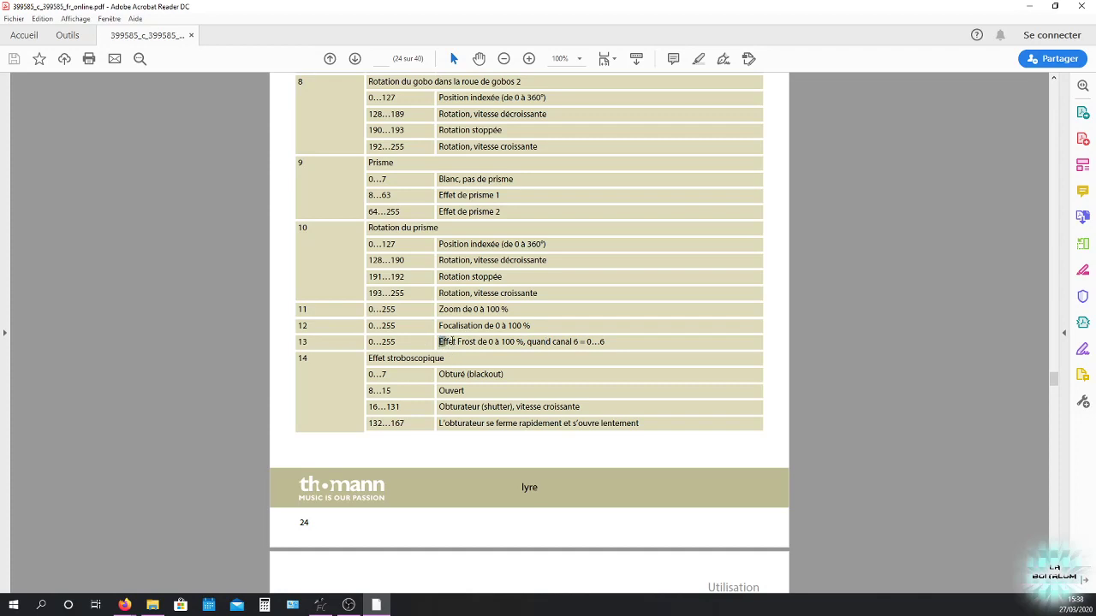
pyautogui.moveTo(439, 342); pyautogui.dragTo(501, 342)
pyautogui.click(531, 346)
# - Examine the strobe effect values on channel 14, highlighting its heading, and the dimmer entry on channel 15
pyautogui.scroll(-1, 472, 362)
pyautogui.moveTo(309, 332); pyautogui.dragTo(283, 334)
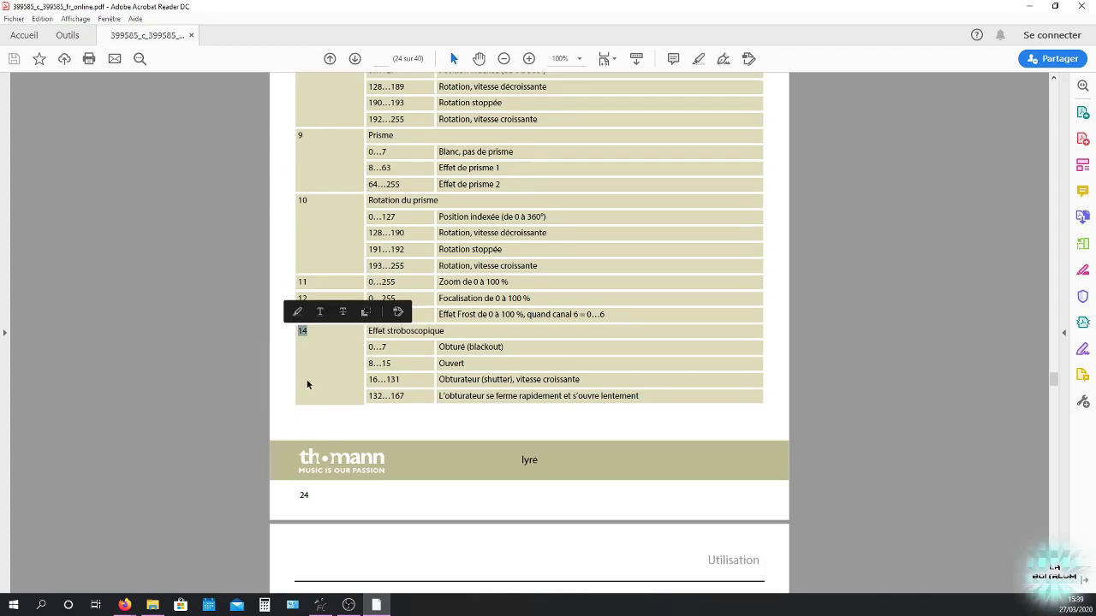
pyautogui.click(322, 328)
pyautogui.moveTo(370, 331); pyautogui.dragTo(444, 331)
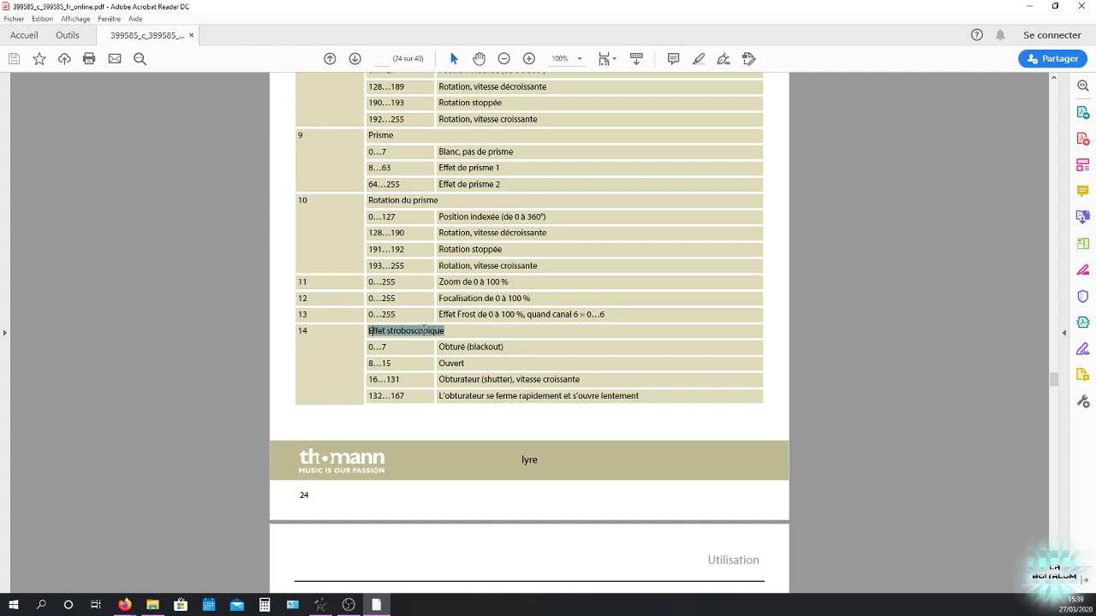
pyautogui.click(445, 331)
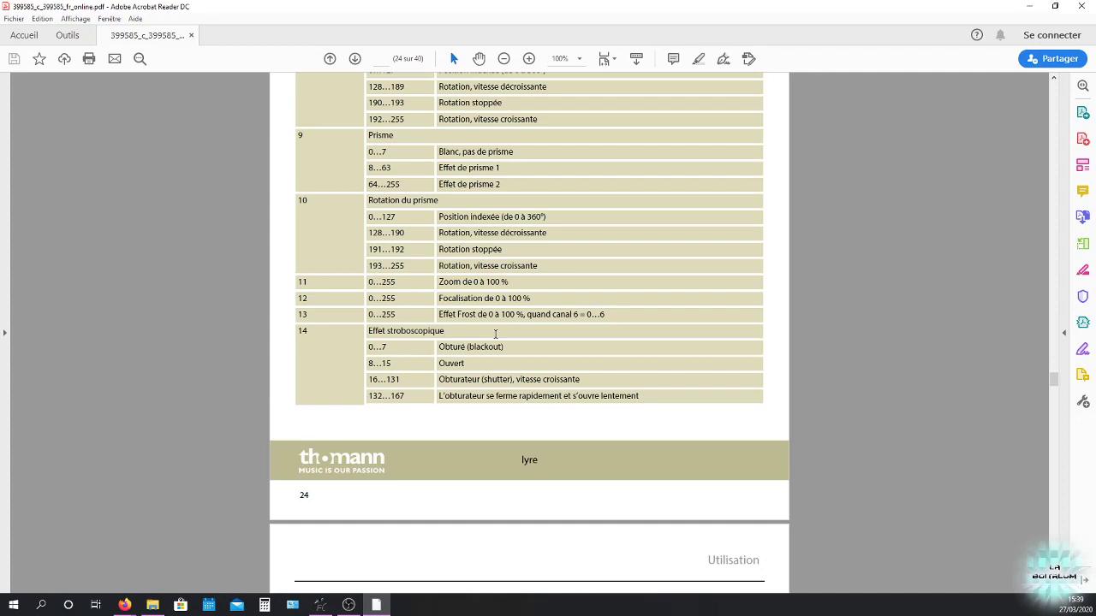
pyautogui.scroll(-1, 495, 334)
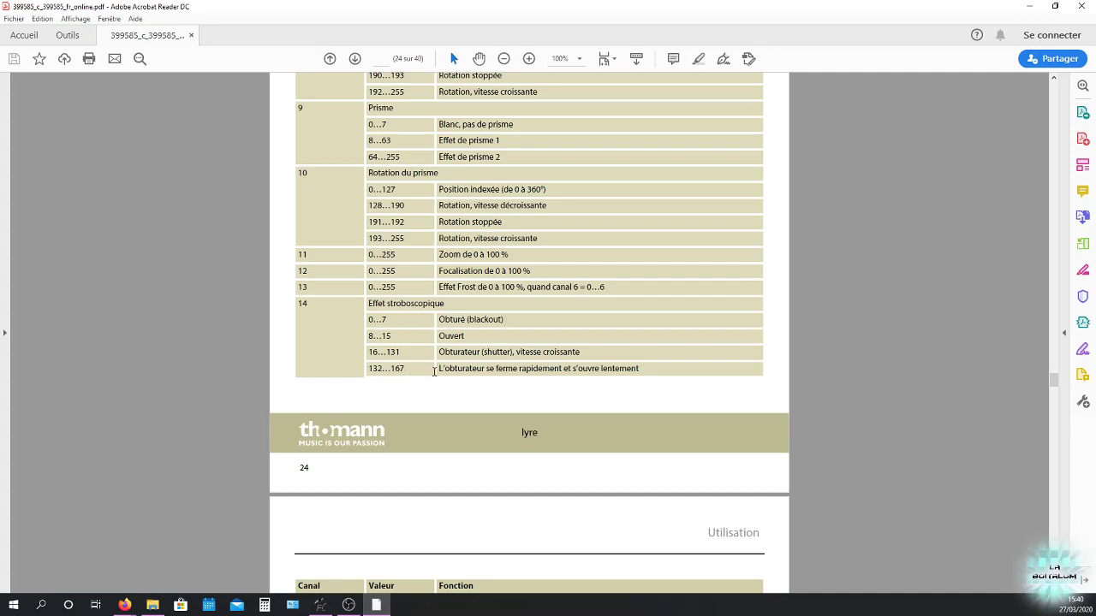
pyautogui.scroll(-1, 420, 368)
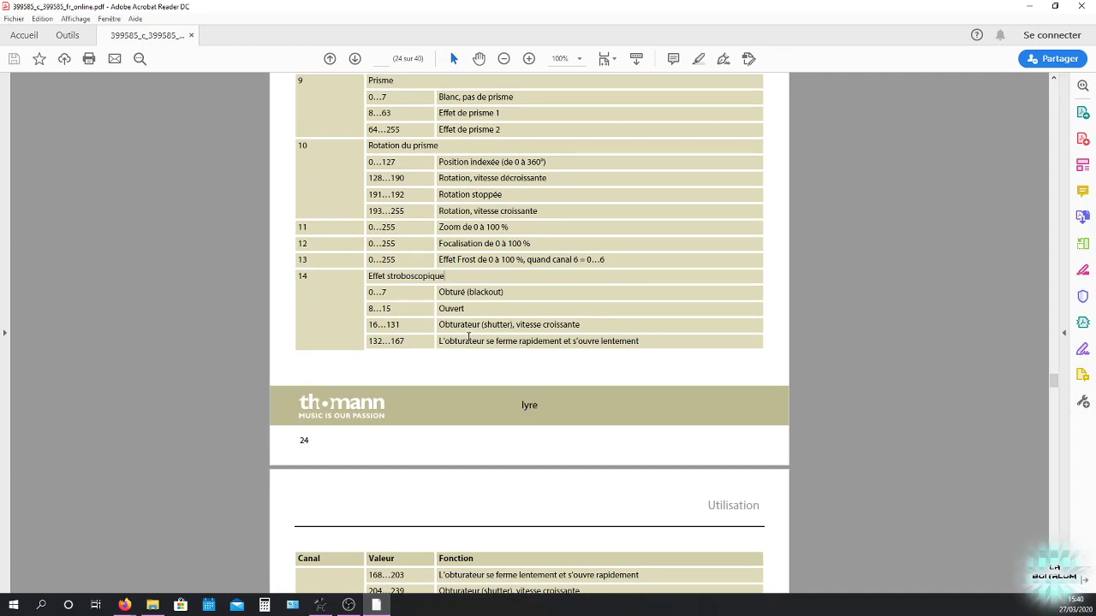
pyautogui.scroll(-4, 469, 338)
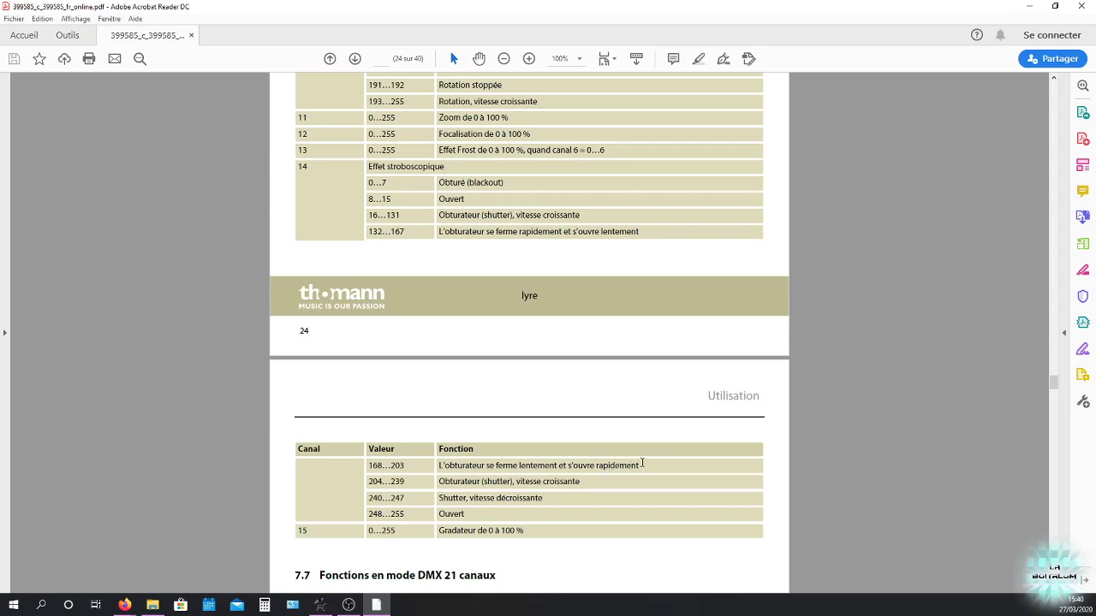
pyautogui.scroll(-3, 641, 454)
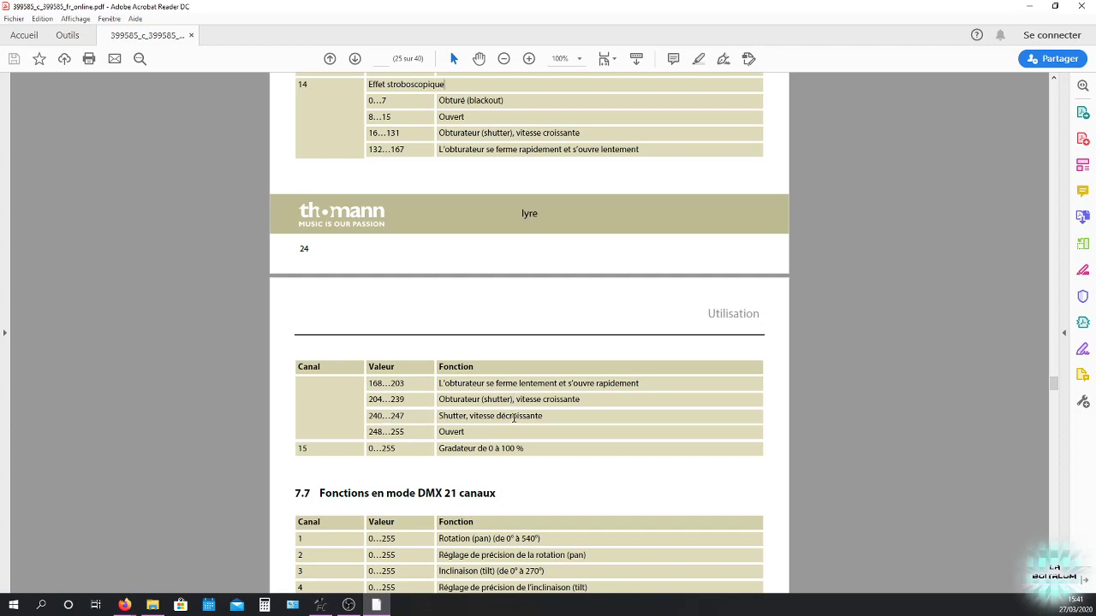
pyautogui.scroll(-1, 512, 418)
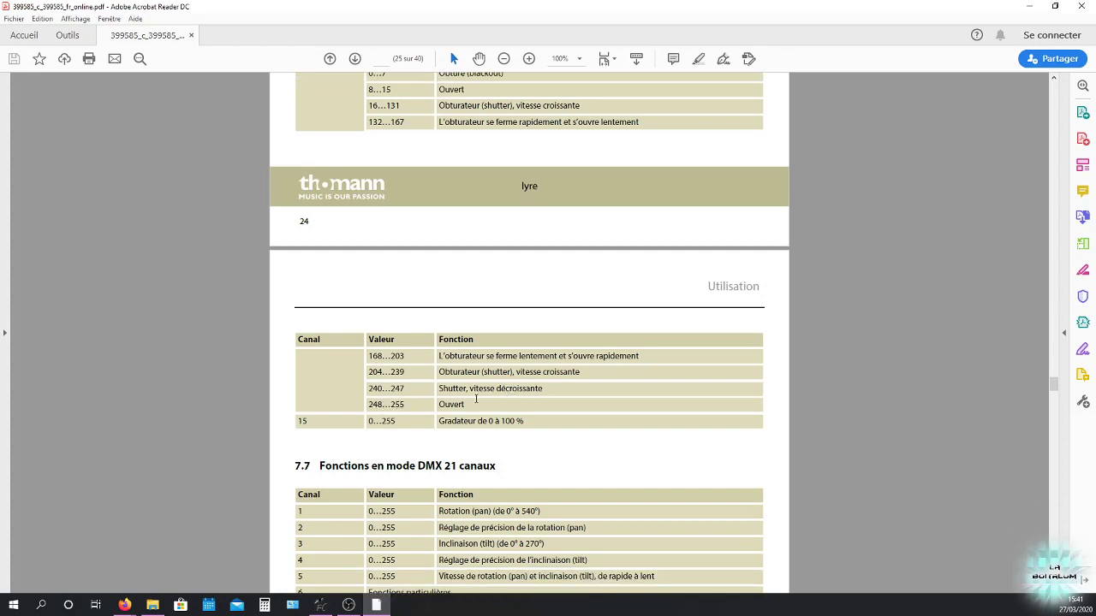
# - Review the 15-channel DMX table in the manual from channel 15 back to the pan and tilt entries on channels 1 and 2
pyautogui.scroll(-1, 476, 399)
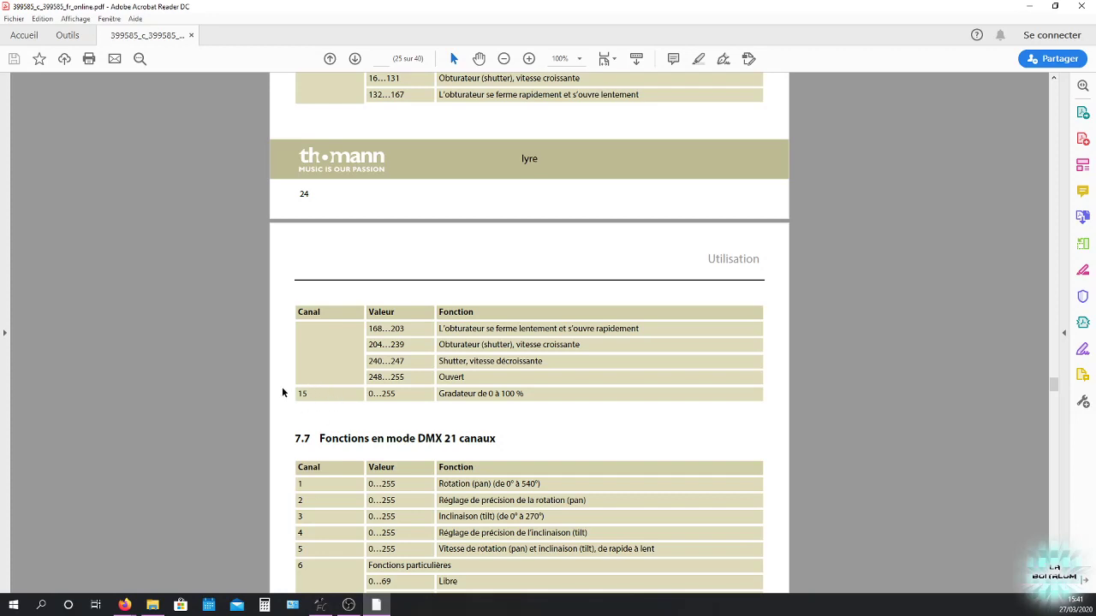
pyautogui.scroll(3, 425, 391)
pyautogui.scroll(-1, 426, 391)
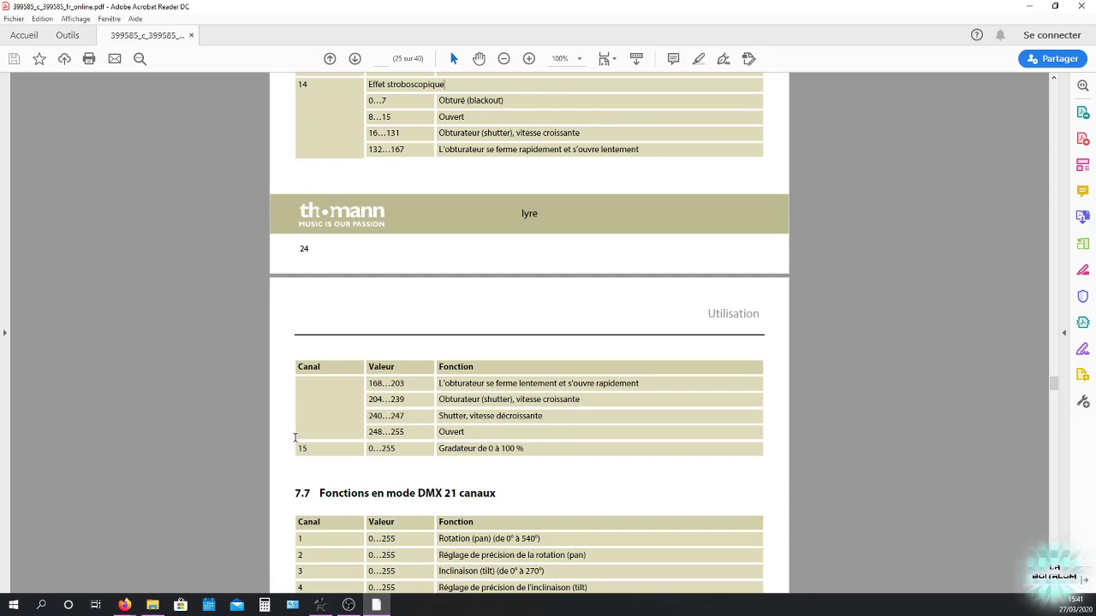
pyautogui.scroll(2, 317, 456)
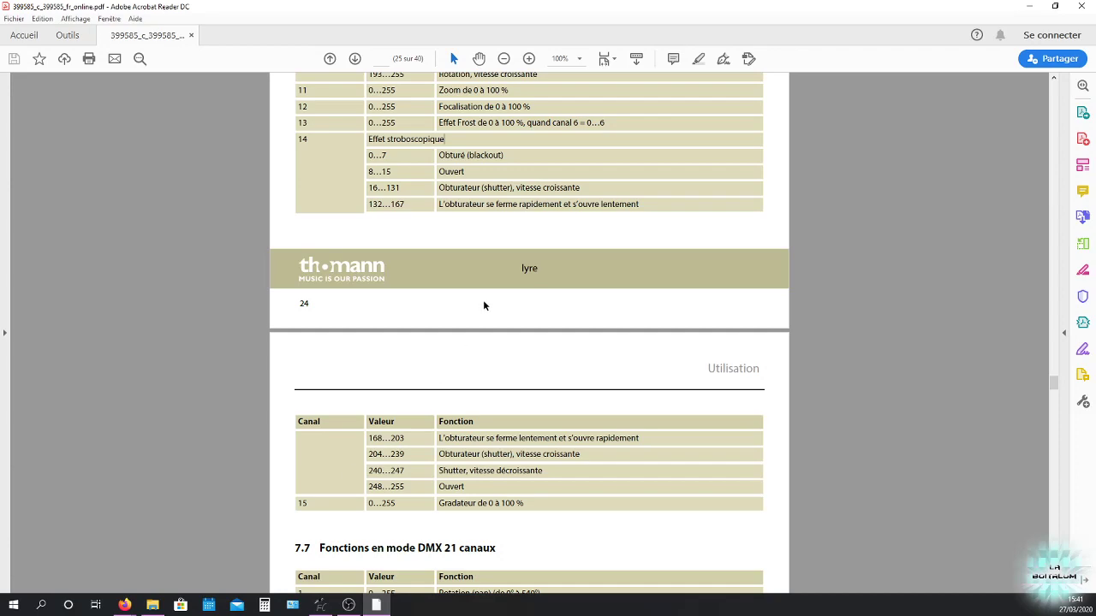
pyautogui.scroll(5, 483, 299)
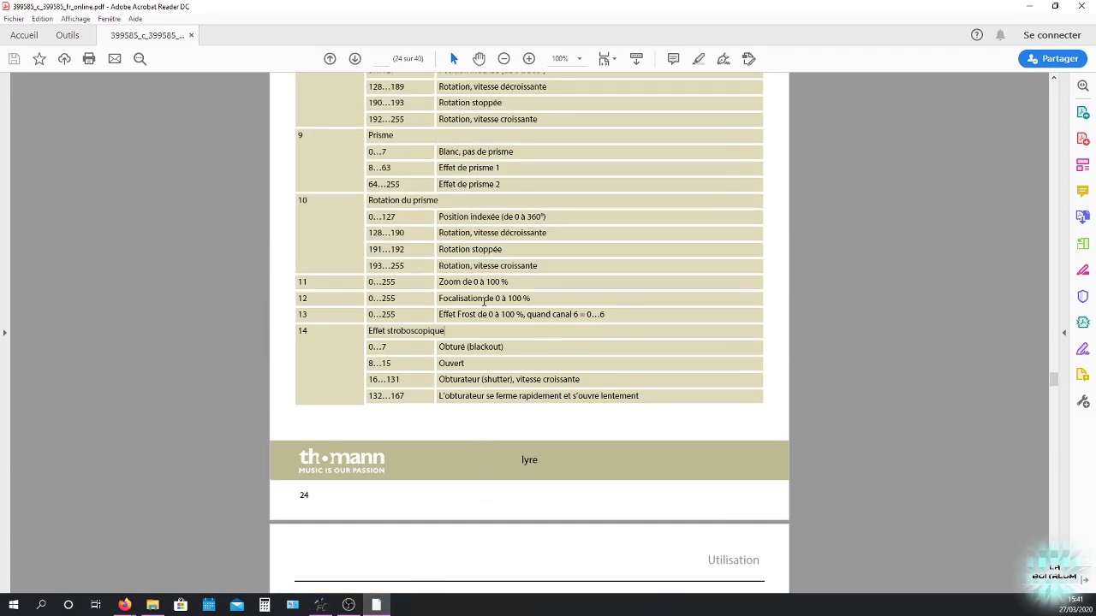
pyautogui.scroll(10, 485, 300)
pyautogui.scroll(8, 482, 303)
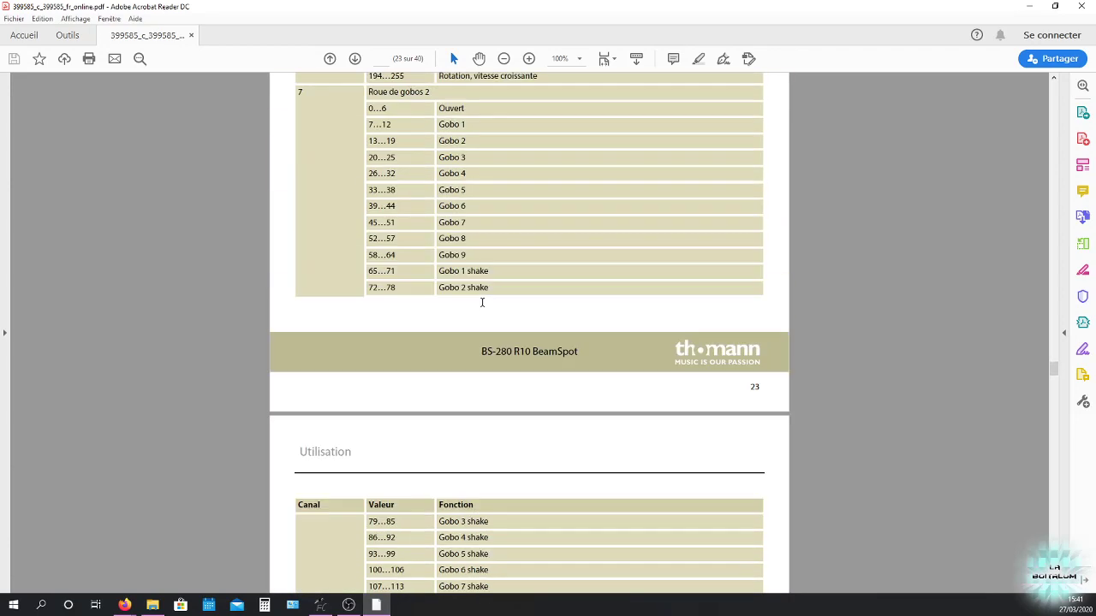
pyautogui.scroll(13, 481, 300)
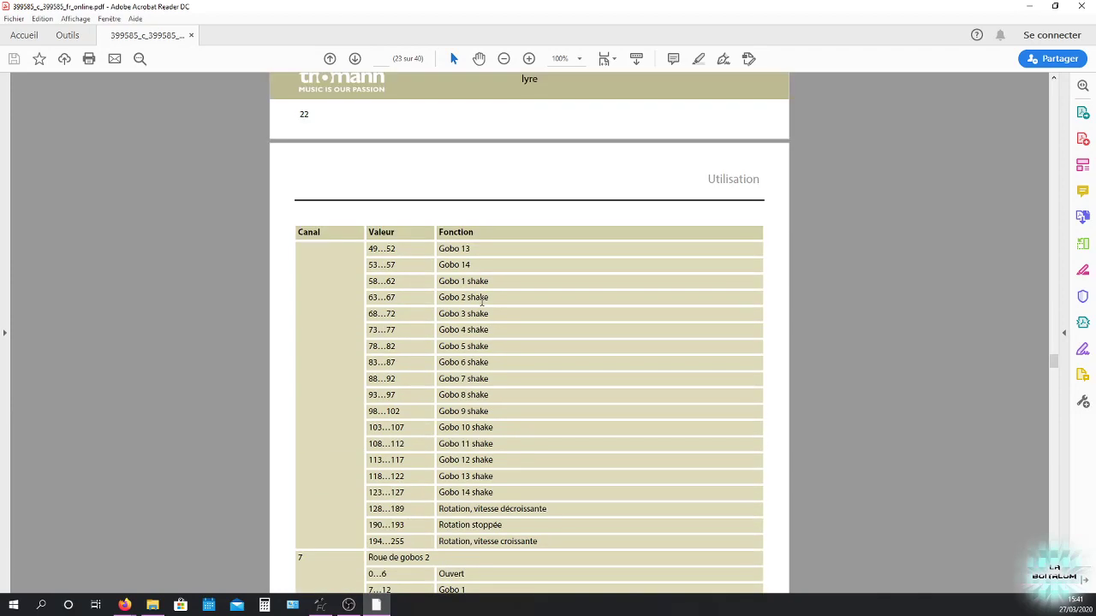
pyautogui.scroll(10, 482, 300)
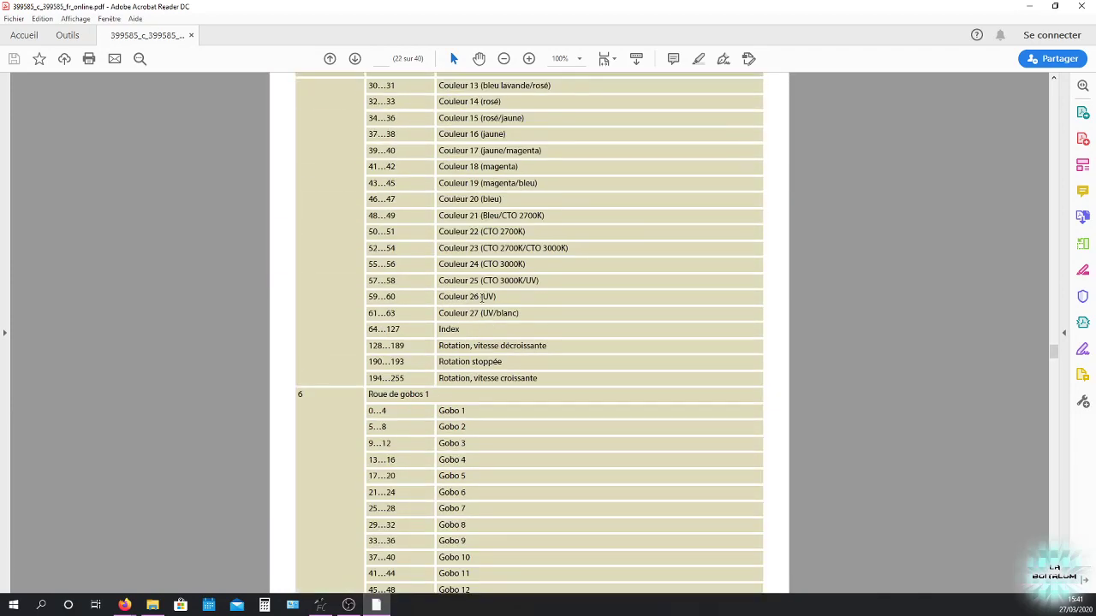
pyautogui.scroll(14, 483, 287)
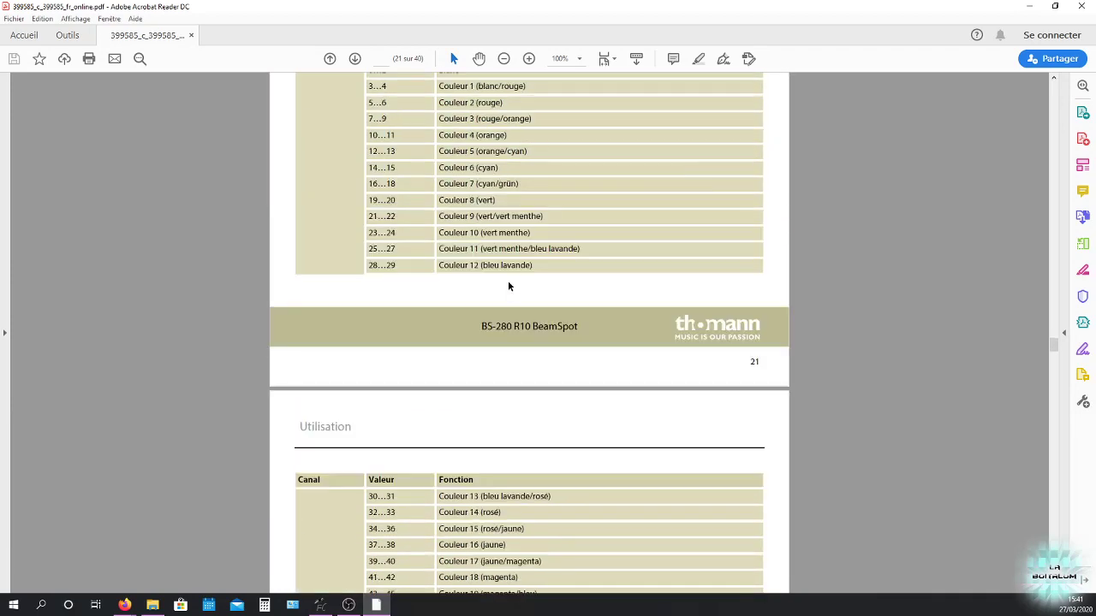
pyautogui.scroll(10, 504, 283)
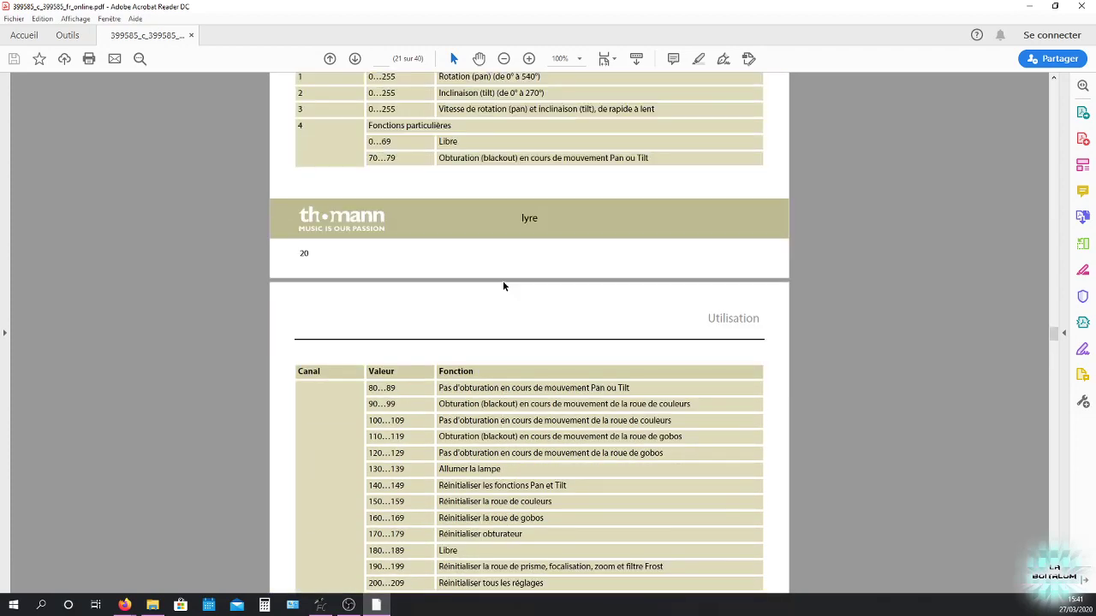
pyautogui.scroll(-1, 504, 285)
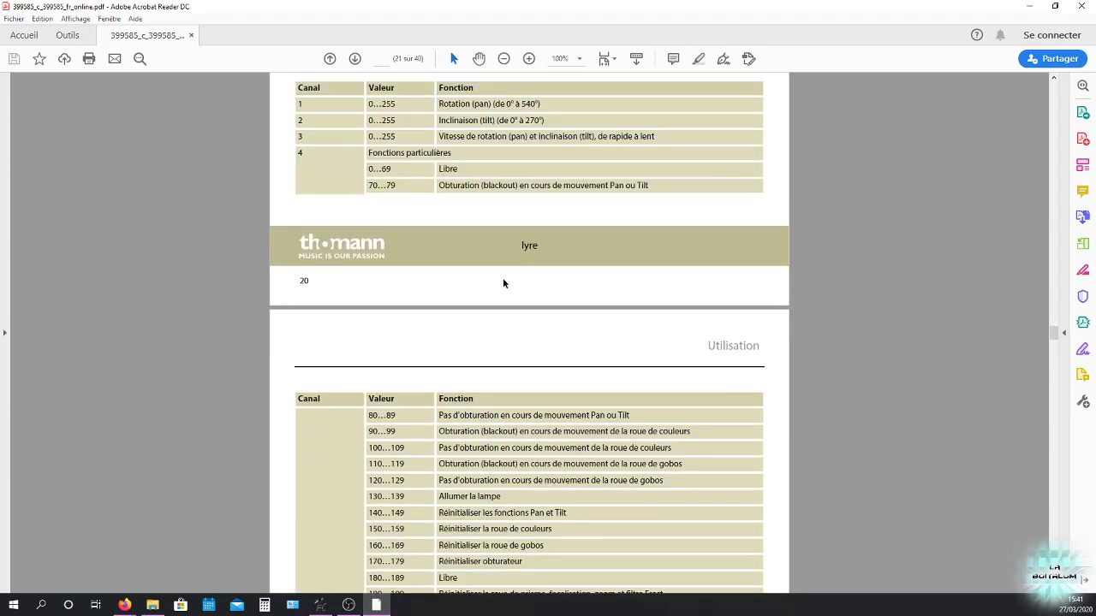
pyautogui.scroll(1, 502, 283)
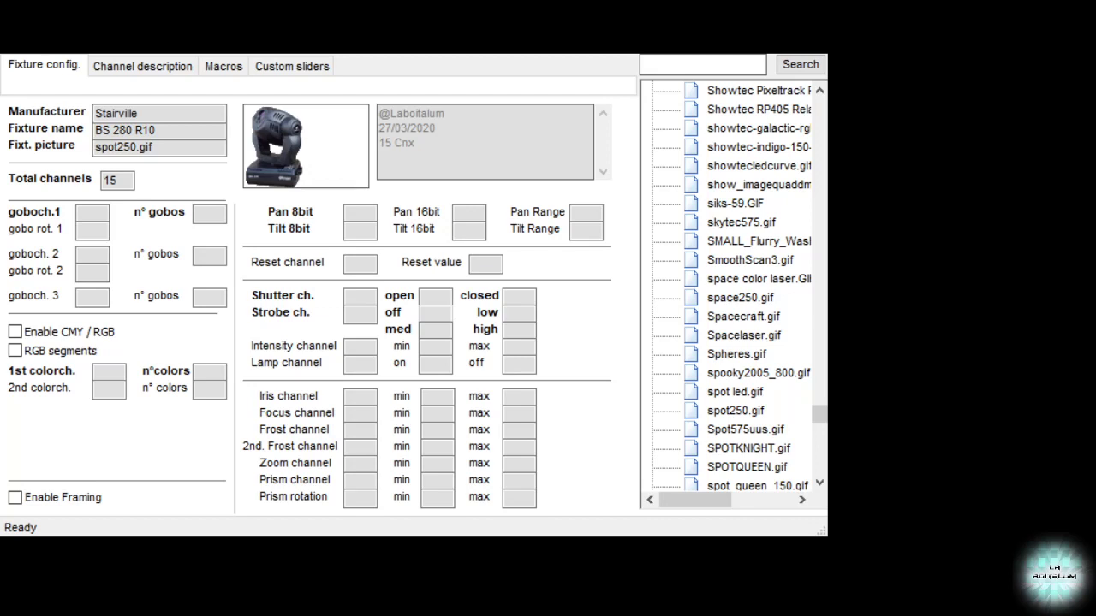
# - Switch to the FreeStyler fixture creator and assign 8-bit pan to channel 1 and 8-bit tilt to channel 2
pyautogui.click(124, 179)
pyautogui.click(350, 212)
pyautogui.write('1')
pyautogui.click(467, 214)
pyautogui.click(458, 214)
pyautogui.click(363, 235)
pyautogui.write('2')
# - Assign the lamp control to channel 4 with an on value of 130 and an off value of 230
pyautogui.click(348, 365)
pyautogui.write('4')
pyautogui.click(425, 366)
pyautogui.write('130')
pyautogui.click(517, 367)
pyautogui.write('230')
pyautogui.click(447, 364)
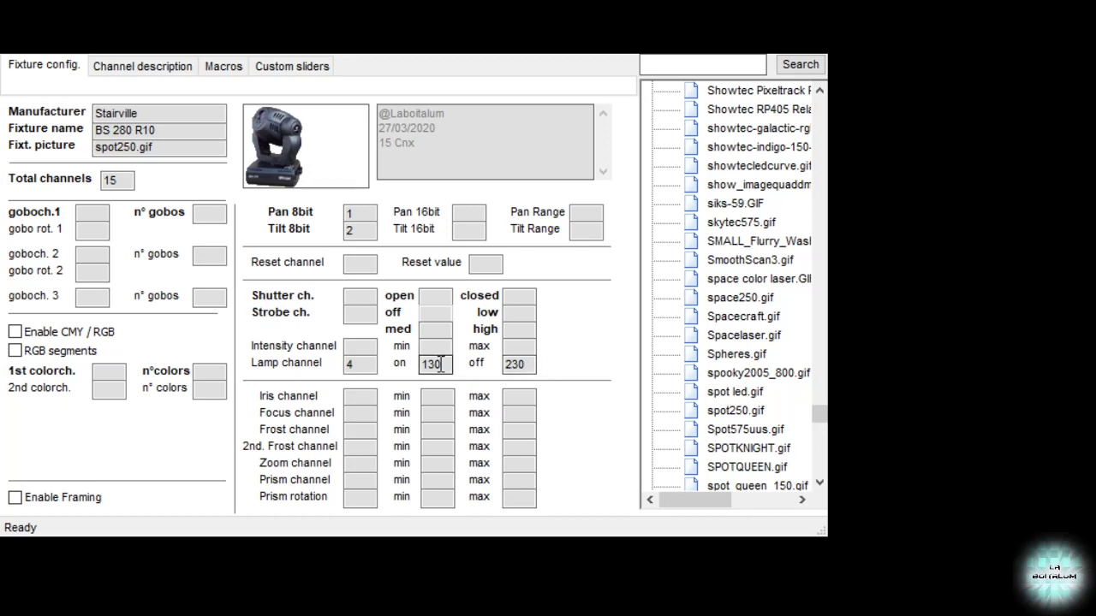
pyautogui.moveTo(447, 363); pyautogui.dragTo(413, 366)
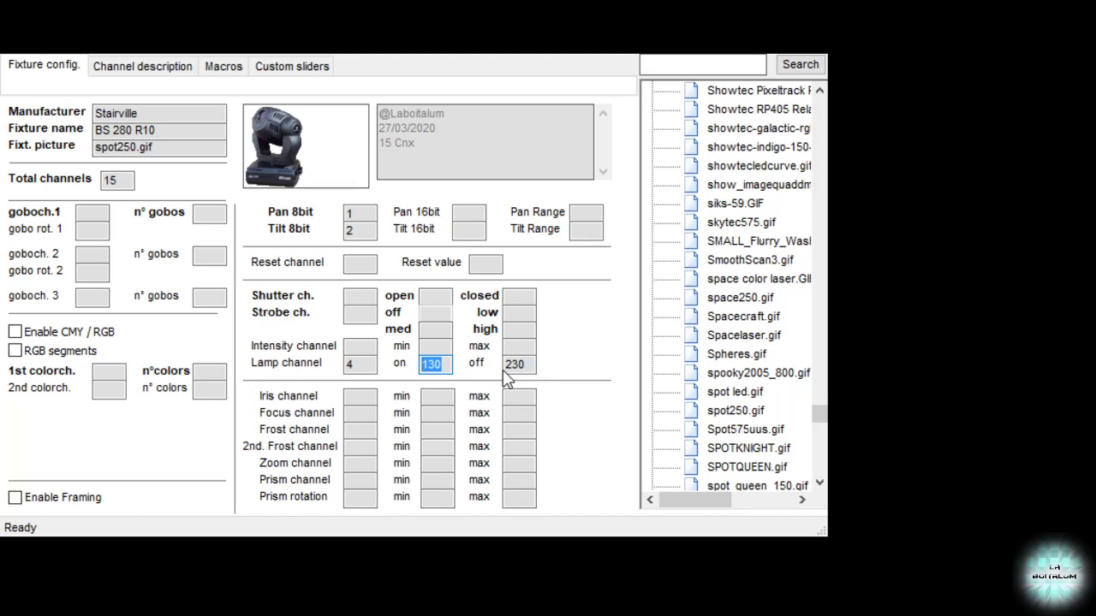
pyautogui.moveTo(527, 366); pyautogui.dragTo(483, 368)
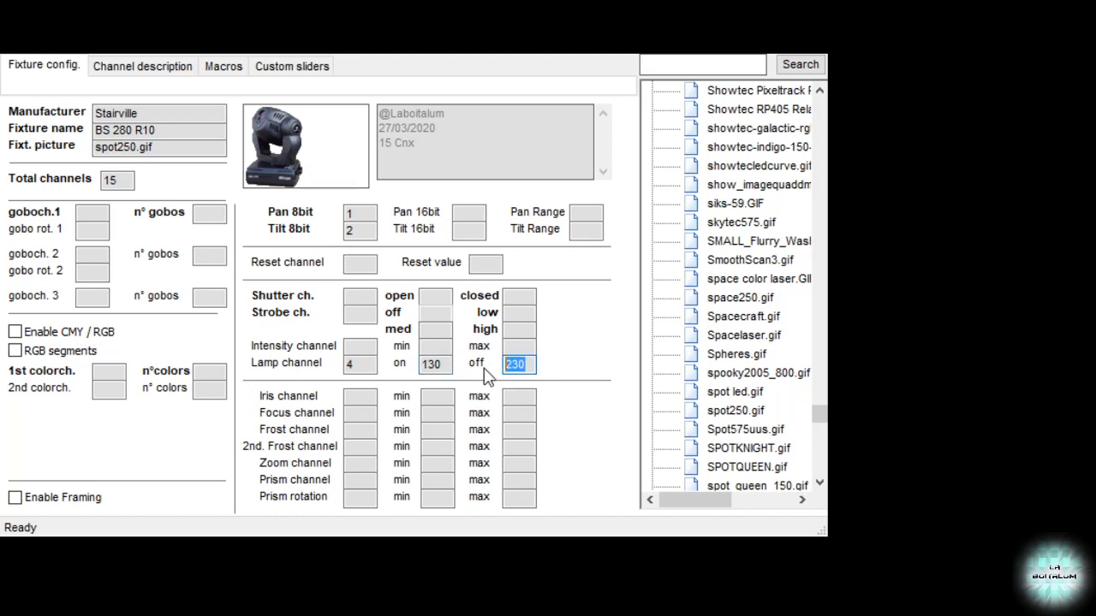
pyautogui.click(555, 355)
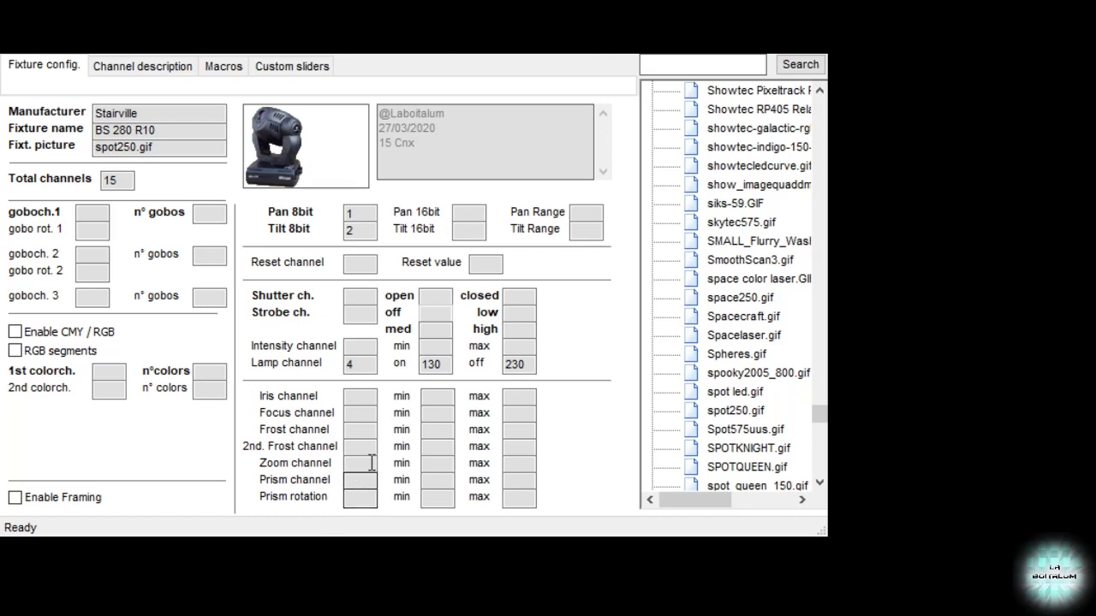
# - Assign the reset function to channel 4 with a reset value of 200
pyautogui.click(359, 262)
pyautogui.write('4')
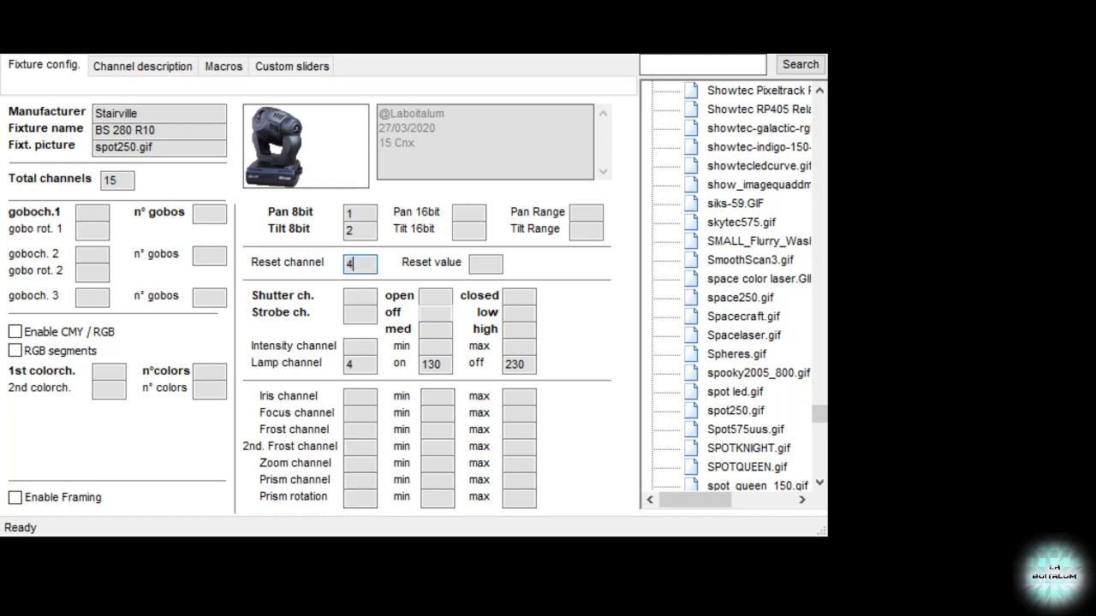
pyautogui.click(486, 267)
pyautogui.write('200')
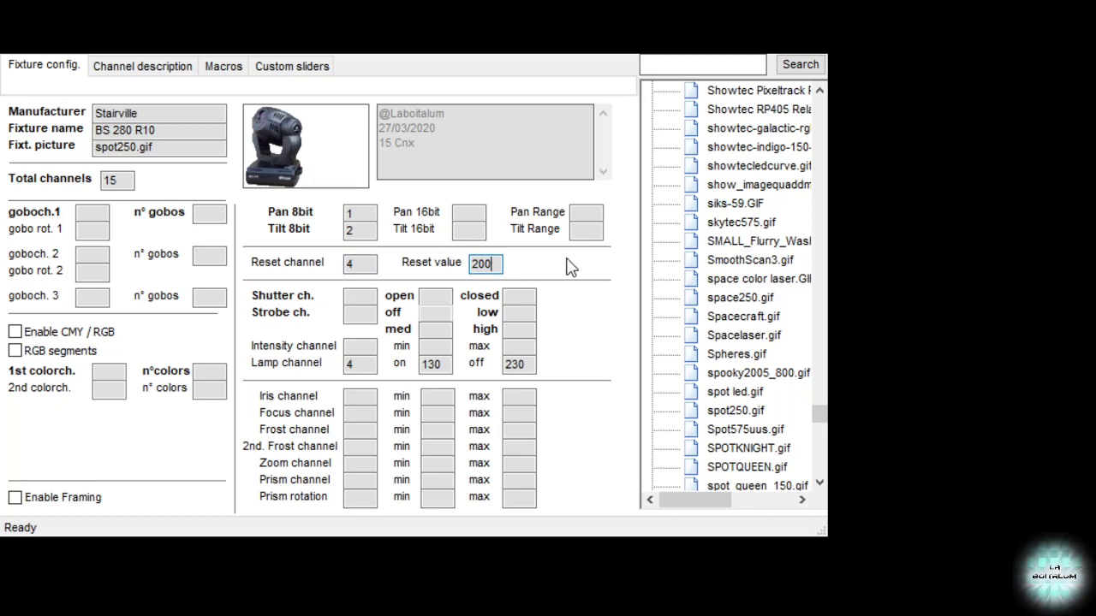
# - Change the reset value to 201
pyautogui.doubleClick(494, 263)
pyautogui.click(498, 264)
pyautogui.moveTo(498, 265); pyautogui.dragTo(387, 262)
pyautogui.press('Delete')
pyautogui.write('201')
pyautogui.click(496, 264)
pyautogui.click(493, 265)
# - Assign the first color wheel to channel 5 and set its number of colors to 32
pyautogui.click(100, 373)
pyautogui.write('5')
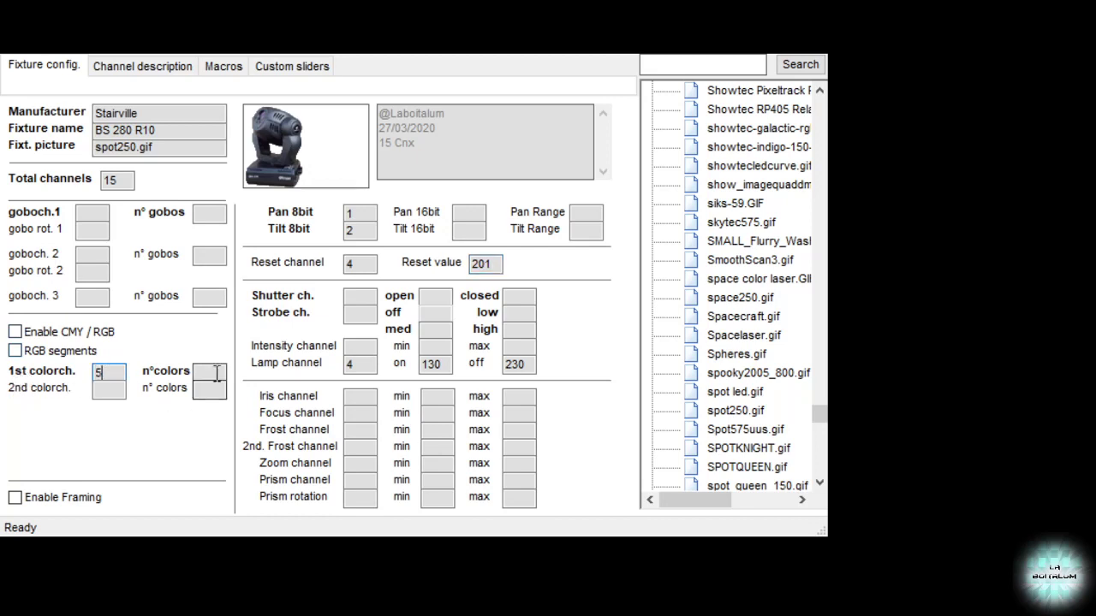
pyautogui.press('Tab')
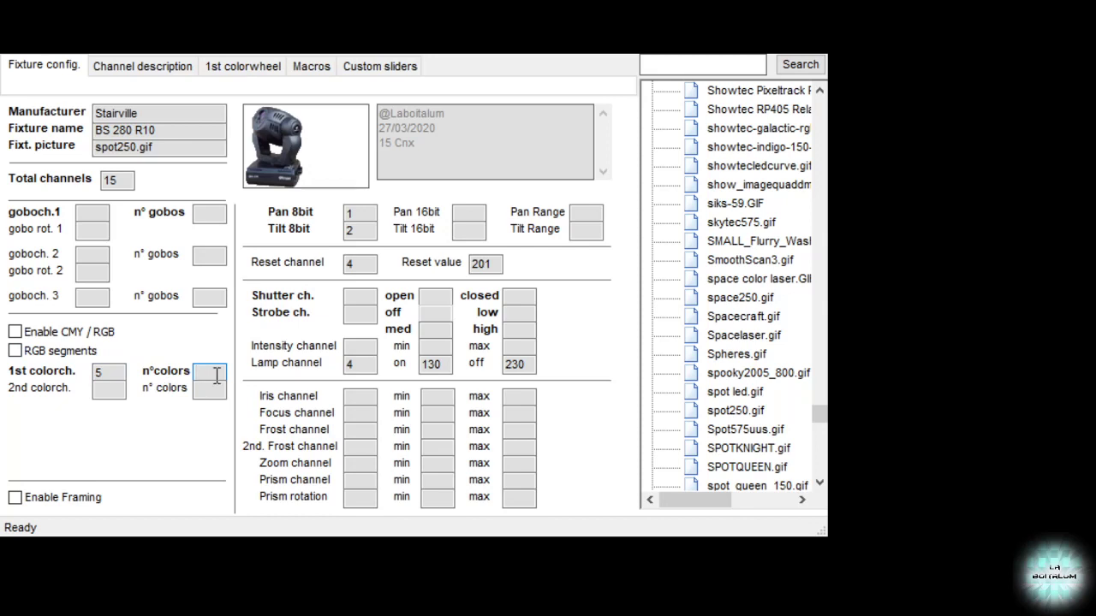
pyautogui.write('32')
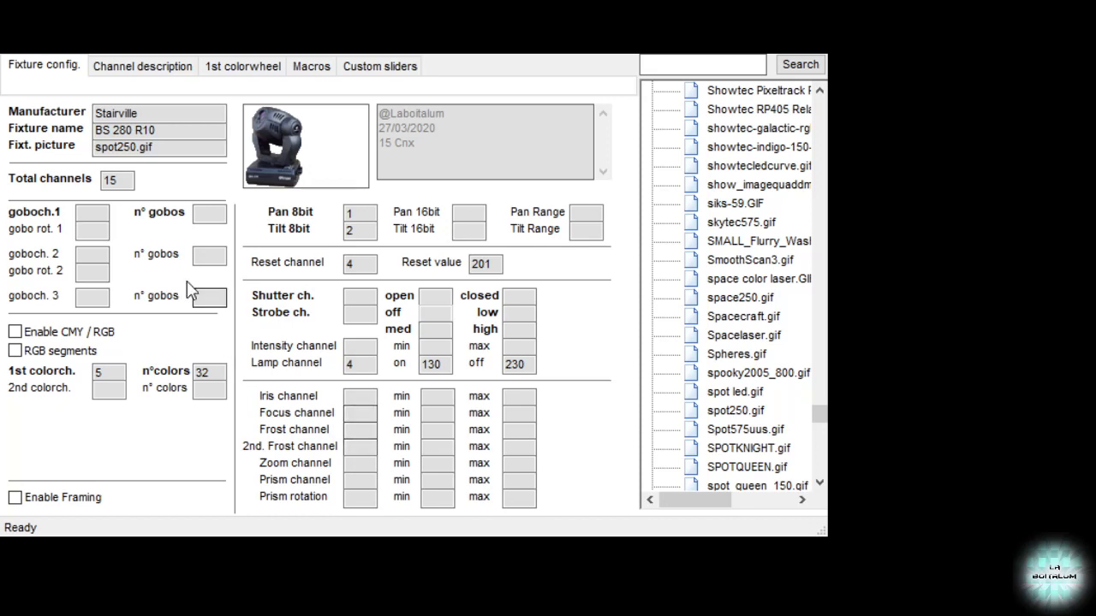
# - Assign the first gobo wheel to channel 6 and set its number of gobos to 31
pyautogui.click(93, 216)
pyautogui.write('6')
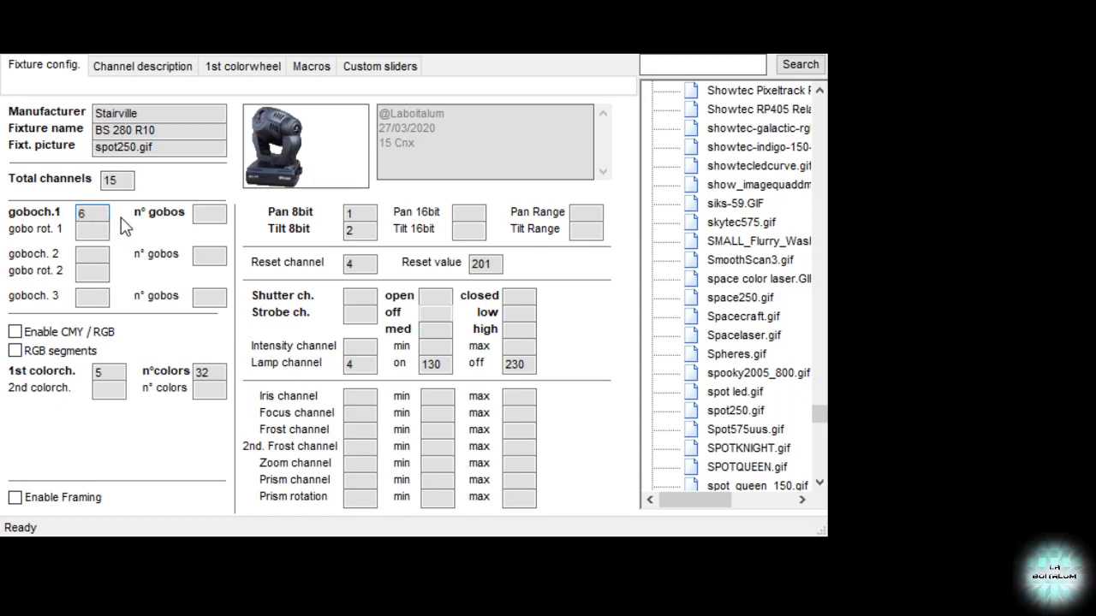
pyautogui.click(221, 214)
pyautogui.write('31')
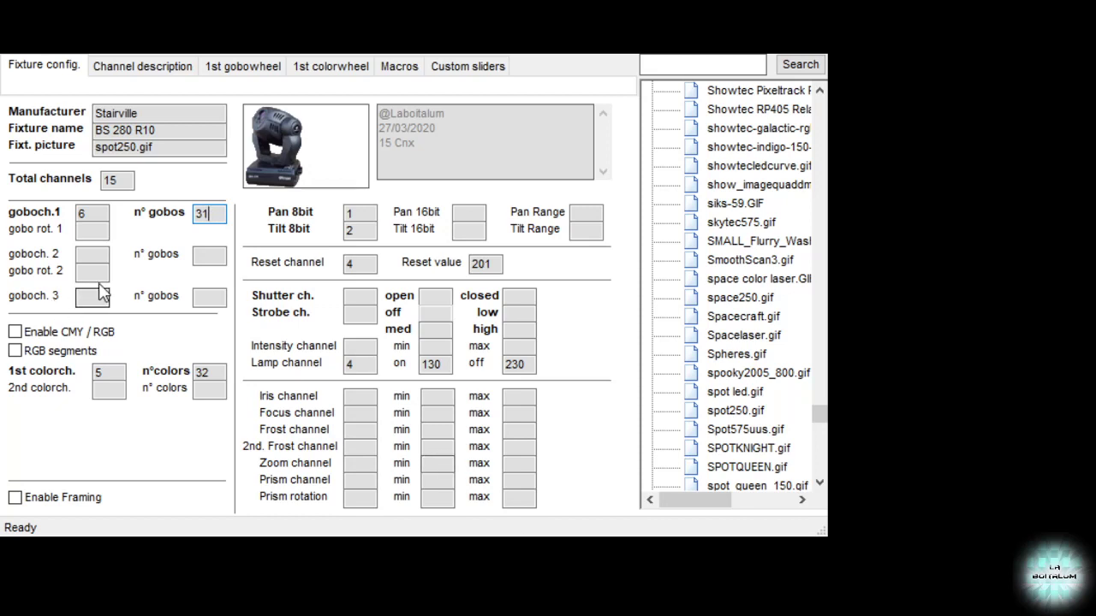
# - Assign the second gobo wheel to channel 7 with 22 gobos and its gobo rotation to channel 8
pyautogui.click(101, 254)
pyautogui.write('7')
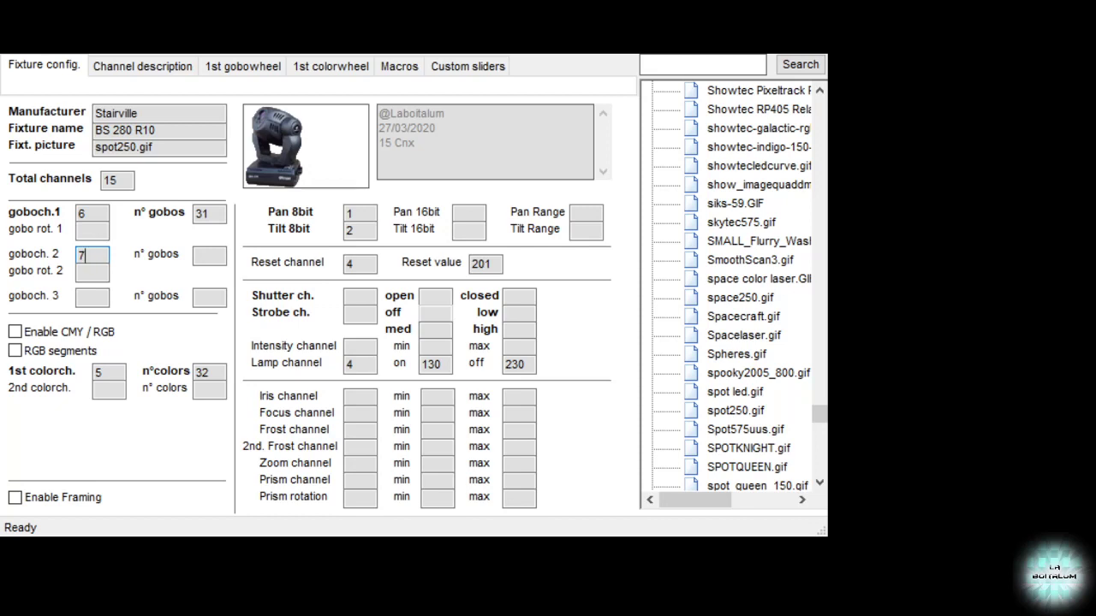
pyautogui.click(209, 256)
pyautogui.click(211, 257)
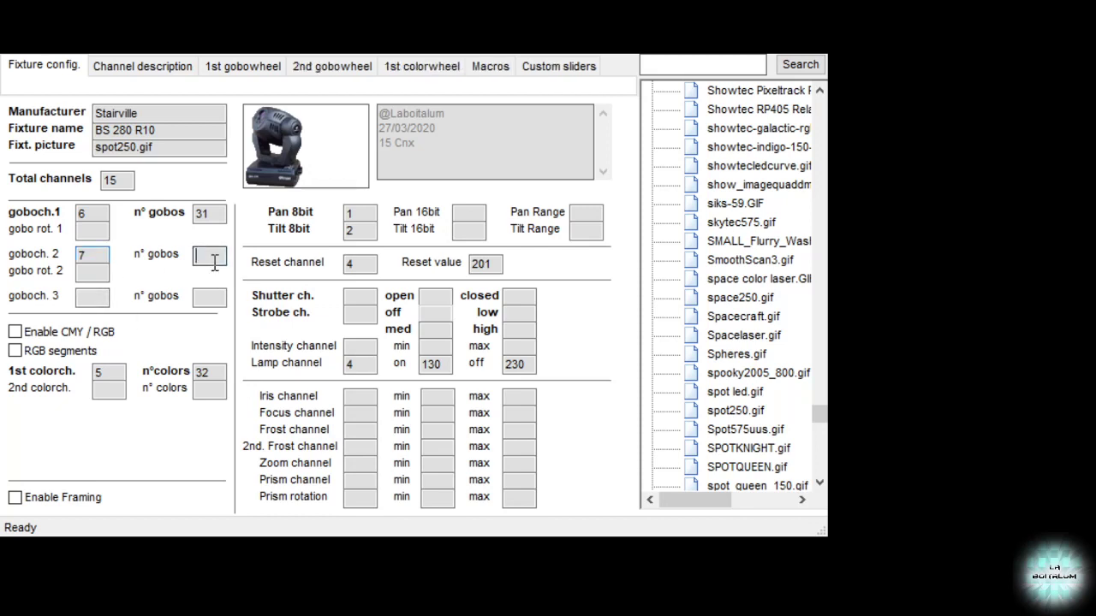
pyautogui.write('22')
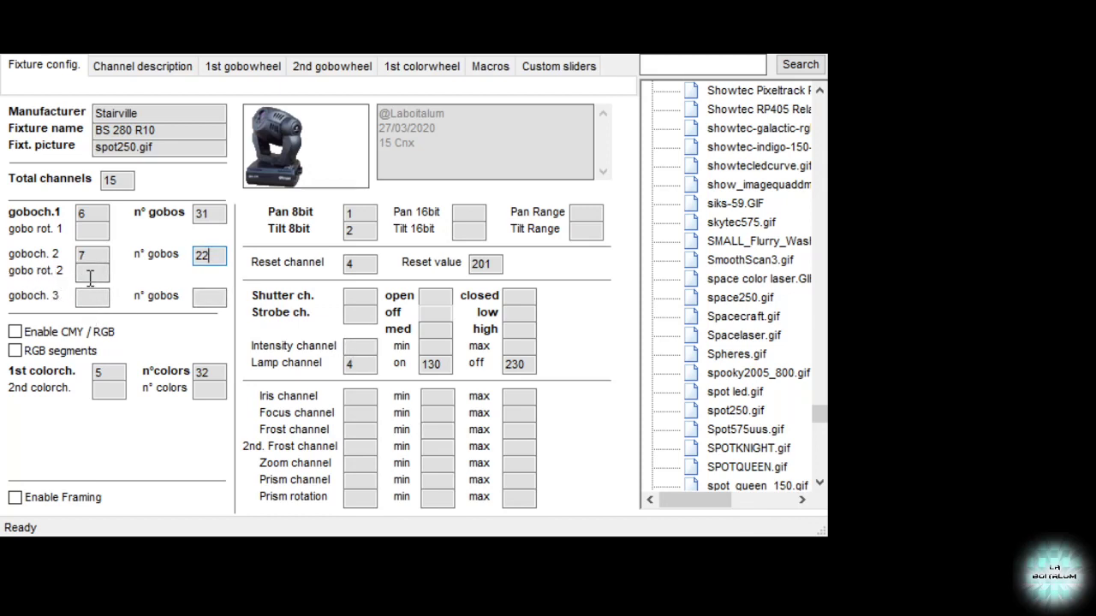
pyautogui.click(90, 274)
pyautogui.write('8')
# - Assign the prism to channel 9 with a minimum of 0 and a maximum of 255
pyautogui.click(362, 483)
pyautogui.write('9')
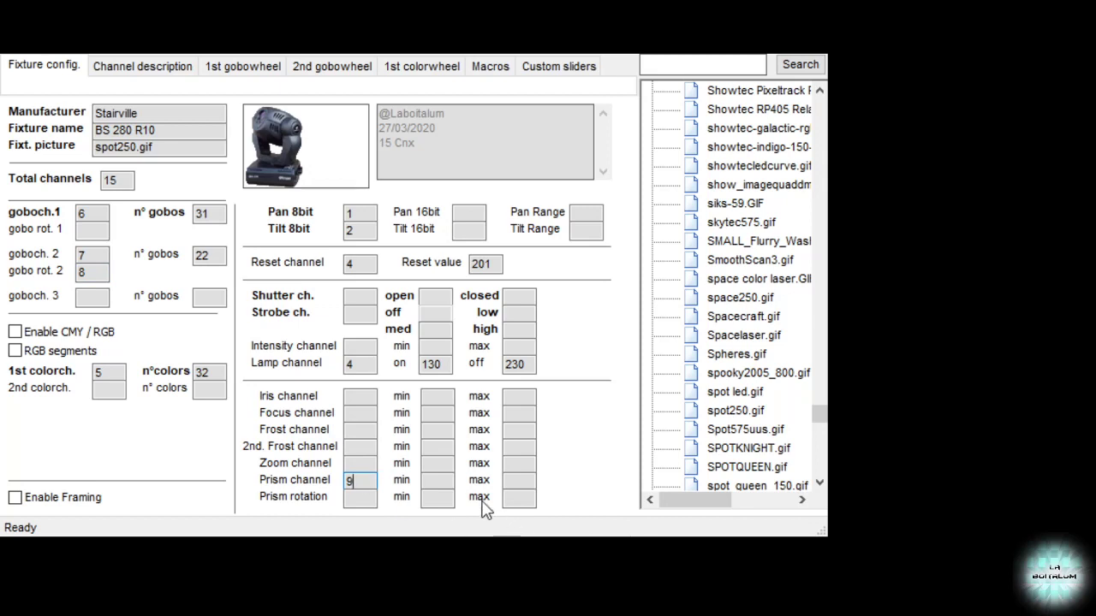
pyautogui.click(433, 481)
pyautogui.write('0')
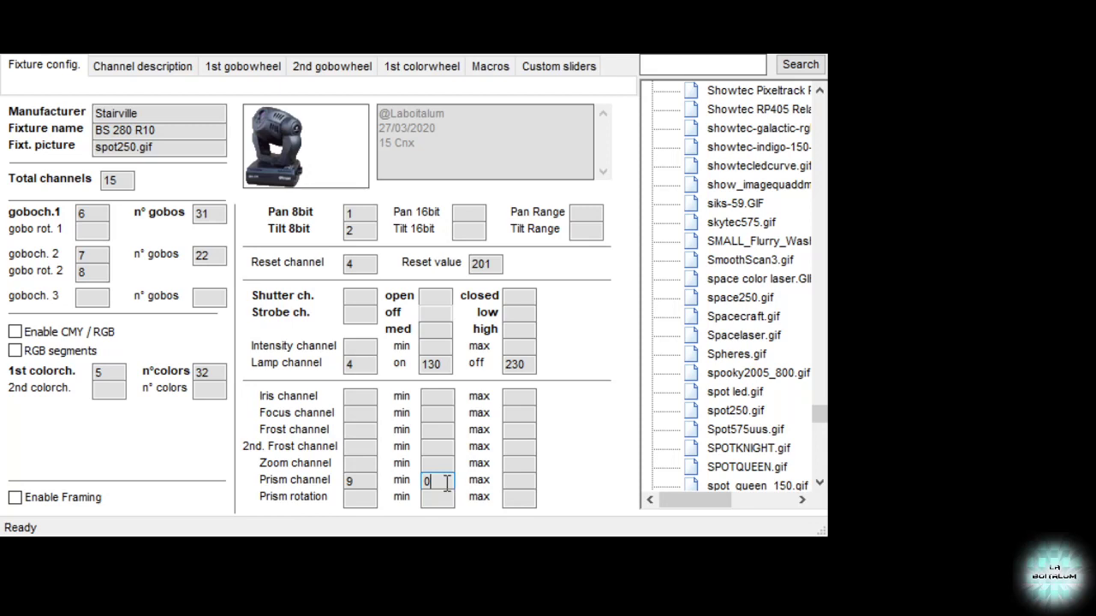
pyautogui.click(518, 480)
pyautogui.write('255')
# - Assign the prism rotation to channel 10 with a minimum of 128 and a maximum of 255
pyautogui.click(356, 500)
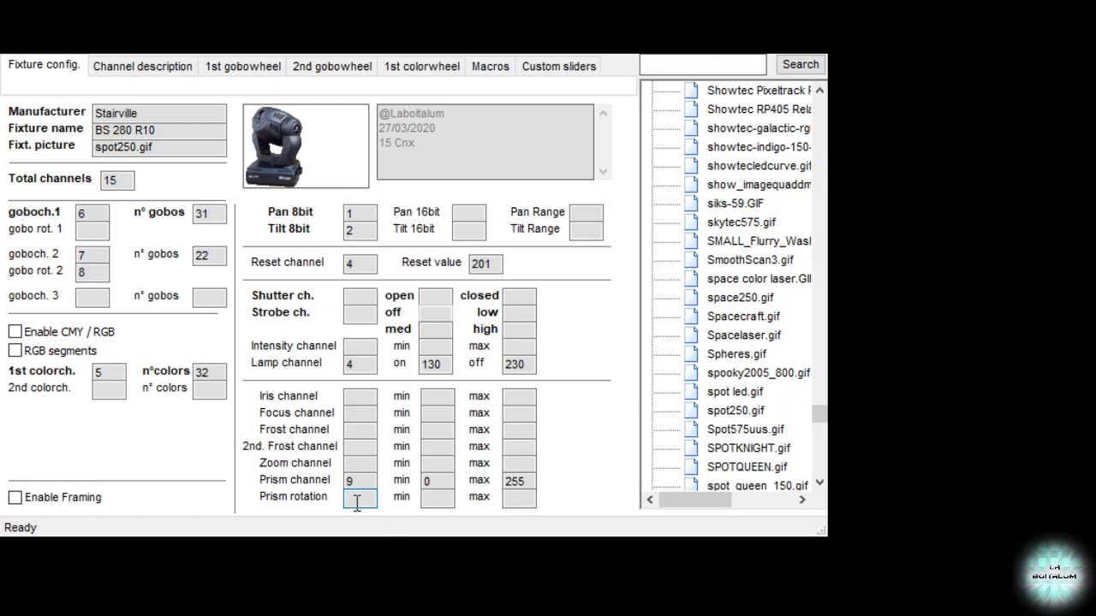
pyautogui.write('10')
pyautogui.click(439, 498)
pyautogui.write('128')
pyautogui.click(512, 496)
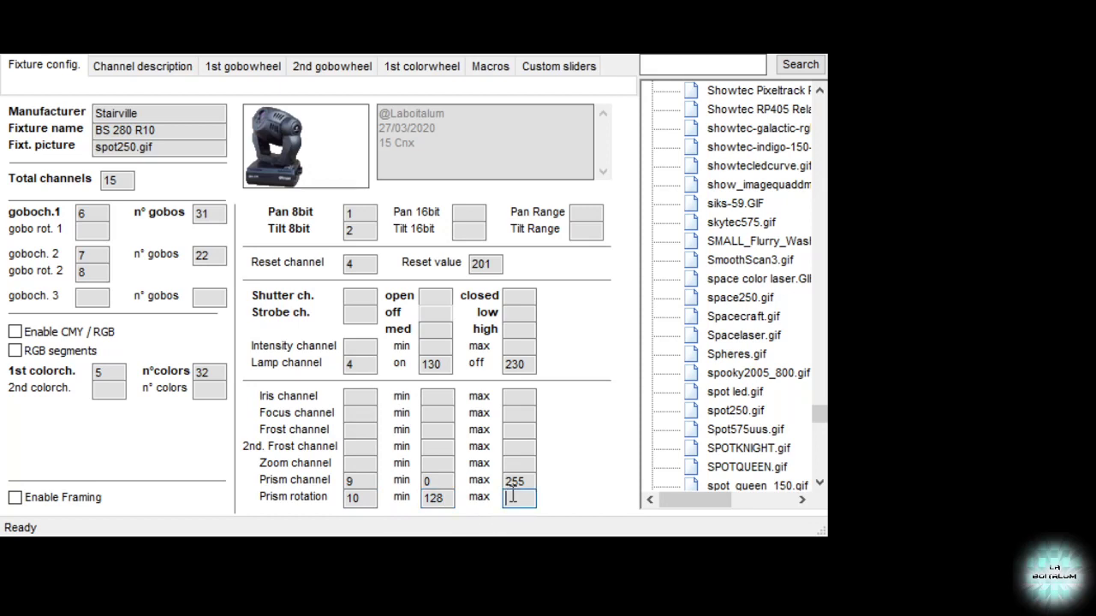
pyautogui.write('255')
# - Assign the zoom to channel 11 with a minimum of 0 and a maximum of 255
pyautogui.click(355, 463)
pyautogui.write('11')
pyautogui.click(433, 464)
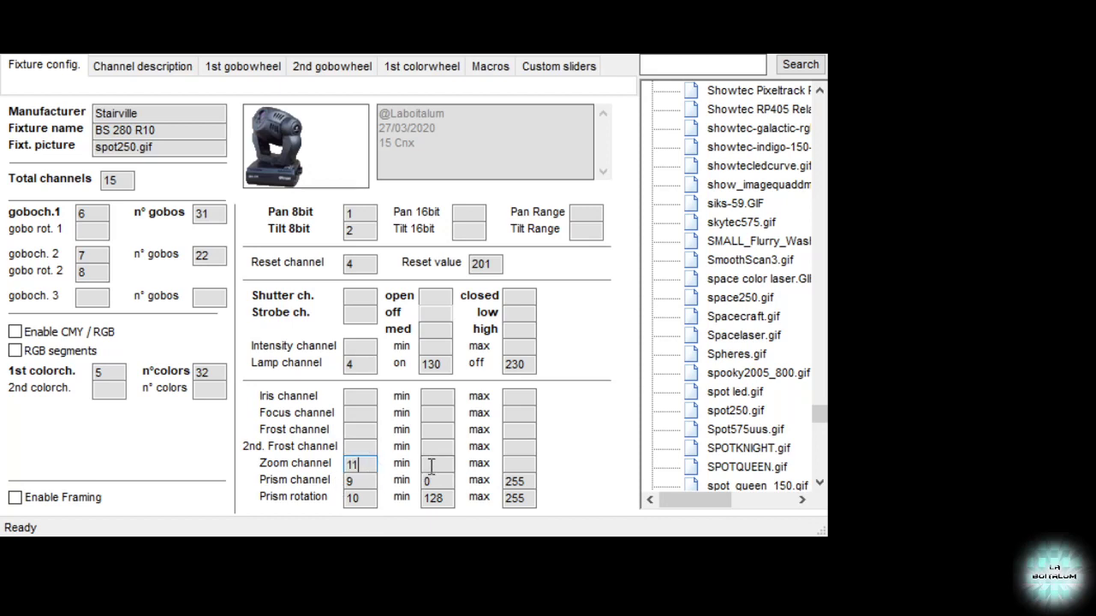
pyautogui.write('0')
pyautogui.click(519, 464)
pyautogui.write('22')
pyautogui.press('BackSpace')
pyautogui.write('55')
# - Assign the focus to channel 12 with a minimum of 0 and a maximum of 255
pyautogui.click(365, 413)
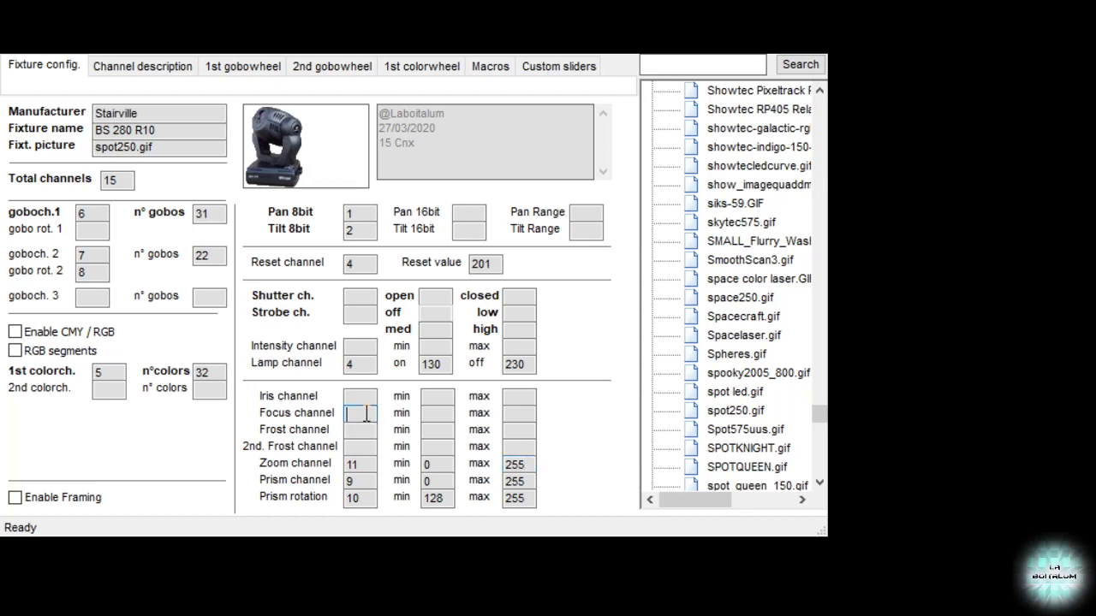
pyautogui.write('12')
pyautogui.click(431, 414)
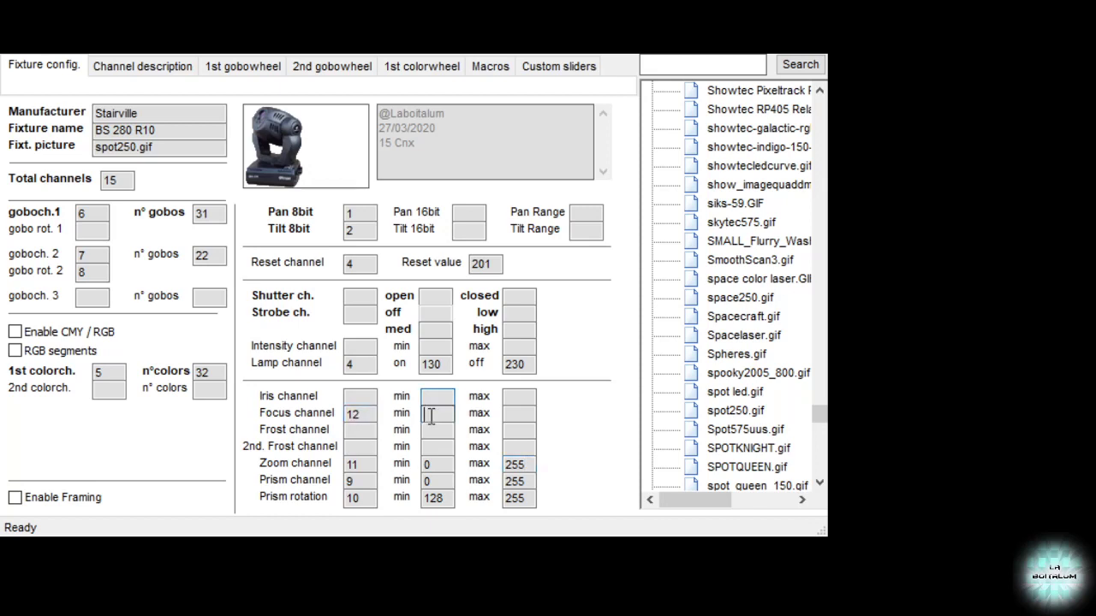
pyautogui.write('0')
pyautogui.press('Tab')
pyautogui.write('255')
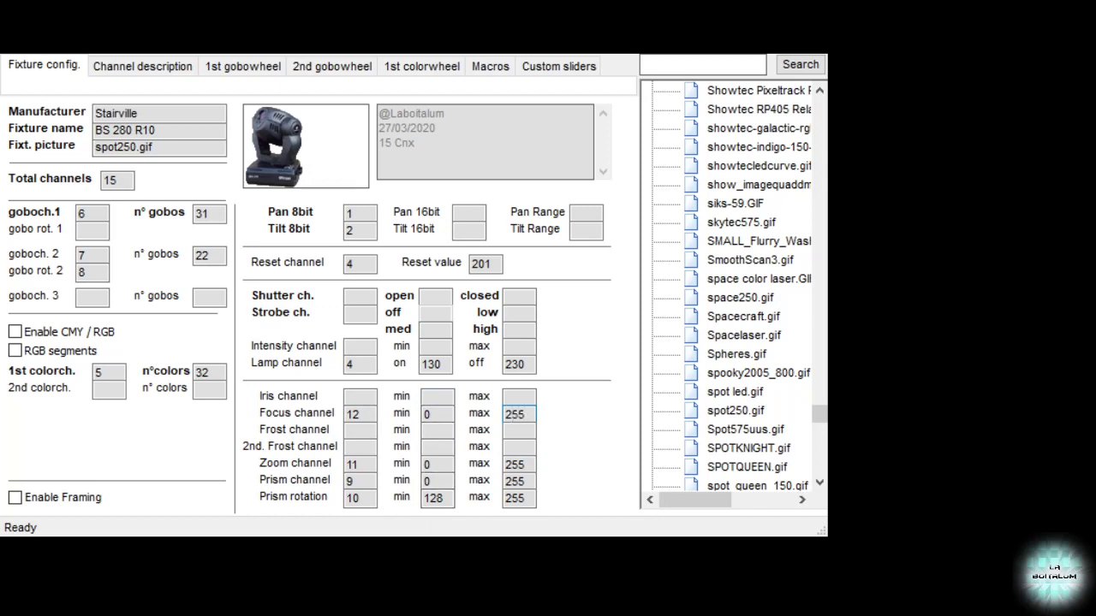
# - Assign the first frost filter to channel 13 with a minimum of 0 and a maximum of 255
pyautogui.click(351, 430)
pyautogui.write('13')
pyautogui.click(428, 433)
pyautogui.write('0')
pyautogui.press('Tab')
pyautogui.write('255')
# - Assign the strobe to channel 14 and set its off value to 8
pyautogui.click(352, 313)
pyautogui.write('1')
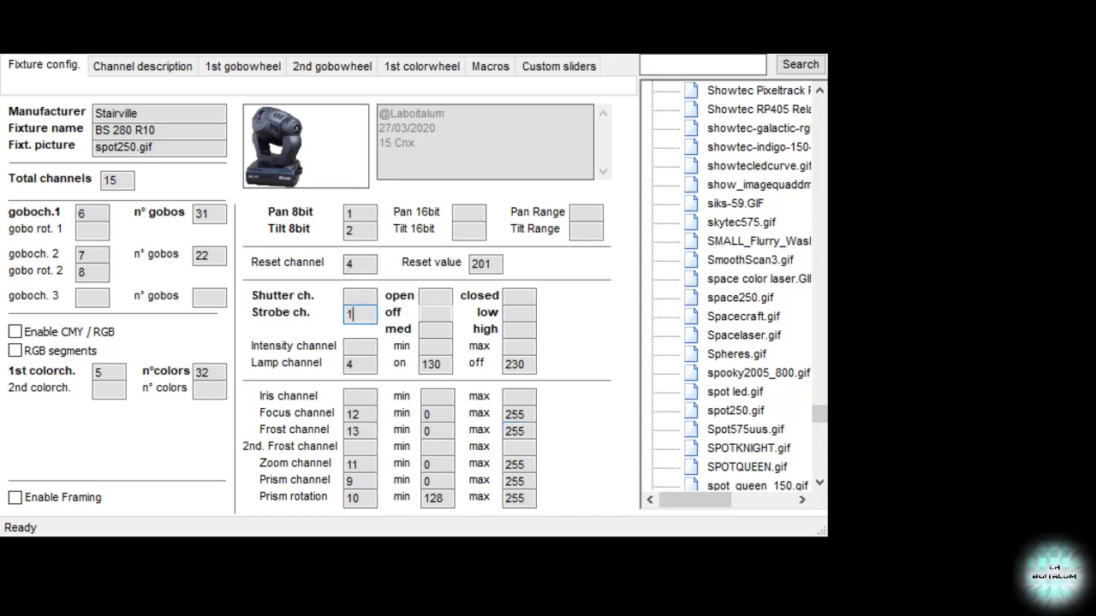
pyautogui.write('4')
pyautogui.click(436, 314)
pyautogui.write('0')
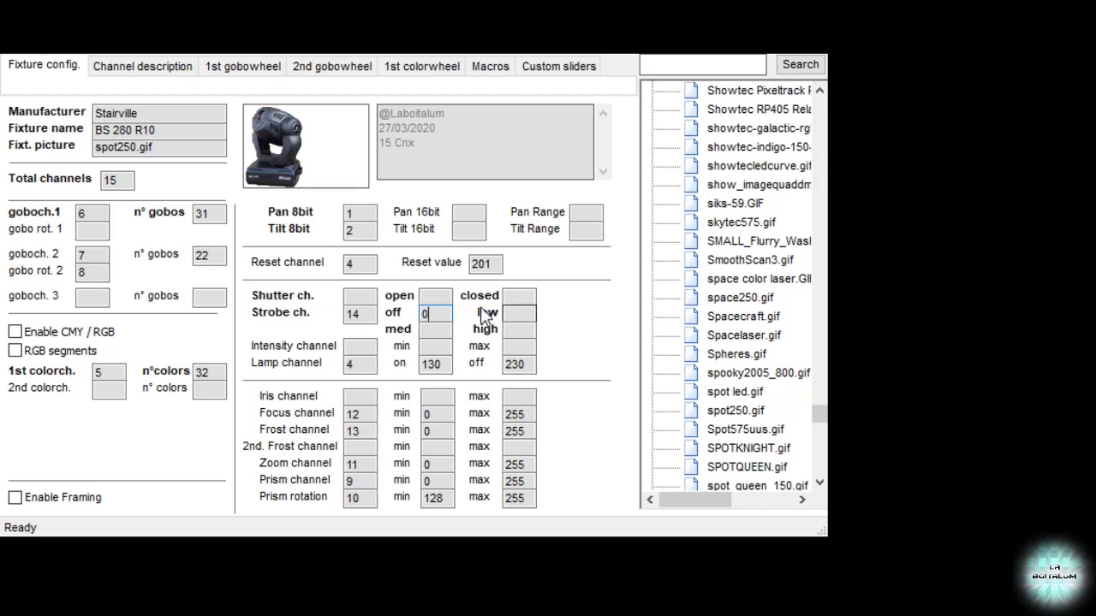
pyautogui.moveTo(438, 313); pyautogui.dragTo(402, 324)
pyautogui.write('8')
# - Set the strobe's low value to 16, medium value to 135 and high value to 255
pyautogui.click(524, 317)
pyautogui.write('16')
pyautogui.click(529, 331)
pyautogui.write('255')
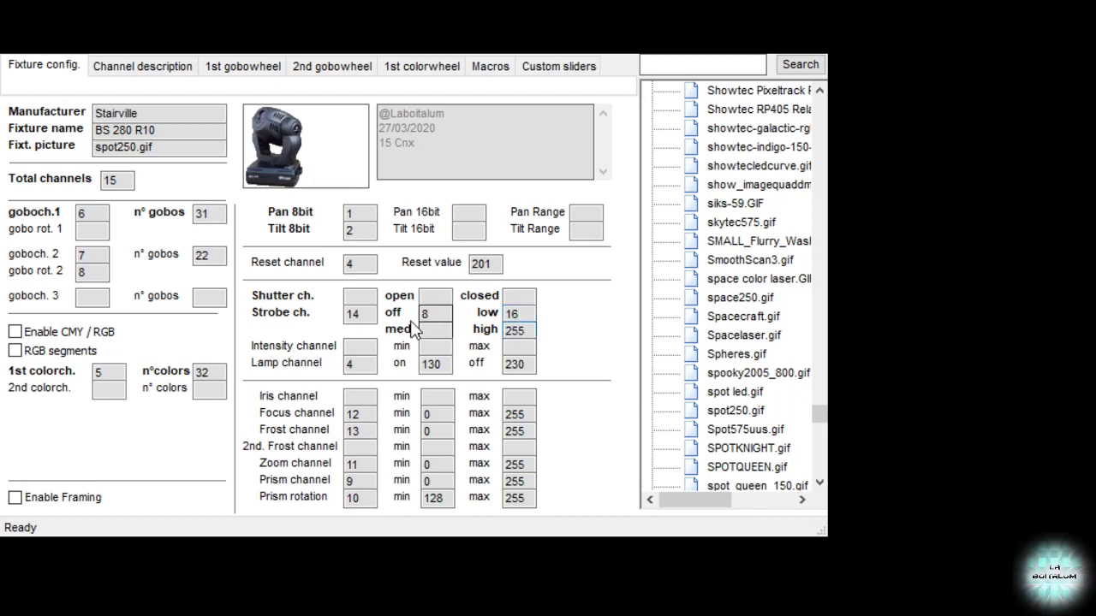
pyautogui.click(519, 314)
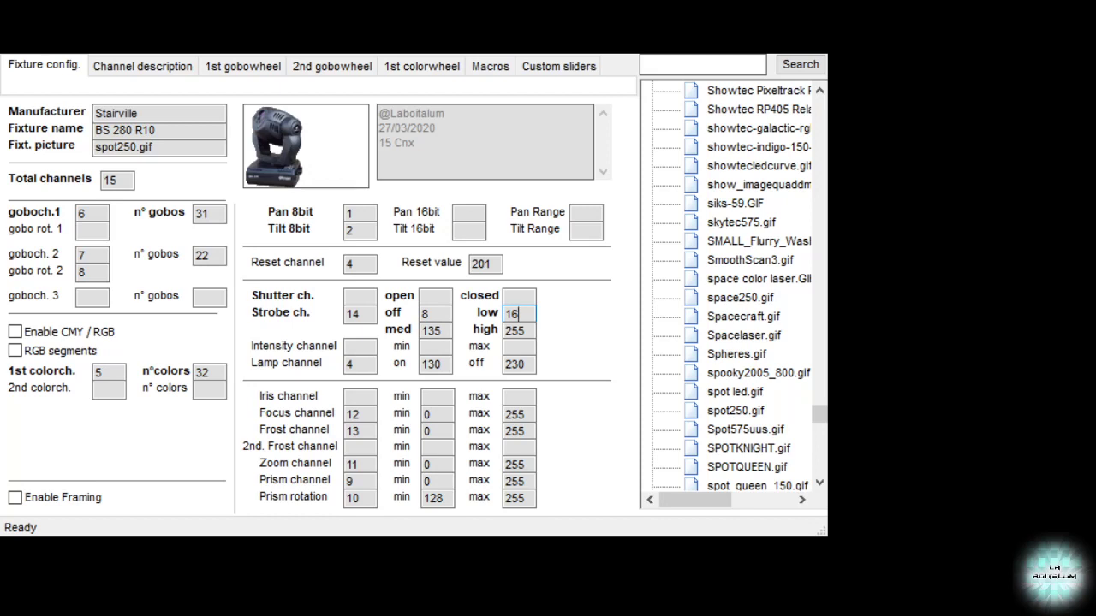
# - Assign the intensity to channel 15 with a minimum of 0 and a maximum of 255
pyautogui.click(360, 347)
pyautogui.write('15')
pyautogui.click(431, 347)
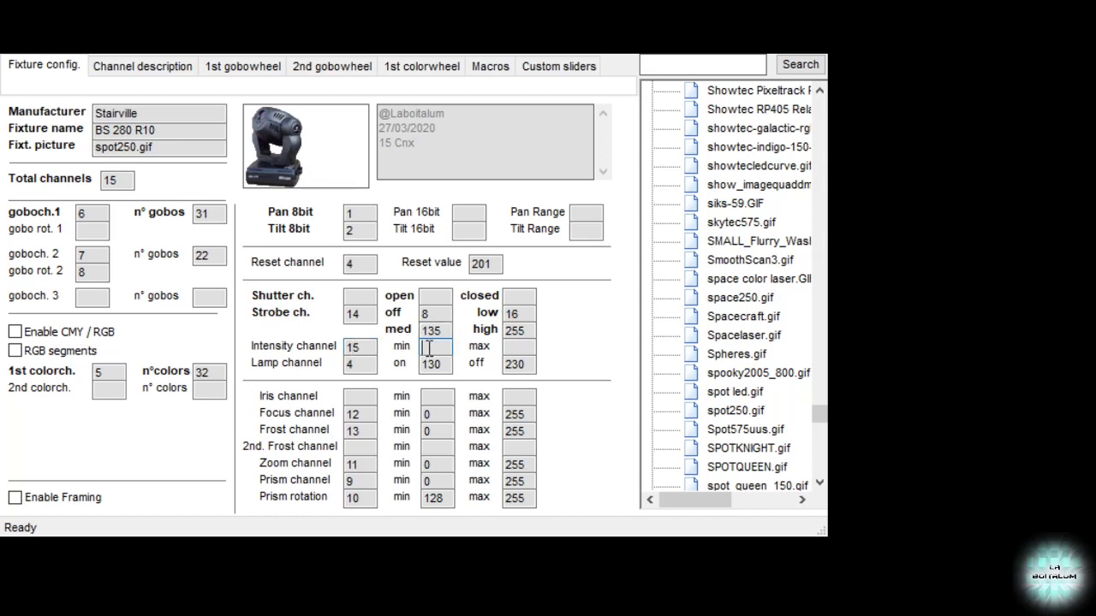
pyautogui.write('0')
pyautogui.click(516, 351)
pyautogui.write('255')
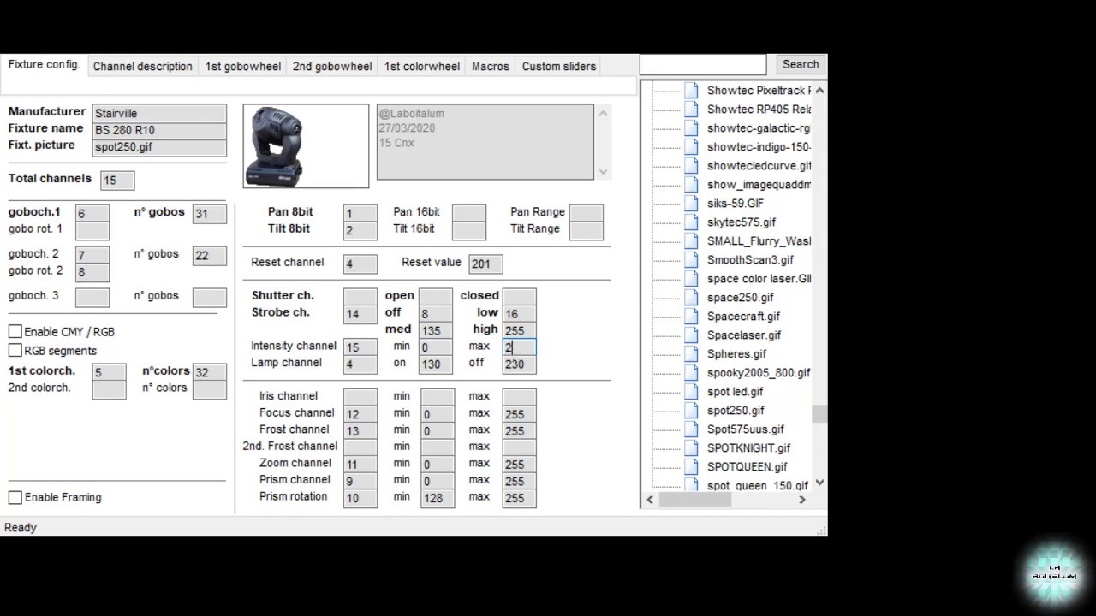
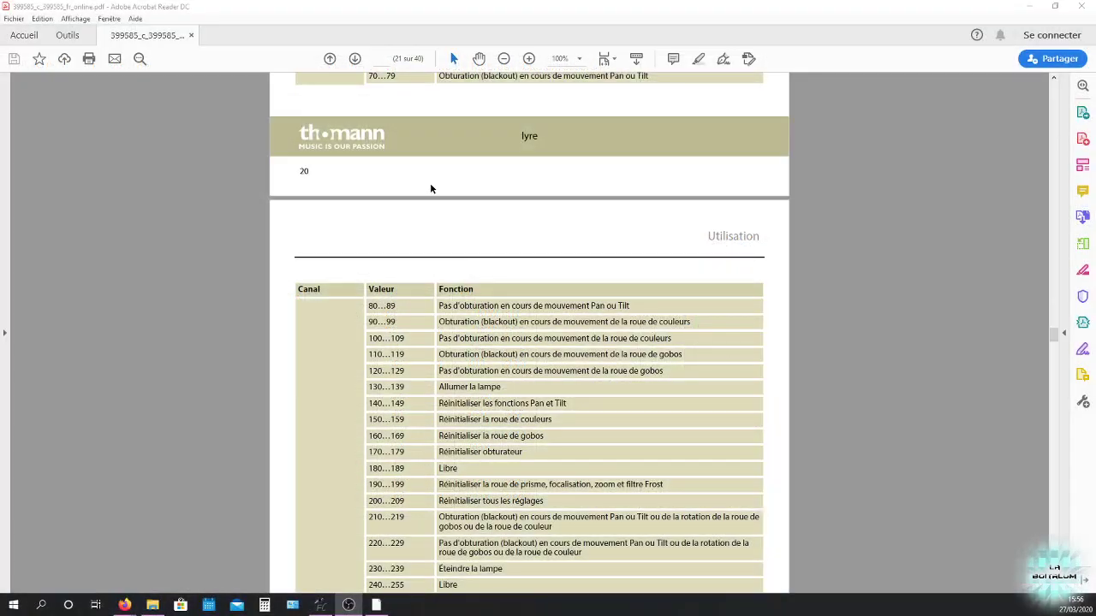
# - Switch to the PDF manual in Adobe Acrobat Reader and review the 15-channel DMX function table from pan and tilt through the prism channel
pyautogui.scroll(3, 554, 319)
pyautogui.scroll(3, 552, 317)
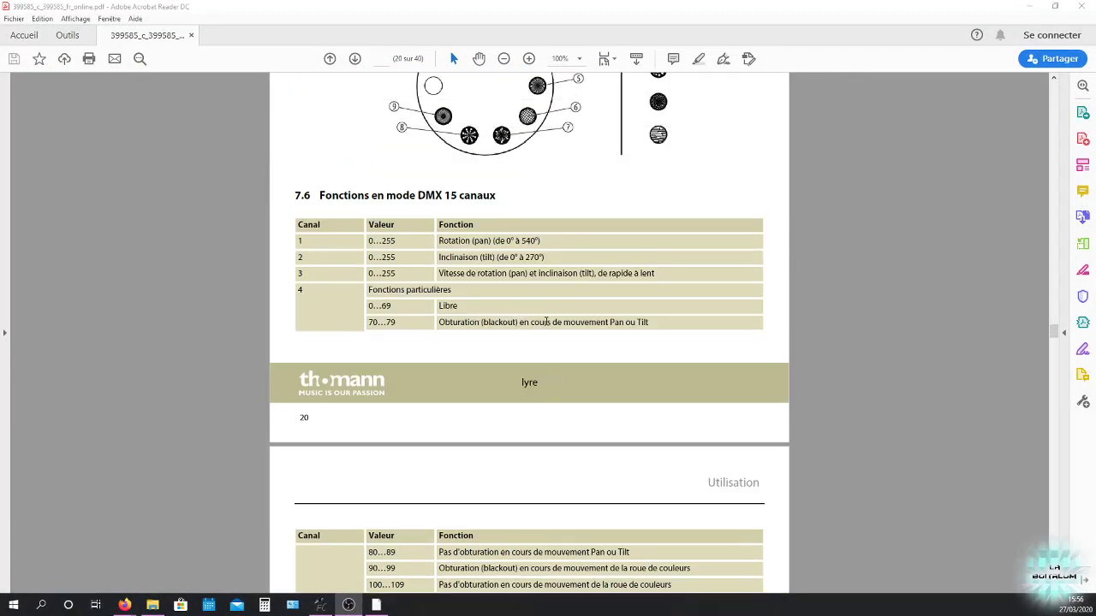
pyautogui.scroll(-4, 591, 319)
pyautogui.scroll(-2, 576, 311)
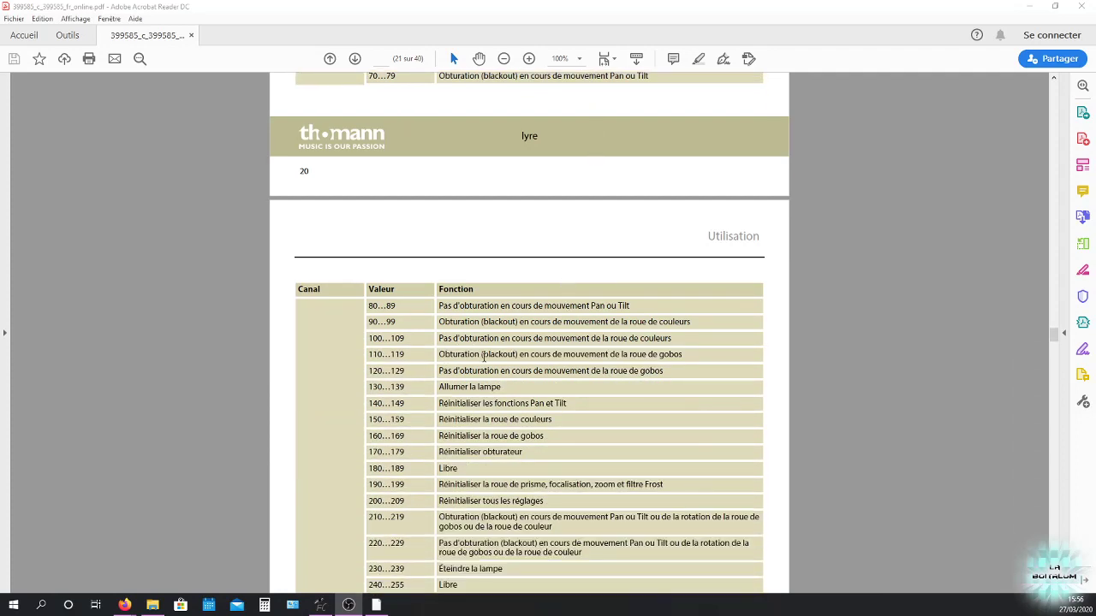
pyautogui.scroll(-1, 540, 371)
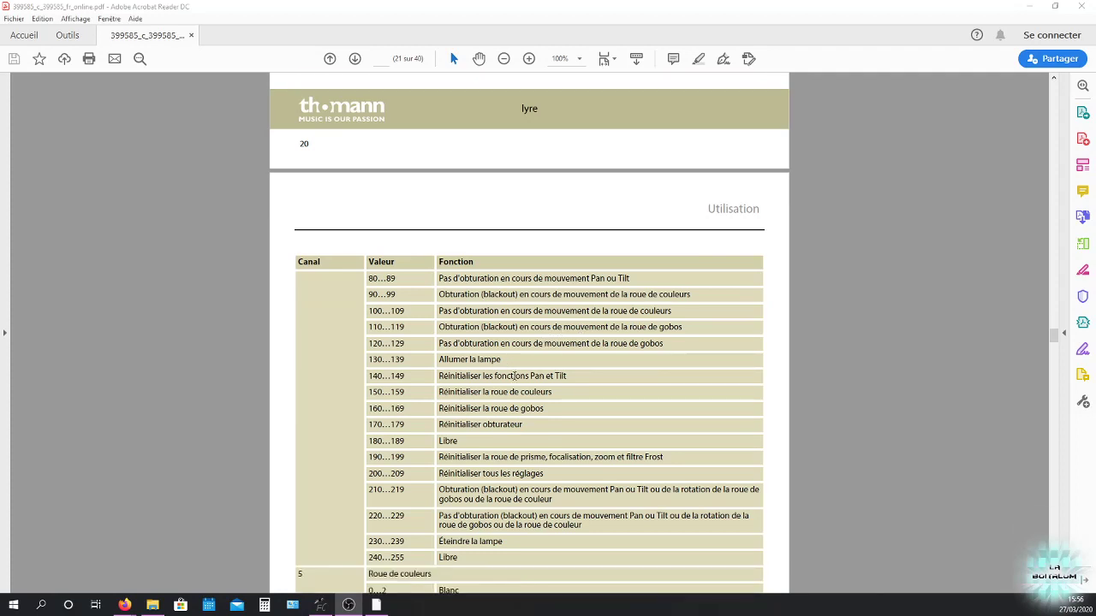
pyautogui.scroll(-1, 565, 396)
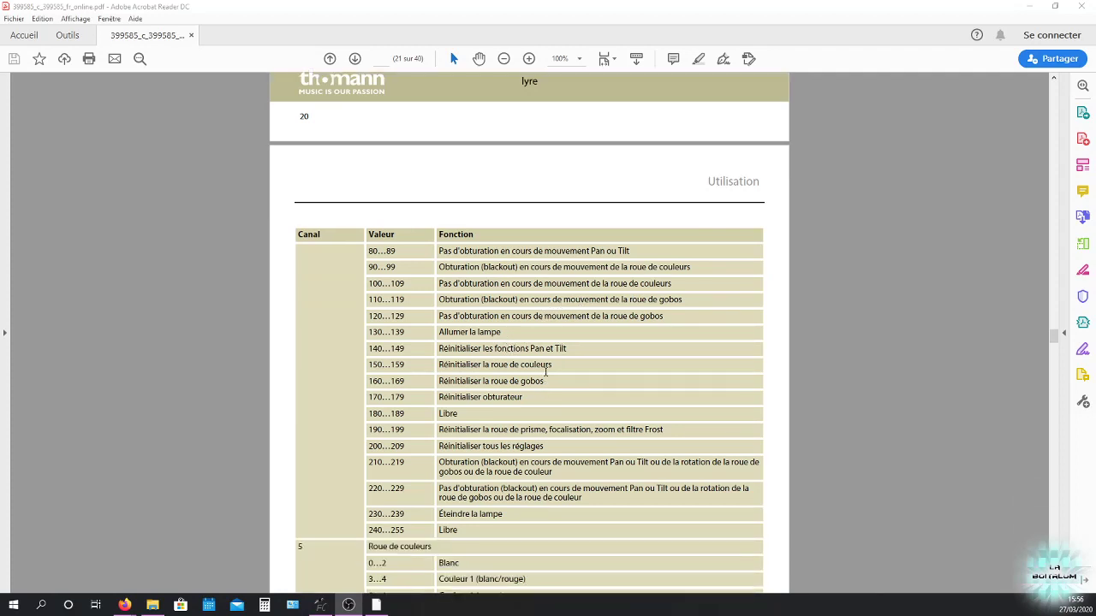
pyautogui.scroll(-1, 545, 371)
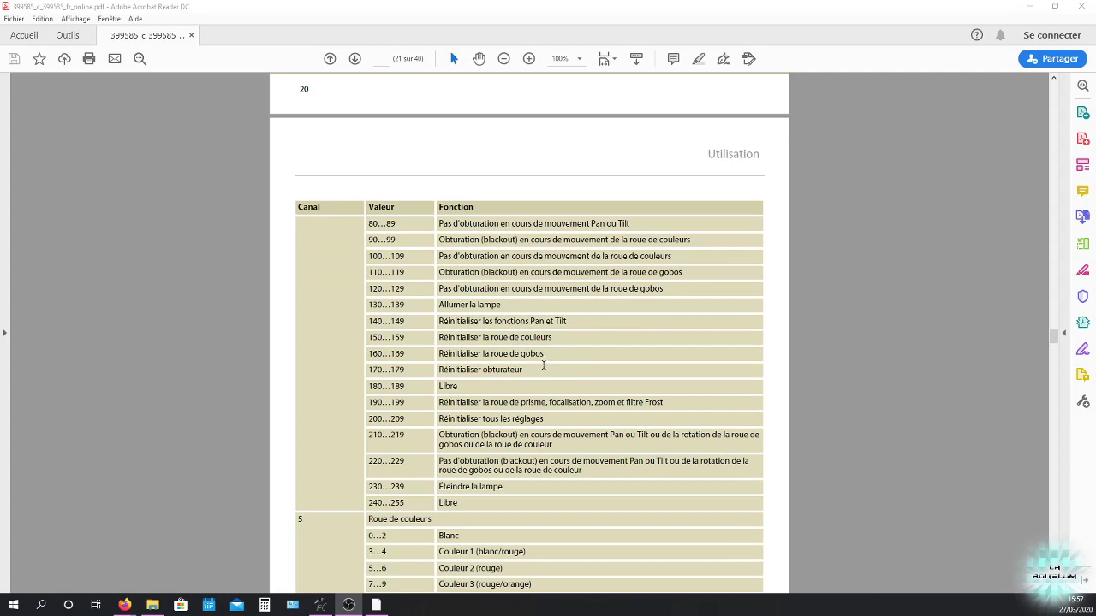
pyautogui.scroll(-1, 543, 366)
pyautogui.scroll(-1, 542, 366)
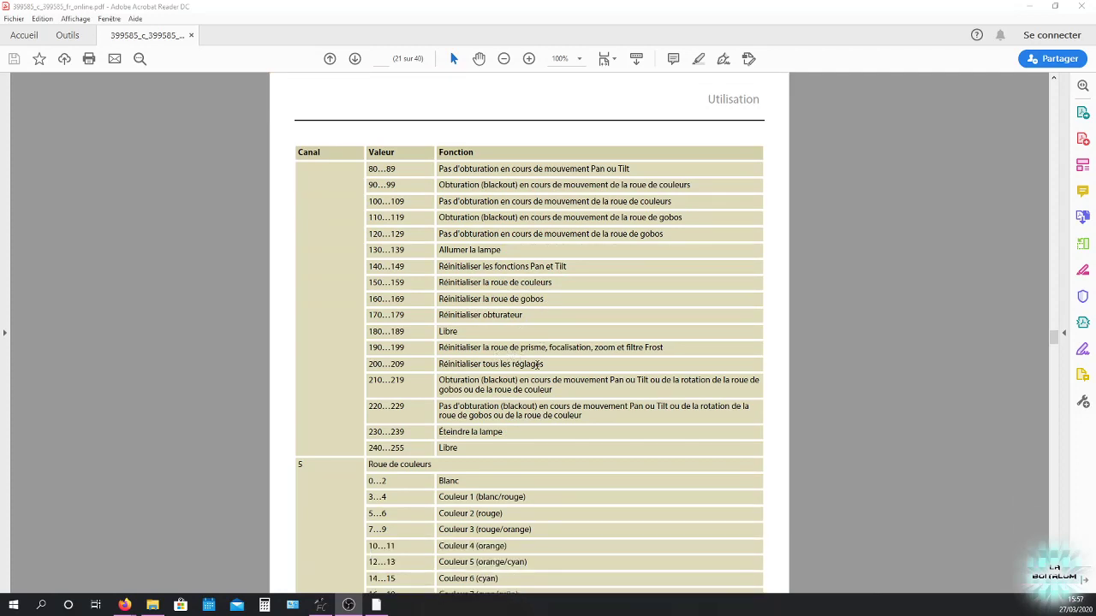
pyautogui.scroll(-1, 545, 366)
pyautogui.scroll(-1, 507, 382)
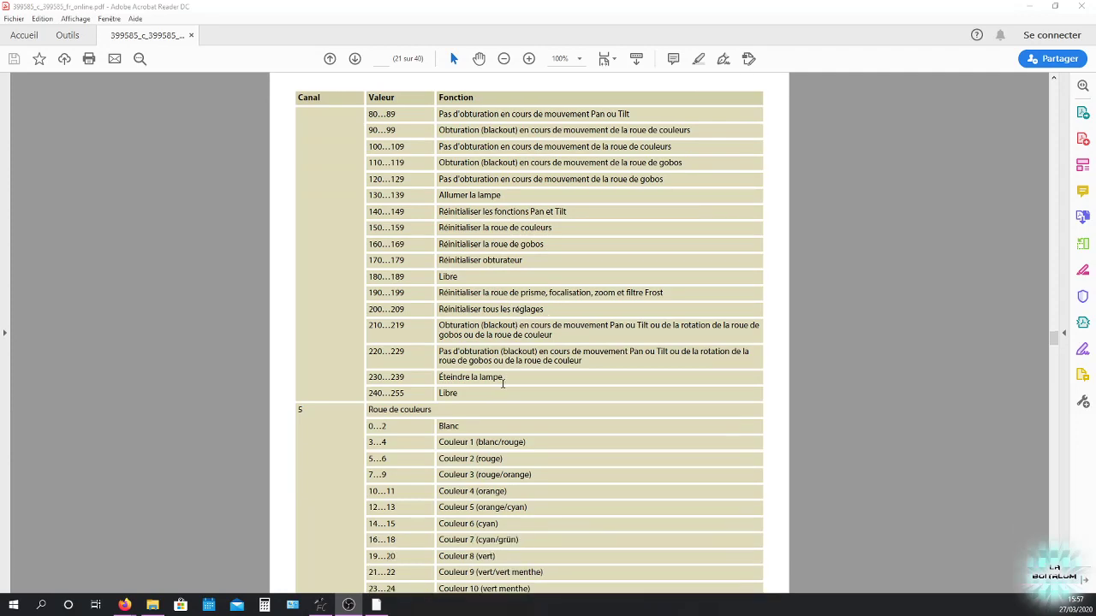
pyautogui.scroll(-6, 501, 387)
pyautogui.scroll(-20, 499, 390)
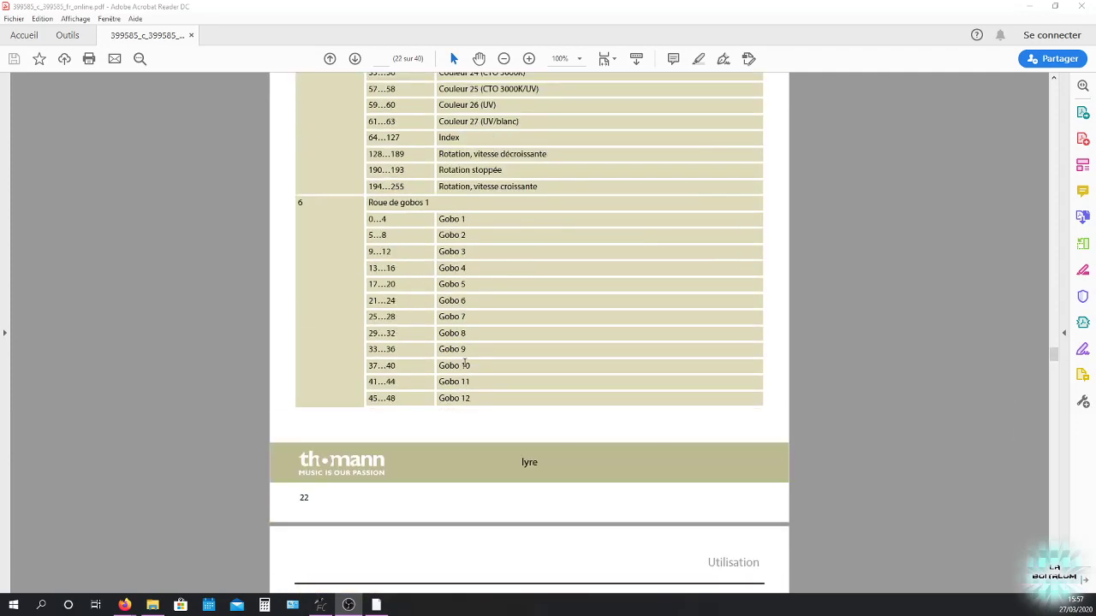
pyautogui.scroll(-20, 471, 367)
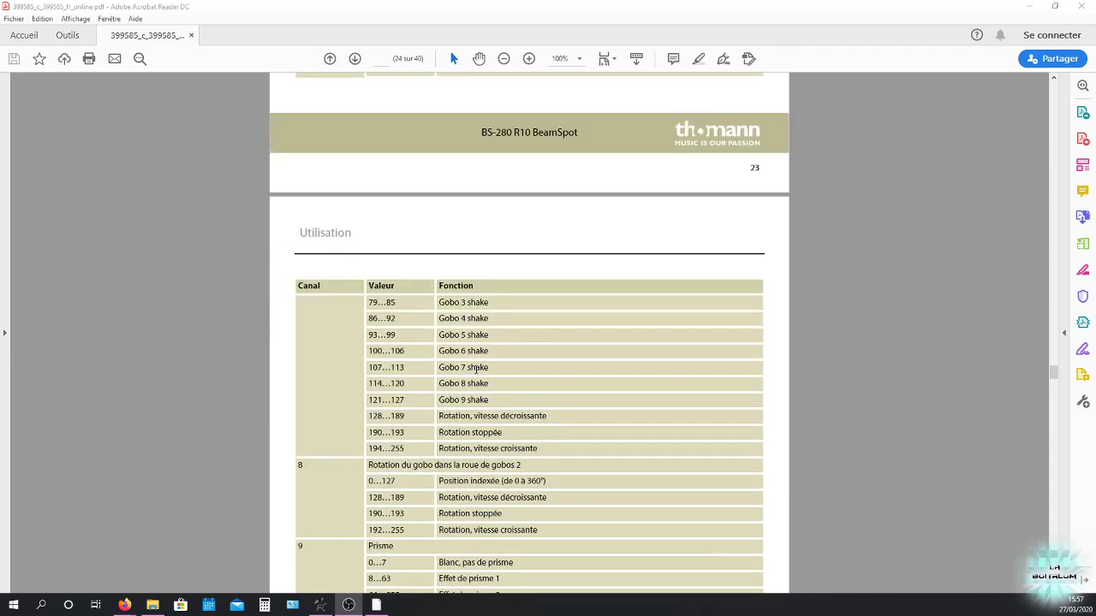
pyautogui.scroll(-3, 475, 369)
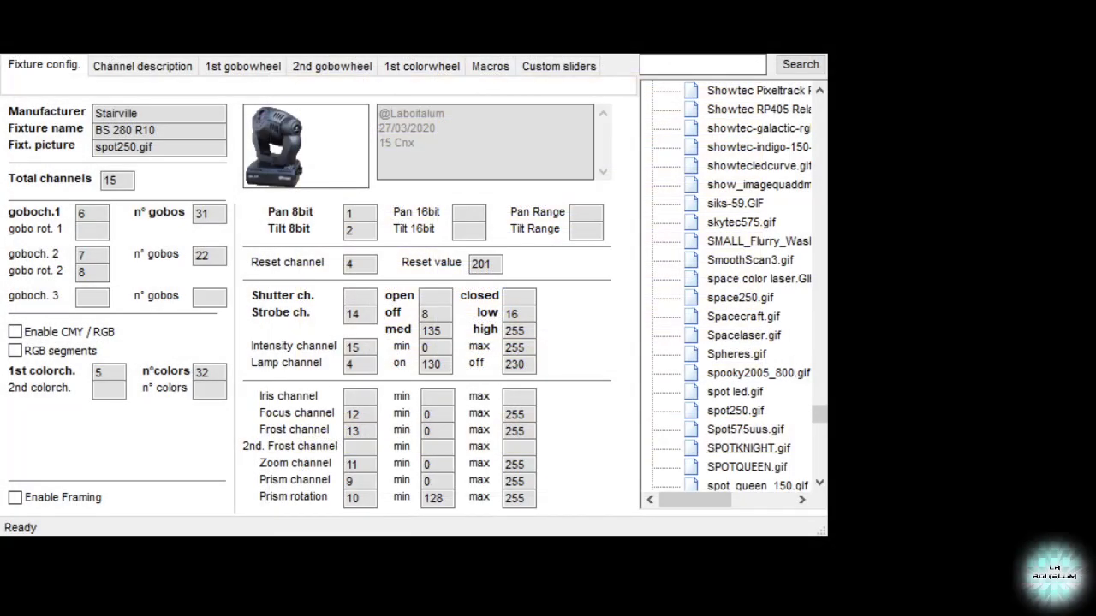
# - Assign the shutter to channel 14 with an open value of 8 and a closed value of 0, and clear the strobe's off value
pyautogui.click(351, 296)
pyautogui.write('14')
pyautogui.click(441, 295)
pyautogui.write('8')
pyautogui.click(527, 298)
pyautogui.write('0')
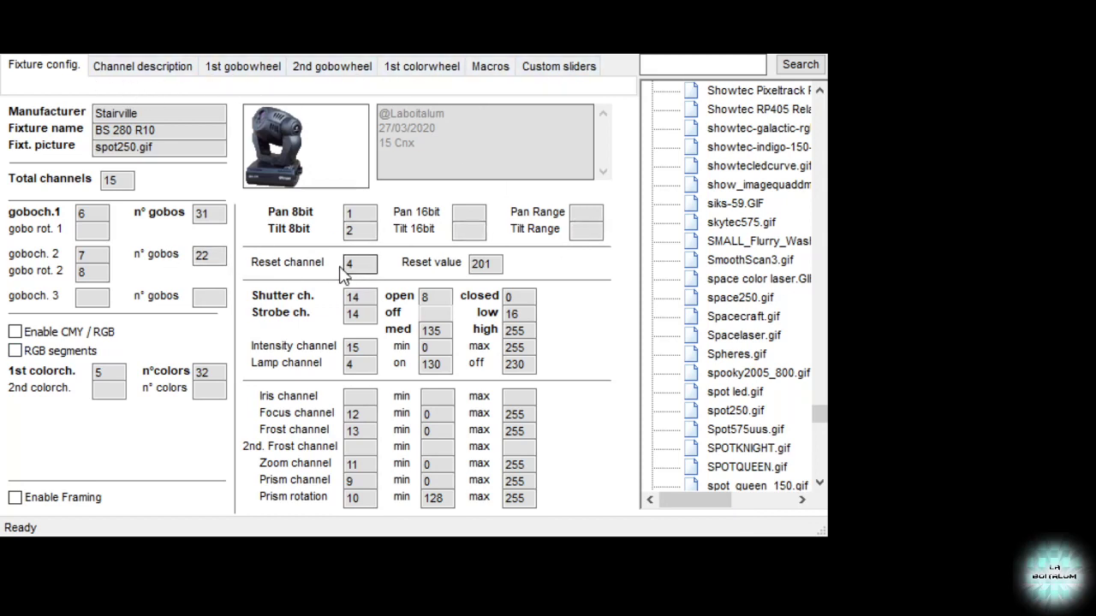
# - Describe channel 3 as "Pan Tilt speed" in the channel descriptions and set its default value to 0
pyautogui.scroll(8, 807, 428)
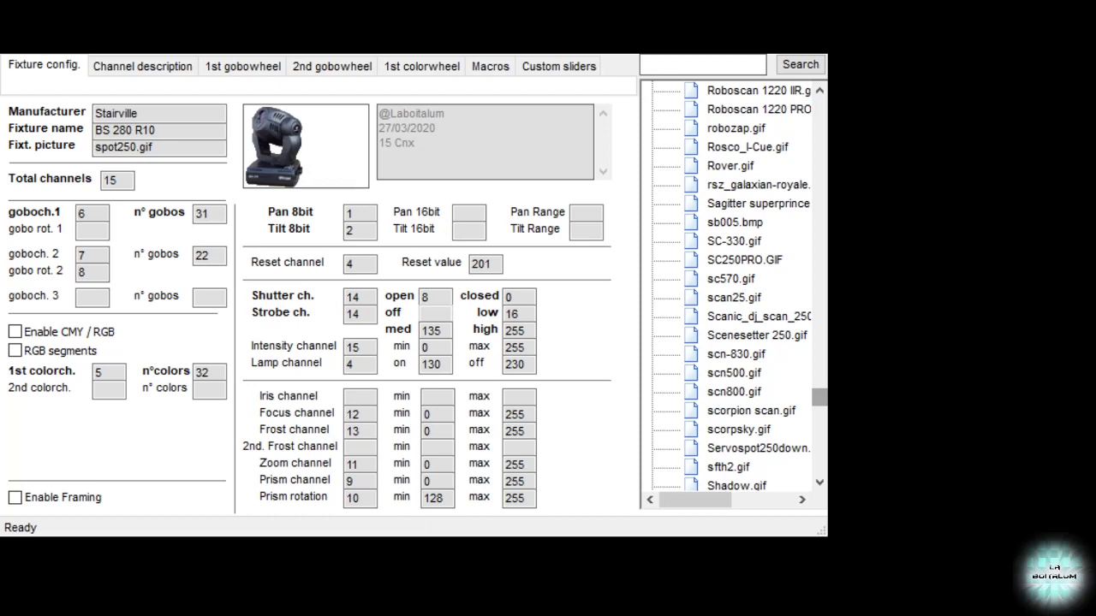
pyautogui.click(202, 215)
pyautogui.click(153, 72)
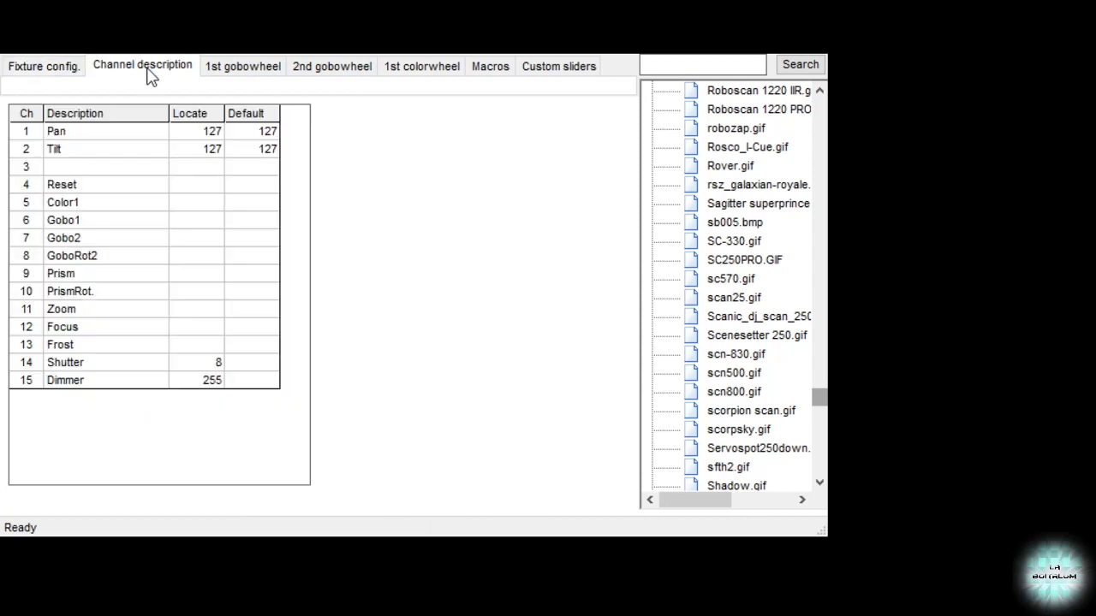
pyautogui.click(111, 169)
pyautogui.write('Pan T')
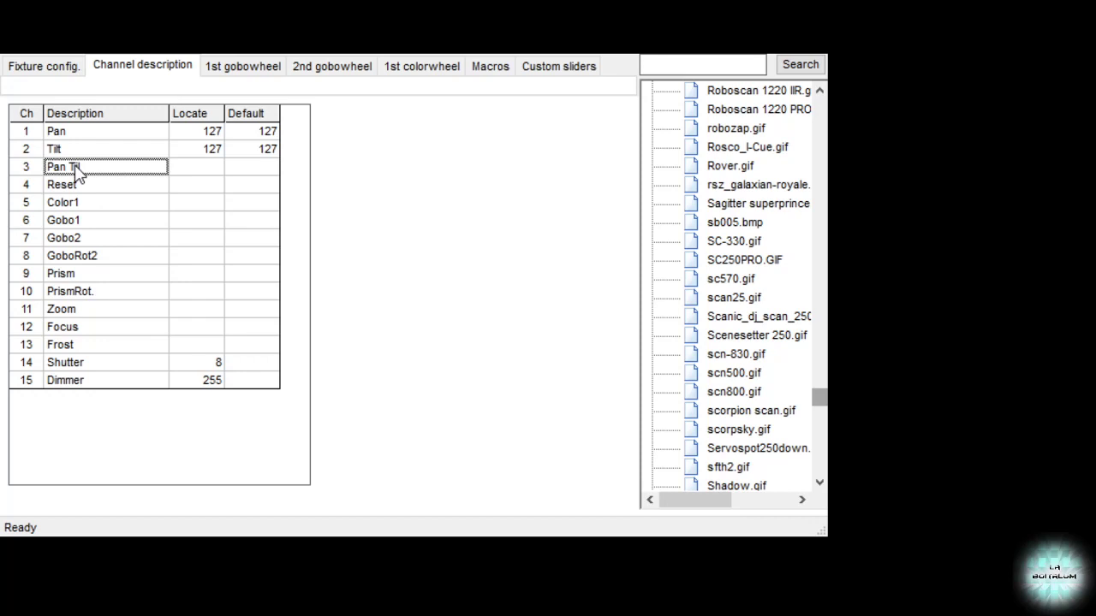
pyautogui.write('ilt speed')
pyautogui.click(244, 172)
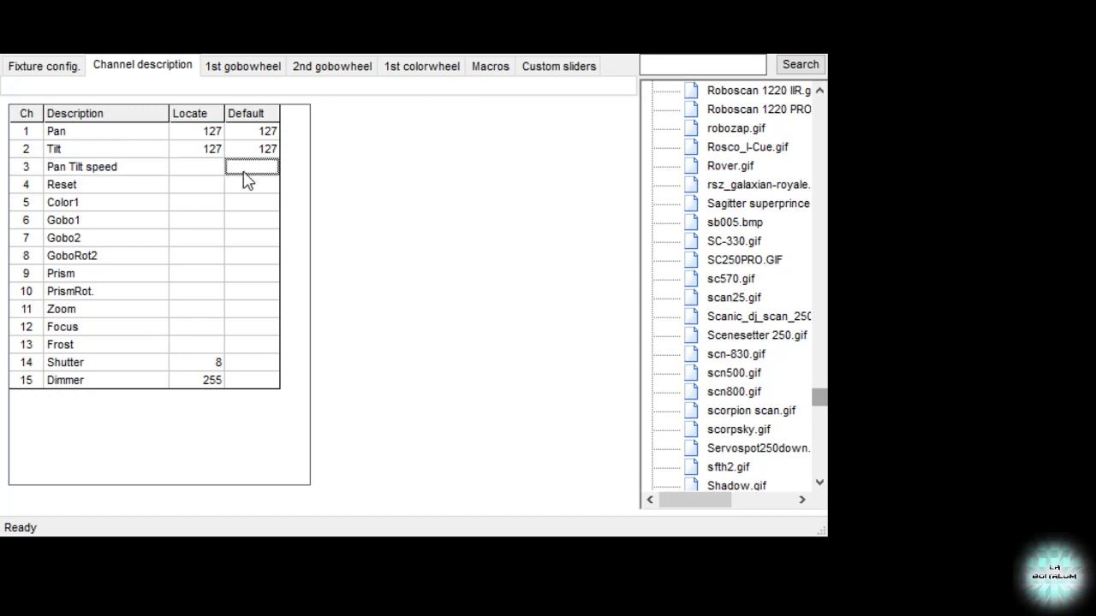
pyautogui.write('0')
# - Set the locate value of the Zoom channel to 0
pyautogui.click(204, 298)
pyautogui.click(205, 313)
pyautogui.write('0')
pyautogui.click(209, 332)
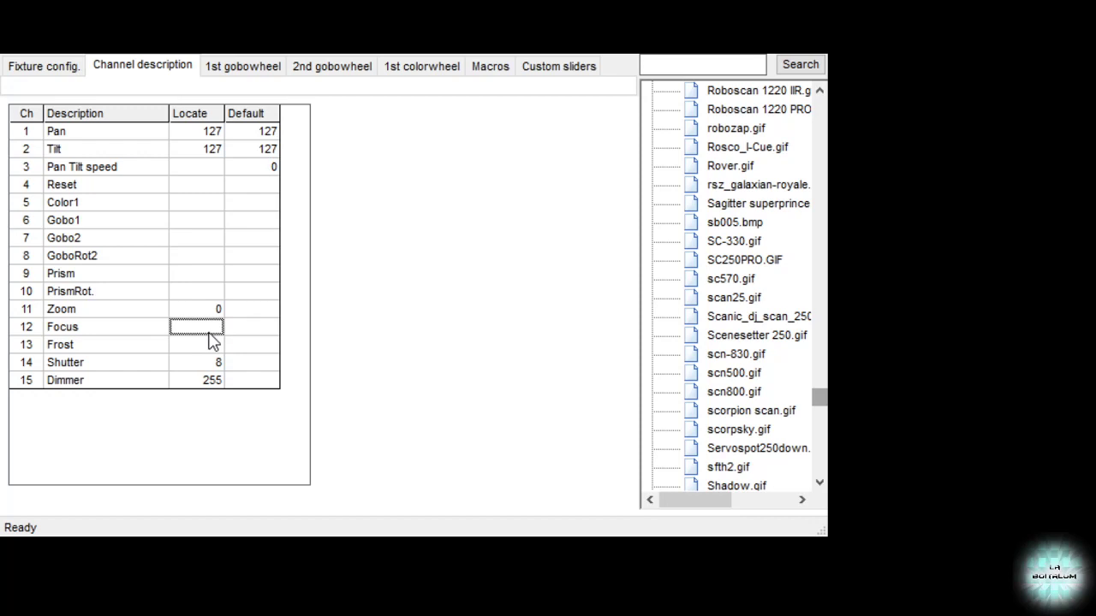
pyautogui.write('255')
pyautogui.press('BackSpace')
pyautogui.press('BackSpace')
pyautogui.press('BackSpace')
# - Check the fixture configuration against the channel descriptions and the first gobo wheel's table, including the shutter's open value and the number of gobos
pyautogui.click(47, 66)
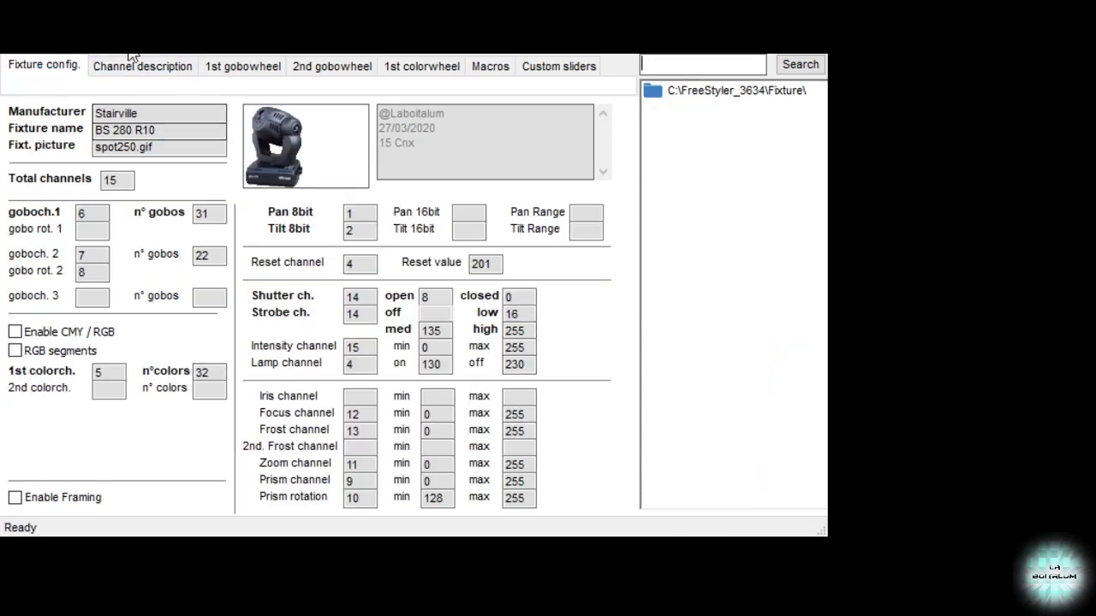
pyautogui.click(183, 71)
pyautogui.click(26, 69)
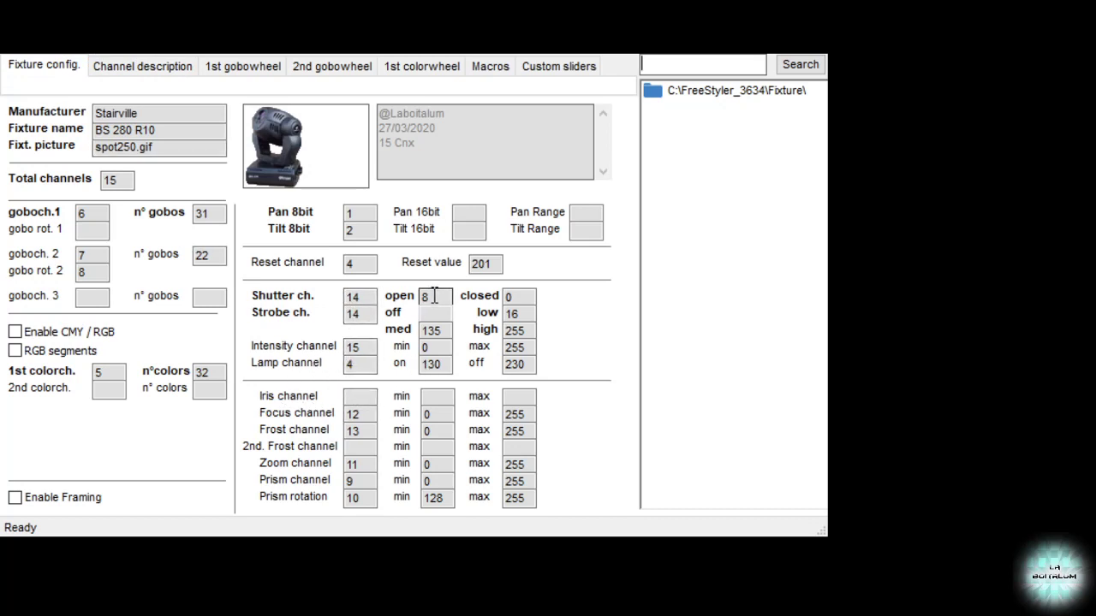
pyautogui.click(100, 70)
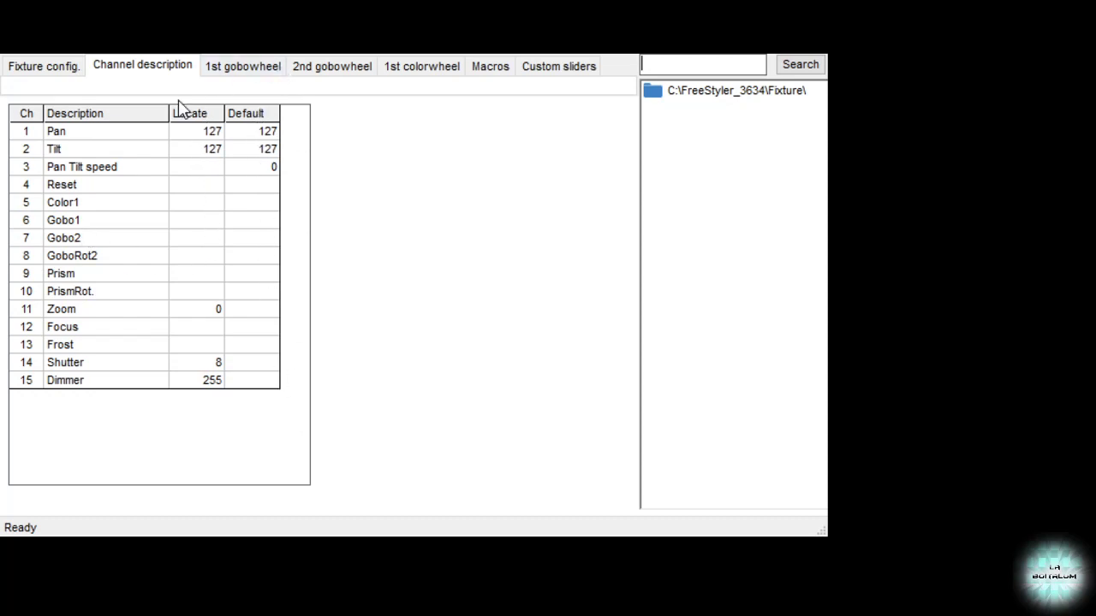
pyautogui.click(227, 67)
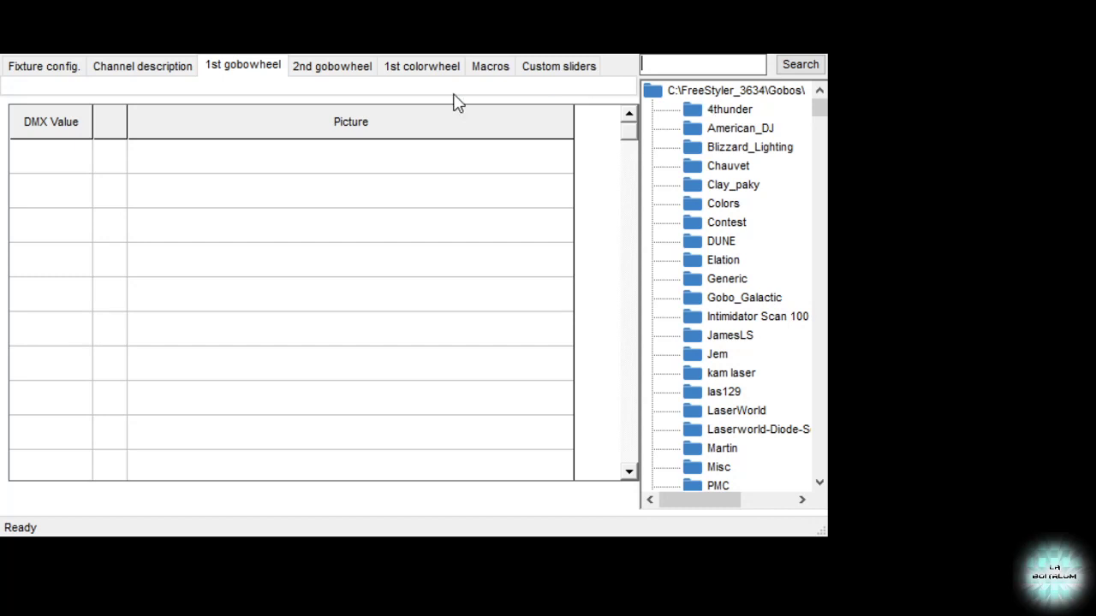
pyautogui.click(56, 161)
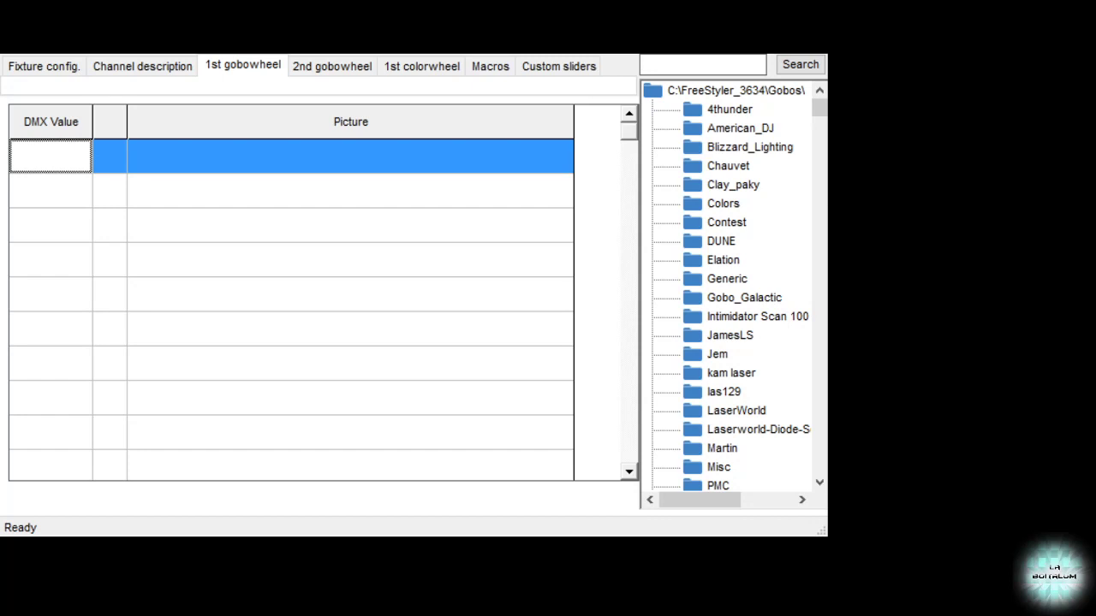
pyautogui.click(48, 68)
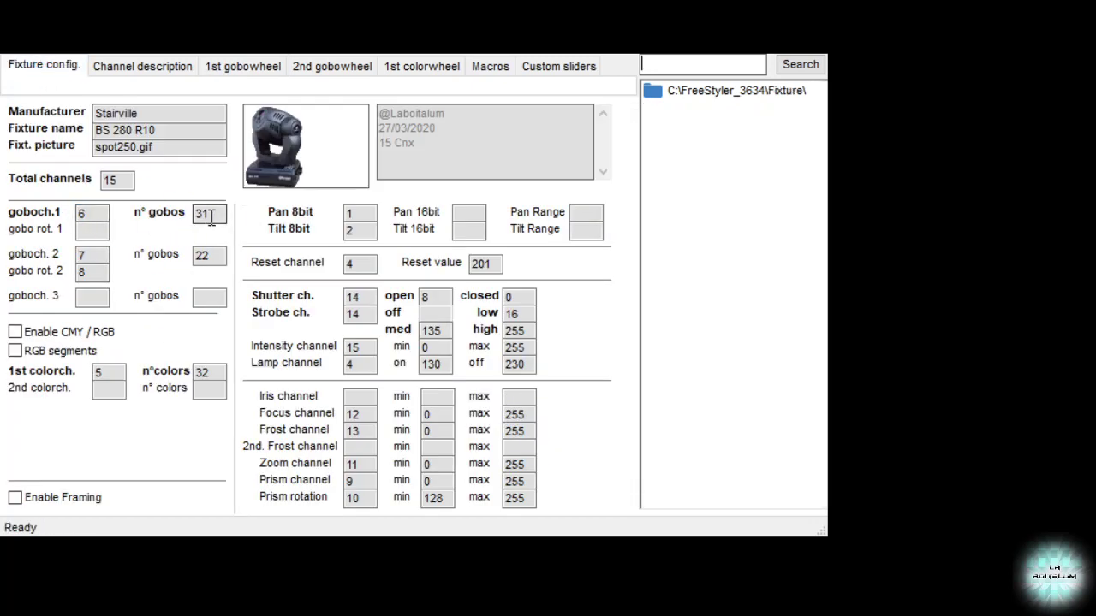
# - Enter the DMX values 0, 5, 9 and 13 in the first four rows of the first gobo wheel
pyautogui.click(244, 70)
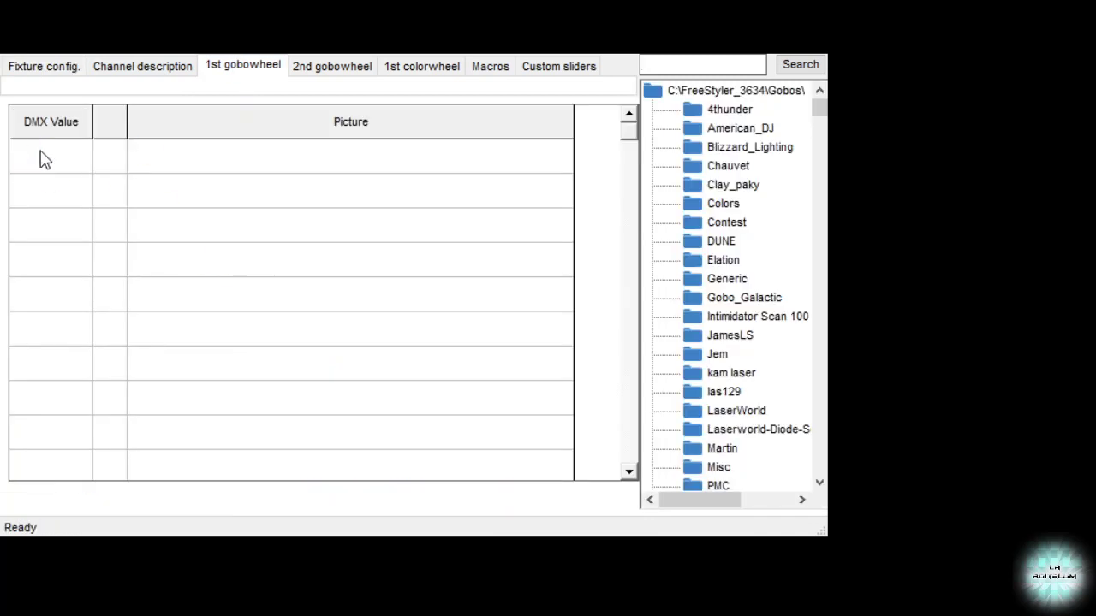
pyautogui.click(45, 159)
pyautogui.write('0')
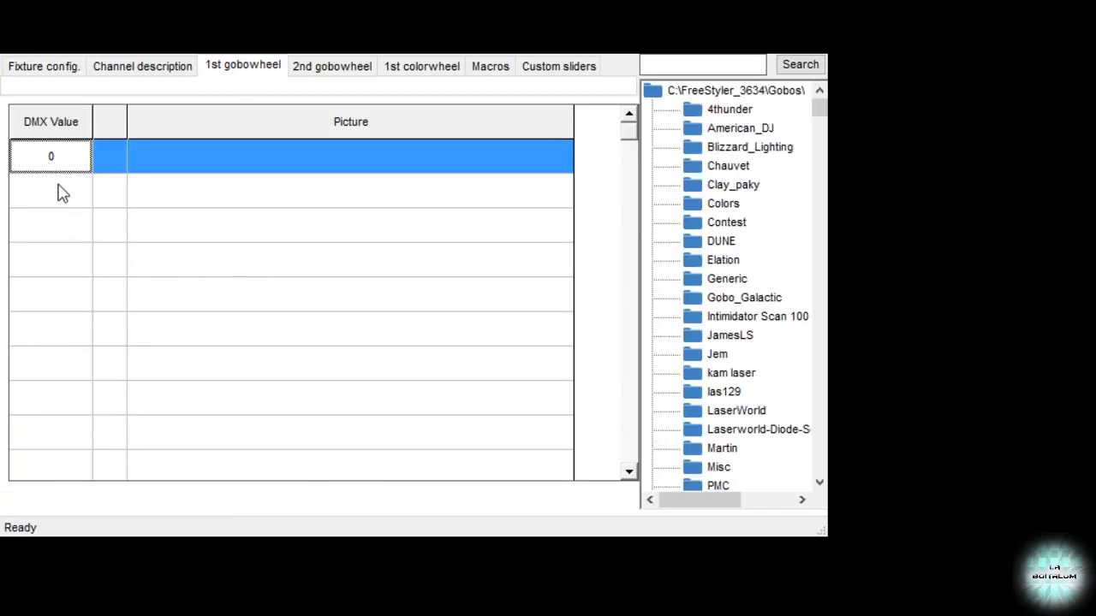
pyautogui.click(54, 193)
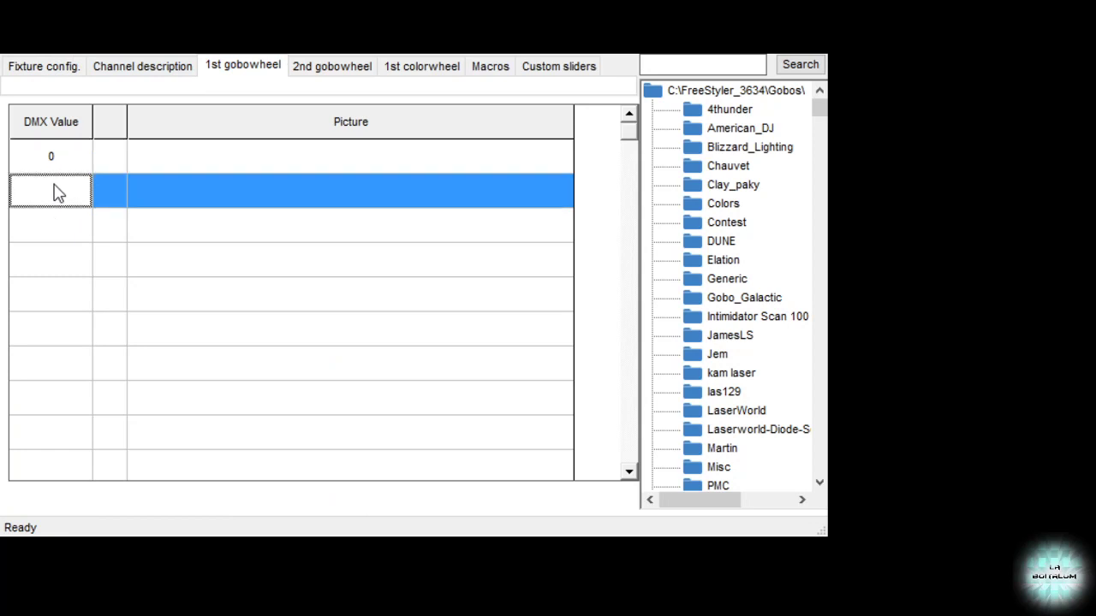
pyautogui.write('5')
pyautogui.click(52, 229)
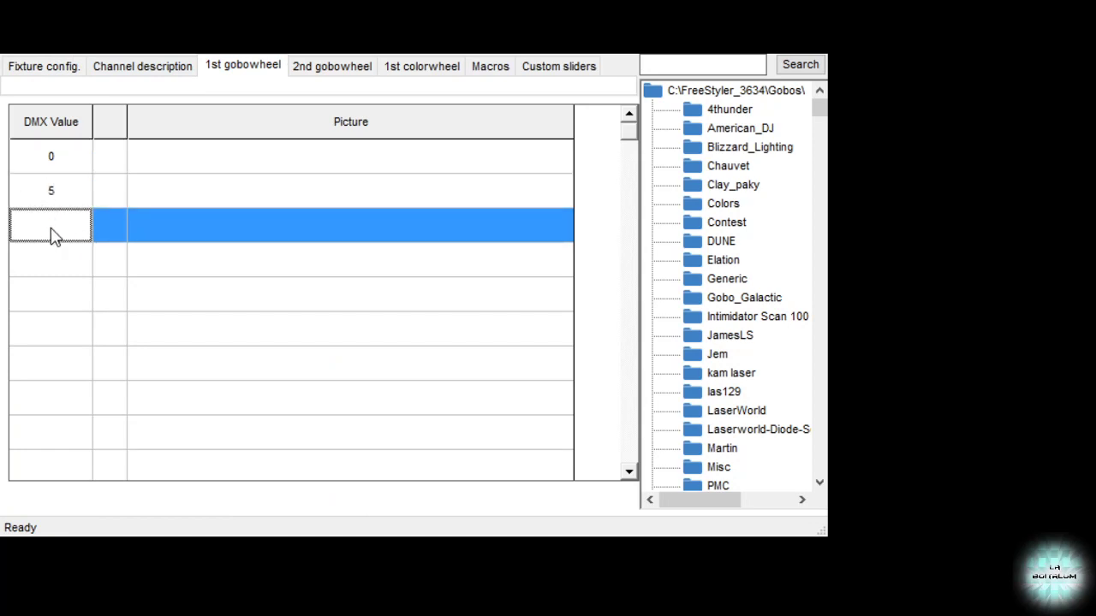
pyautogui.write('9')
pyautogui.click(49, 270)
pyautogui.write('13')
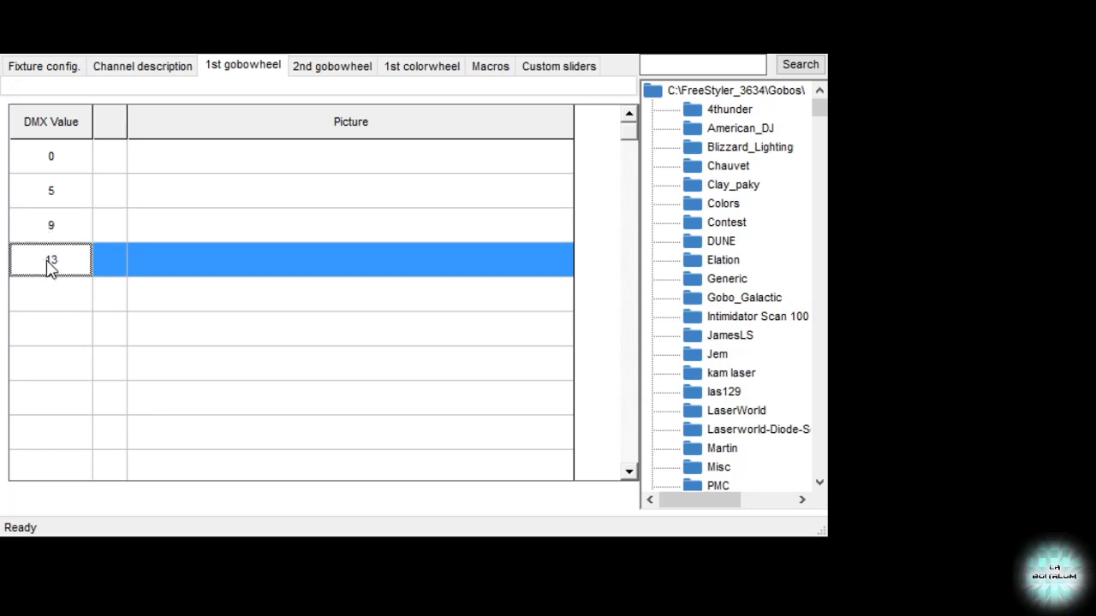
# - Enter the DMX values 17, 21, 25 and 29 in rows 5 to 8 of the first gobo wheel
pyautogui.click(26, 303)
pyautogui.write('17')
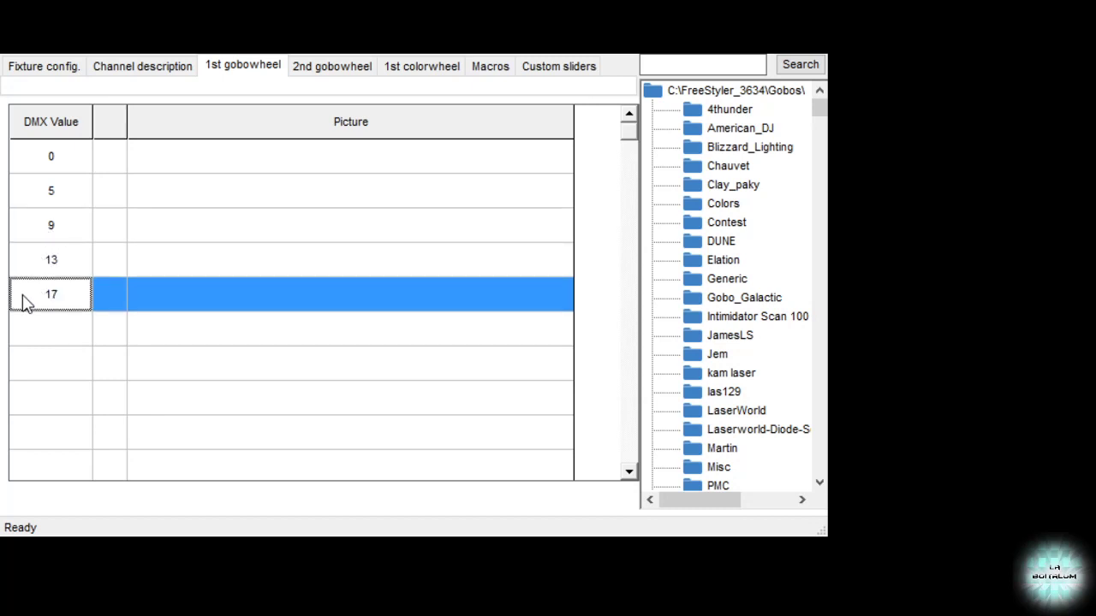
pyautogui.click(34, 338)
pyautogui.write('21')
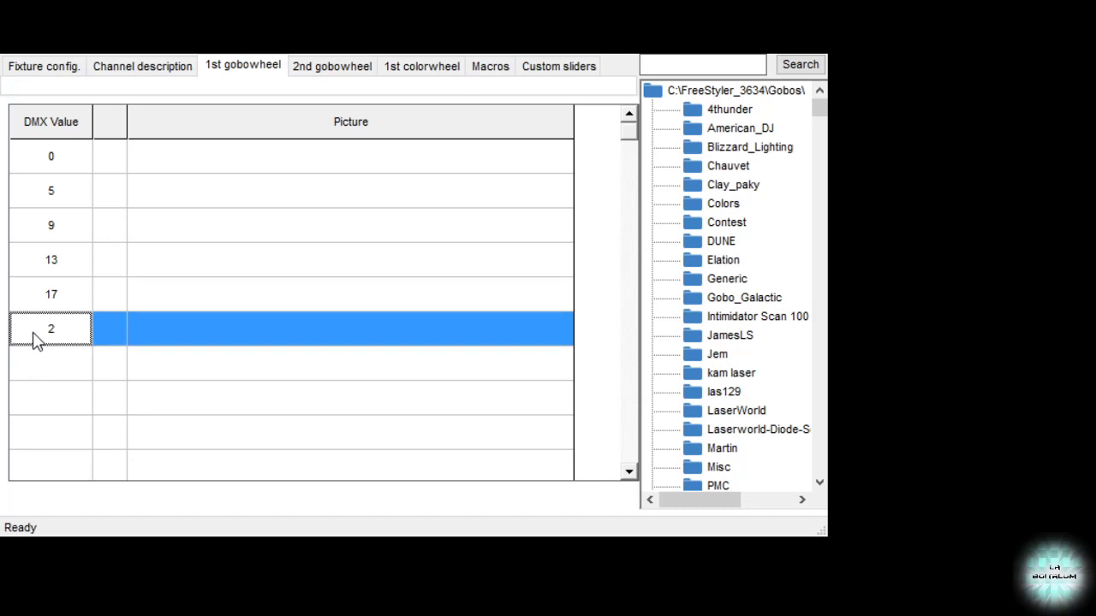
pyautogui.click(47, 369)
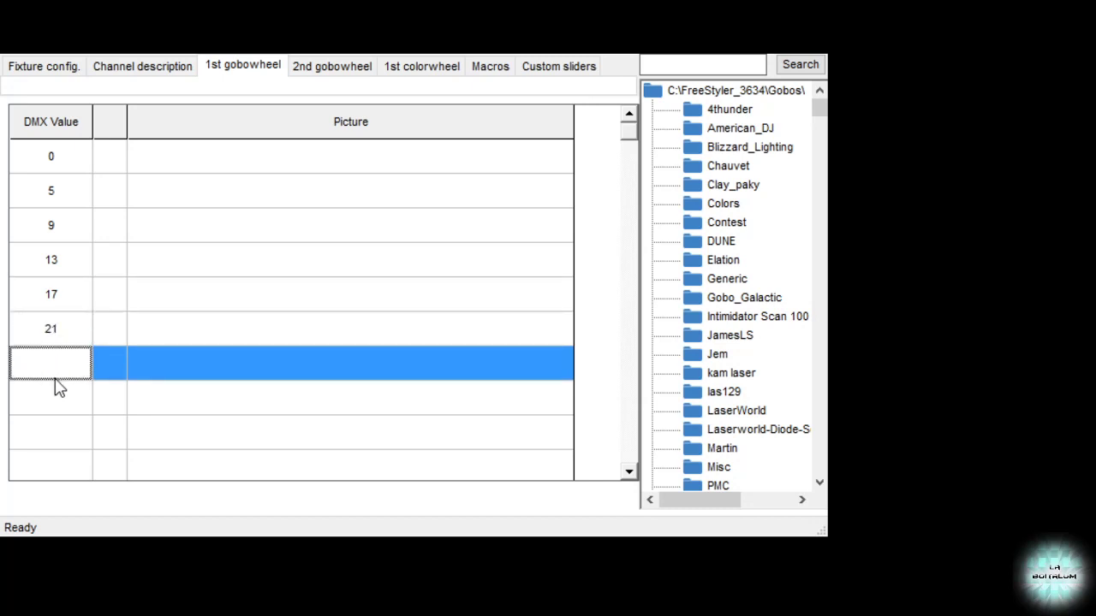
pyautogui.write('25')
pyautogui.click(51, 397)
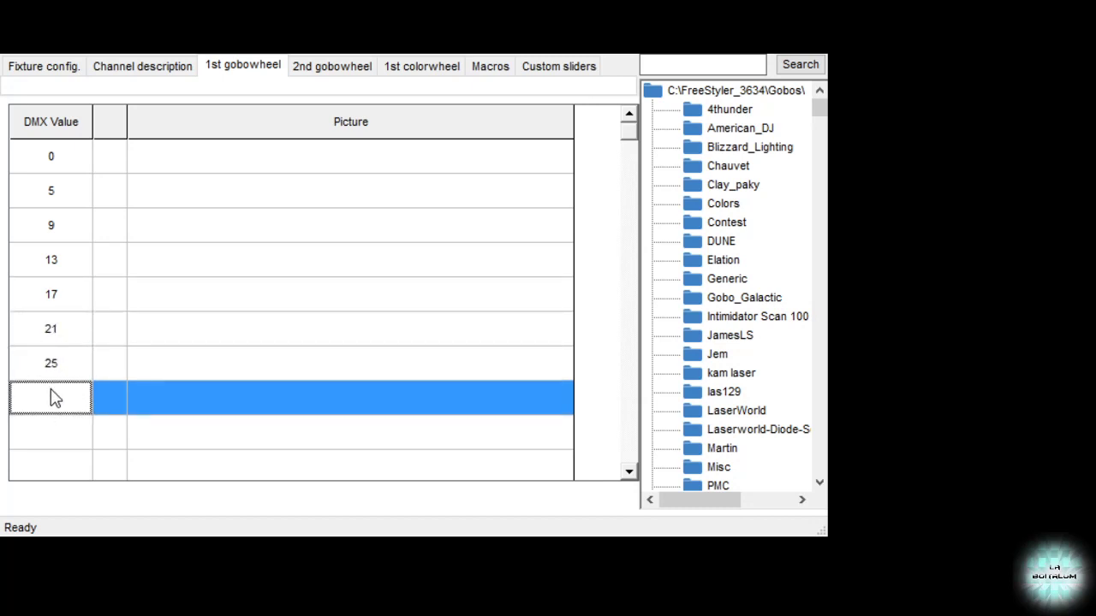
pyautogui.write('29')
# - Enter the DMX values 33, 37, 41 and 45 in rows 9 to 12 of the first gobo wheel
pyautogui.click(43, 435)
pyautogui.write('33')
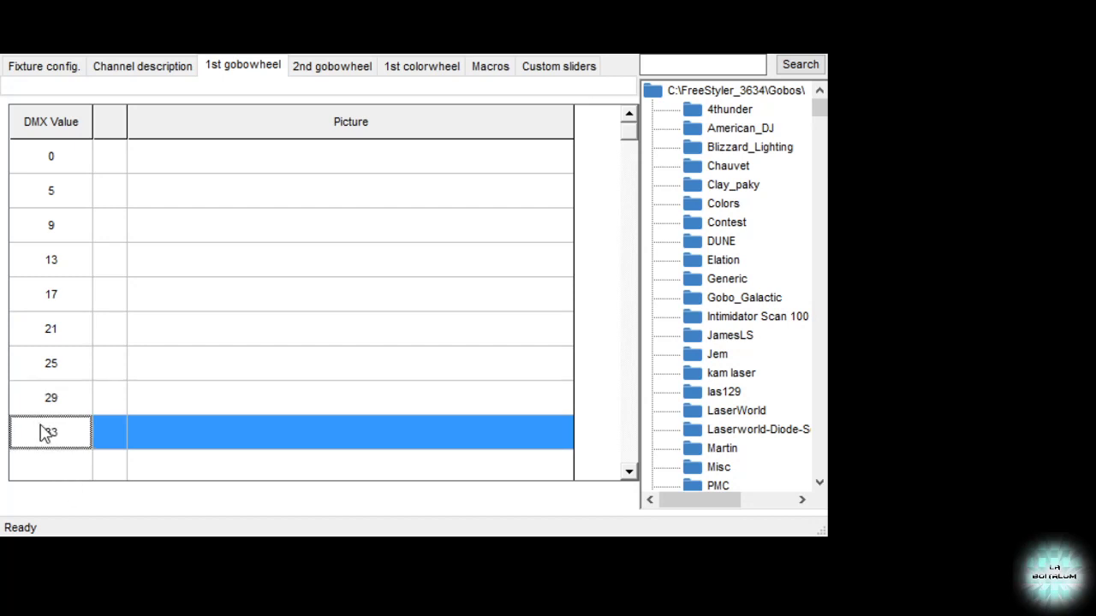
pyautogui.click(43, 475)
pyautogui.write('3')
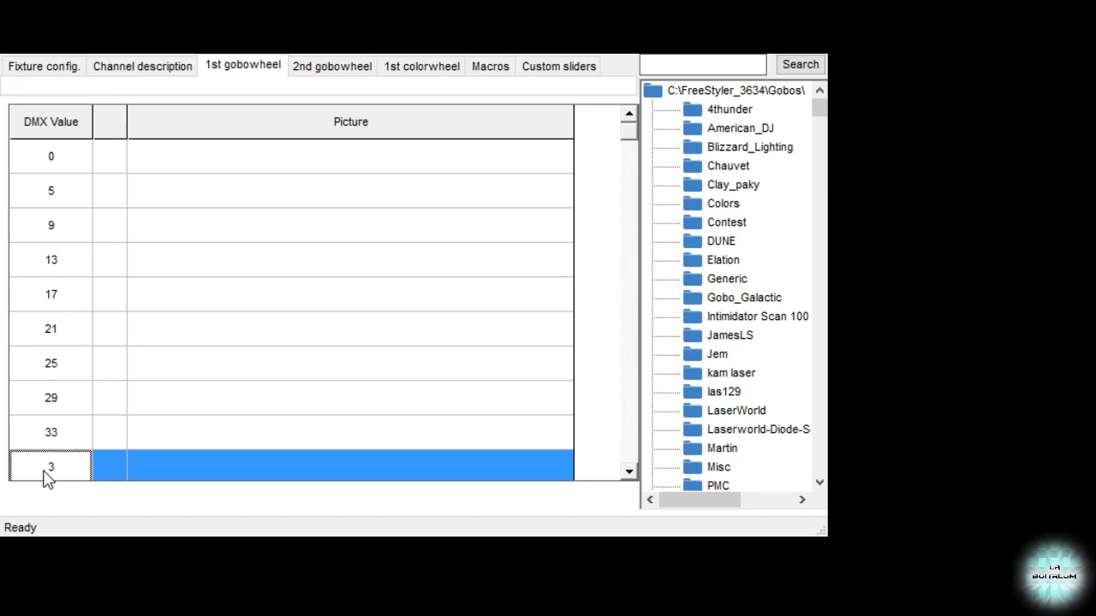
pyautogui.write('7')
pyautogui.scroll(-3, 445, 347)
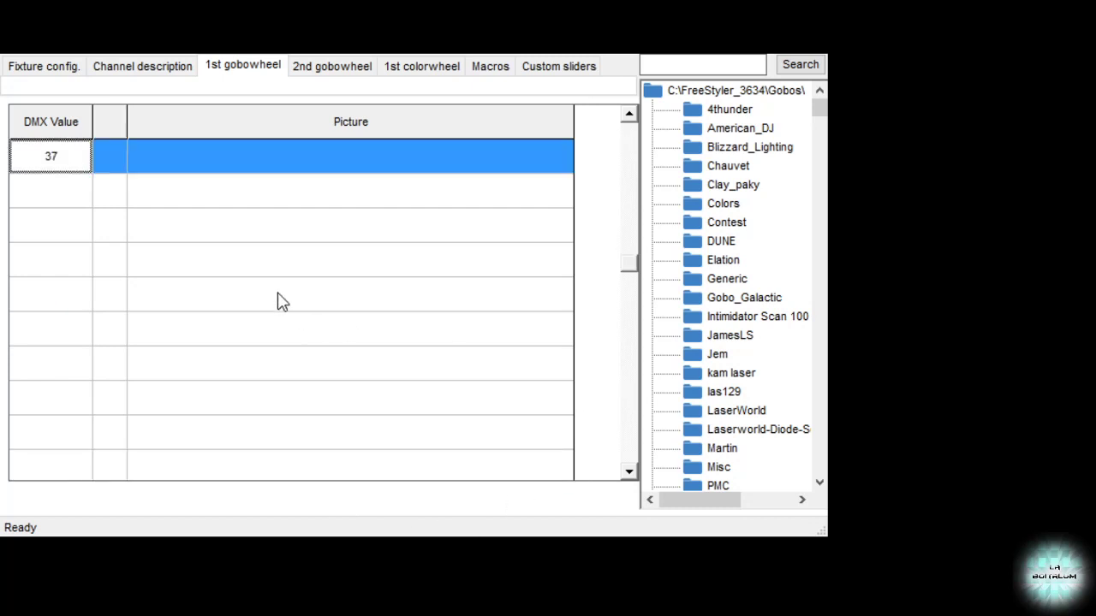
pyautogui.click(50, 195)
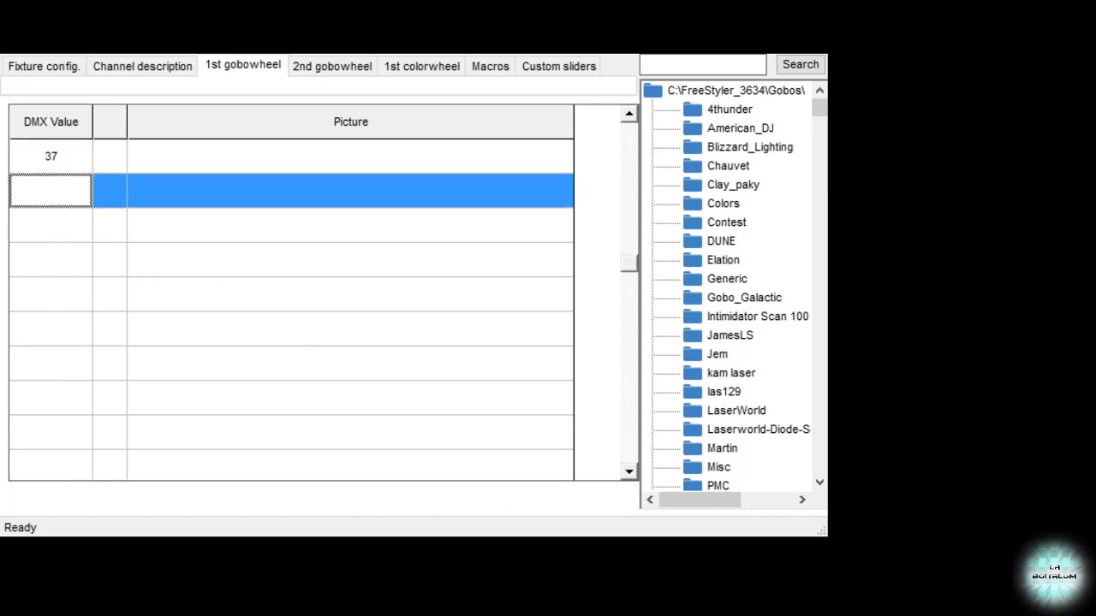
pyautogui.write('41')
pyautogui.click(35, 237)
pyautogui.write('45')
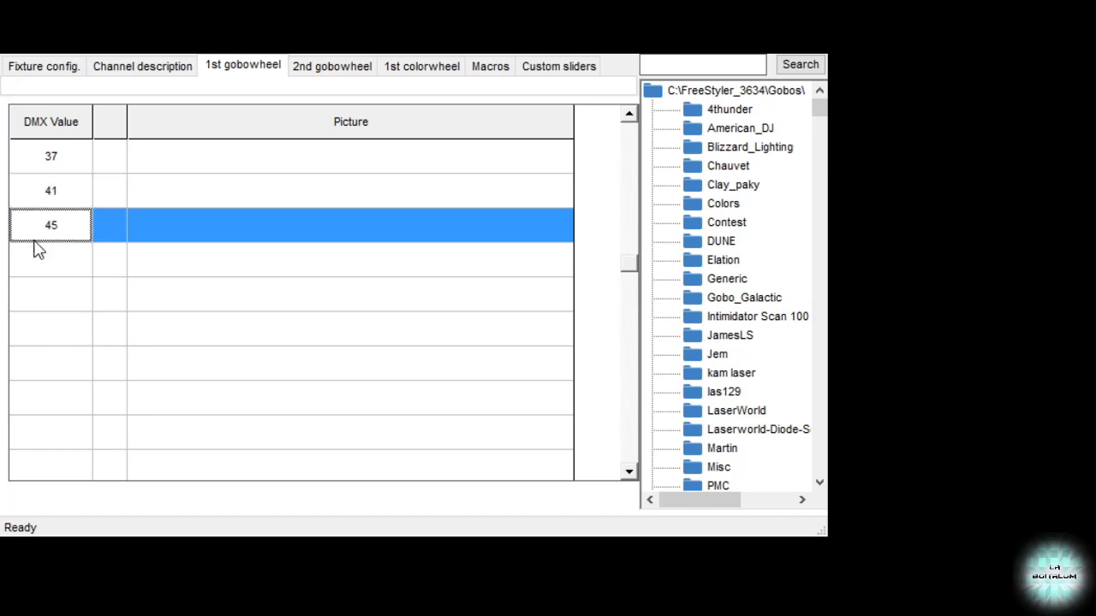
# - Enter the DMX values 49, 53, 58 and 63 in rows 13 to 16 of the first gobo wheel
pyautogui.click(38, 269)
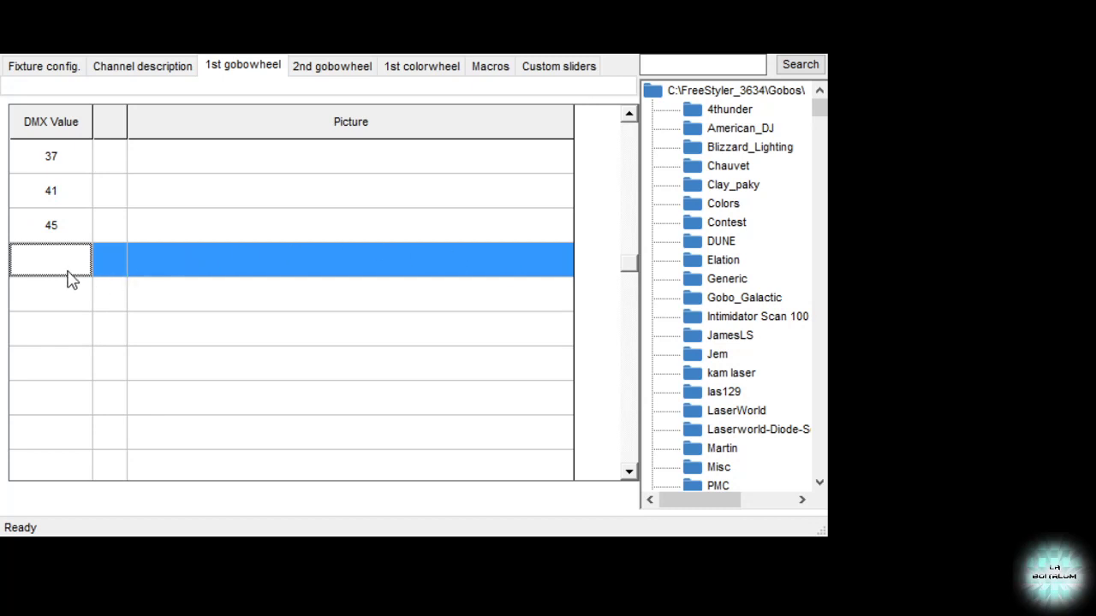
pyautogui.write('49')
pyautogui.click(74, 295)
pyautogui.write('5')
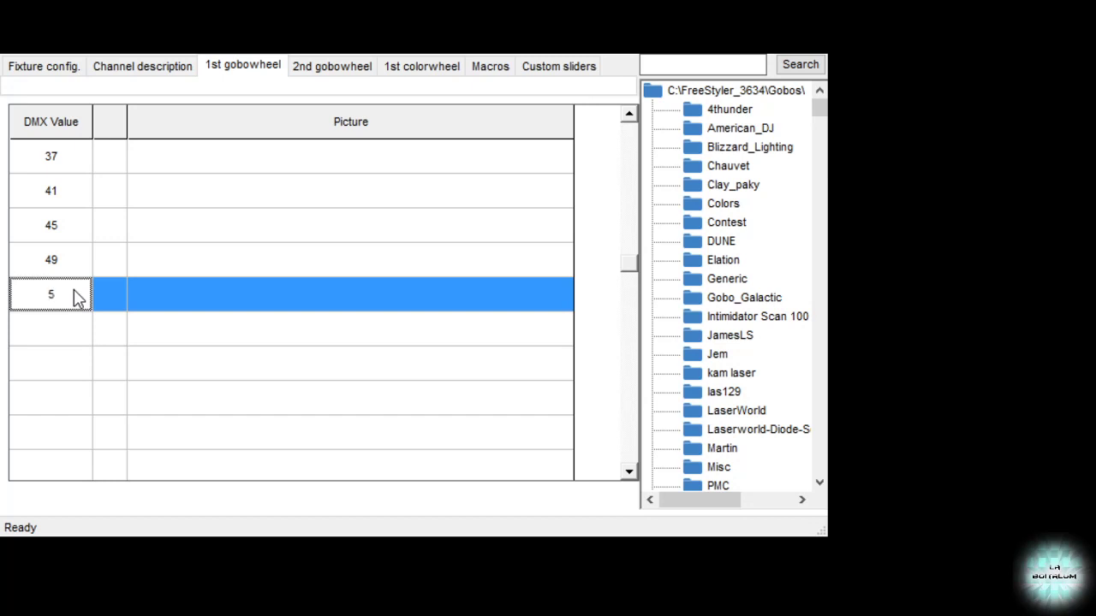
pyautogui.write('3')
pyautogui.click(55, 327)
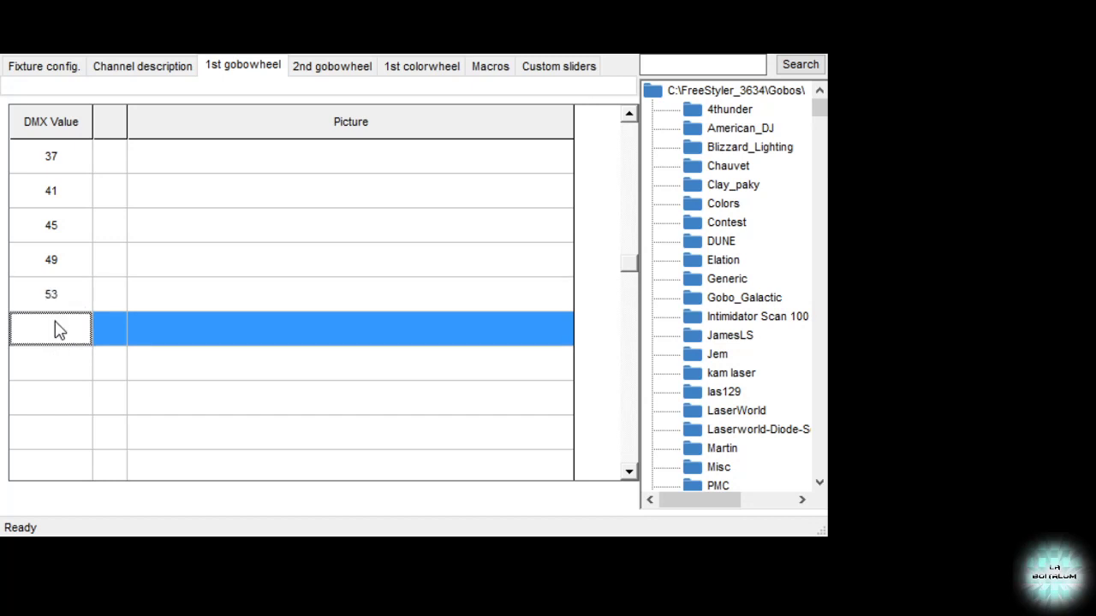
pyautogui.write('58')
pyautogui.click(67, 372)
pyautogui.write('63')
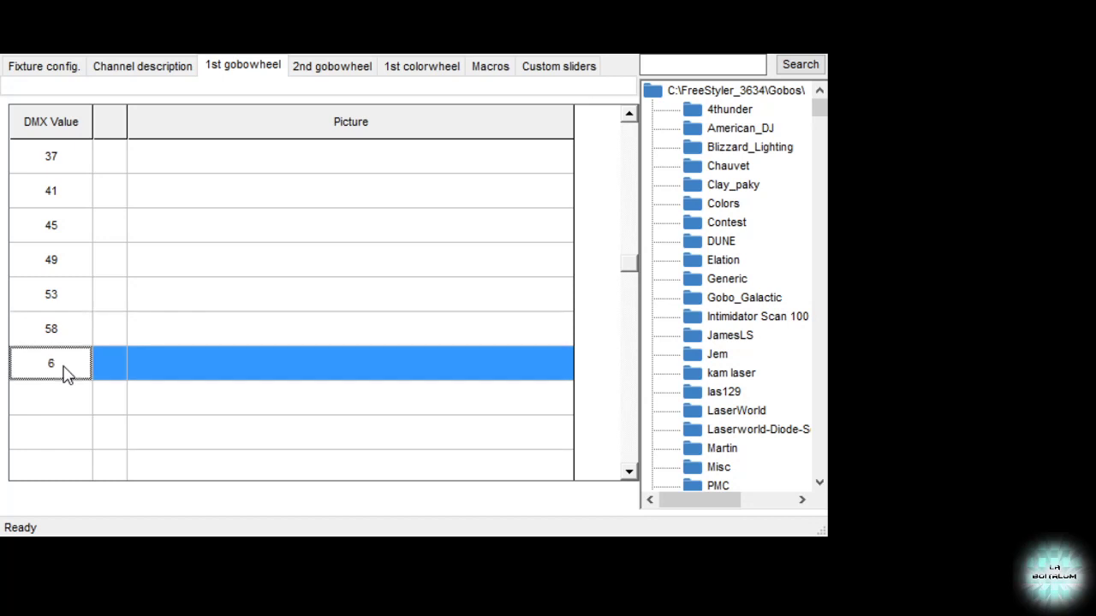
# - Enter the DMX values 73, 78 and 83 in the three rows after 63 on the first gobo wheel
pyautogui.click(48, 404)
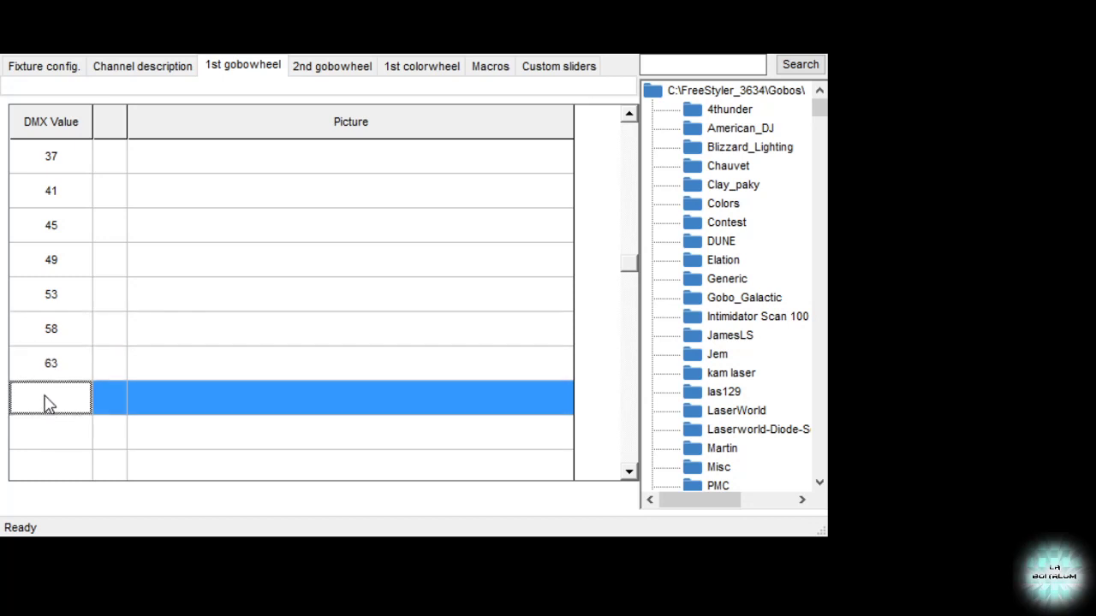
pyautogui.write('73')
pyautogui.click(37, 443)
pyautogui.write('7')
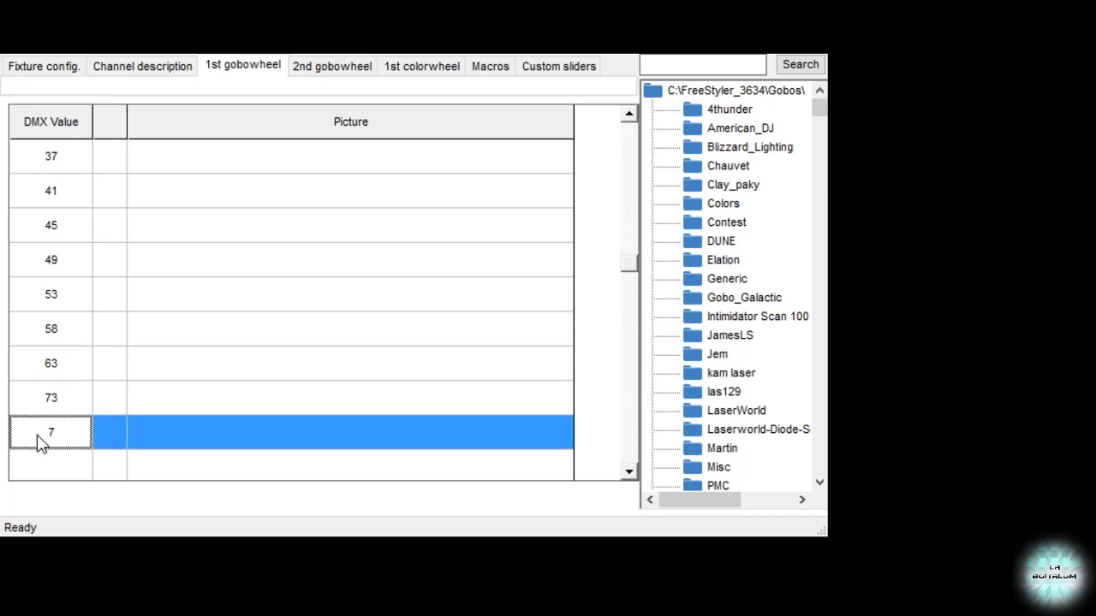
pyautogui.write('8')
pyautogui.click(62, 473)
pyautogui.write('83')
pyautogui.press('Return')
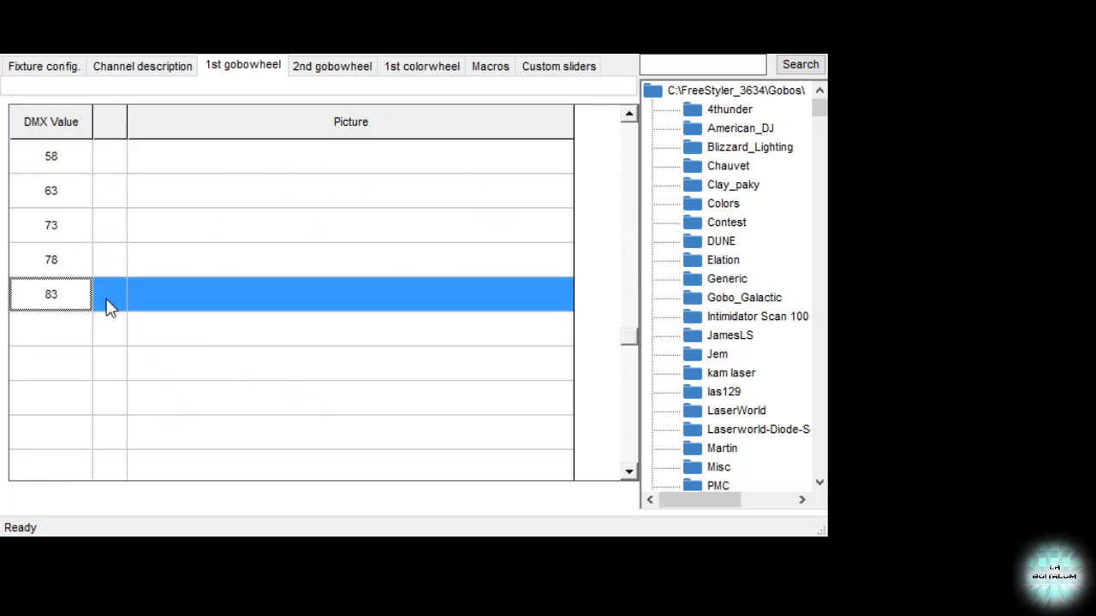
# - Enter the DMX values 98, 103, 108, 113 and 118 in the five rows after 83 on the first gobo wheel
pyautogui.click(47, 338)
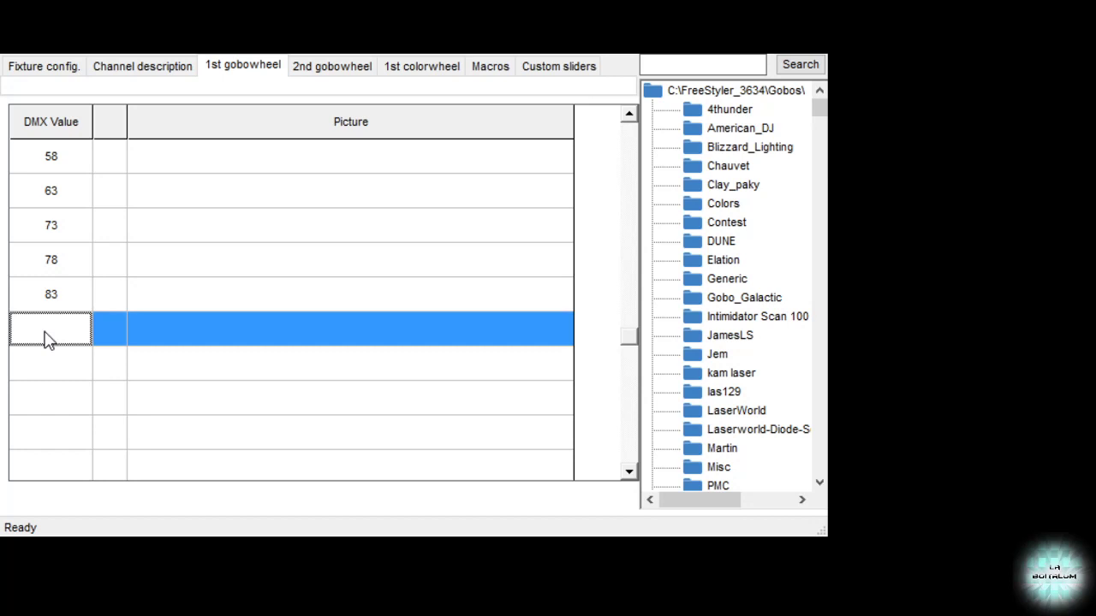
pyautogui.write('98')
pyautogui.click(50, 371)
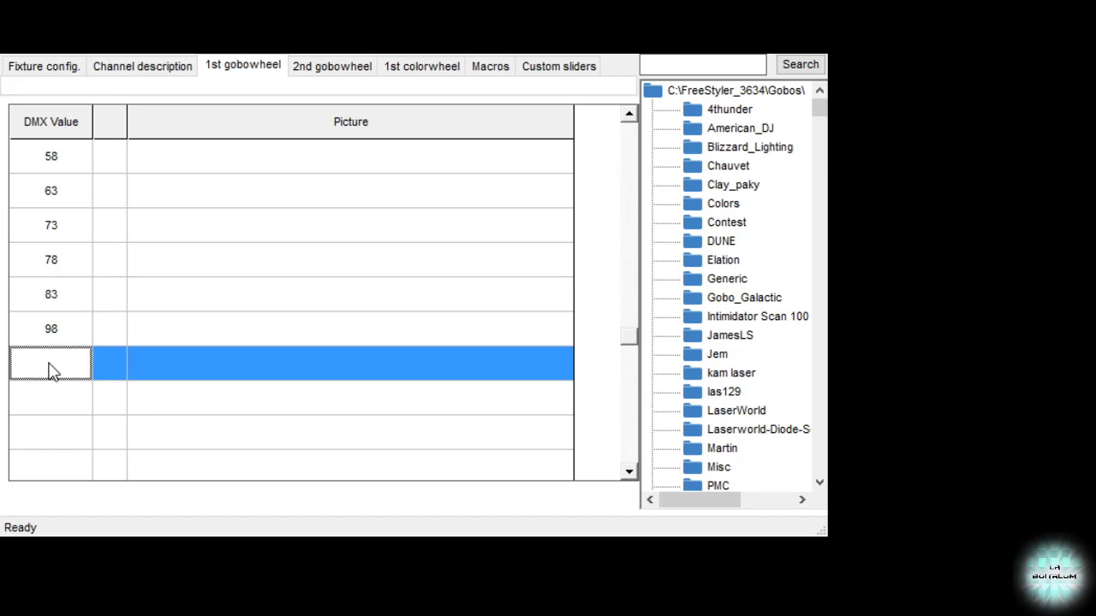
pyautogui.write('103')
pyautogui.click(37, 399)
pyautogui.write('108')
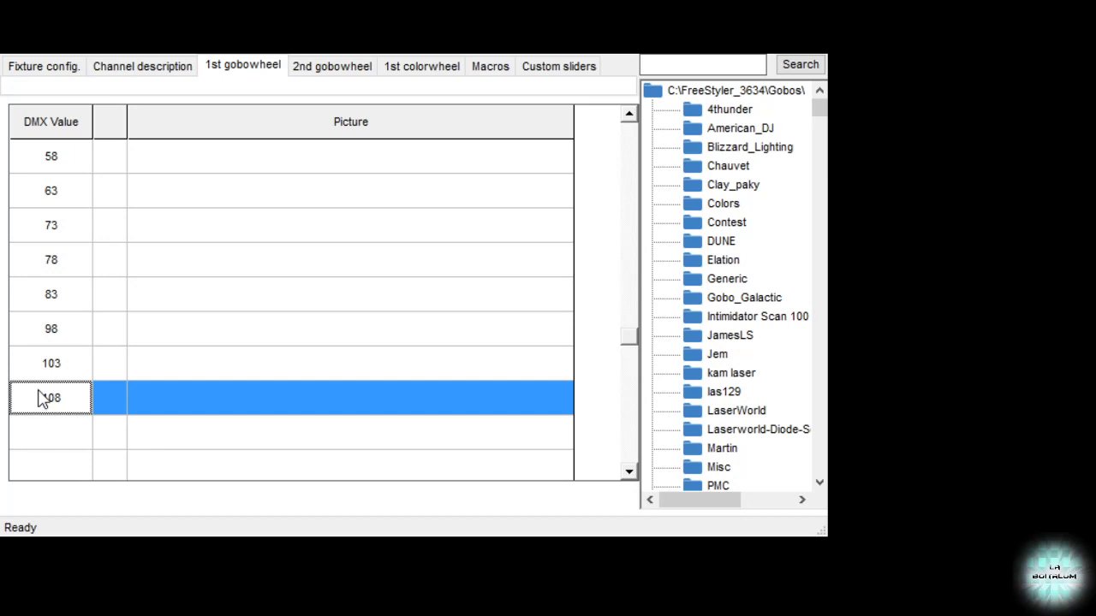
pyautogui.click(52, 433)
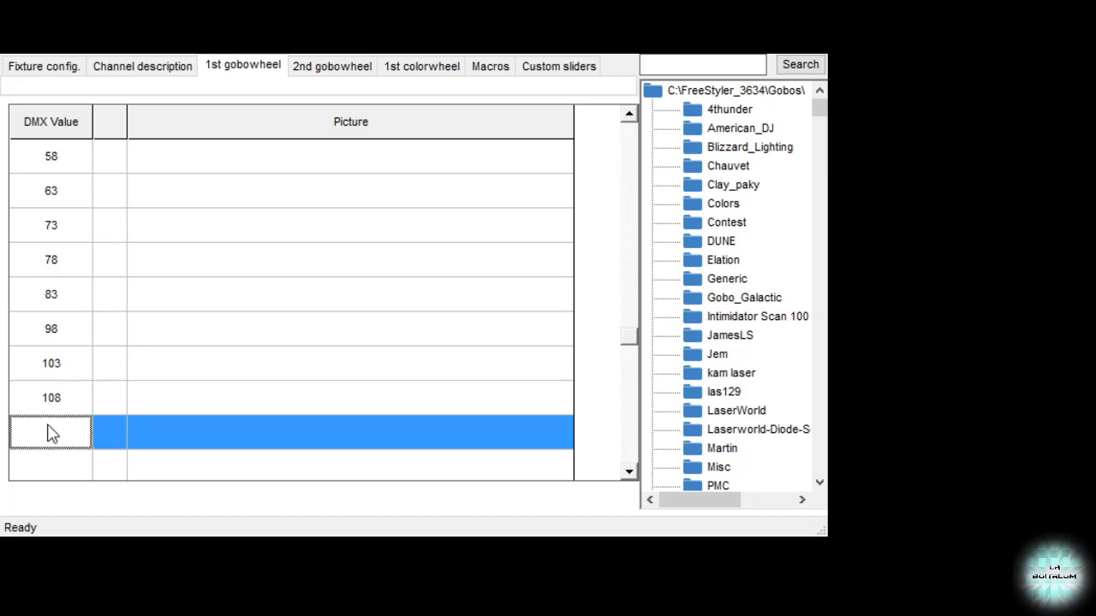
pyautogui.write('113')
pyautogui.click(39, 464)
pyautogui.write('118')
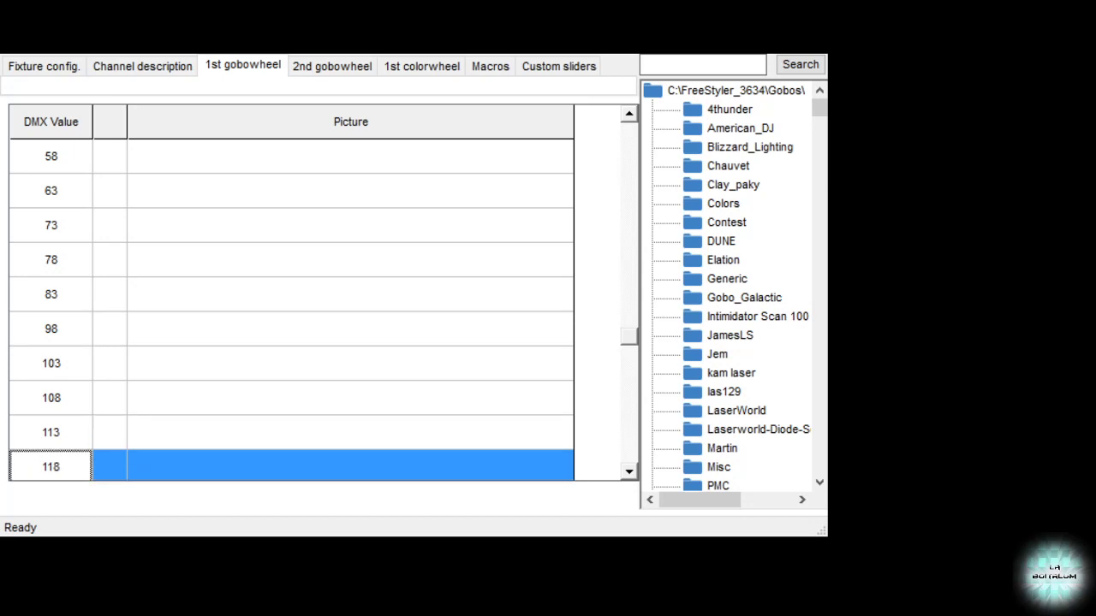
# - Enter the DMX values 123 and 128 in the two rows after 118 on the first gobo wheel
pyautogui.scroll(-3, 237, 269)
pyautogui.click(44, 233)
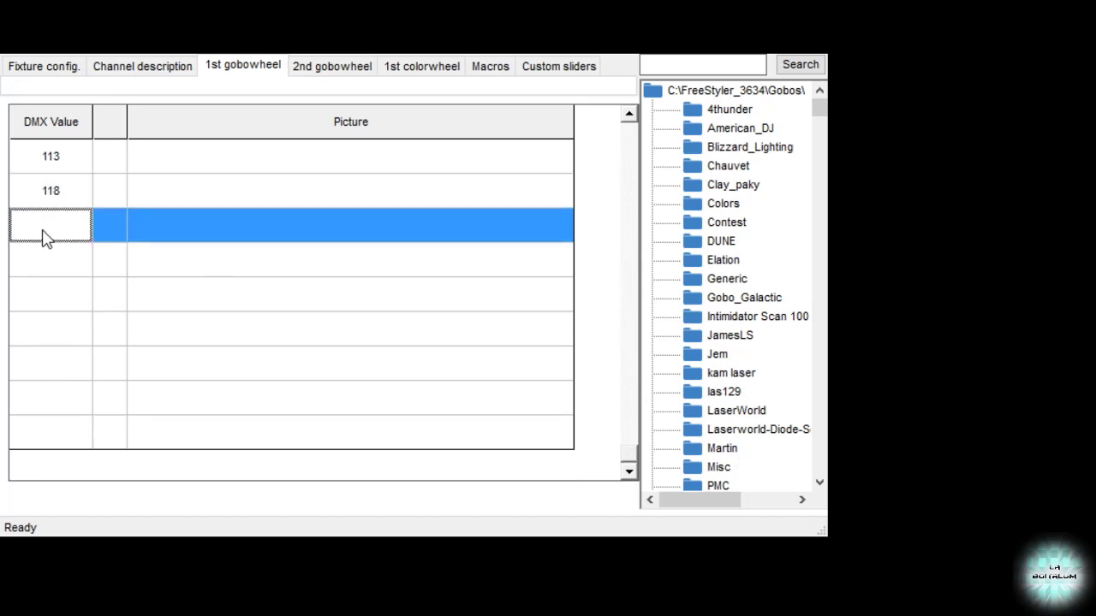
pyautogui.write('123')
pyautogui.click(50, 267)
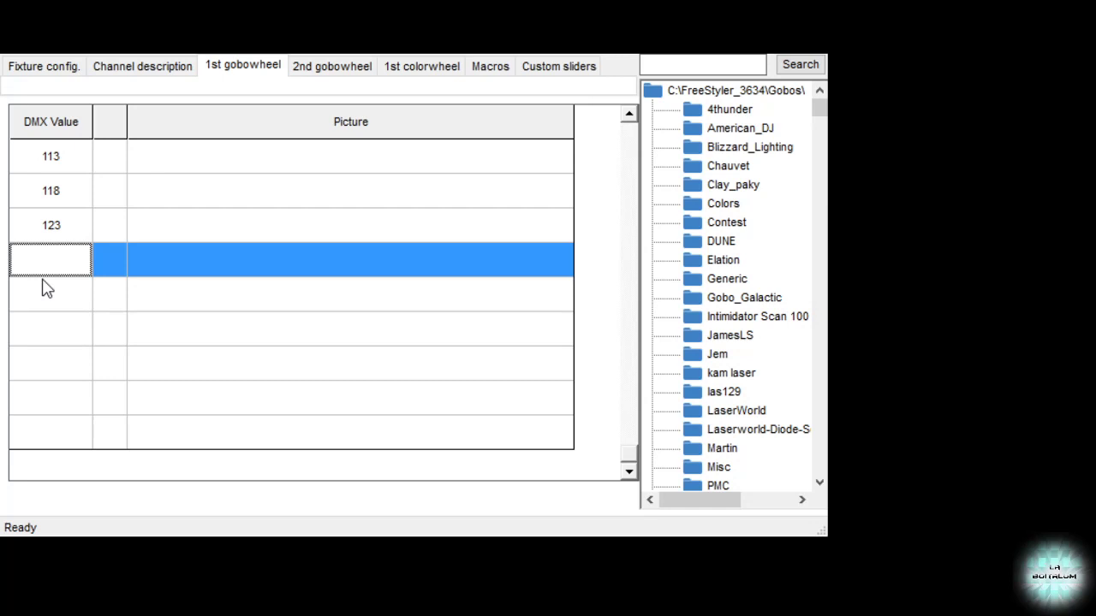
pyautogui.click(57, 286)
pyautogui.click(67, 264)
pyautogui.write('128')
# - Enter the DMX values 190 and 194 in the two rows after 128 on the first gobo wheel
pyautogui.click(65, 295)
pyautogui.write('196')
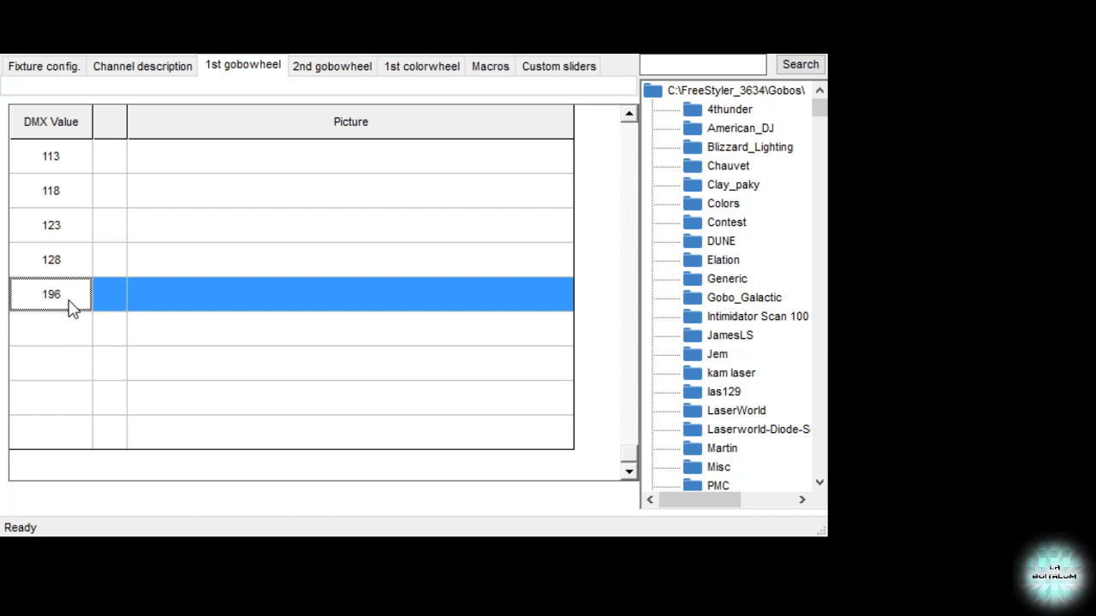
pyautogui.press('BackSpace')
pyautogui.press('BackSpace')
pyautogui.write('90')
pyautogui.click(60, 334)
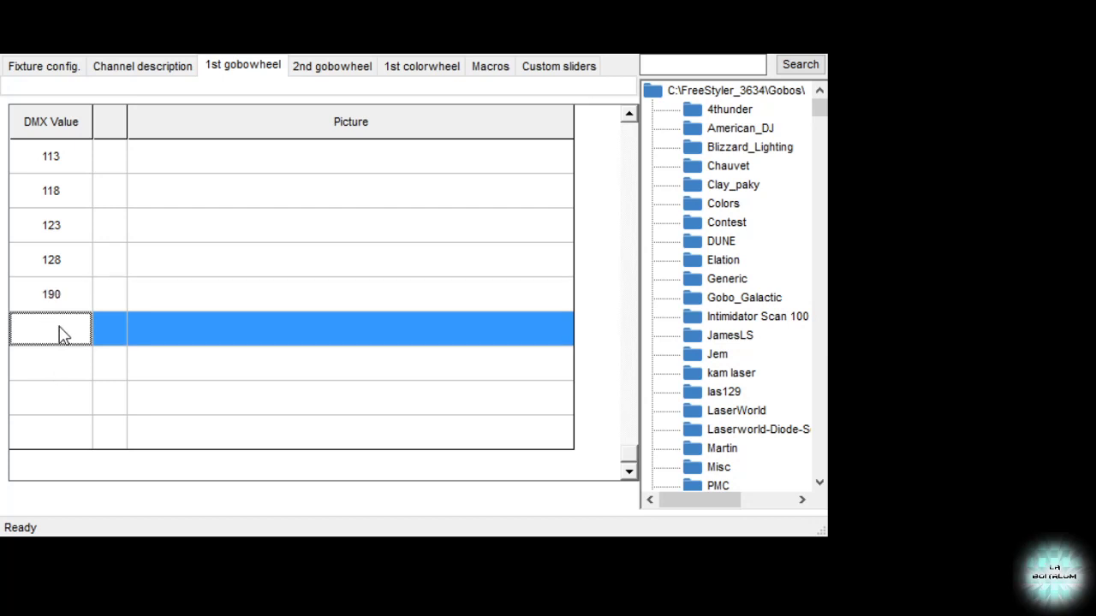
pyautogui.write('194')
# - Review the first gobo wheel's DMX values for omissions and add the skipped value 68 in the row after 194
pyautogui.scroll(9, 26, 178)
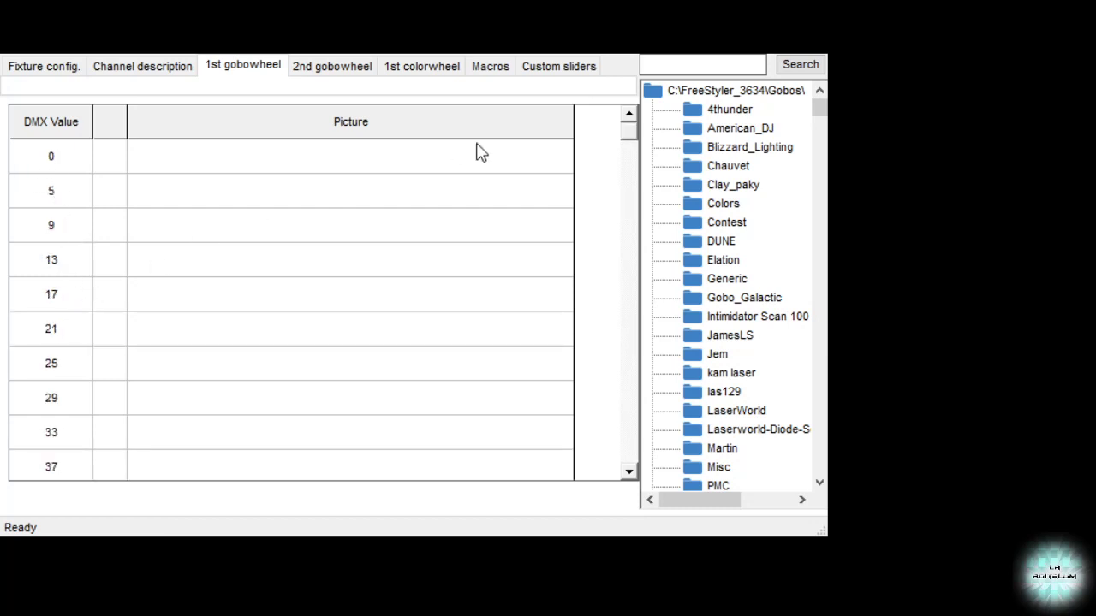
pyautogui.scroll(-9, 489, 155)
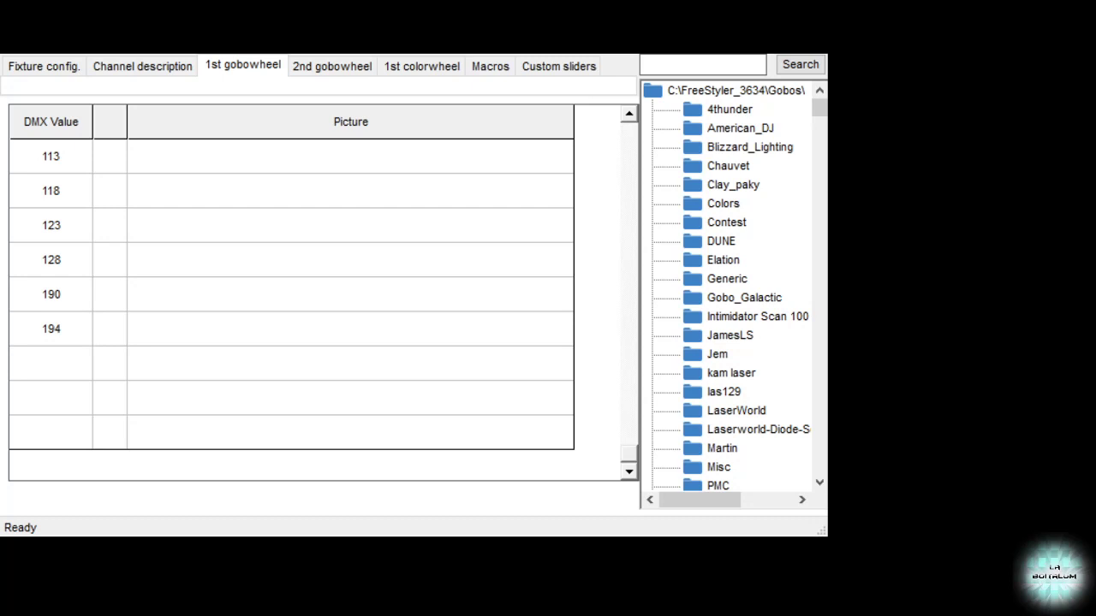
pyautogui.moveTo(630, 454); pyautogui.dragTo(629, 131)
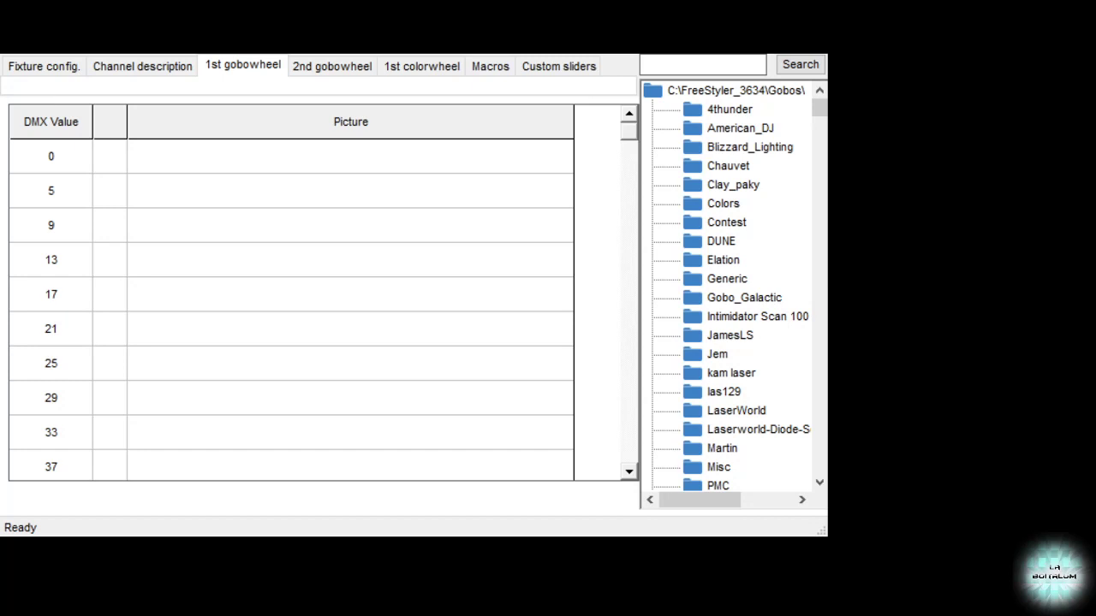
pyautogui.scroll(-3, 291, 308)
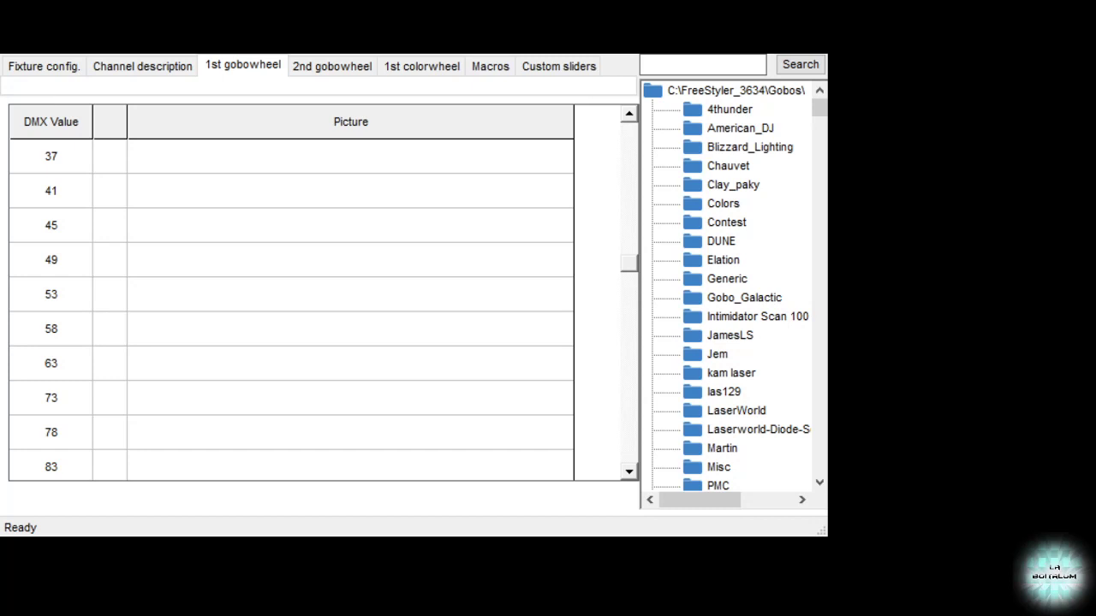
pyautogui.scroll(-5, 291, 293)
pyautogui.click(69, 362)
pyautogui.write('68')
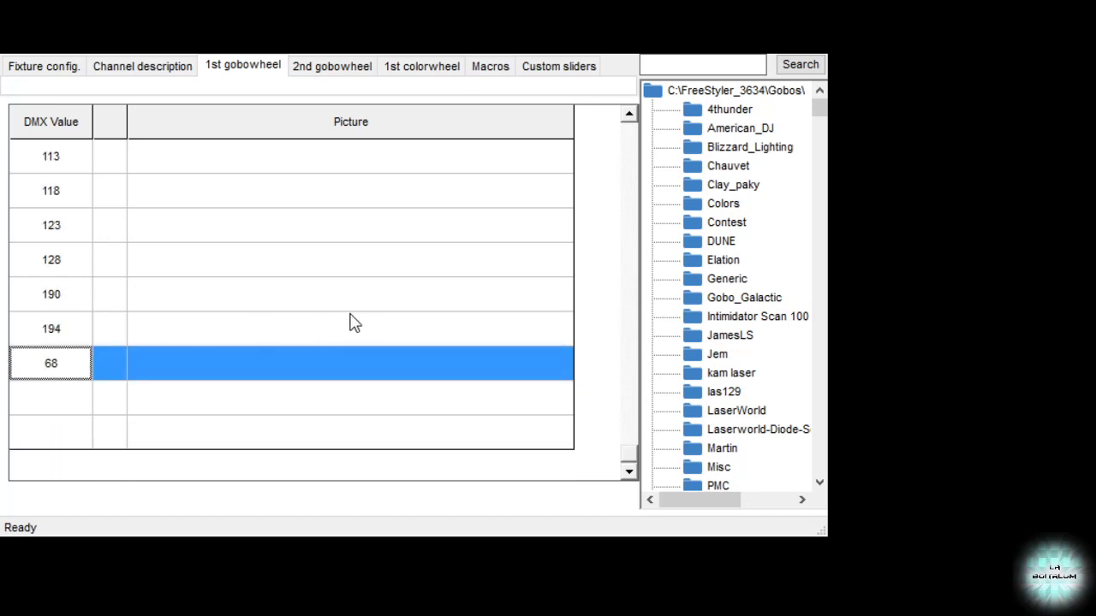
# - Check the first gobo wheel's DMX values for omissions and add the skipped value 88 in the row after 68
pyautogui.scroll(8, 346, 314)
pyautogui.scroll(-6, 320, 301)
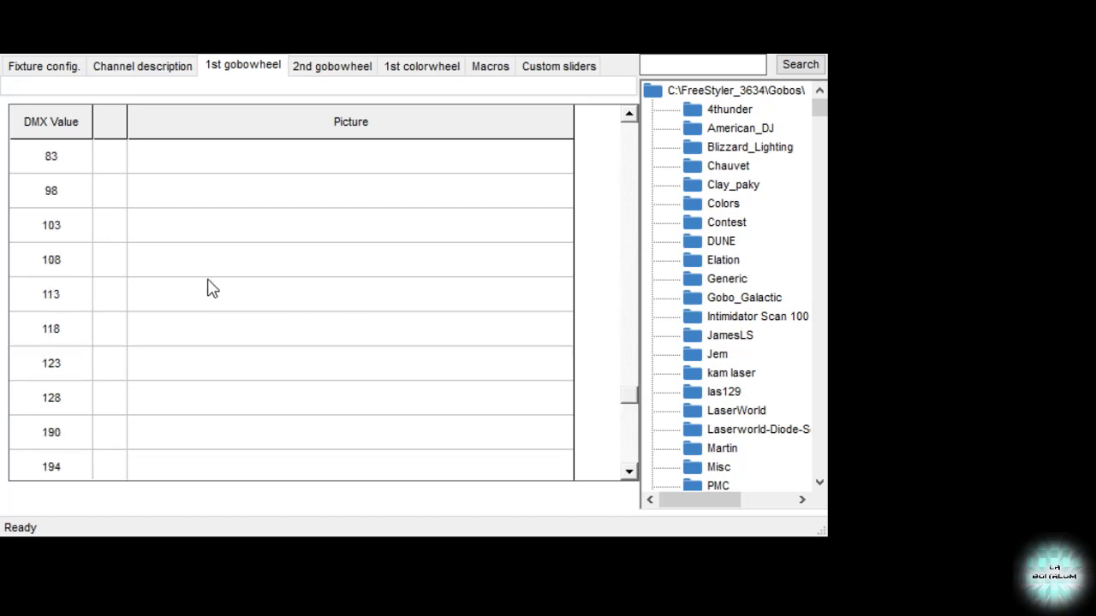
pyautogui.scroll(1, 210, 287)
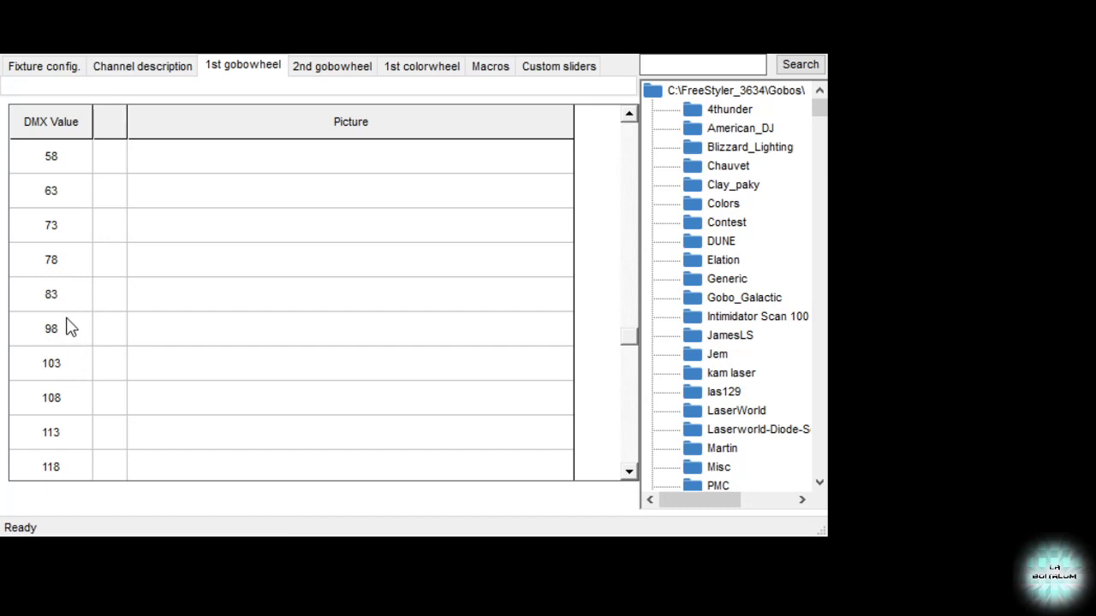
pyautogui.scroll(-3, 67, 319)
pyautogui.click(52, 397)
pyautogui.write('8')
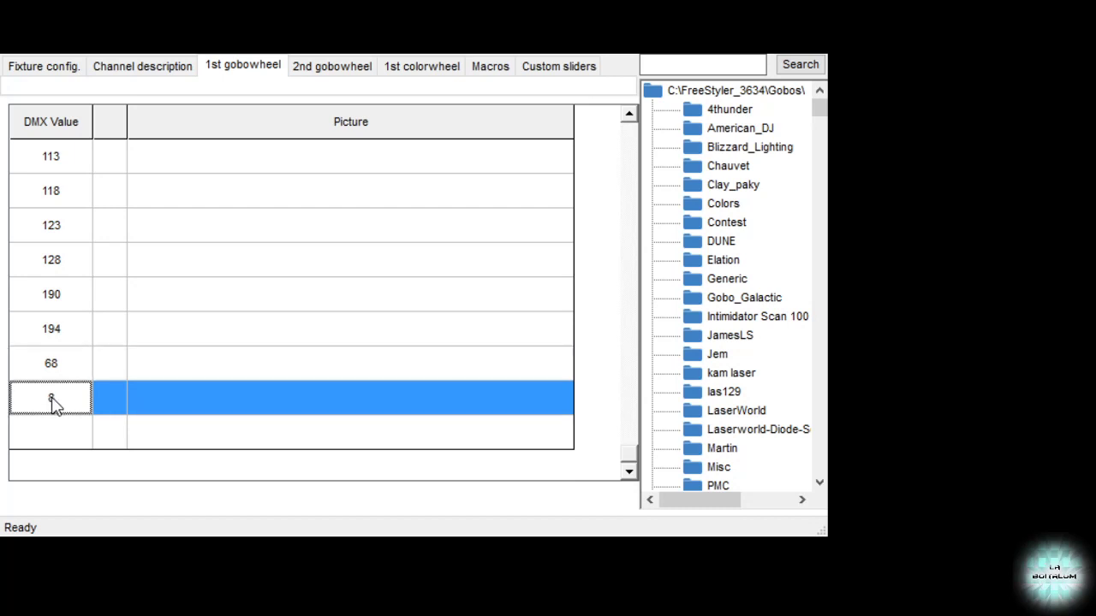
pyautogui.write('8')
pyautogui.scroll(3, 96, 204)
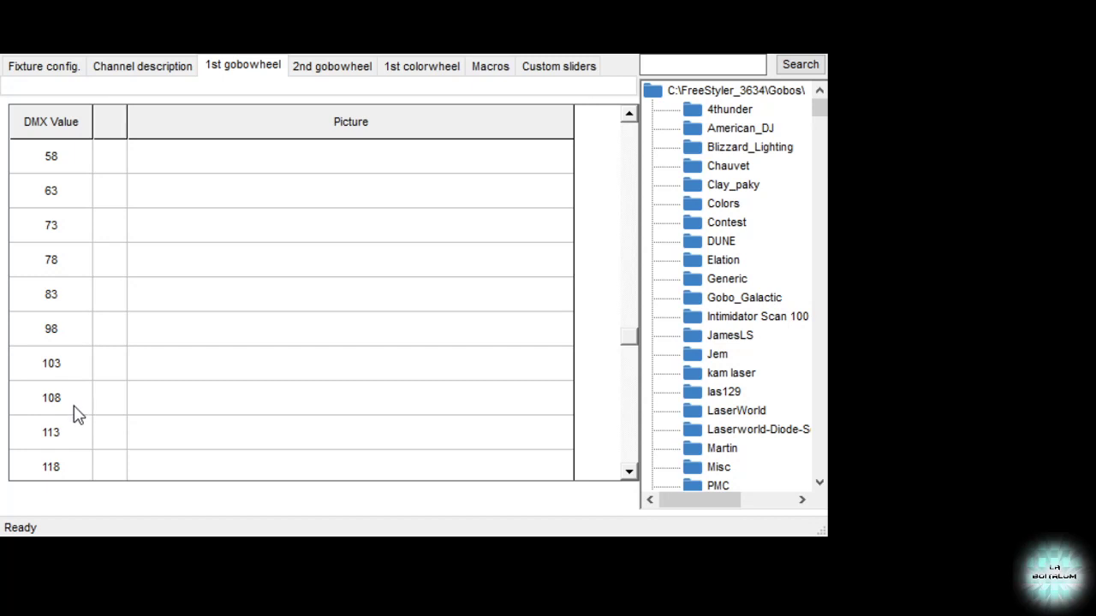
pyautogui.click(77, 477)
pyautogui.scroll(-3, 98, 450)
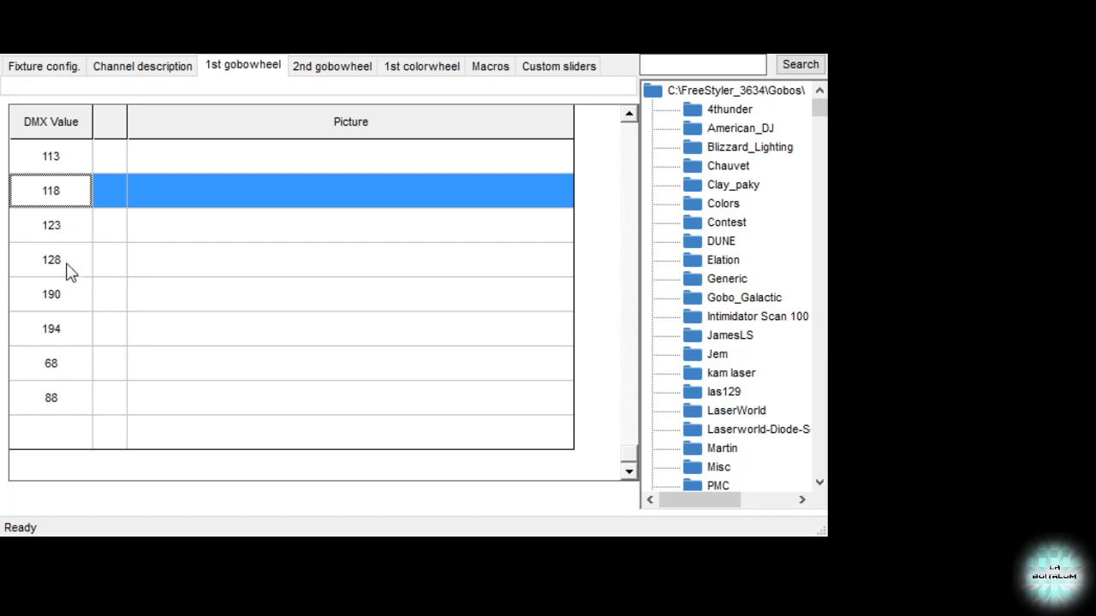
pyautogui.scroll(10, 226, 274)
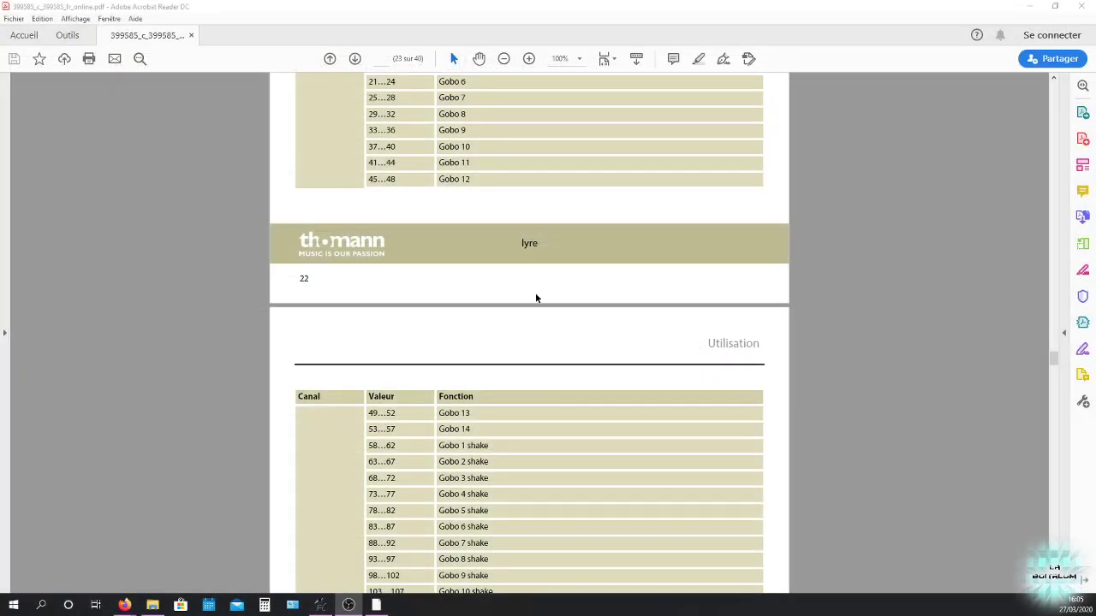
# - Examine the gobo wheel figures in the PDF manual and compare them with the first gobo wheel's DMX value list
pyautogui.scroll(6, 522, 317)
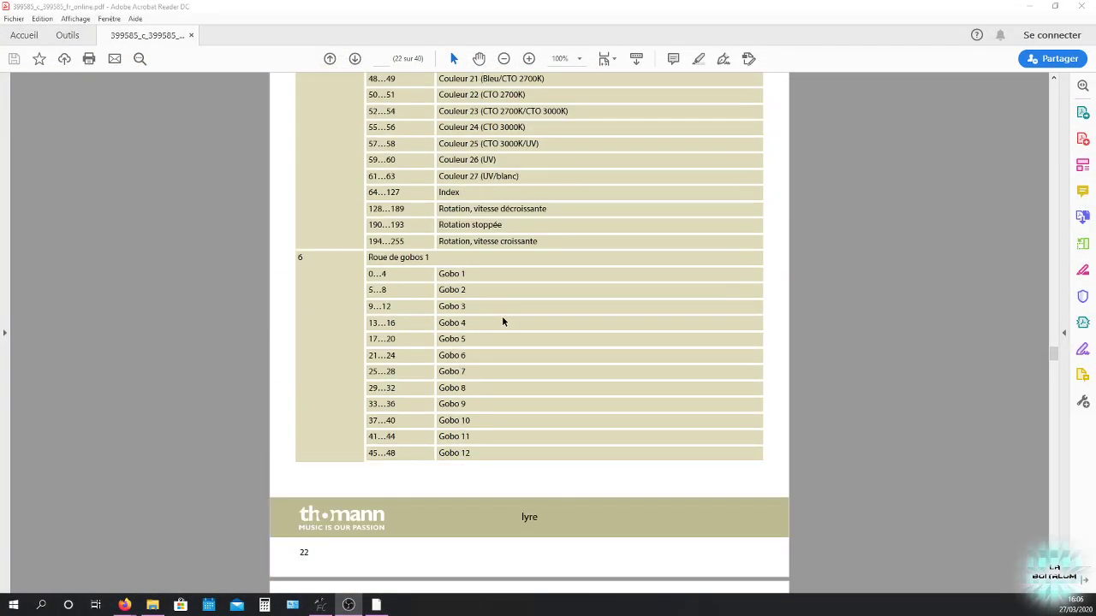
pyautogui.click(478, 279)
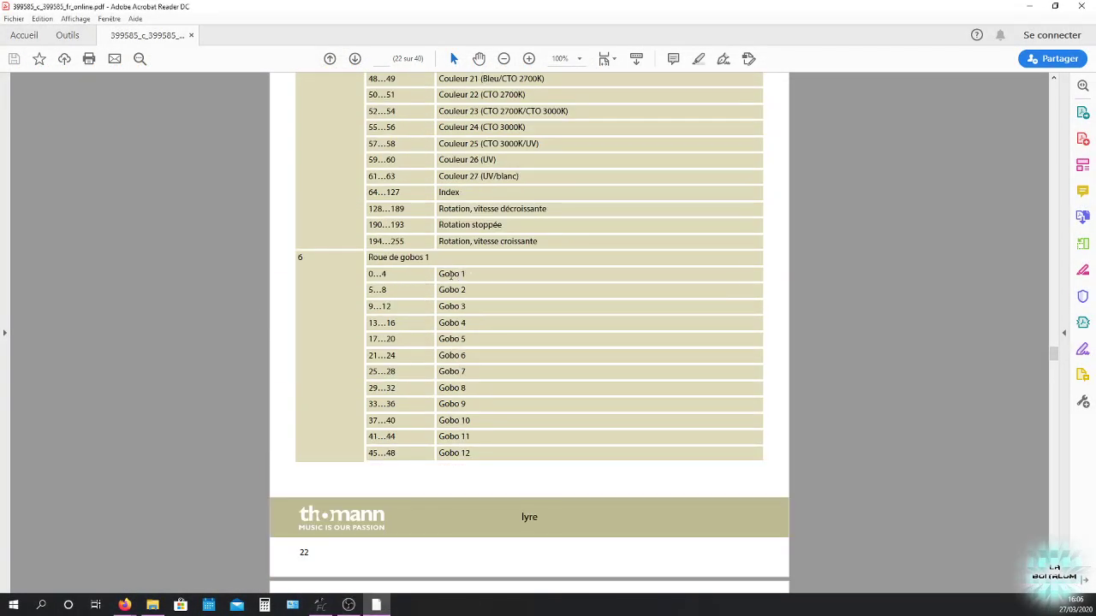
pyautogui.scroll(5, 445, 272)
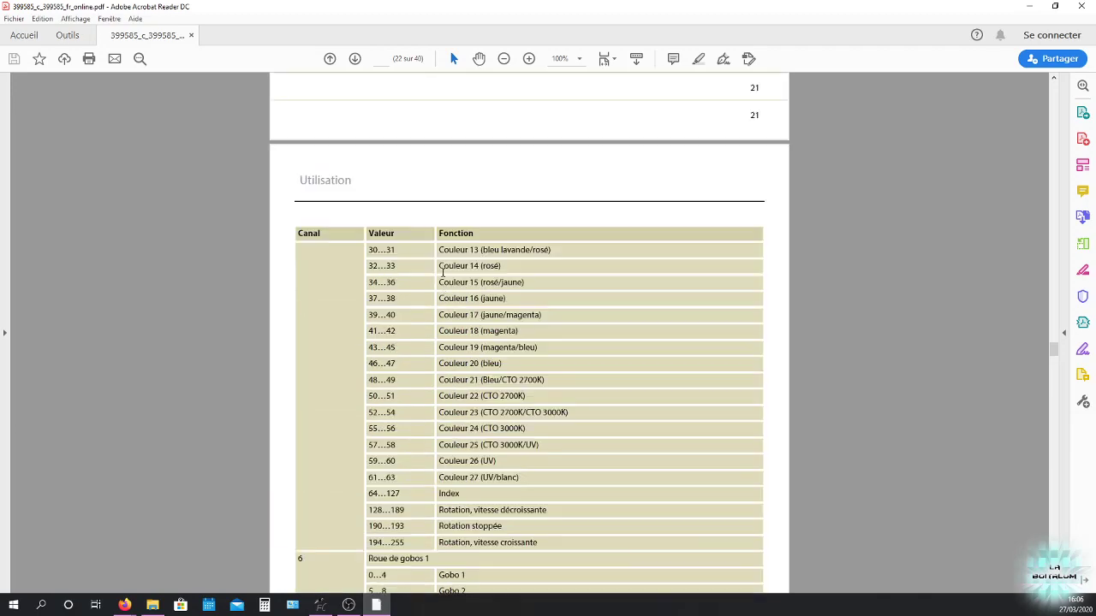
pyautogui.scroll(20, 444, 270)
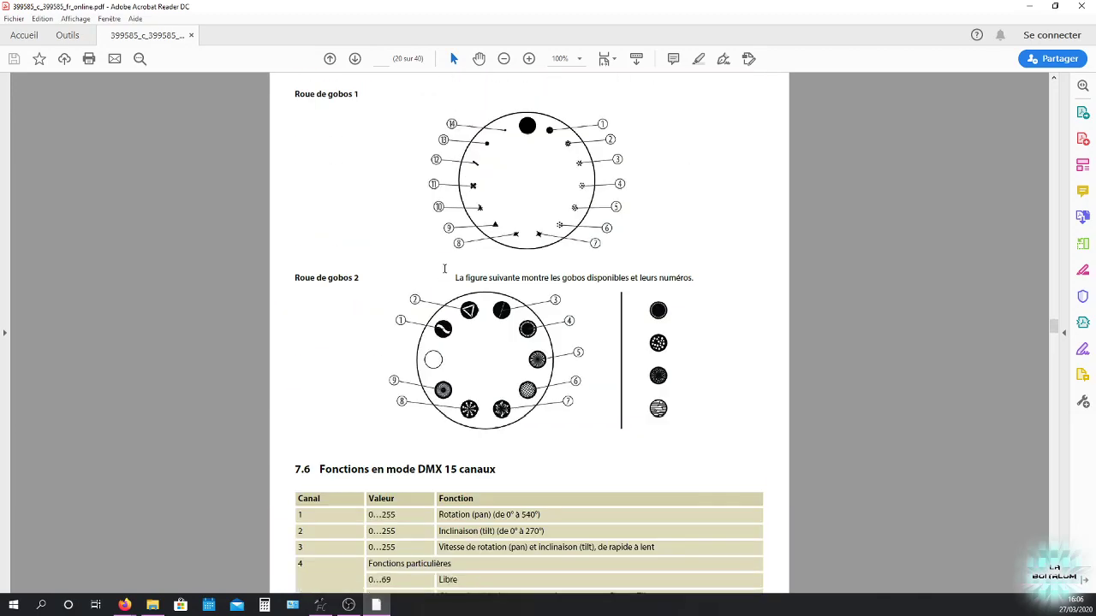
pyautogui.scroll(1, 445, 338)
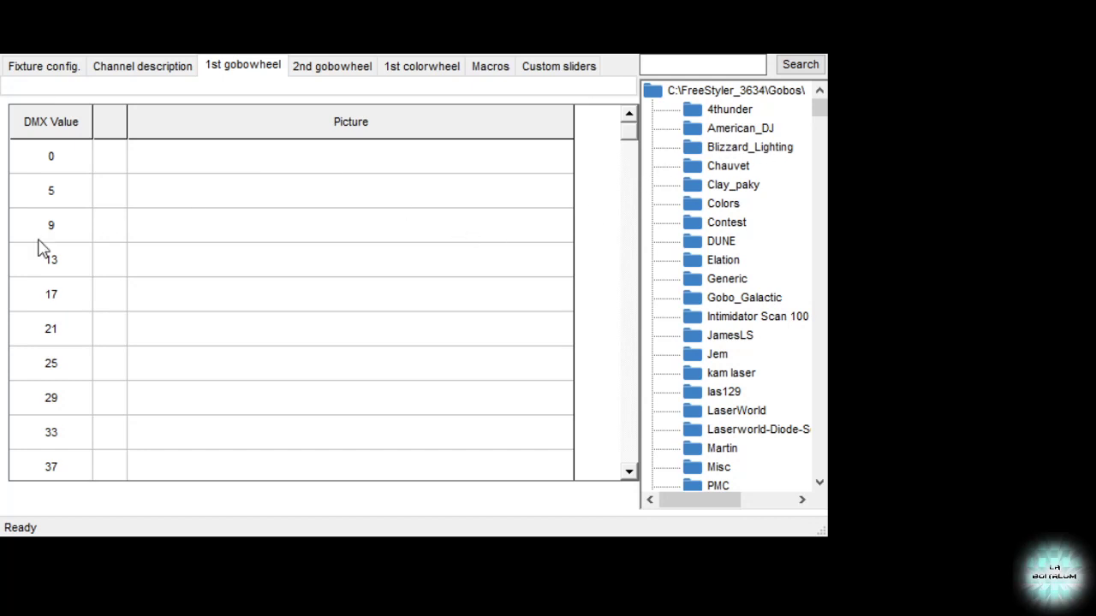
pyautogui.scroll(-9, 377, 213)
pyautogui.click(373, 206)
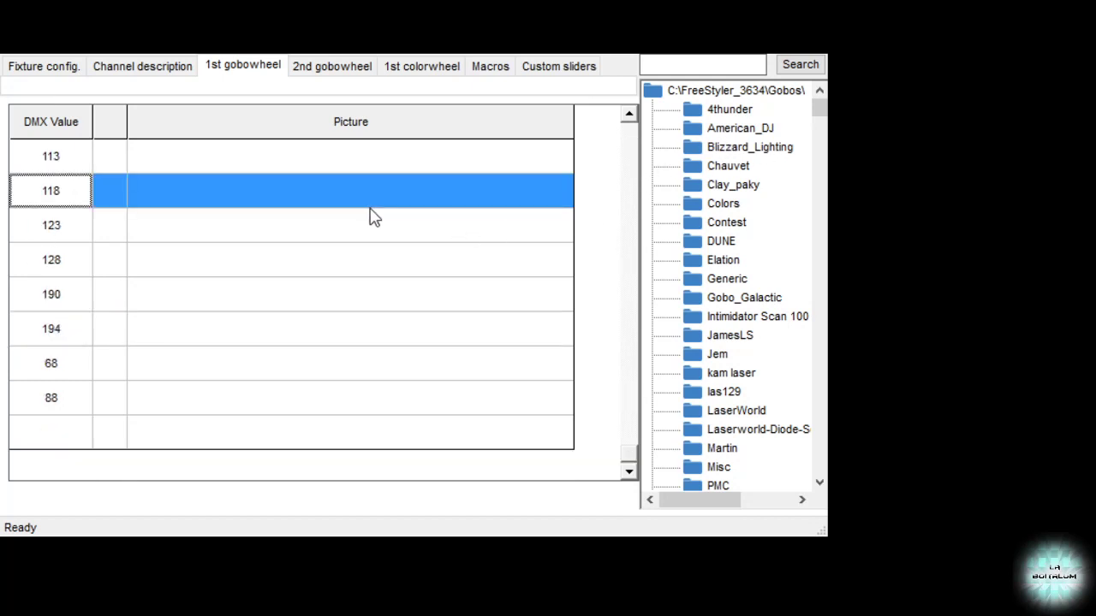
pyautogui.scroll(10, 370, 218)
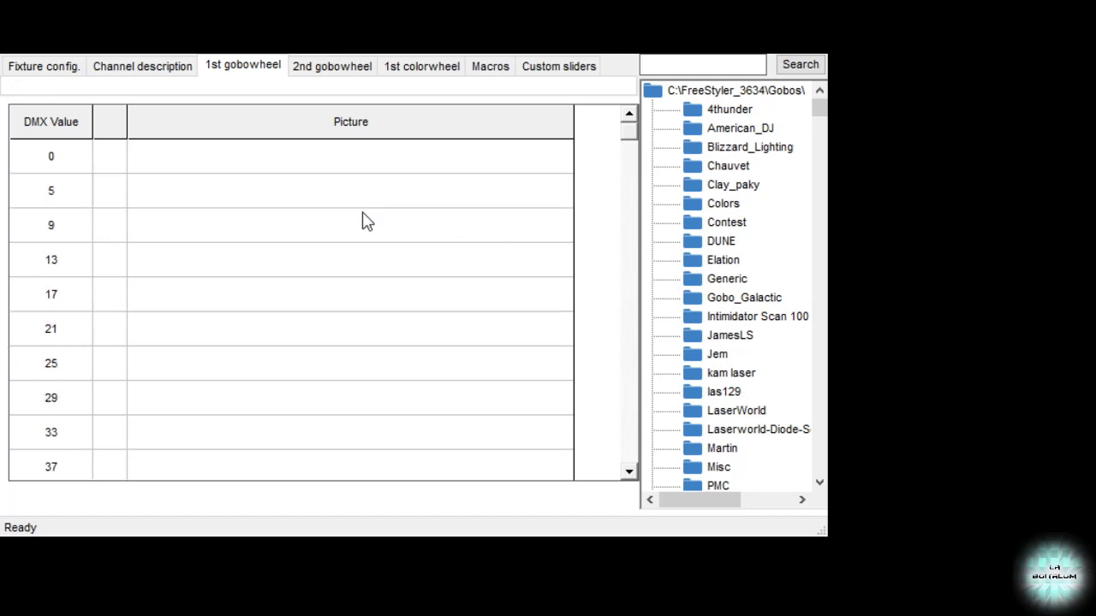
# - Open the second gobo wheel's table and move the Fixture creator window clear of the lower part of the manual
pyautogui.click(323, 77)
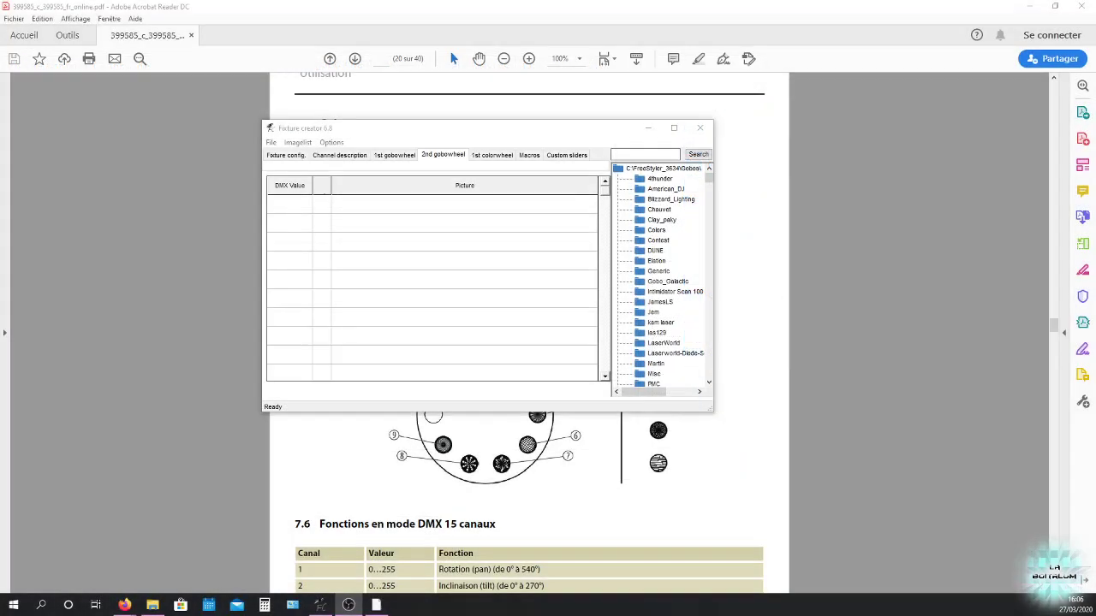
pyautogui.moveTo(379, 130); pyautogui.dragTo(85, 124)
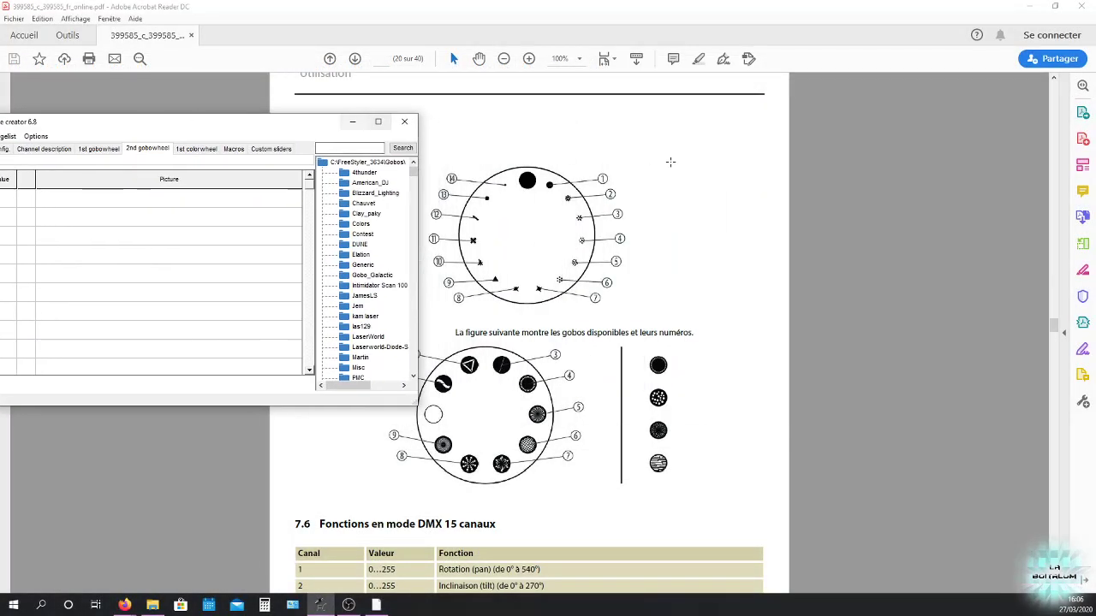
pyautogui.scroll(-2, 662, 196)
pyautogui.scroll(-3, 662, 196)
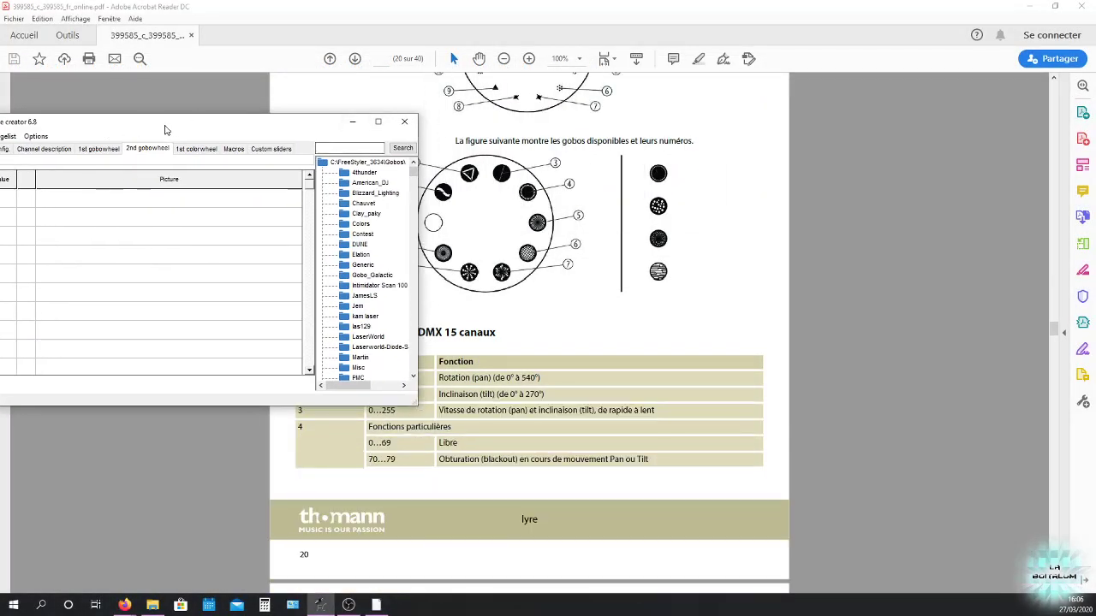
pyautogui.moveTo(165, 129); pyautogui.dragTo(490, 37)
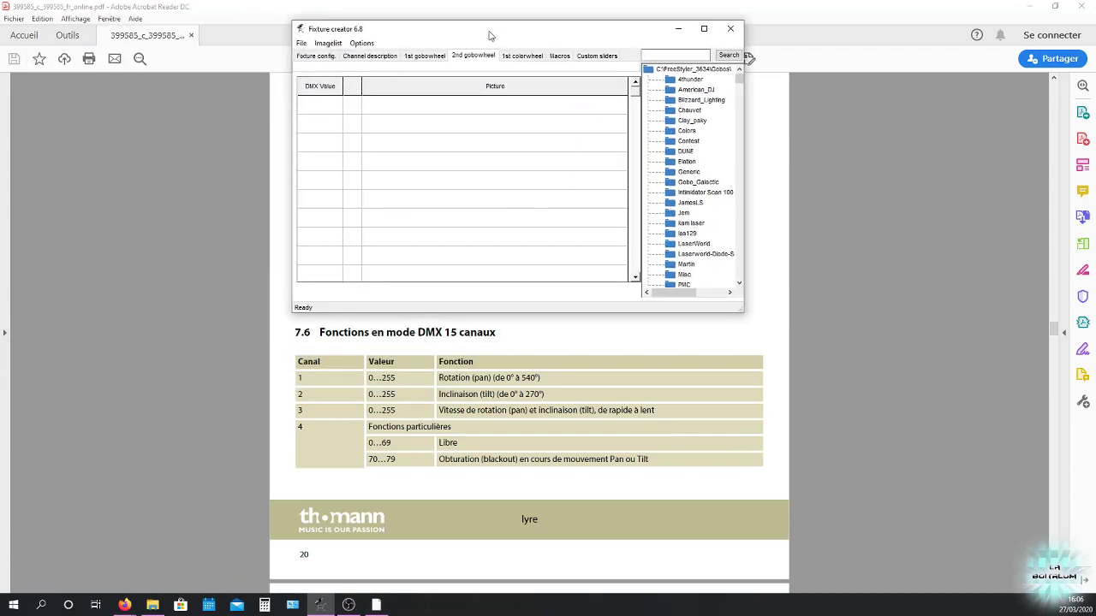
# - Find the channel 7 "Roue de gobos 2" values in the PDF manual
pyautogui.scroll(-2, 302, 428)
pyautogui.scroll(-6, 302, 428)
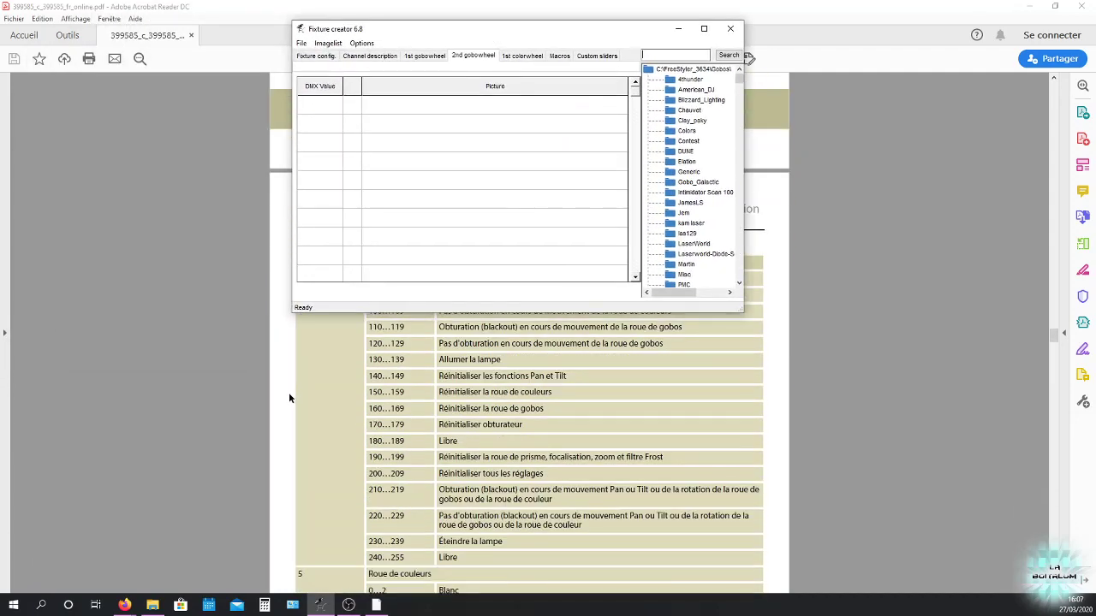
pyautogui.scroll(1, 301, 397)
pyautogui.scroll(-4, 419, 383)
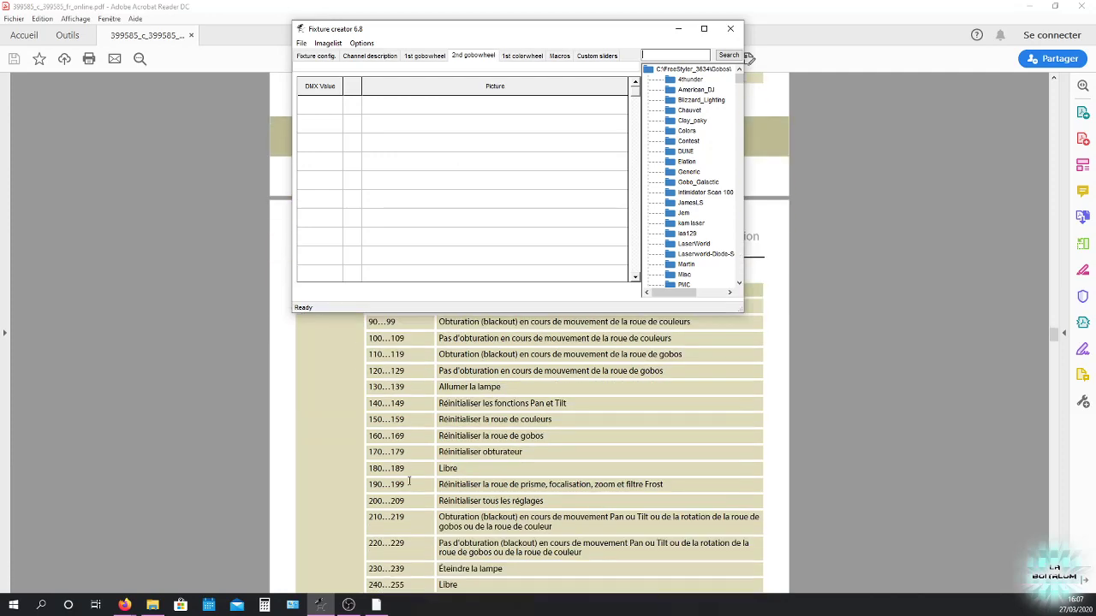
pyautogui.scroll(4, 410, 462)
pyautogui.scroll(-12, 411, 462)
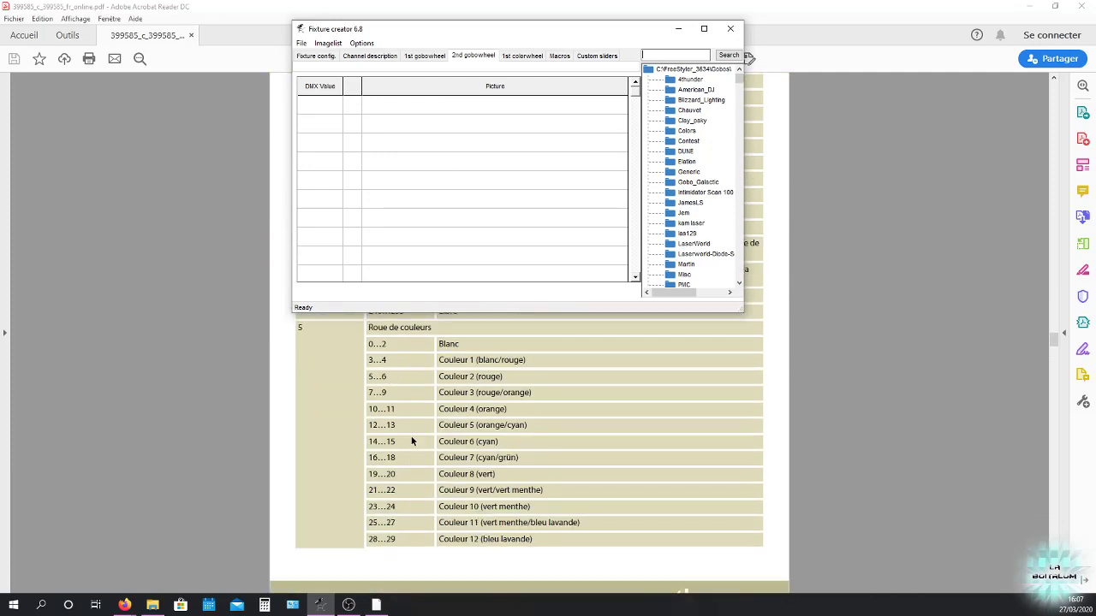
pyautogui.scroll(-15, 413, 413)
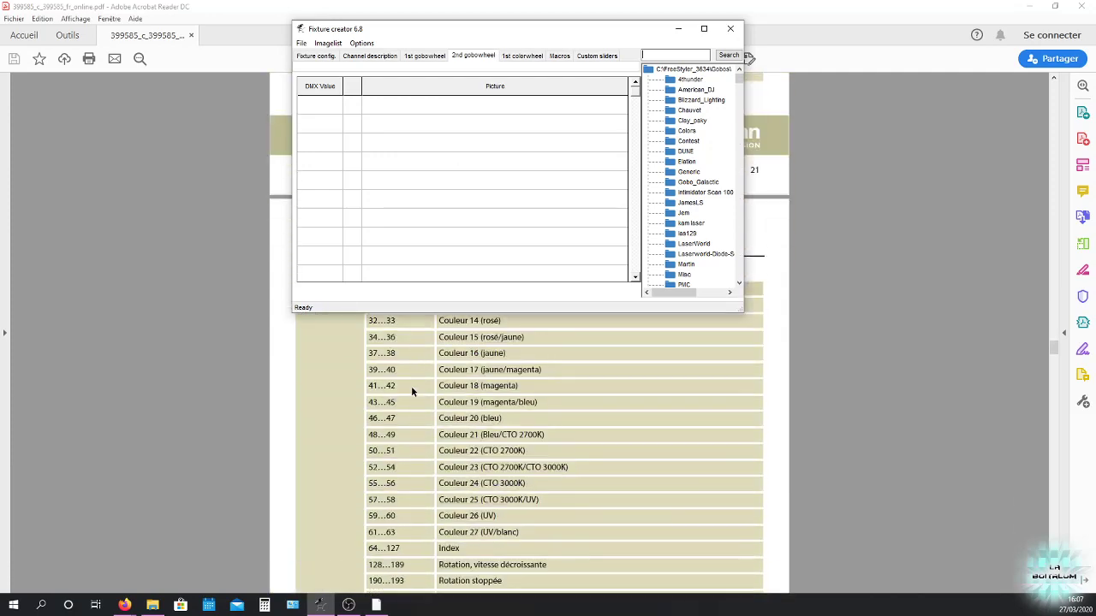
pyautogui.scroll(-15, 413, 385)
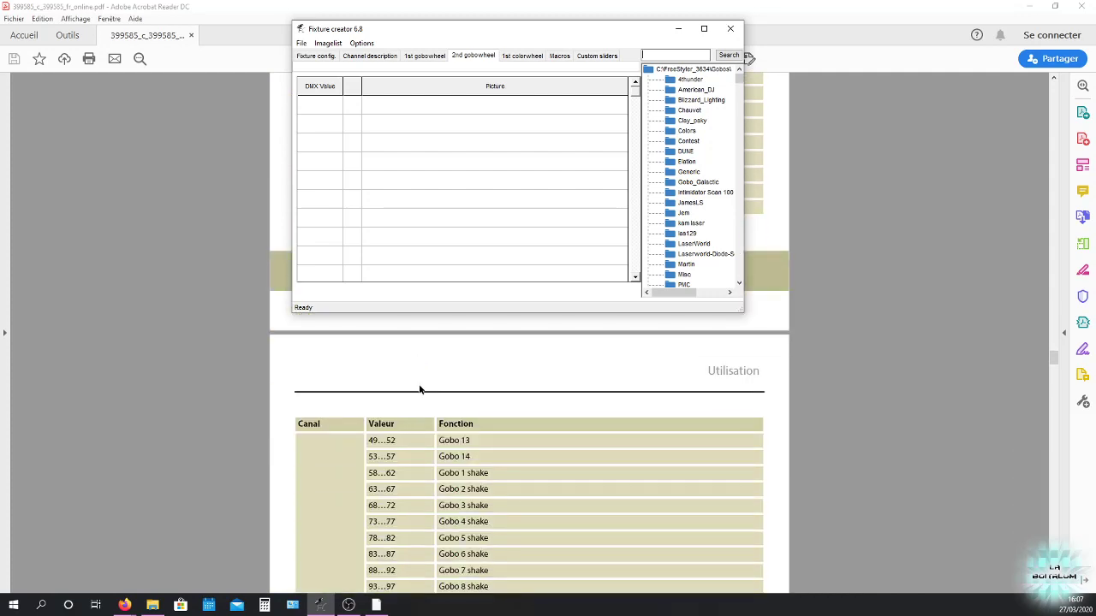
pyautogui.scroll(-5, 421, 392)
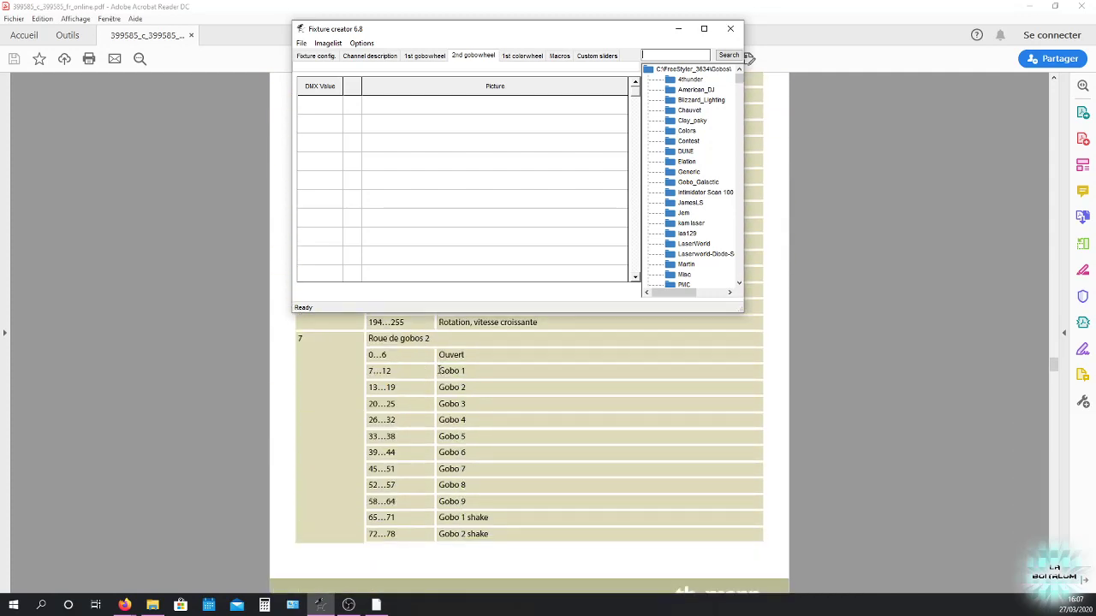
# - Enter the DMX values 0, 7, 13, 20 and 26 in the first five rows of the second gobo wheel
pyautogui.click(326, 108)
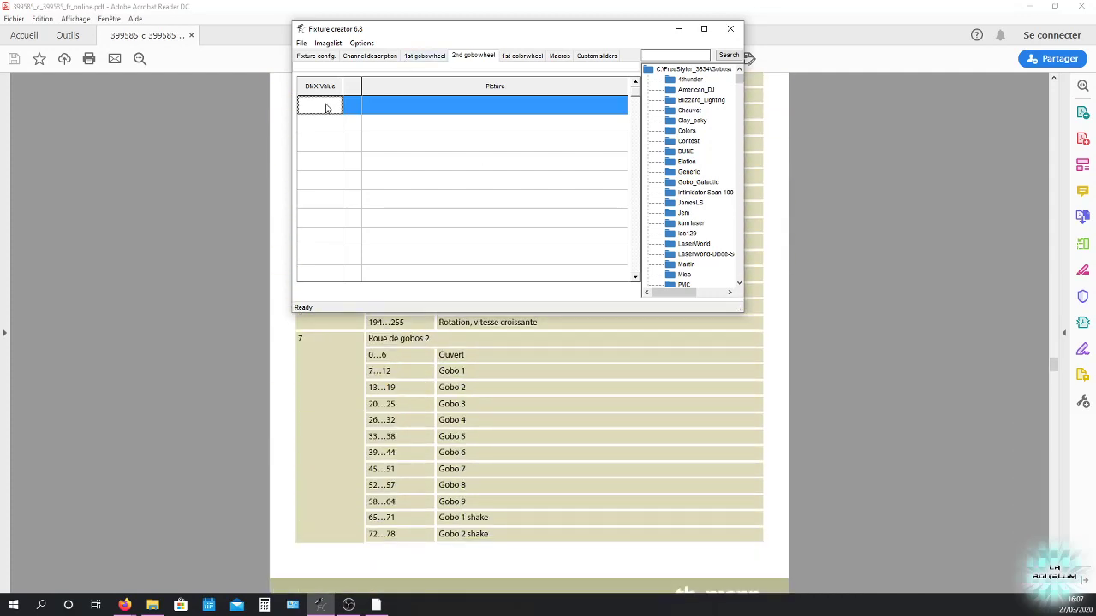
pyautogui.click(323, 125)
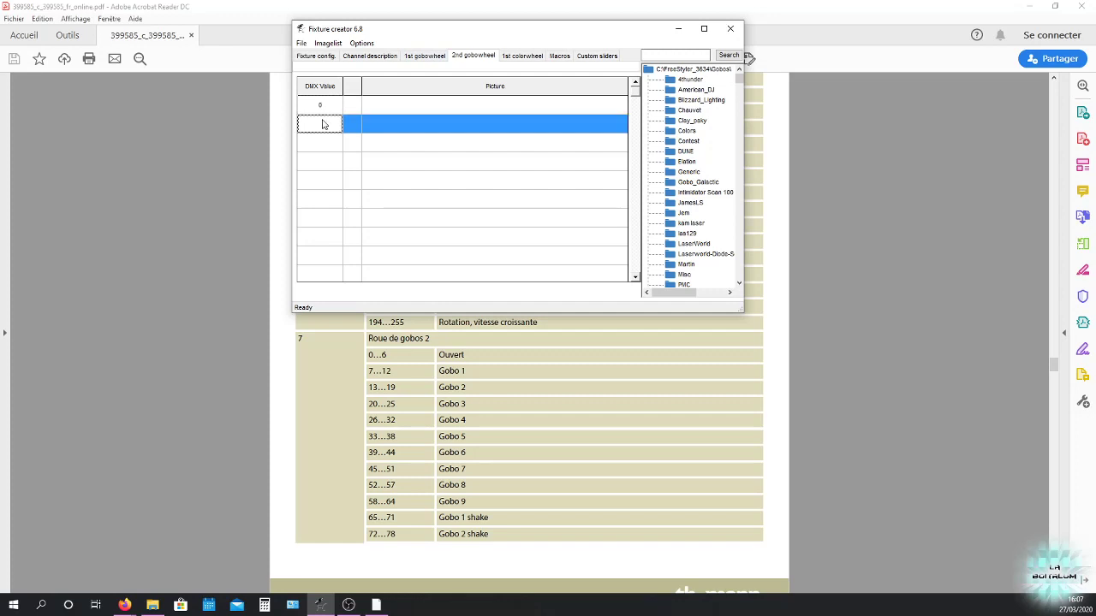
pyautogui.write('7')
pyautogui.click(326, 146)
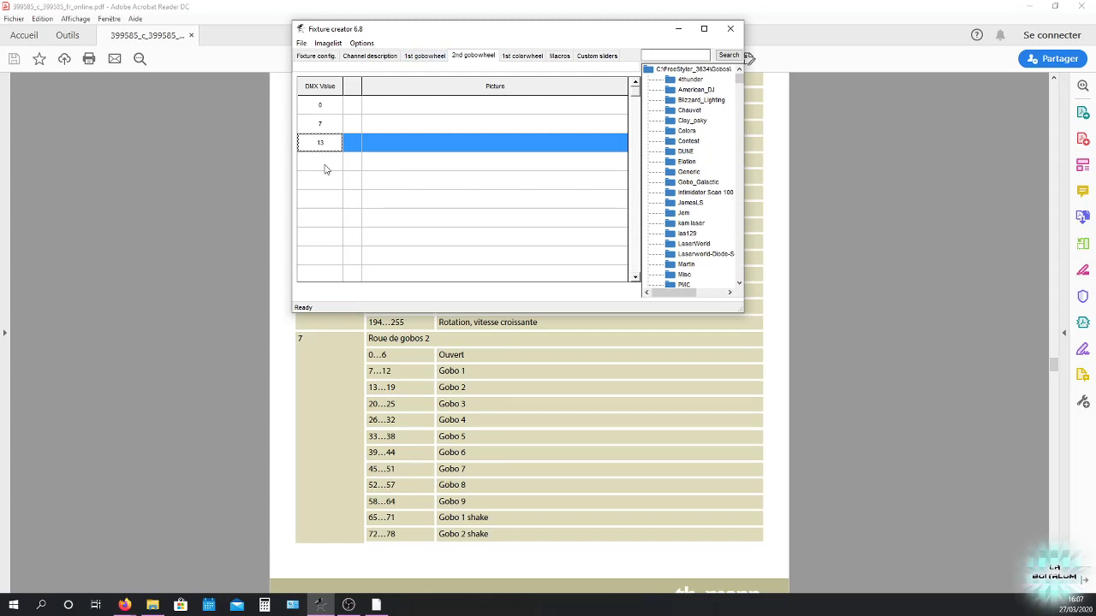
pyautogui.click(324, 169)
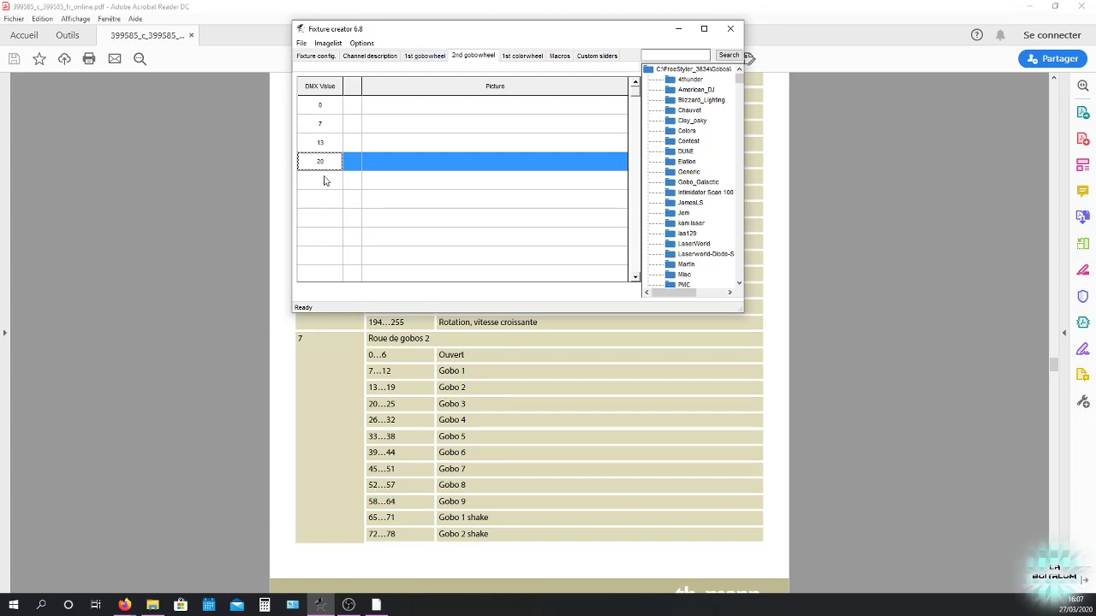
pyautogui.click(325, 180)
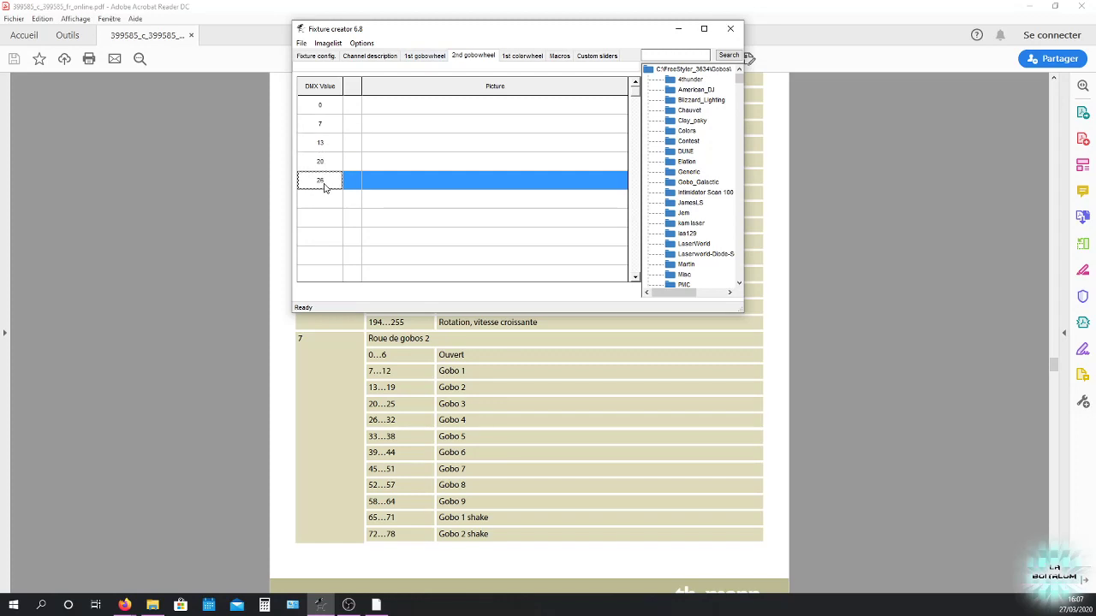
# - Enter the DMX values 33, 39 and 45 in the three rows after 26 on the second gobo wheel
pyautogui.click(325, 206)
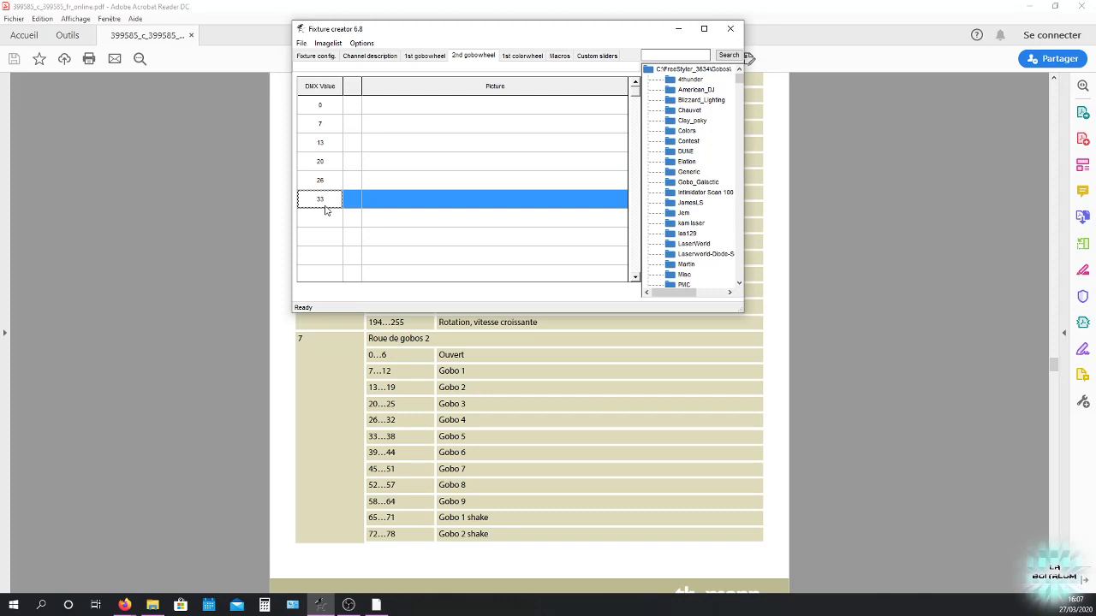
pyautogui.click(324, 224)
pyautogui.write('3')
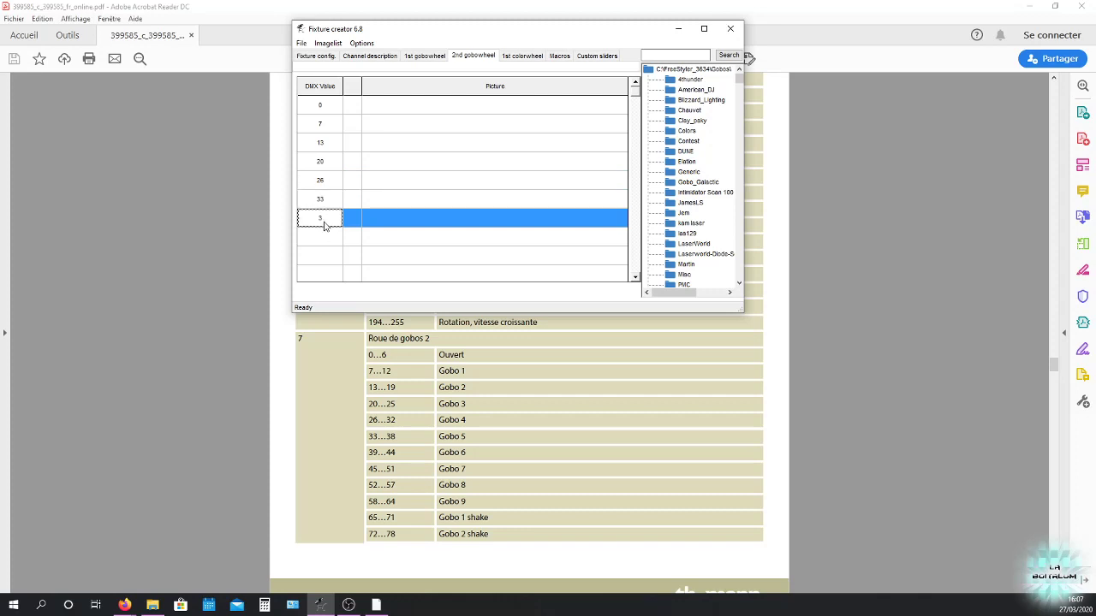
pyautogui.write('9')
pyautogui.click(320, 243)
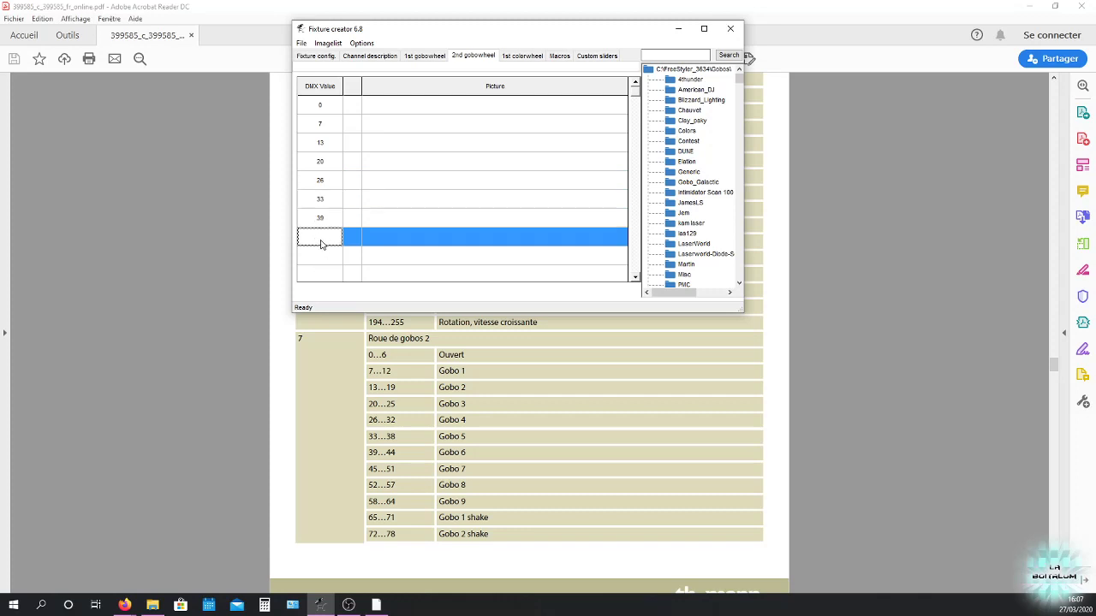
pyautogui.write('45')
# - Enter the DMX values 52, 58, 65 and 72 in the rows after 45 on the second gobo wheel
pyautogui.click(318, 255)
pyautogui.write('52')
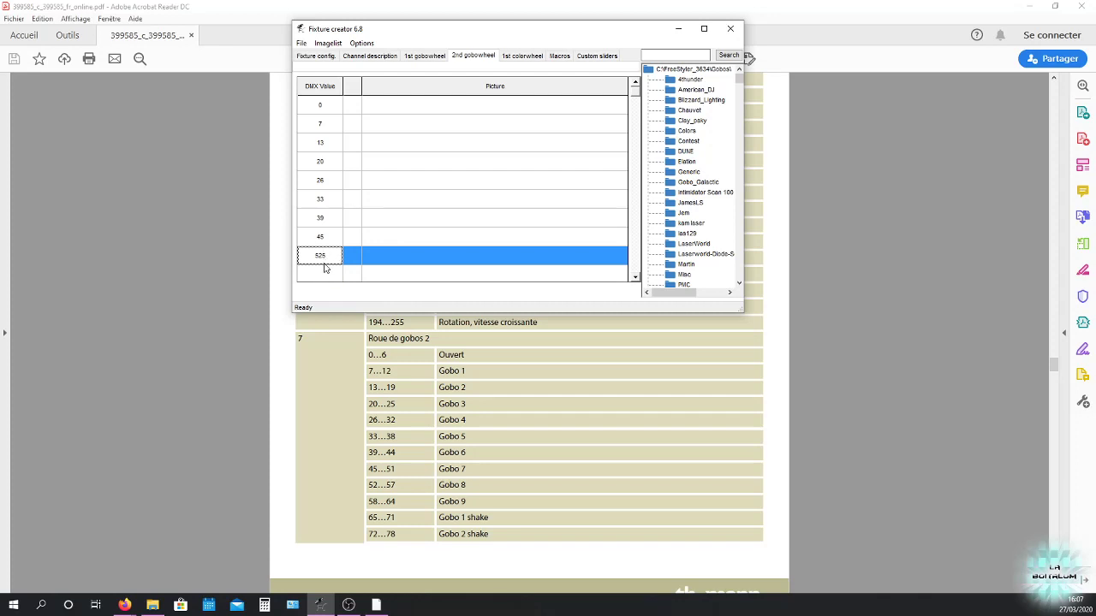
pyautogui.click(326, 273)
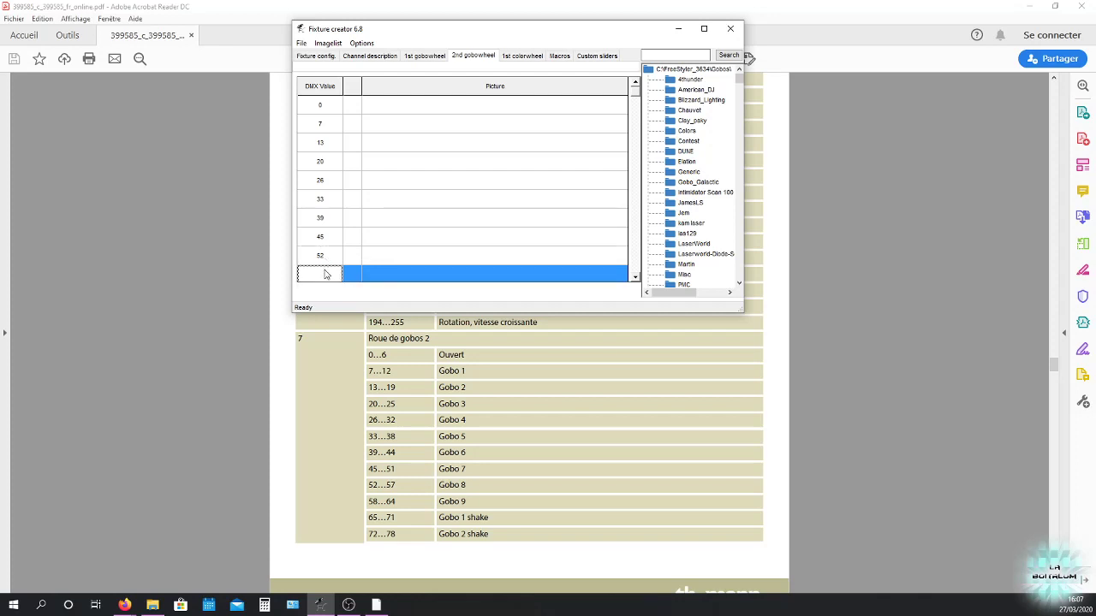
pyautogui.write('58')
pyautogui.scroll(-3, 368, 226)
pyautogui.click(330, 127)
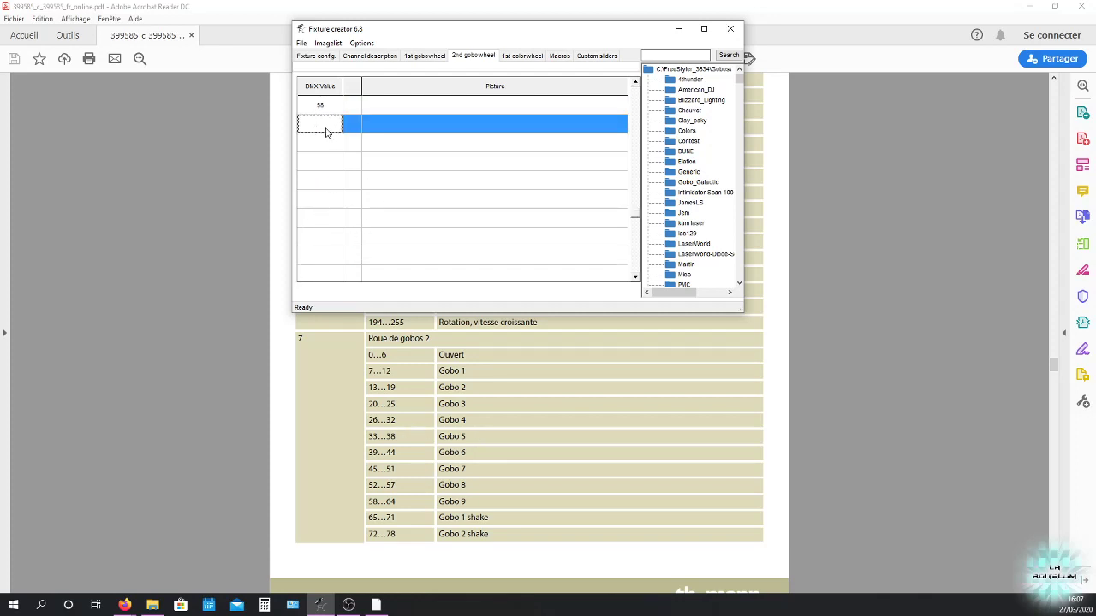
pyautogui.write('65')
pyautogui.click(328, 144)
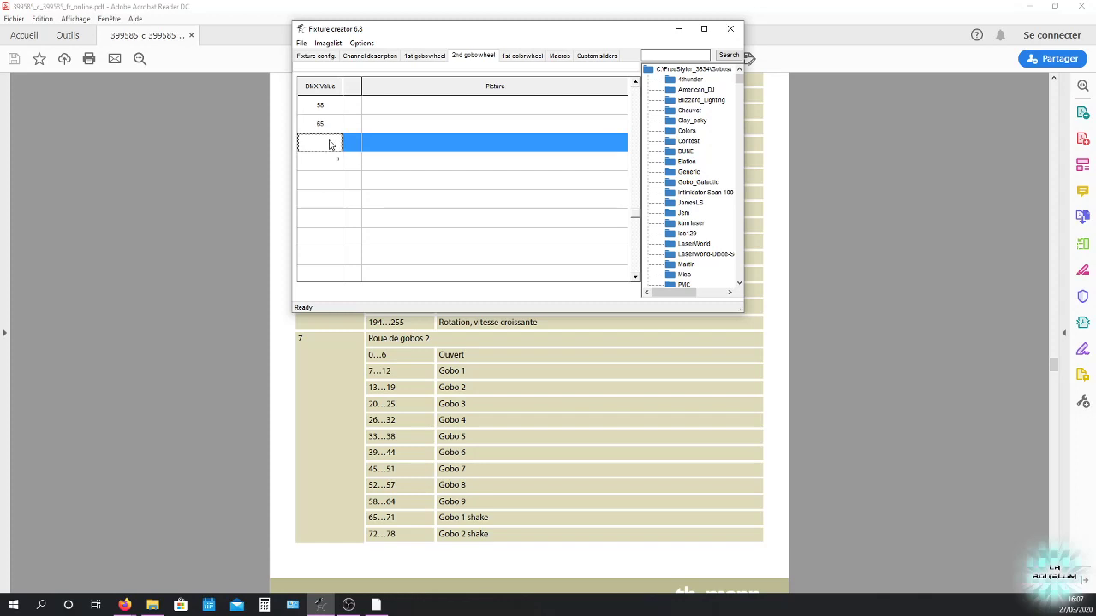
# - Enter the next manual values 79, 86 and 93 in the rows after 72 on the second gobo wheel
pyautogui.click(335, 163)
pyautogui.scroll(-5, 478, 399)
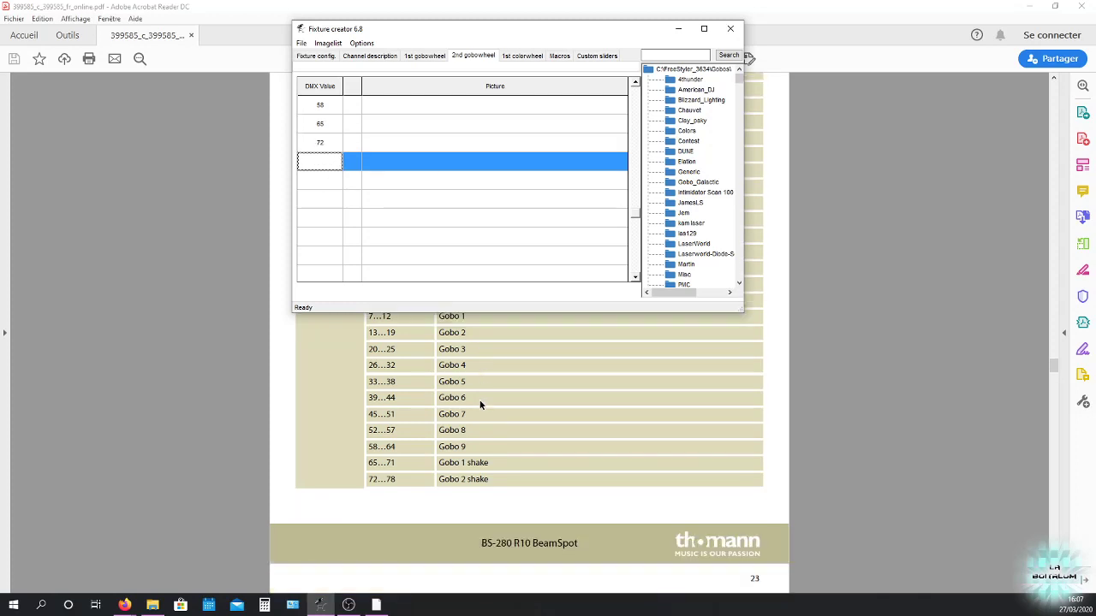
pyautogui.scroll(-1, 478, 399)
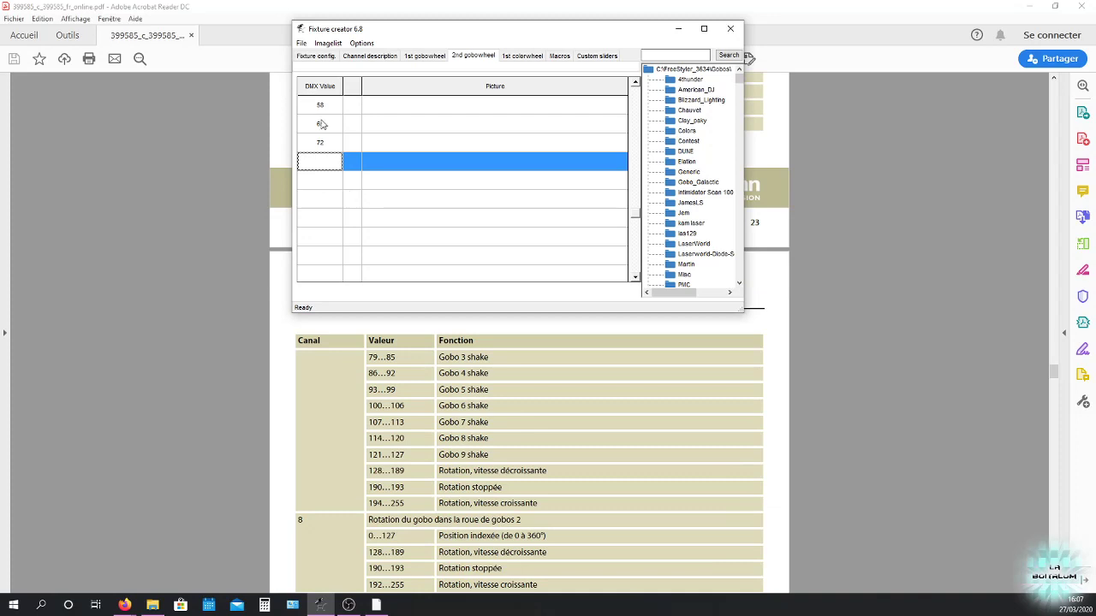
pyautogui.write('79')
pyautogui.click(321, 182)
pyautogui.write('8')
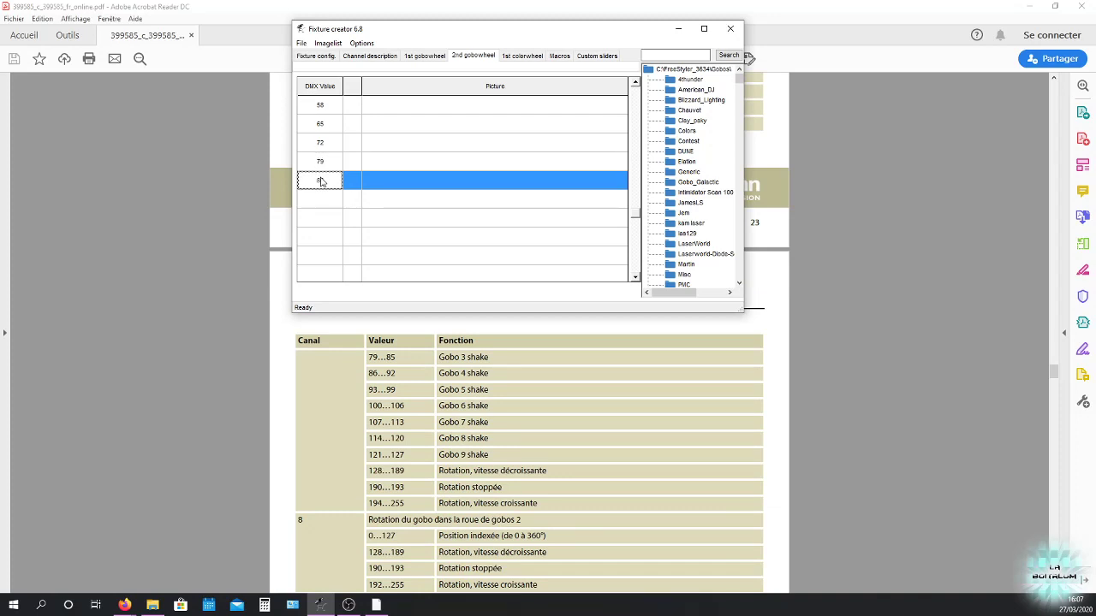
pyautogui.write('6')
pyautogui.click(321, 199)
pyautogui.write('9')
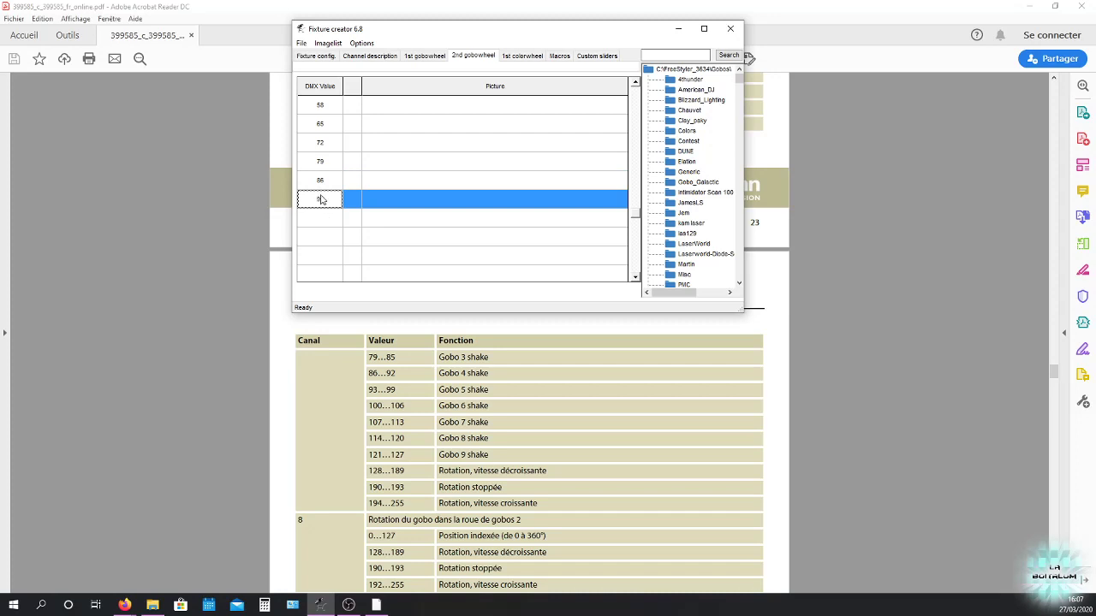
pyautogui.write('3')
# - Enter the DMX values 100, 107, 114 and 121 in the rows after 93 on the second gobo wheel
pyautogui.click(322, 219)
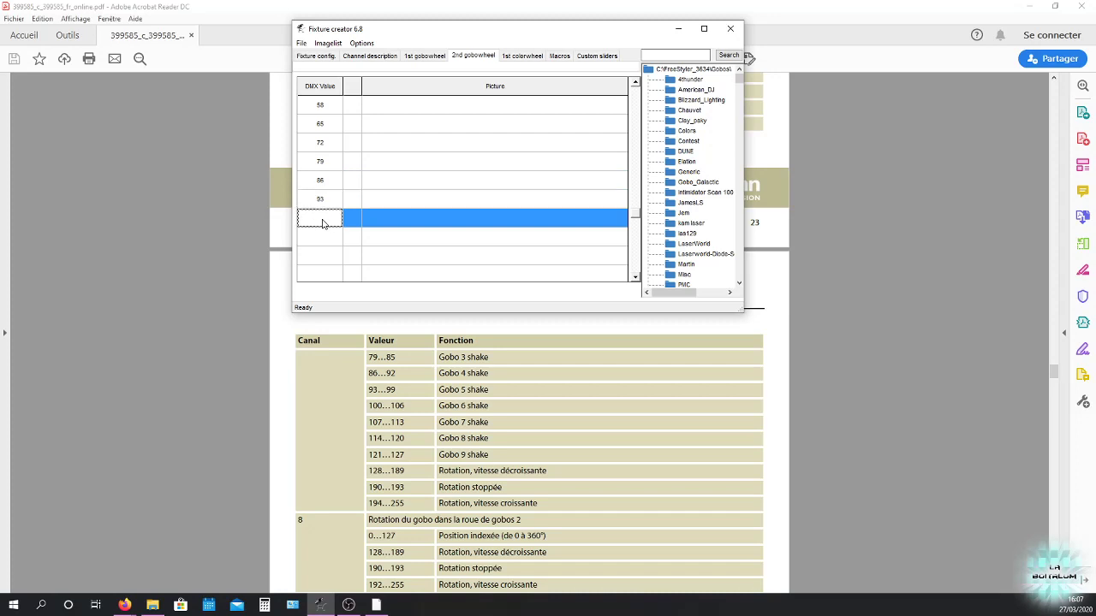
pyautogui.write('100')
pyautogui.click(321, 238)
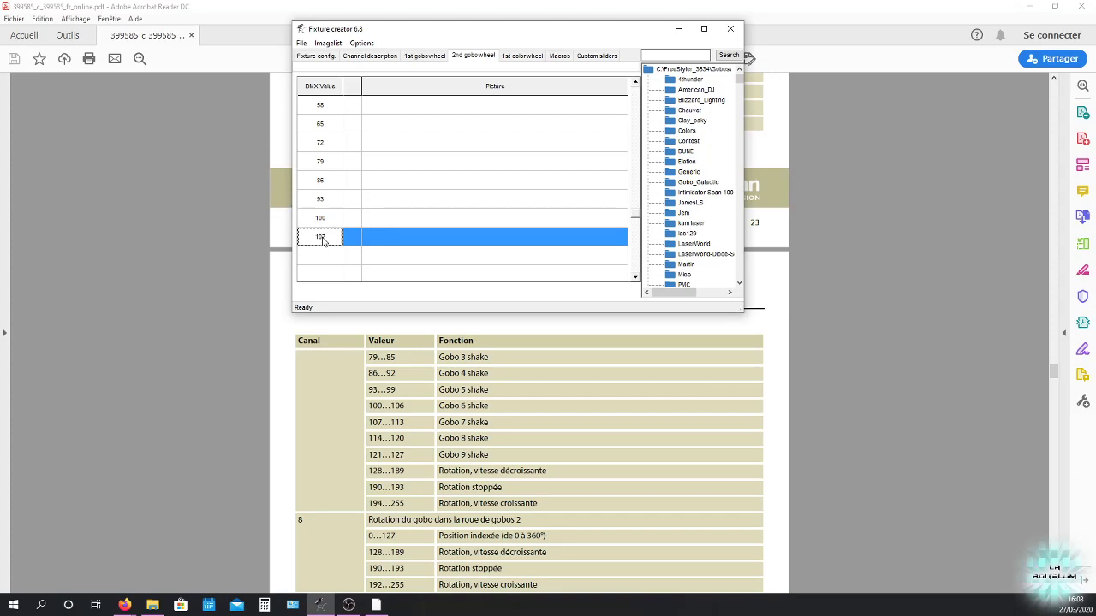
pyautogui.click(325, 262)
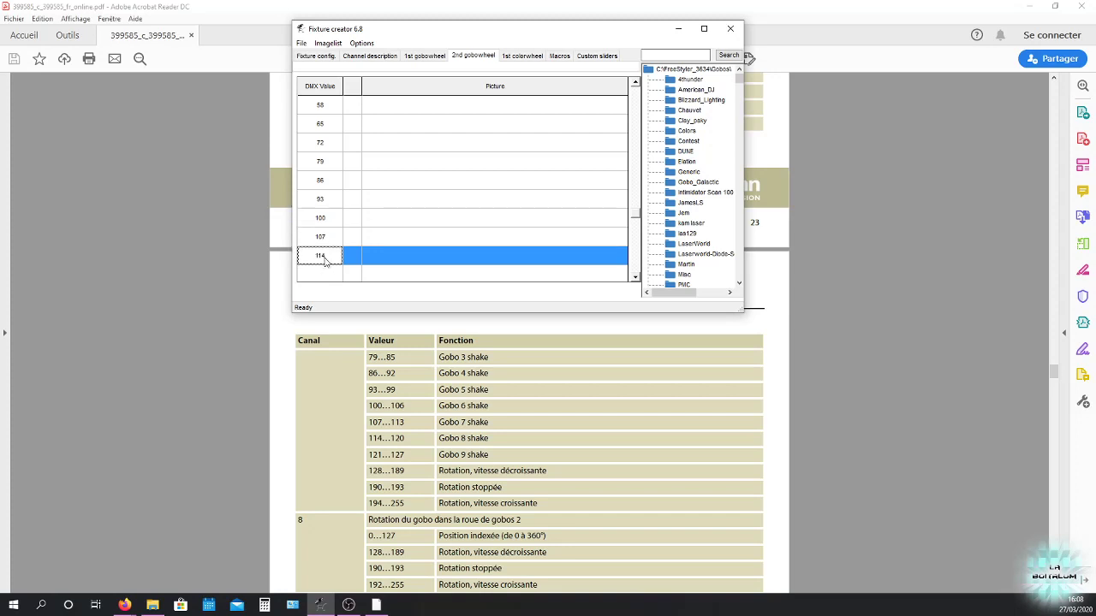
pyautogui.click(328, 276)
pyautogui.write('1')
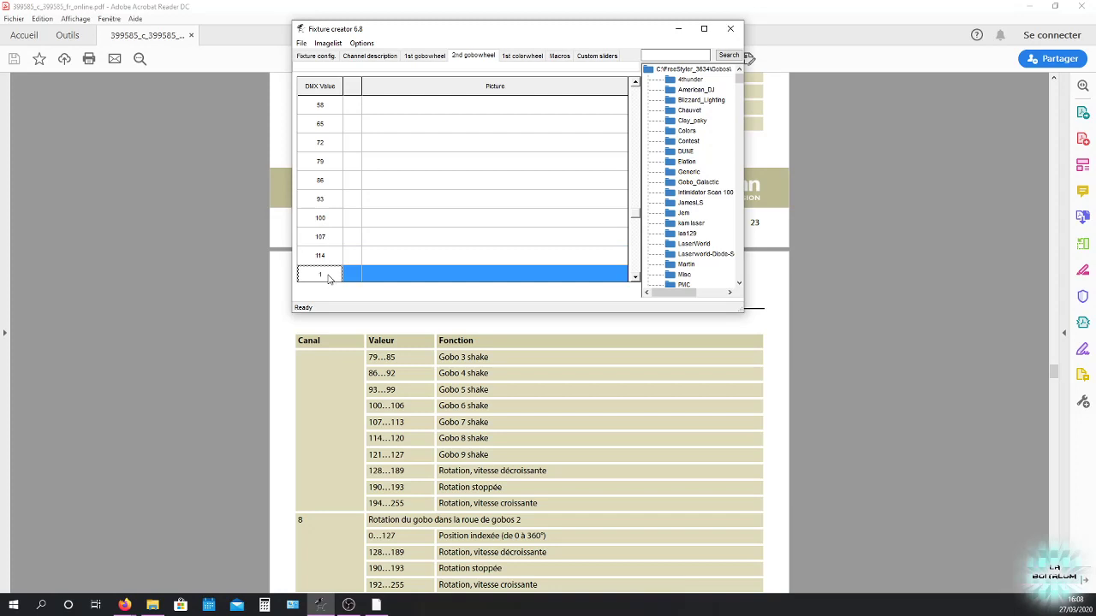
pyautogui.write('21')
pyautogui.press('Return')
# - Enter the rotation DMX values 128, 190 and 194 in the last three rows of the second gobo wheel
pyautogui.click(328, 226)
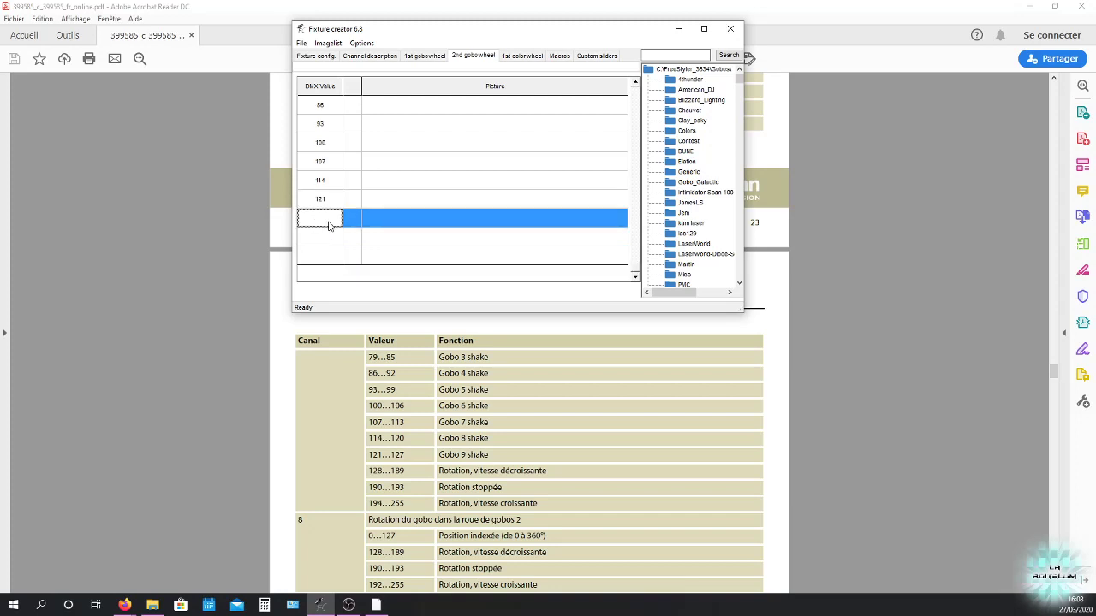
pyautogui.write('128')
pyautogui.press('Return')
pyautogui.click(319, 244)
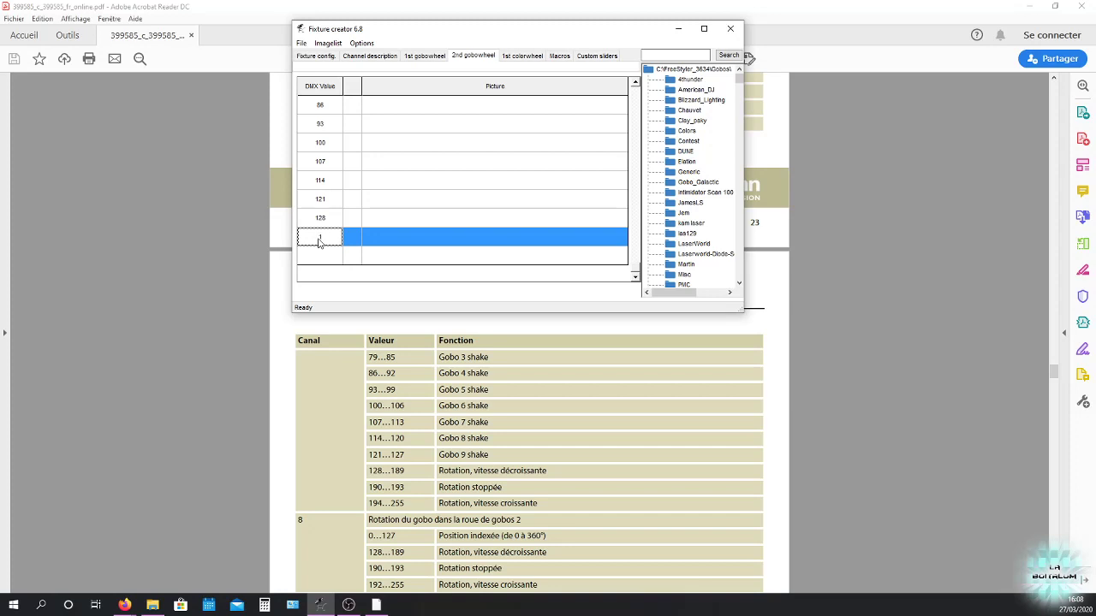
pyautogui.write('190')
pyautogui.press('Return')
pyautogui.click(330, 264)
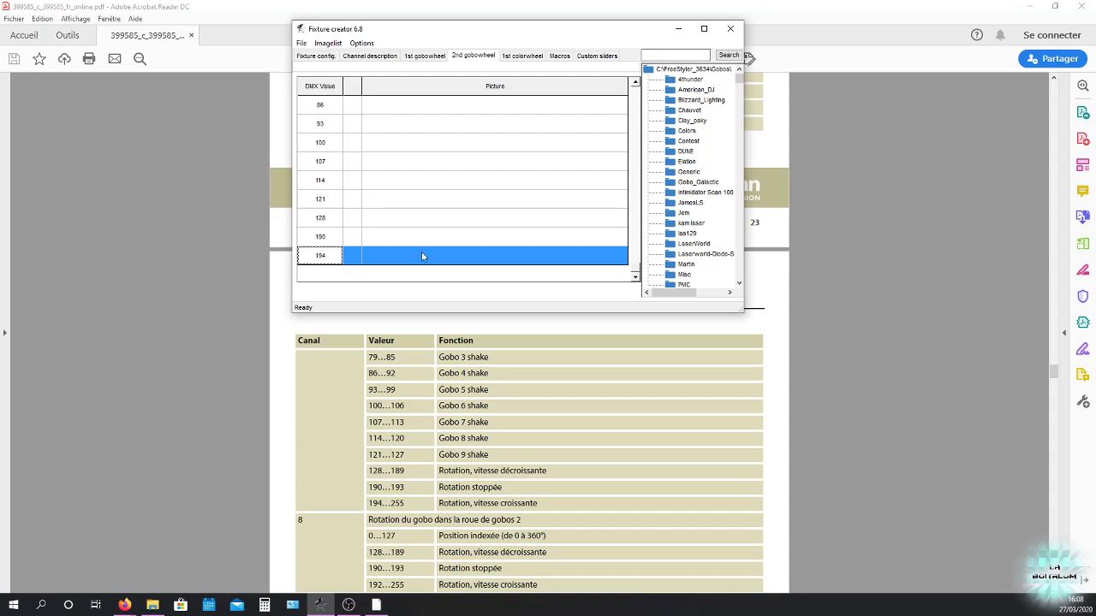
# - Assign the picture Open Gobo.bmp to the DMX value 0 row of the second gobo wheel
pyautogui.scroll(5, 445, 170)
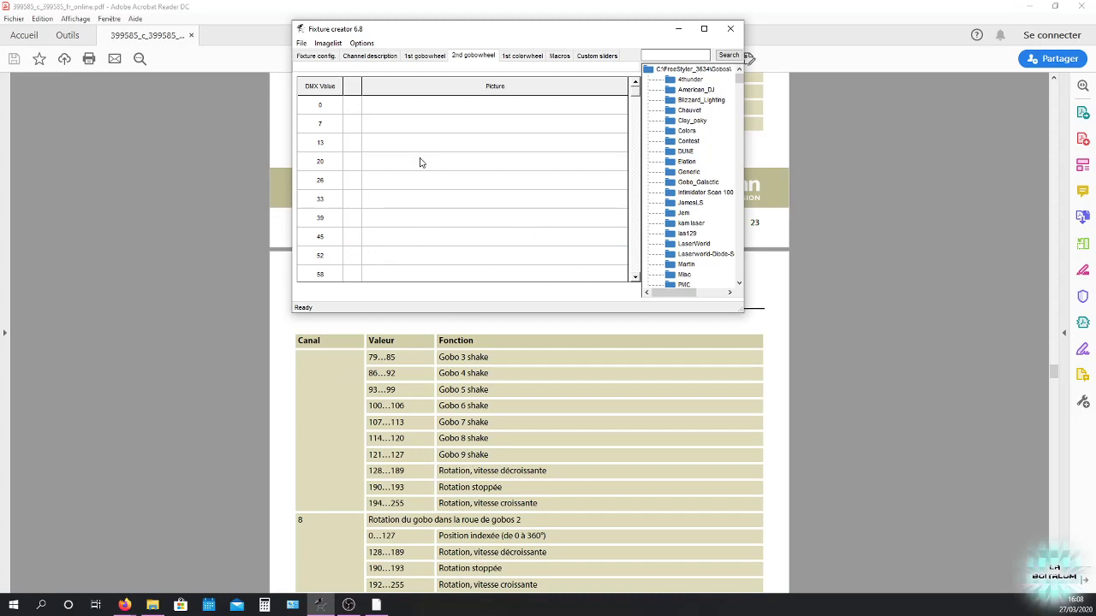
pyautogui.click(399, 114)
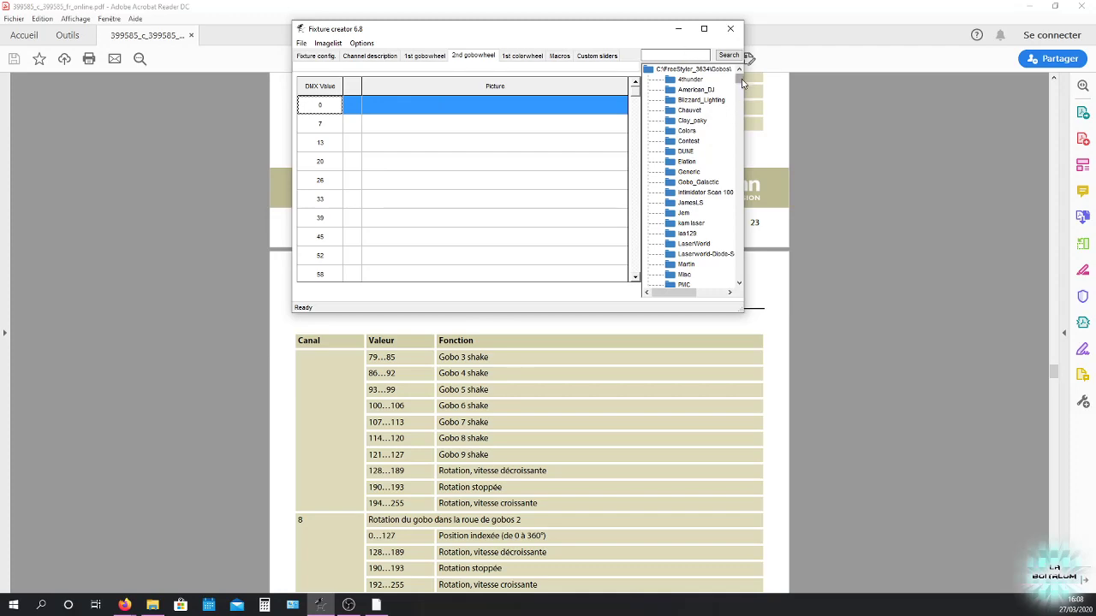
pyautogui.moveTo(740, 77); pyautogui.dragTo(748, 113)
pyautogui.scroll(-10, 526, 435)
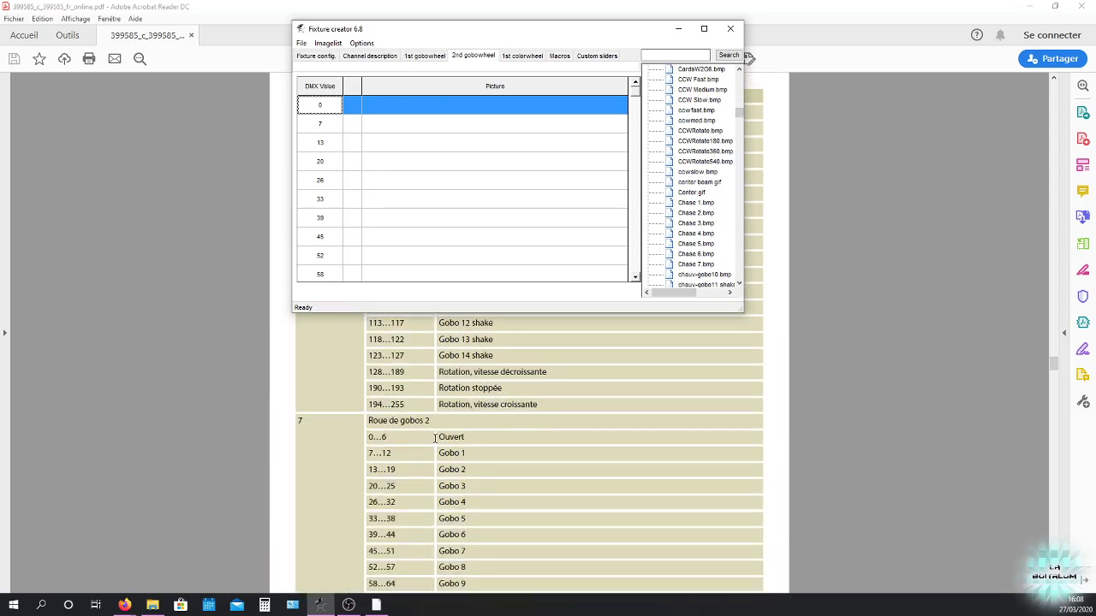
pyautogui.scroll(-8, 700, 176)
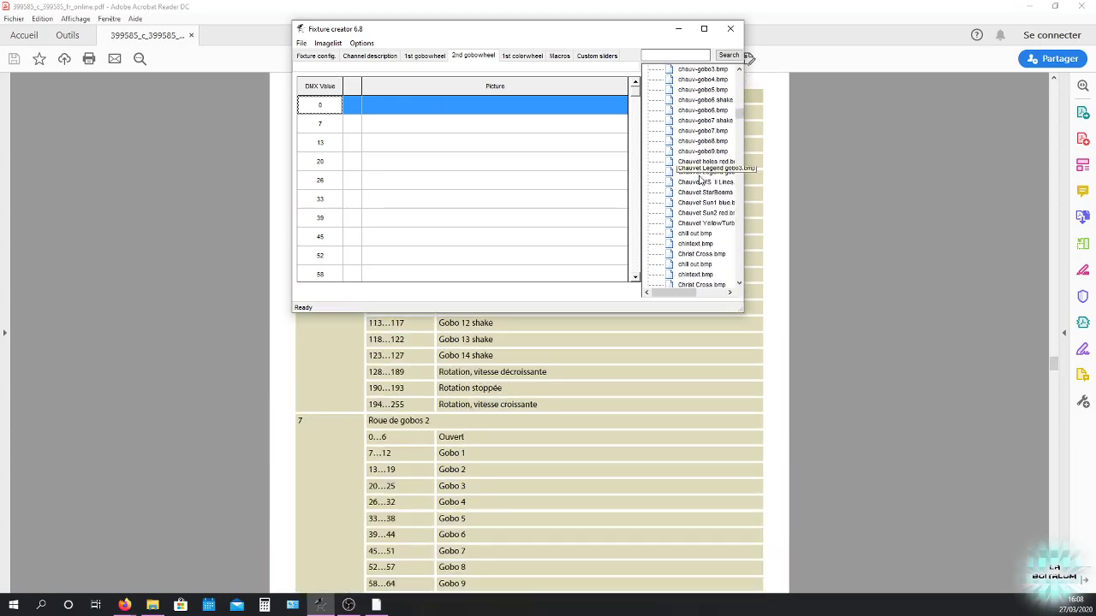
pyautogui.moveTo(740, 112); pyautogui.dragTo(739, 222)
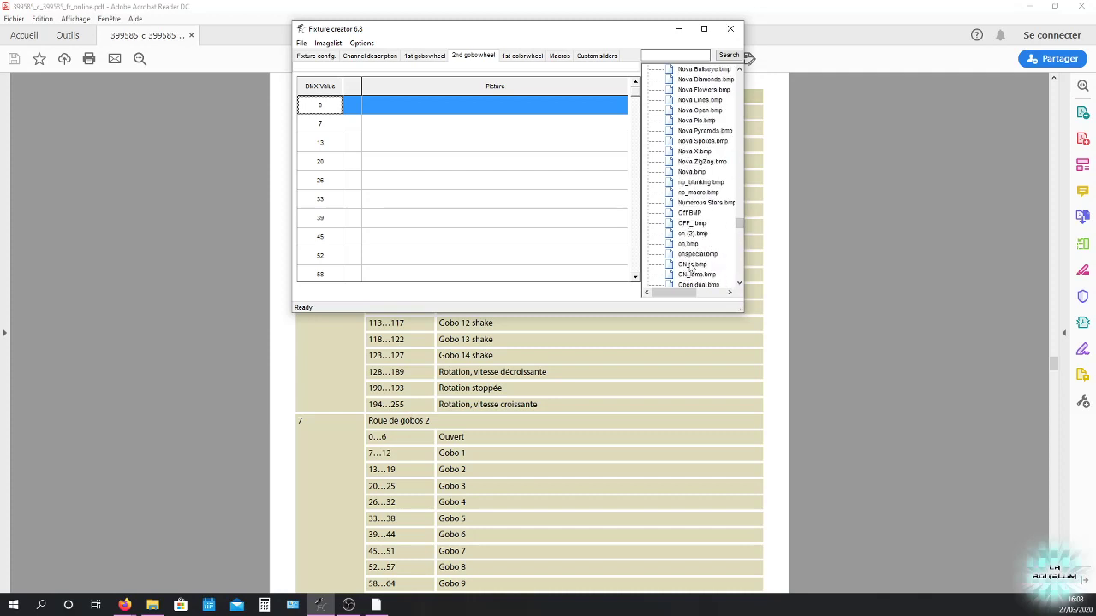
pyautogui.scroll(-2, 691, 221)
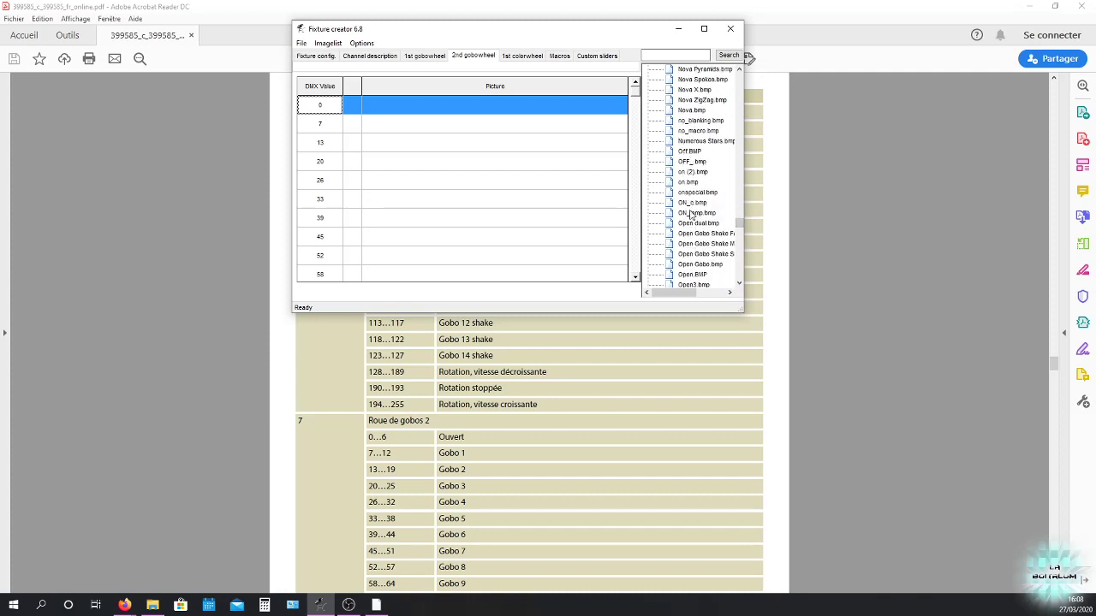
pyautogui.doubleClick(699, 264)
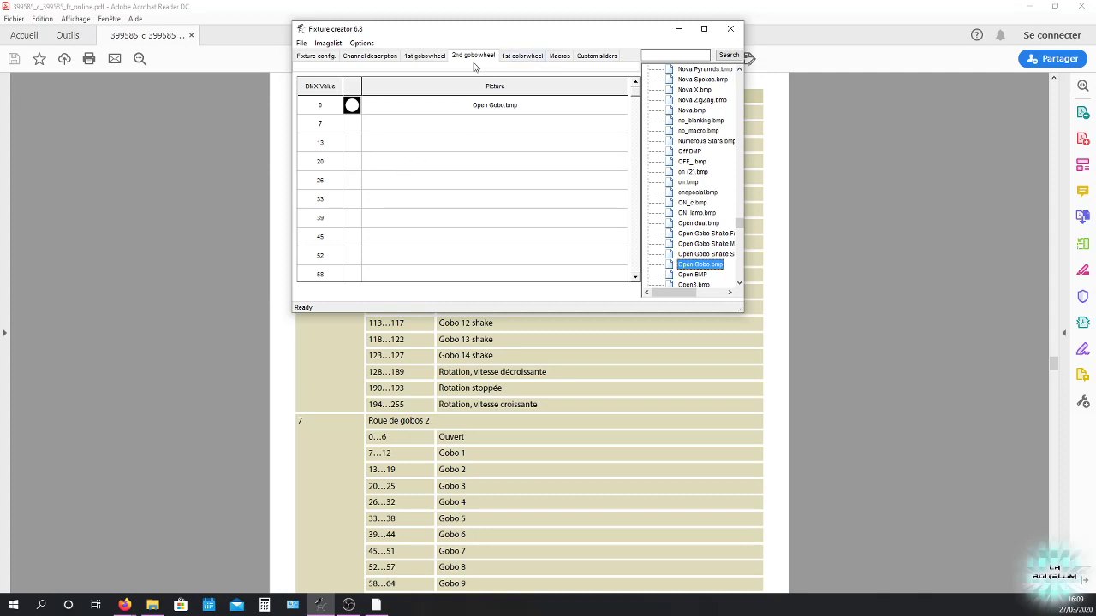
# - Open the first color wheel's table and find the channel 5 "Roue de couleurs" values in the PDF manual
pyautogui.click(513, 57)
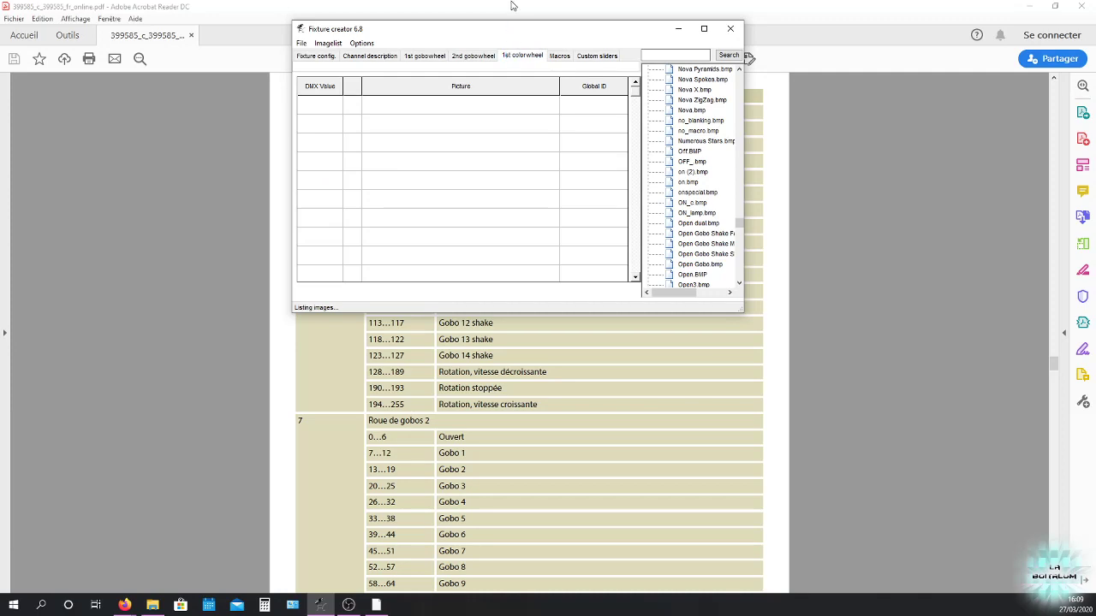
pyautogui.click(509, 13)
pyautogui.scroll(10, 451, 347)
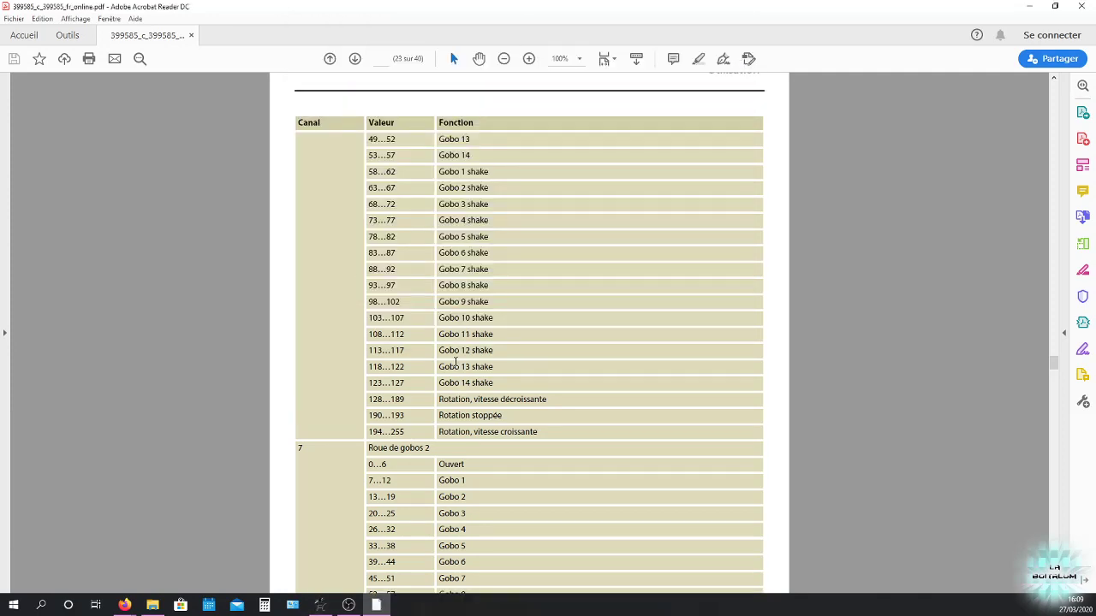
pyautogui.scroll(8, 389, 287)
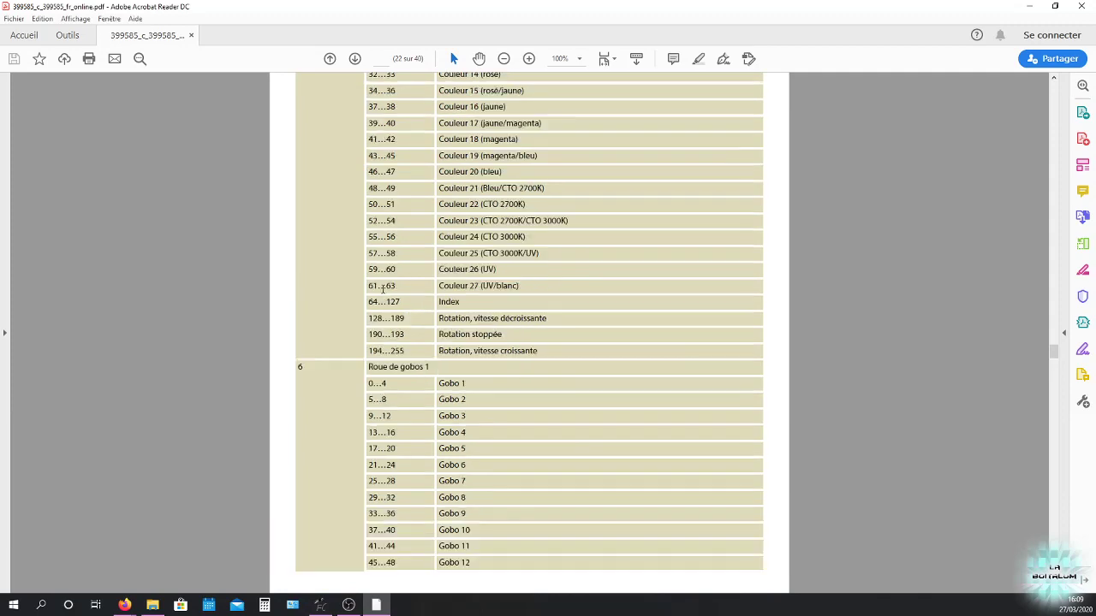
pyautogui.scroll(7, 402, 255)
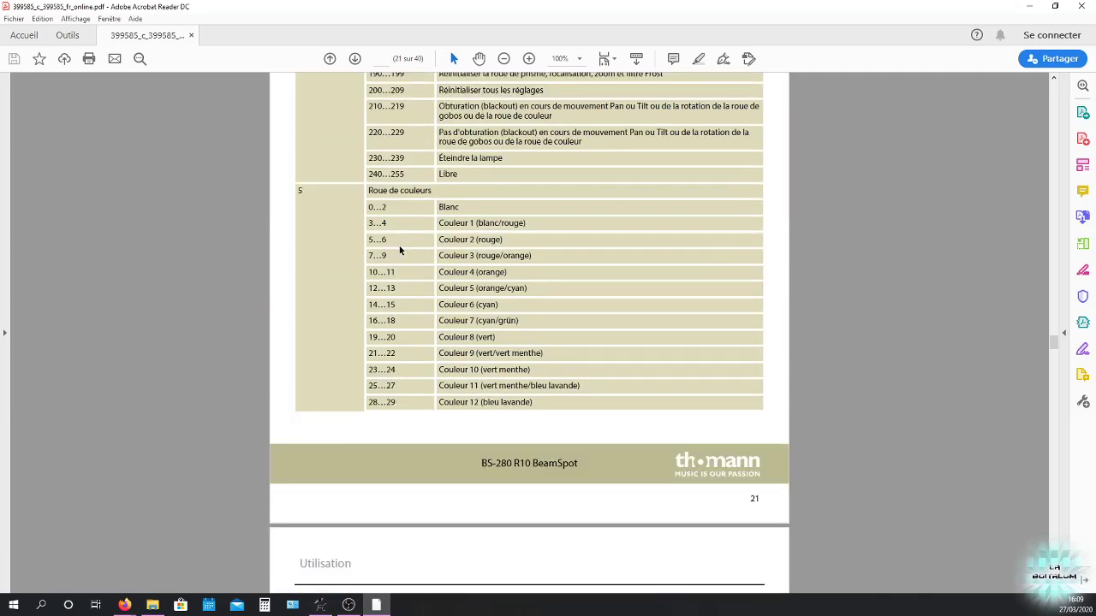
pyautogui.scroll(-1, 459, 207)
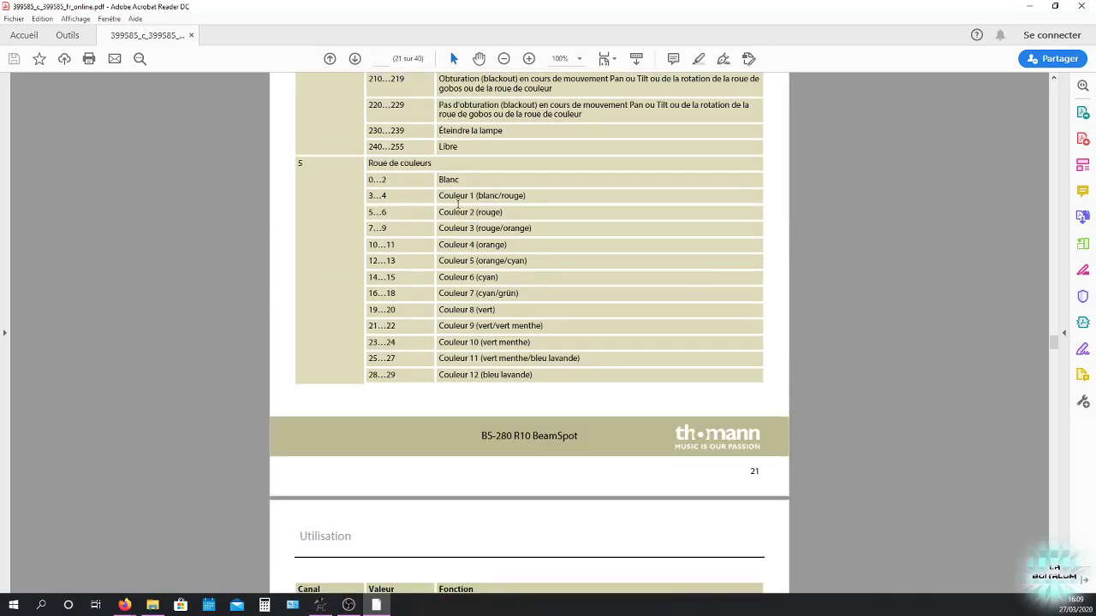
# - Return to the Fixture creator and arrange its window and the manual so the channel 5 color values are readable
pyautogui.click(320, 606)
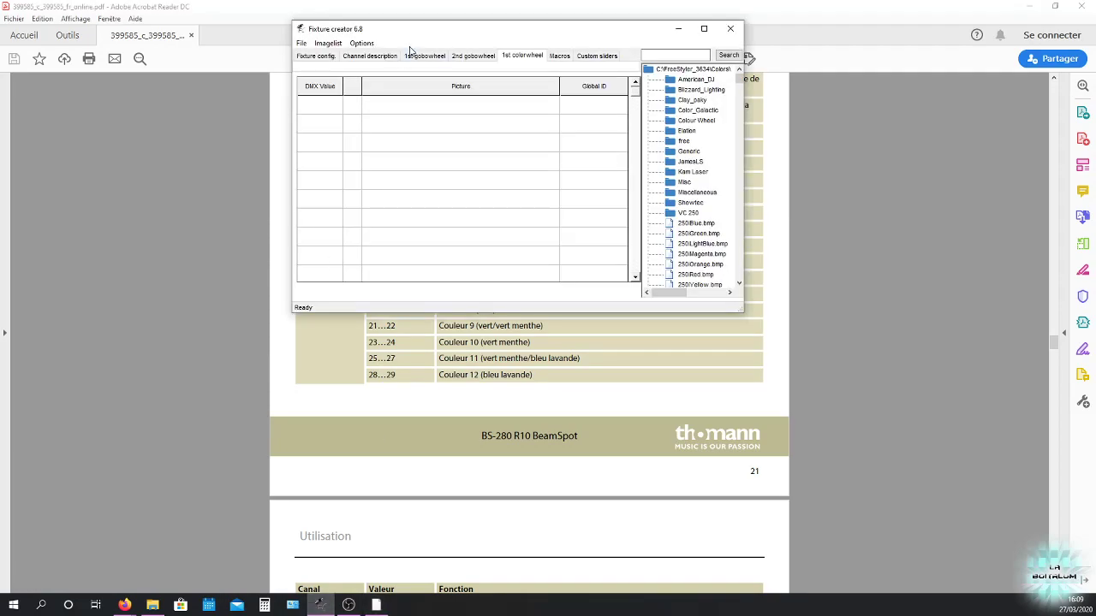
pyautogui.moveTo(459, 34); pyautogui.dragTo(503, 17)
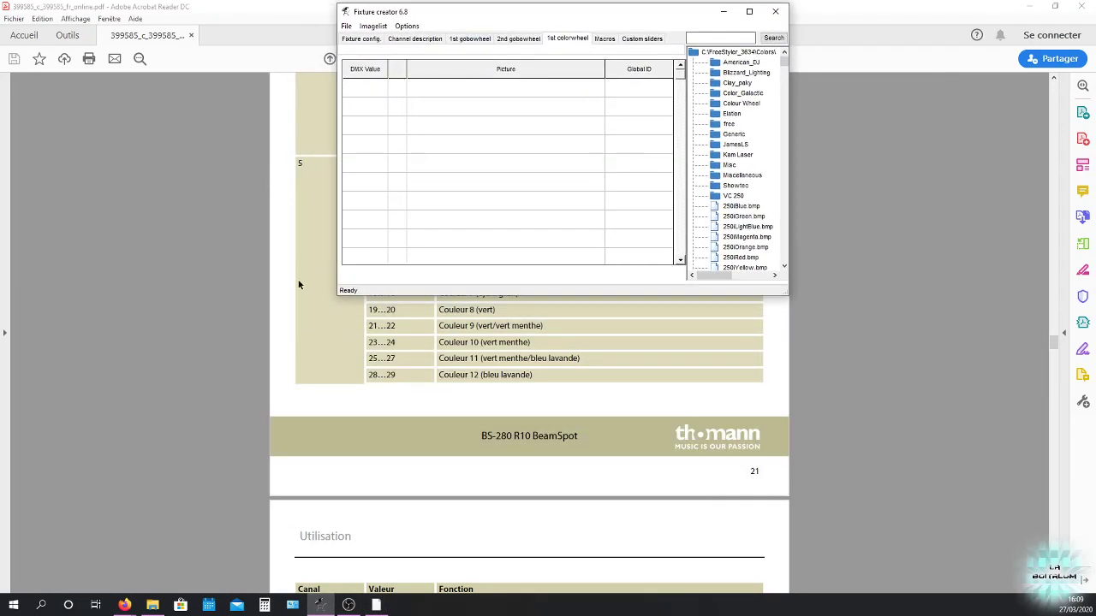
pyautogui.scroll(1, 296, 271)
pyautogui.scroll(2, 295, 271)
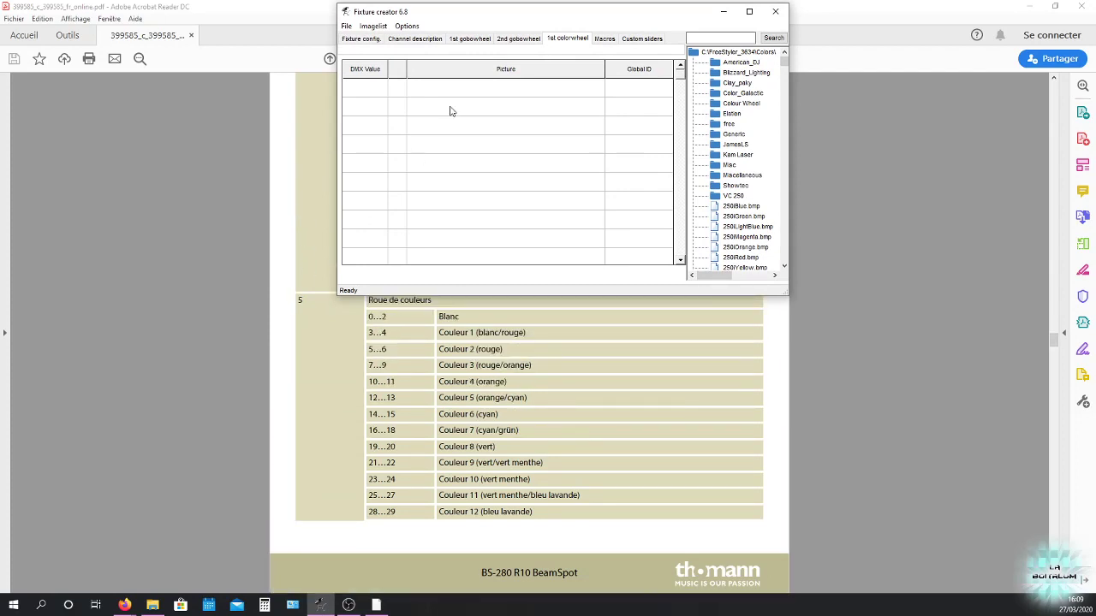
# - Enter the DMX values 0, 3, 5 and 7 in the first four rows of the first color wheel
pyautogui.click(366, 89)
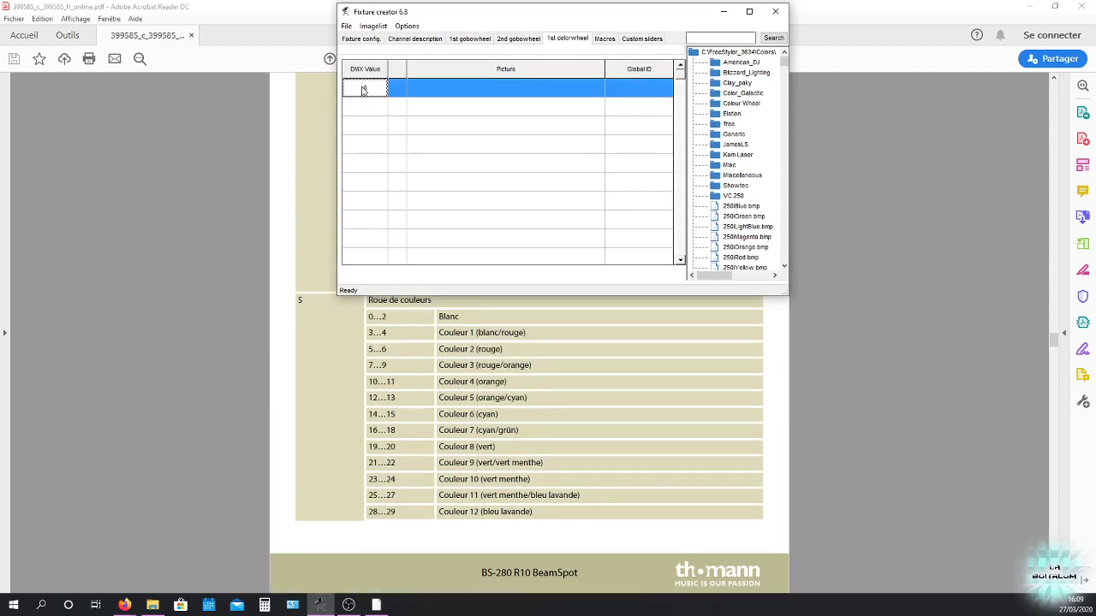
pyautogui.click(370, 109)
pyautogui.write('3')
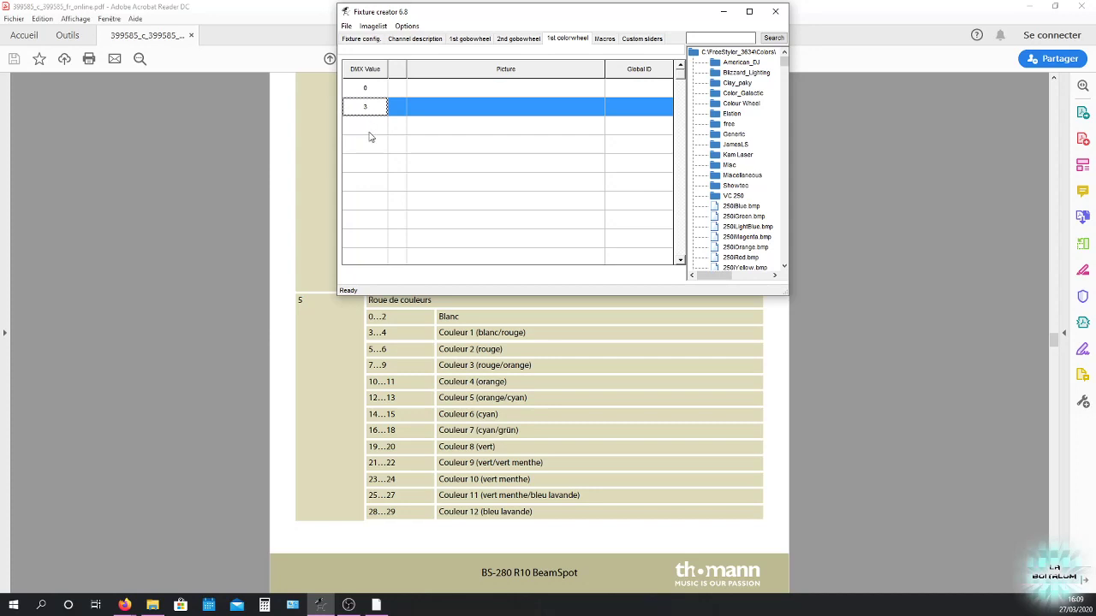
pyautogui.click(369, 133)
pyautogui.write('5')
pyautogui.click(372, 147)
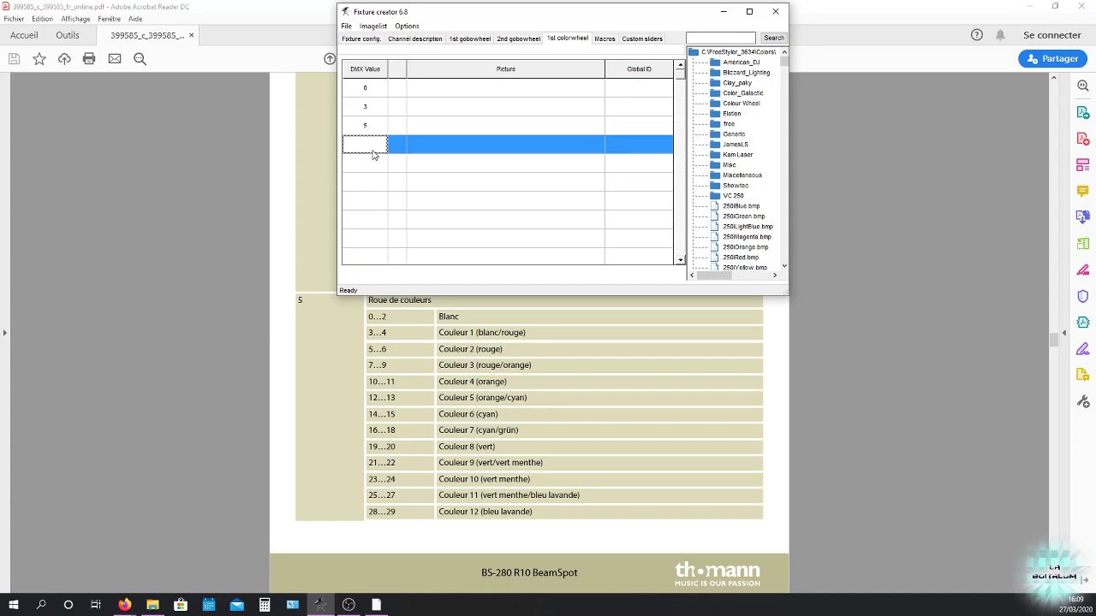
pyautogui.write('7')
# - Enter the DMX values 10, 12 and 14 in the fifth to seventh rows of the first color wheel
pyautogui.click(370, 168)
pyautogui.write('1')
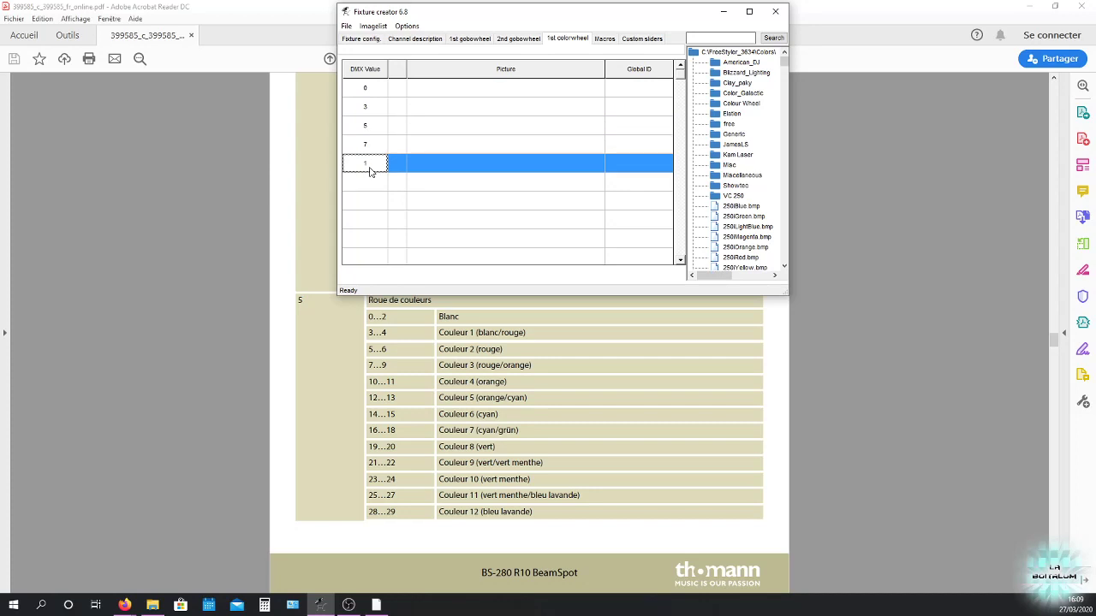
pyautogui.write('0')
pyautogui.click(369, 183)
pyautogui.write('12')
pyautogui.click(370, 202)
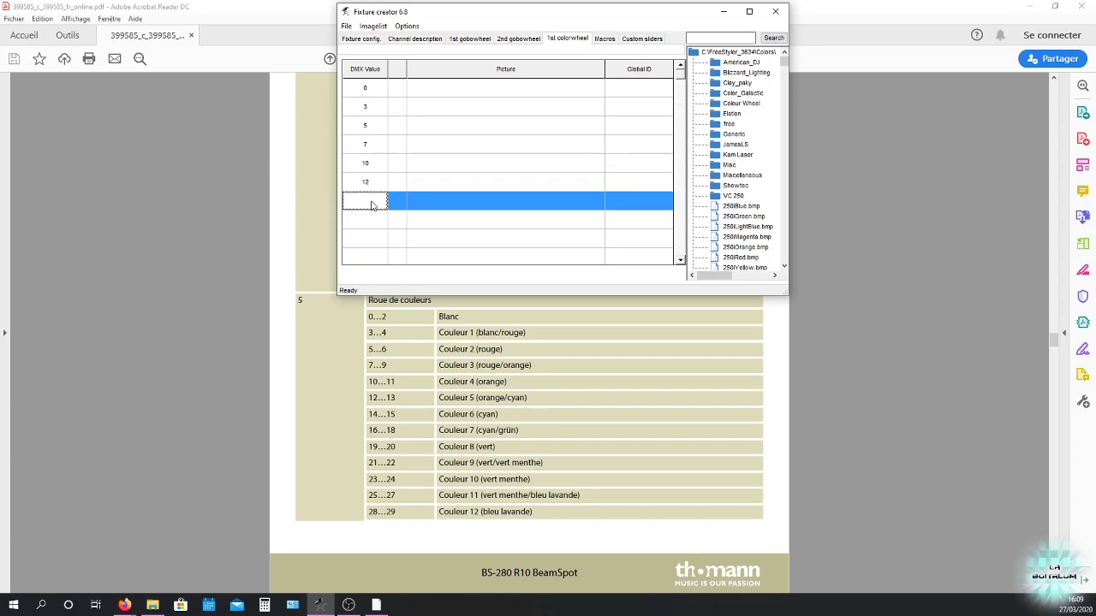
pyautogui.write('14')
# - Continue the first color wheel's table with the DMX values 16, 19 and 21
pyautogui.click(372, 221)
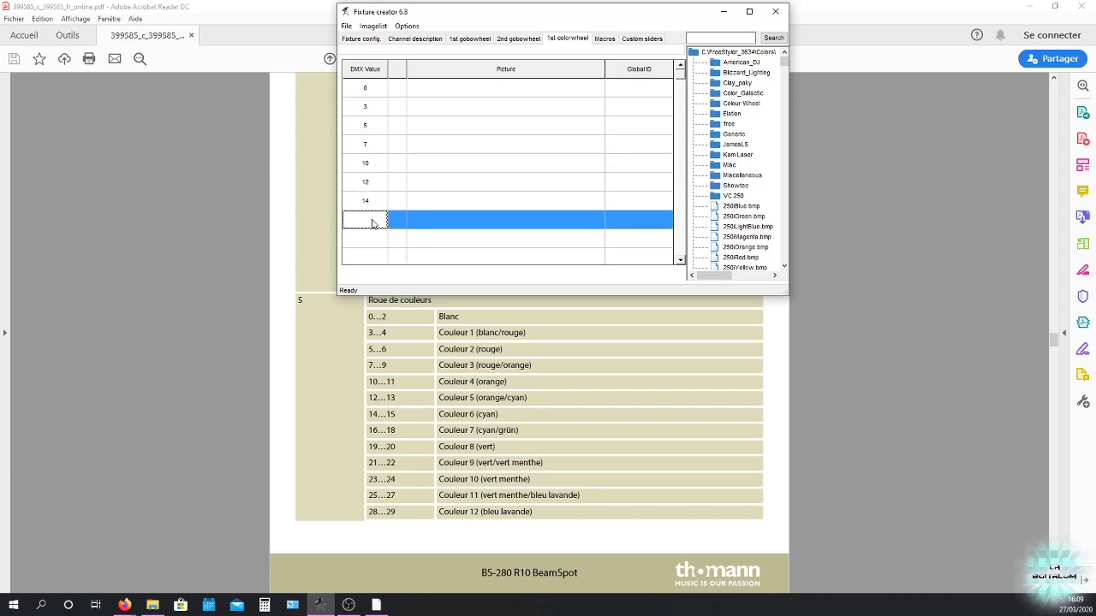
pyautogui.write('16')
pyautogui.click(366, 239)
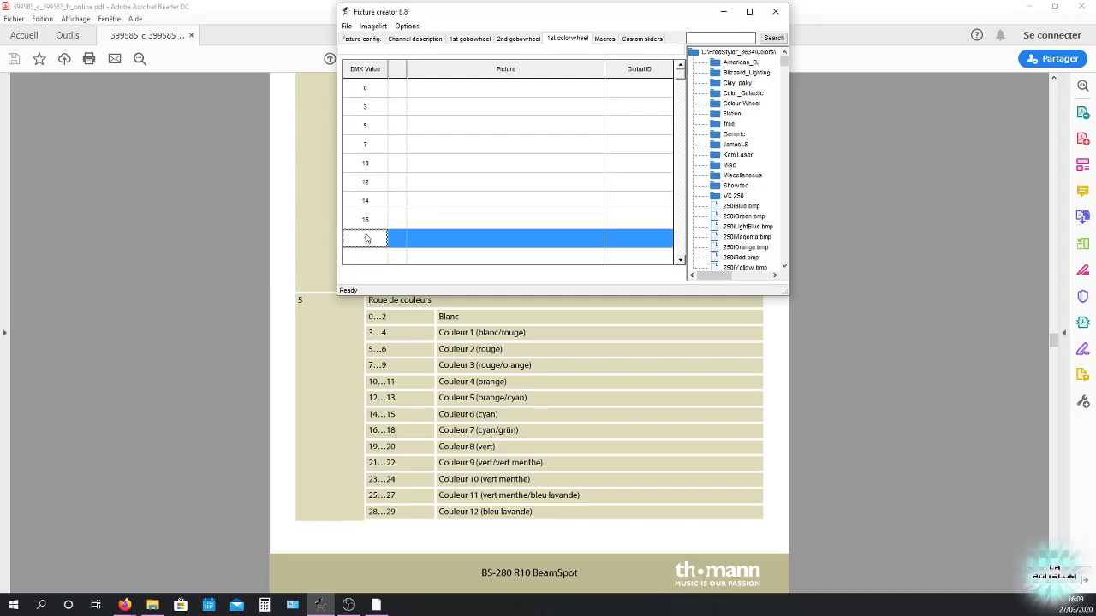
pyautogui.write('19')
pyautogui.click(364, 258)
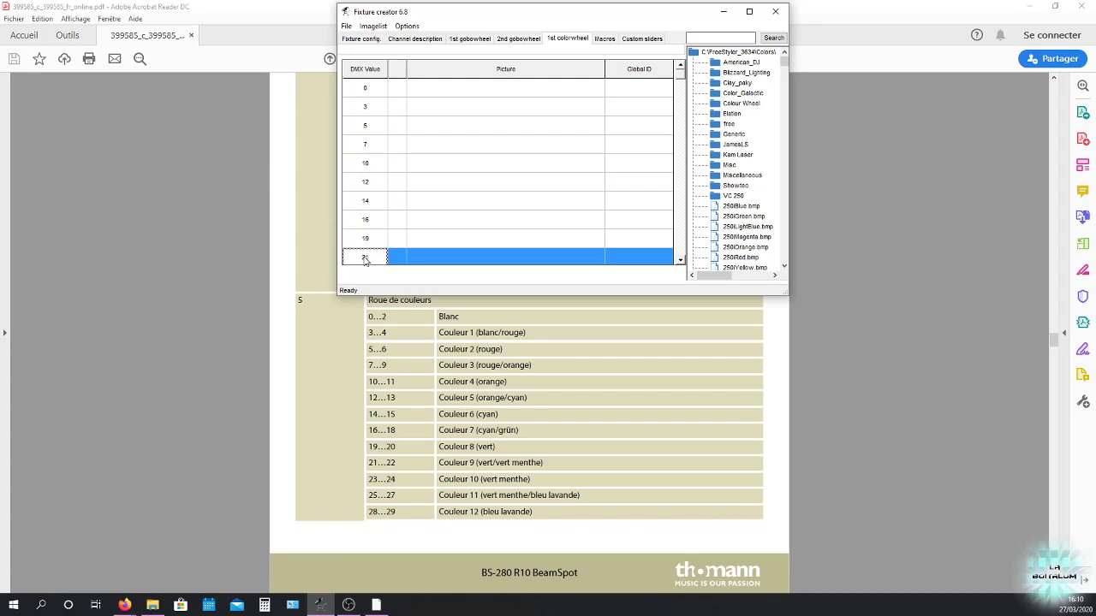
# - Add the DMX values 23, 25 and 28 in the rows below 21 of the first color wheel
pyautogui.scroll(-3, 410, 210)
pyautogui.click(369, 108)
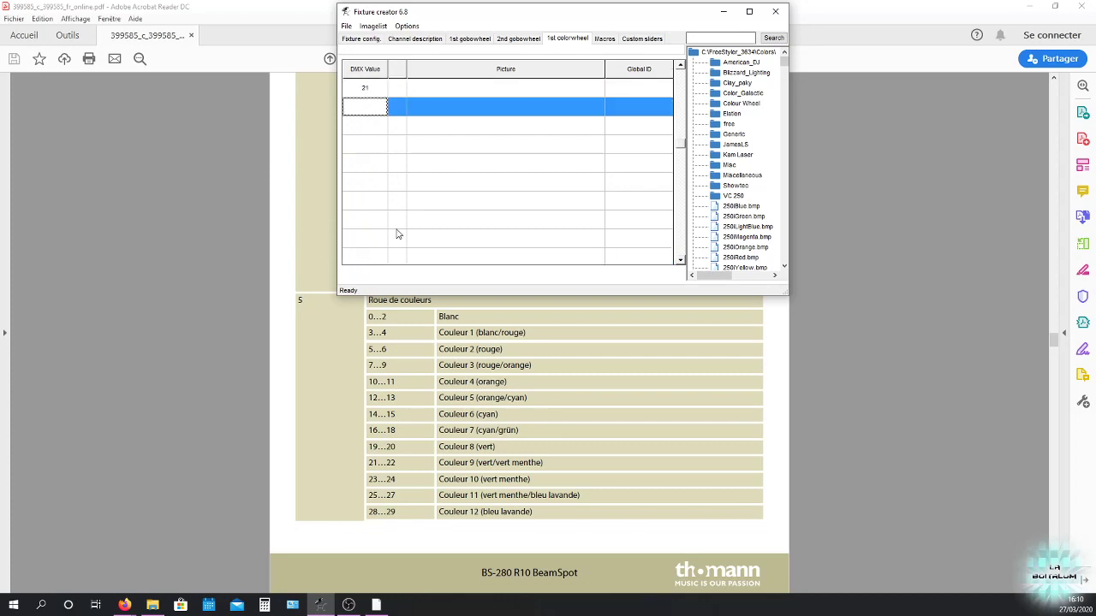
pyautogui.write('23')
pyautogui.click(363, 126)
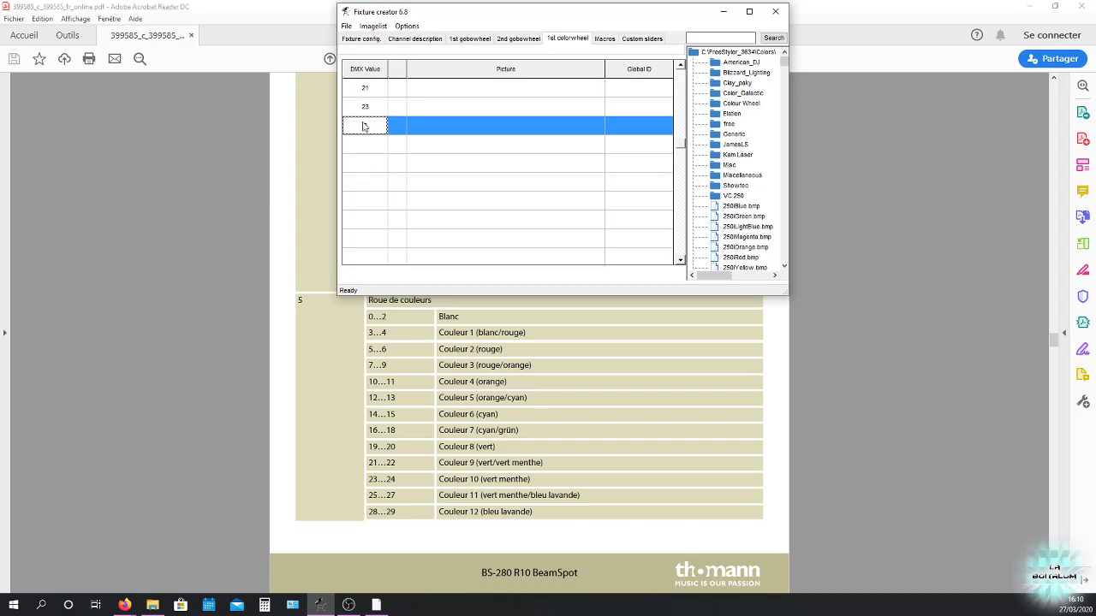
pyautogui.write('25')
pyautogui.click(368, 151)
pyautogui.write('2')
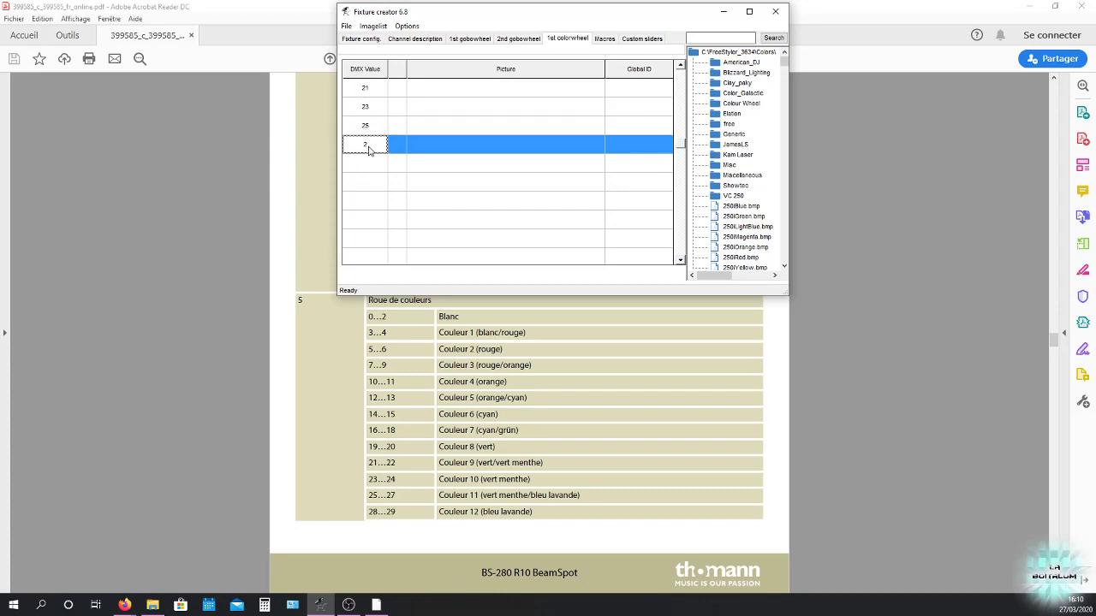
pyautogui.write('8')
# - Enter the DMX values 30, 32 and 34 from the manual's continued channel 5 list in the following color wheel rows
pyautogui.scroll(-5, 473, 334)
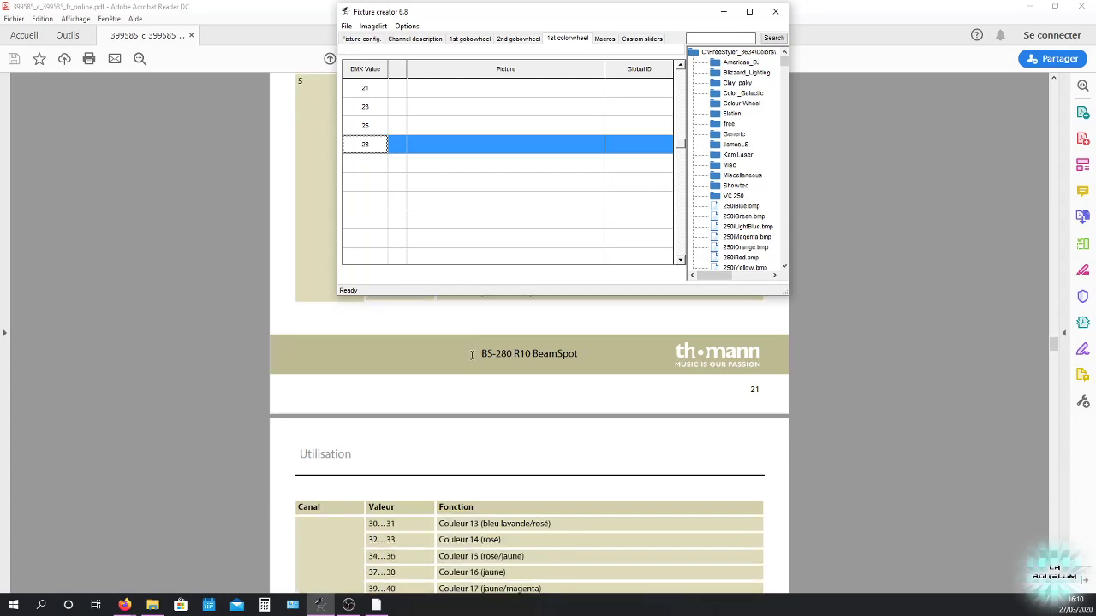
pyautogui.scroll(-5, 471, 356)
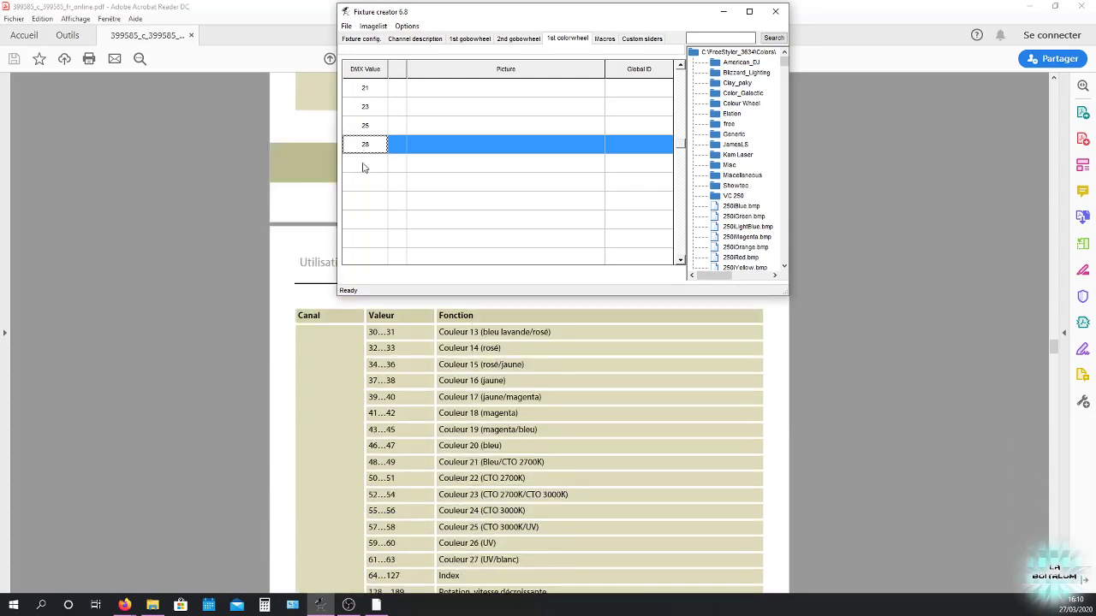
pyautogui.click(363, 164)
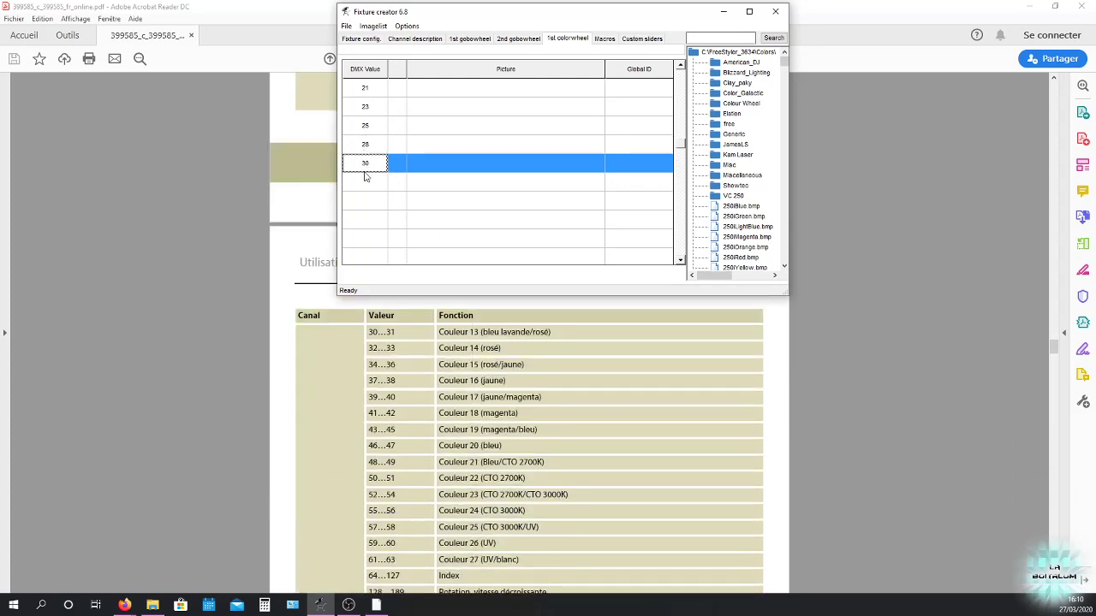
pyautogui.click(366, 183)
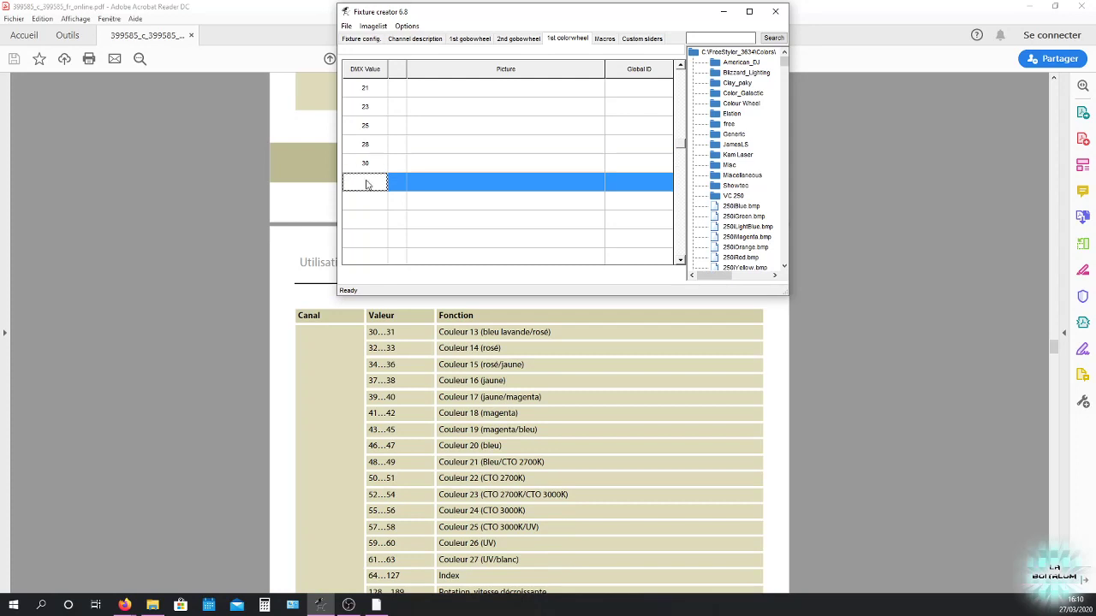
pyautogui.write('32')
pyautogui.click(377, 206)
pyautogui.write('34')
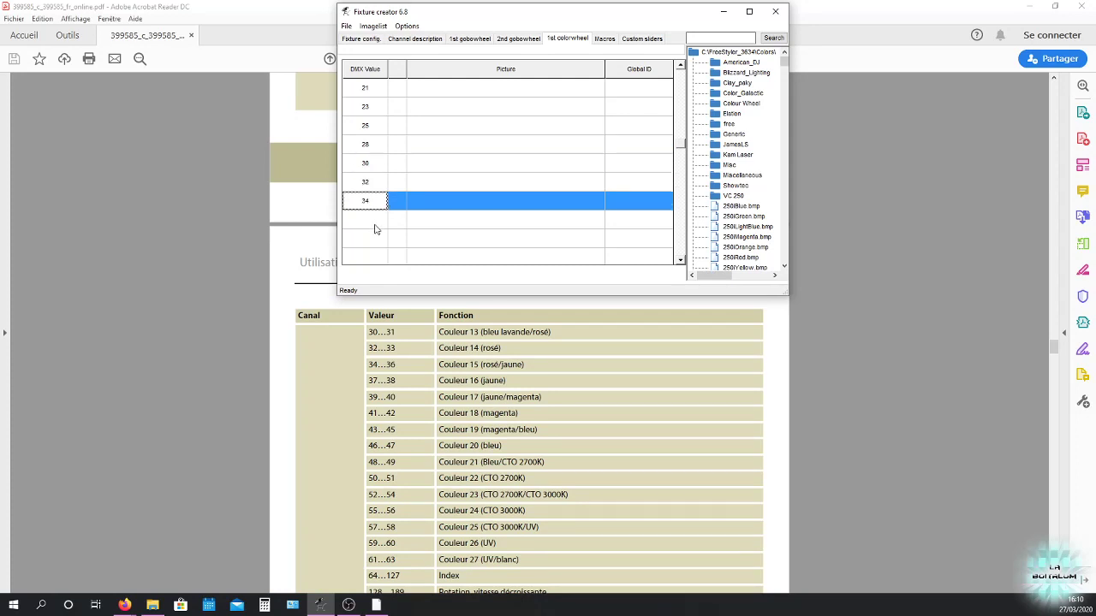
# - Enter the DMX values 37, 39 and 41 in the rows below 34 of the first color wheel
pyautogui.click(373, 228)
pyautogui.write('3')
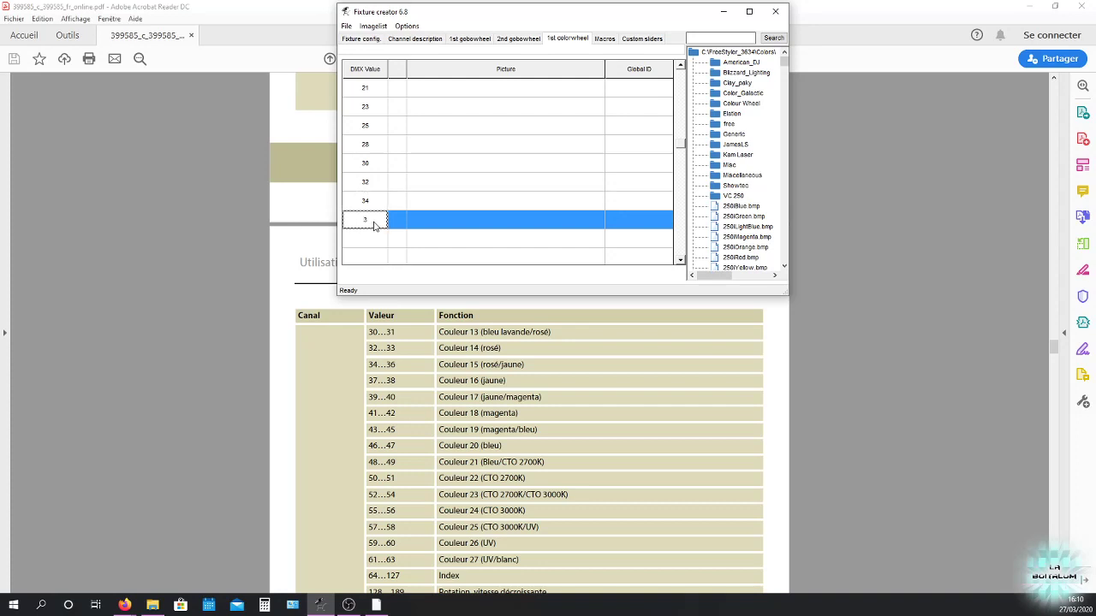
pyautogui.write('7')
pyautogui.click(371, 244)
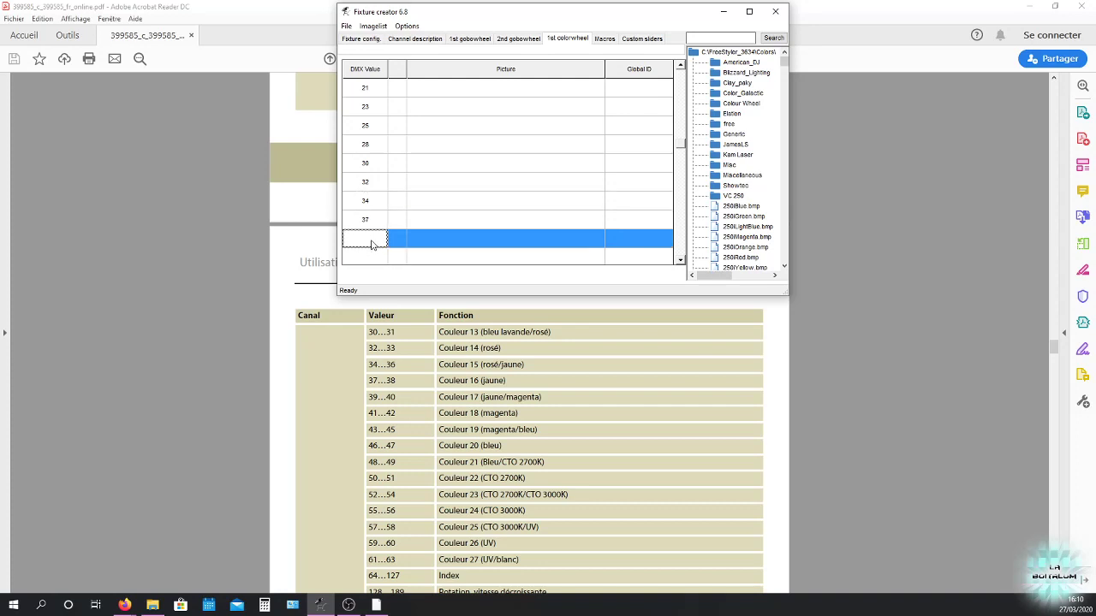
pyautogui.write('39')
pyautogui.click(375, 257)
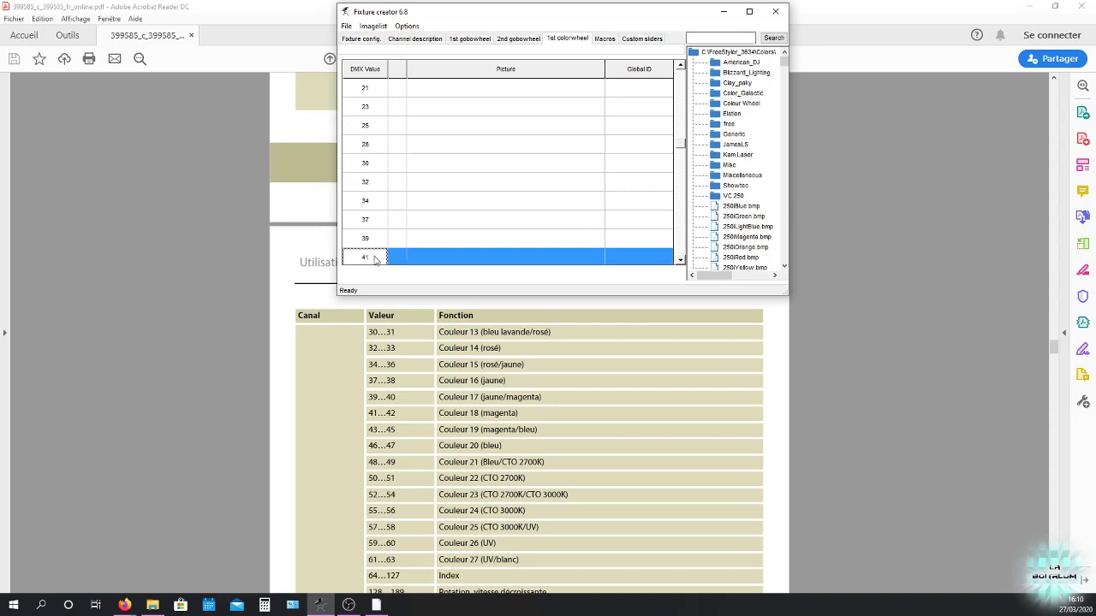
pyautogui.write('41')
# - Fill the five rows below 41 of the first color wheel with the DMX values 43, 46, 48, 50 and 52
pyautogui.click(369, 112)
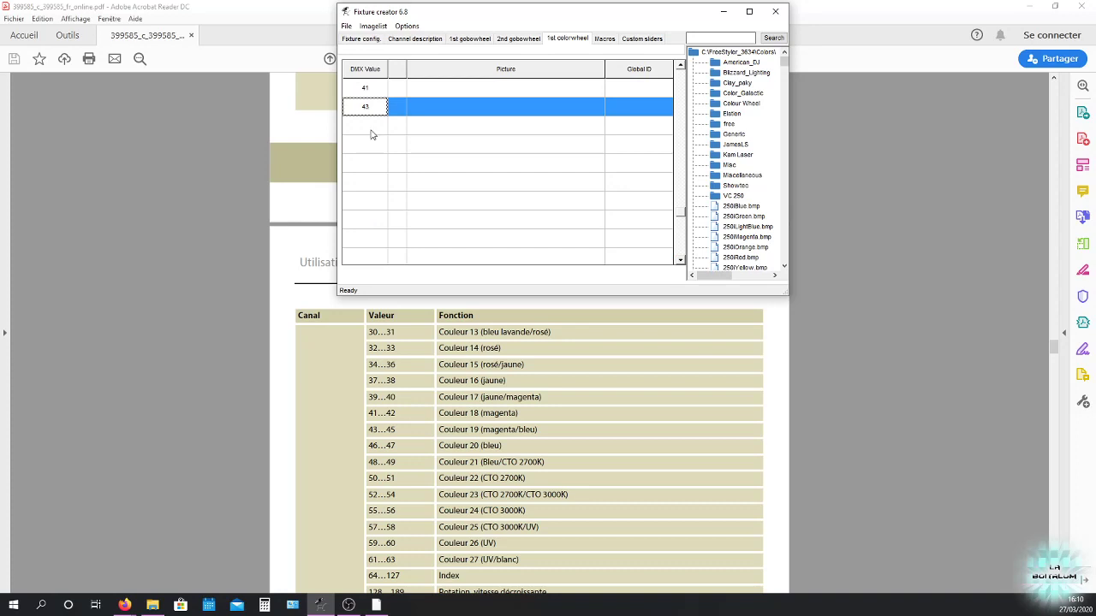
pyautogui.click(373, 128)
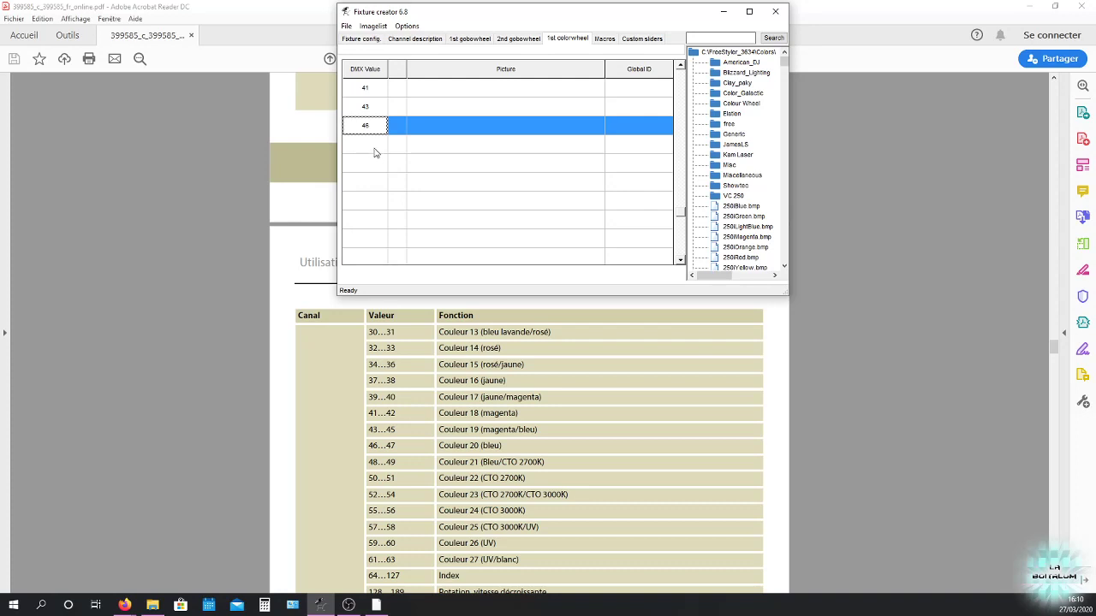
pyautogui.click(375, 152)
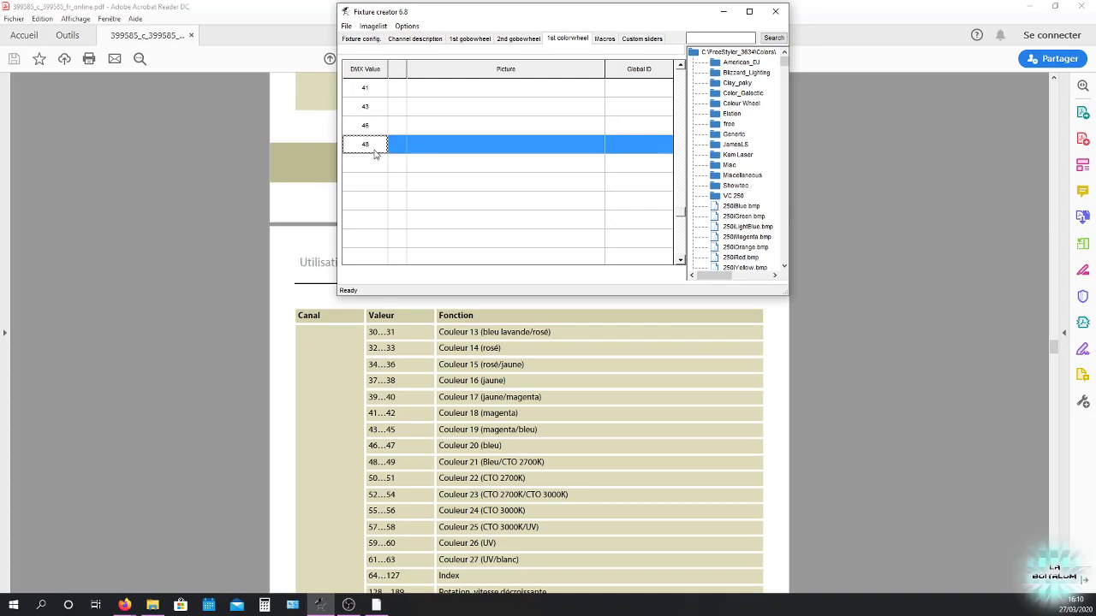
pyautogui.click(381, 168)
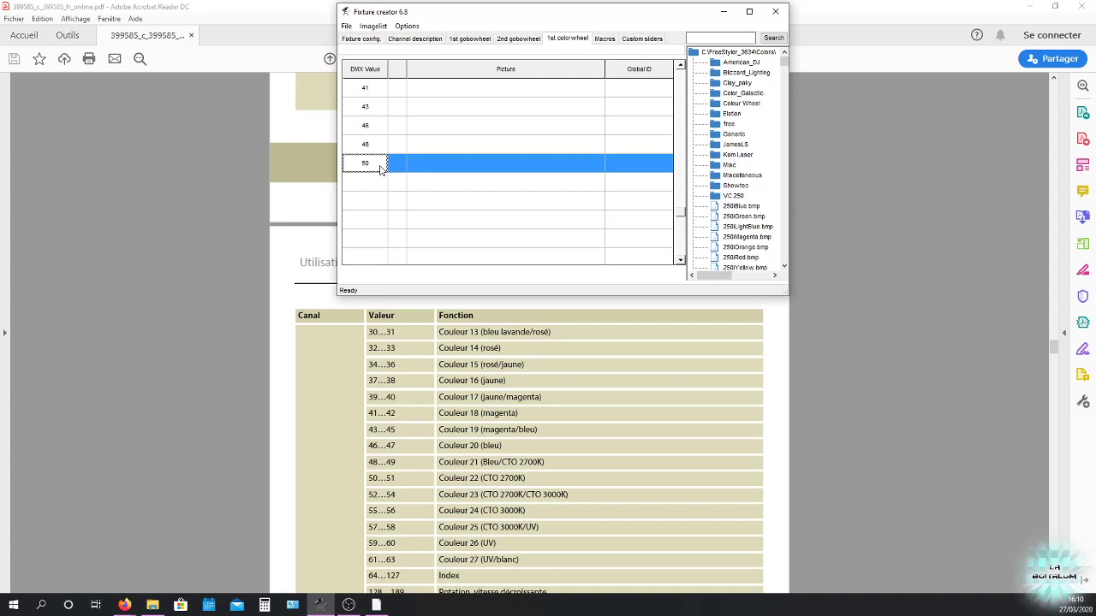
pyautogui.click(374, 187)
pyautogui.write('52')
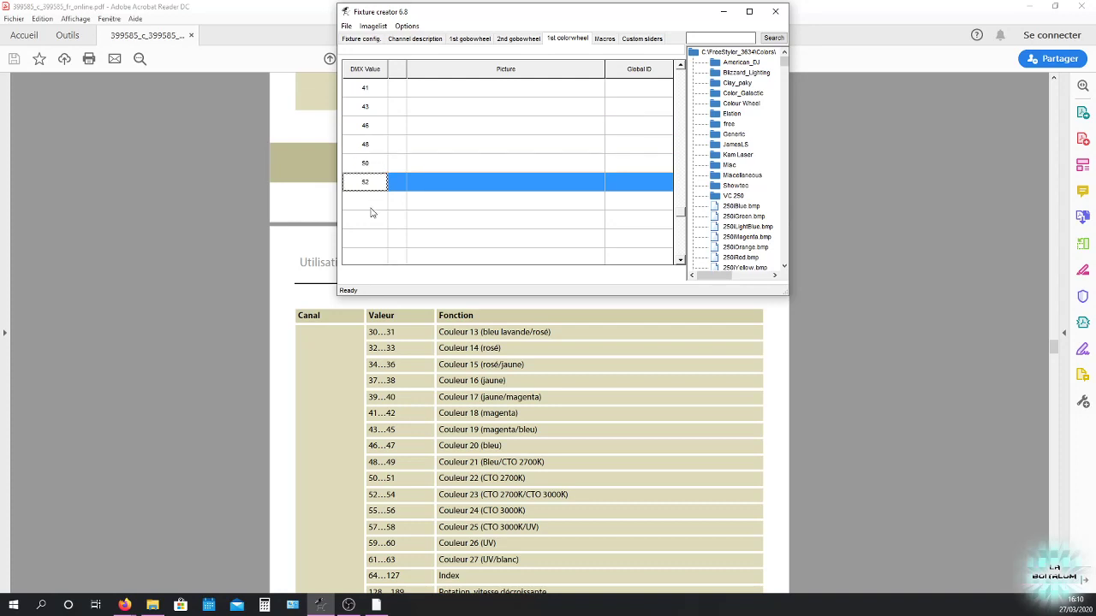
# - Enter the DMX values 55, 57, 59 and 61 in the rows below 52 of the first color wheel
pyautogui.click(370, 205)
pyautogui.write('5')
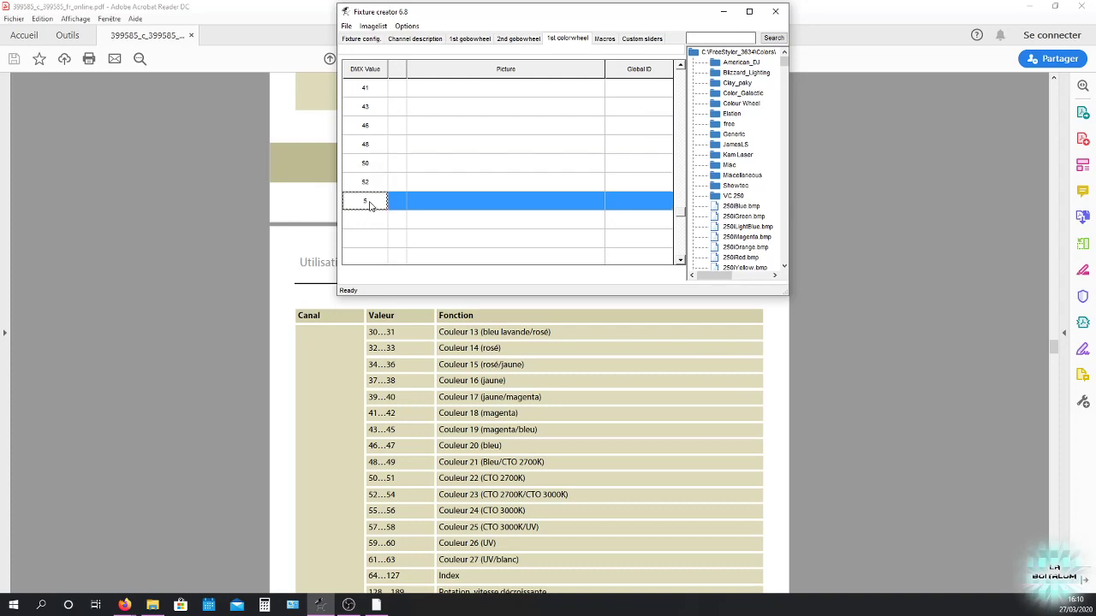
pyautogui.write('5')
pyautogui.click(373, 224)
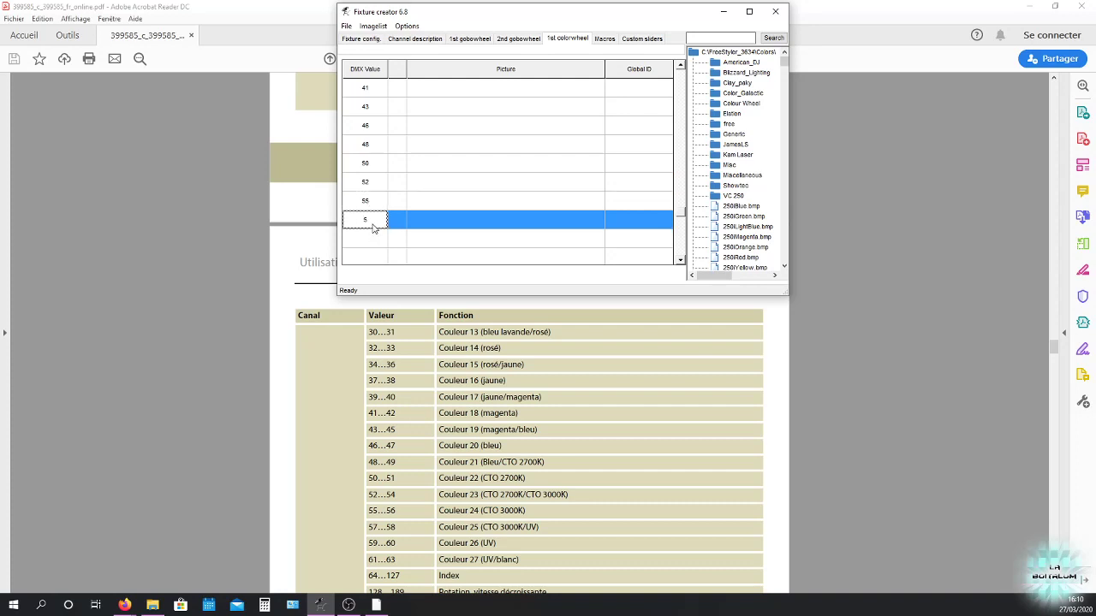
pyautogui.write('57')
pyautogui.click(370, 241)
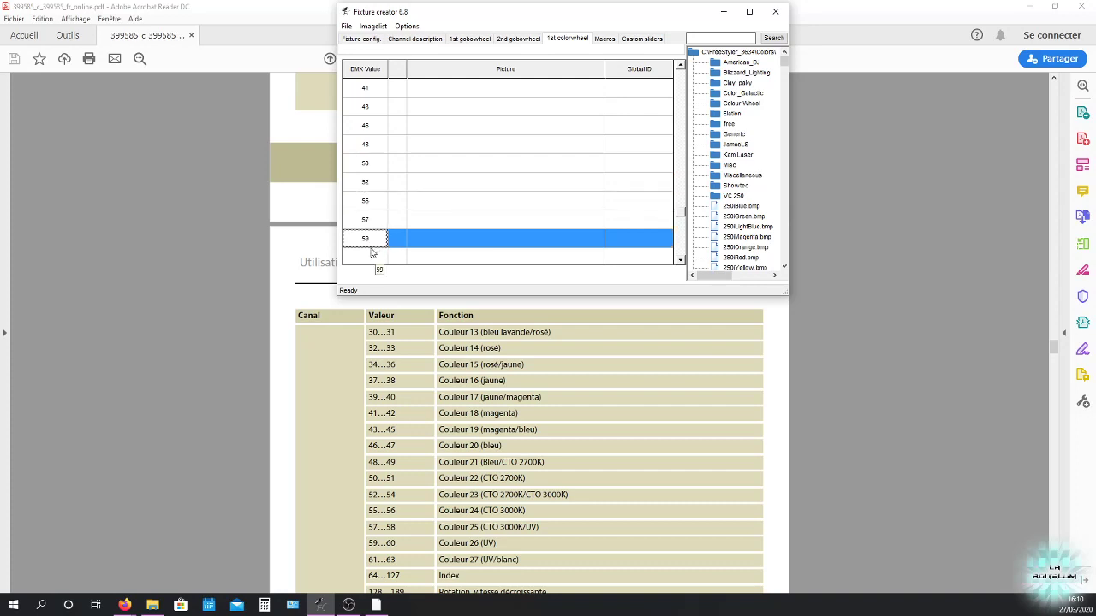
pyautogui.click(371, 258)
pyautogui.write('61')
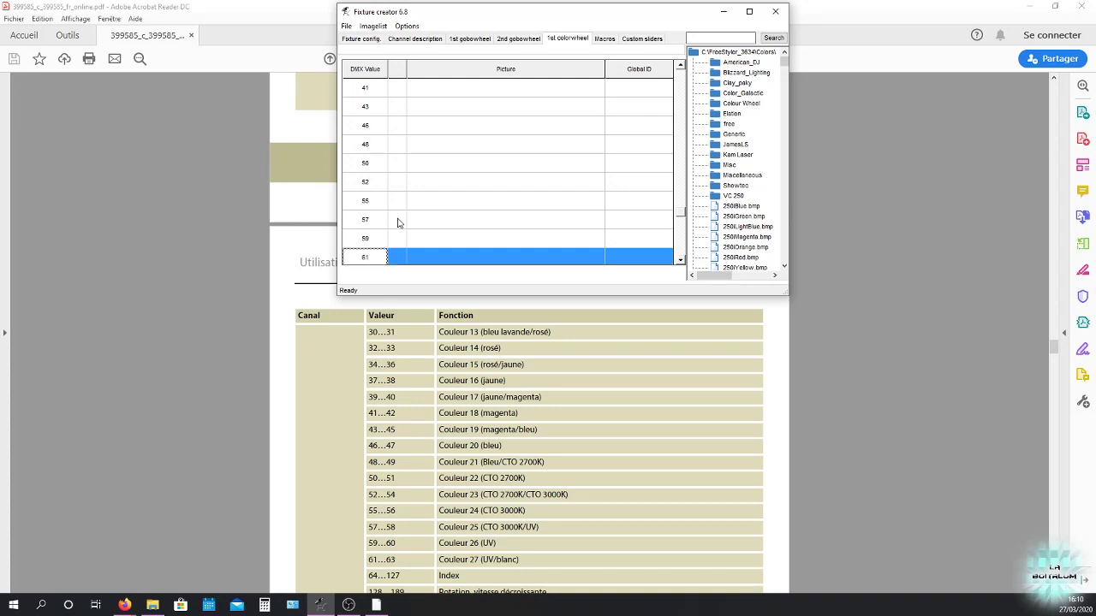
# - Complete the first color wheel's last four rows with the index and rotation DMX values 64, 128, 190 and 194
pyautogui.scroll(-2, 399, 222)
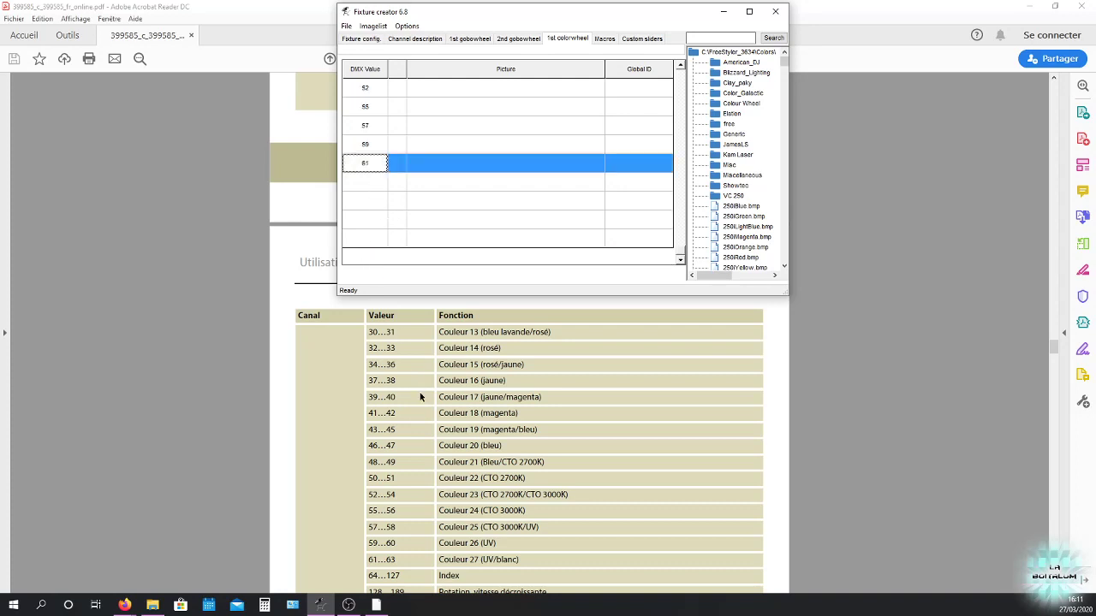
pyautogui.scroll(-2, 414, 362)
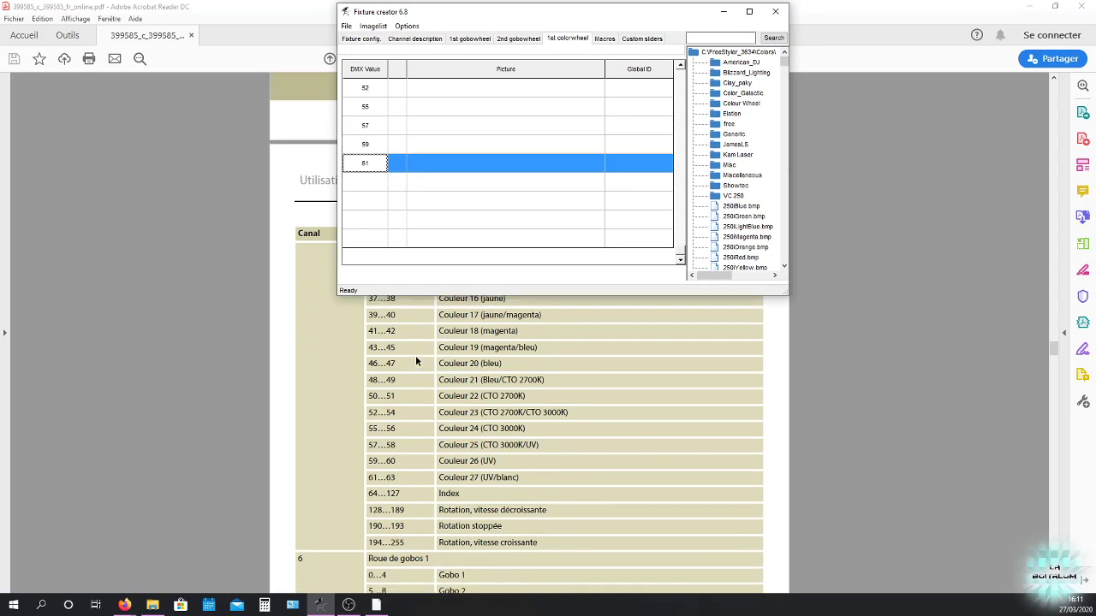
pyautogui.click(366, 182)
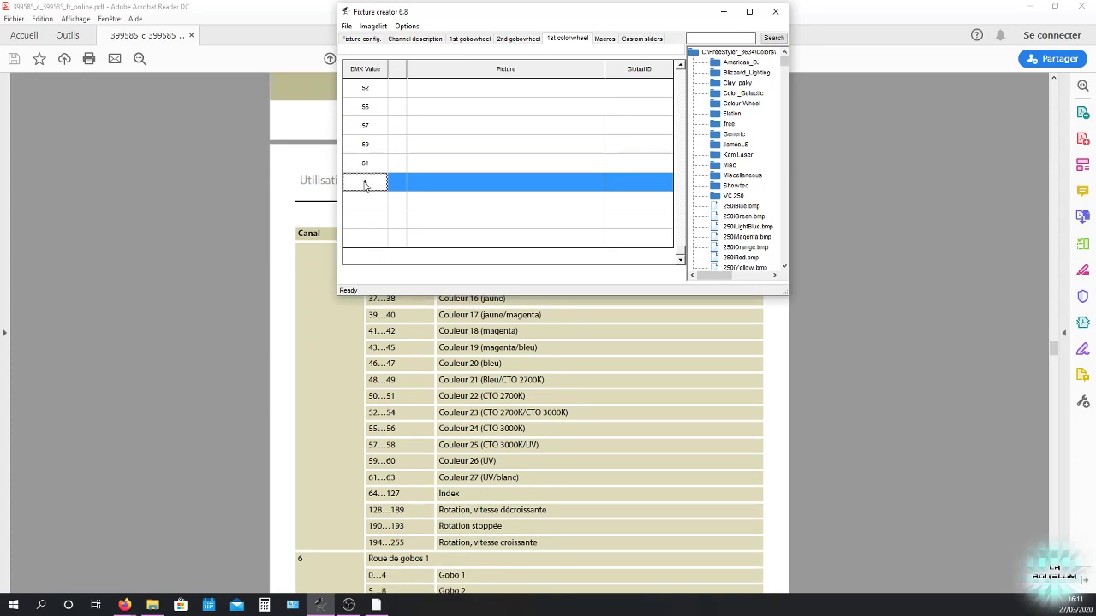
pyautogui.click(370, 203)
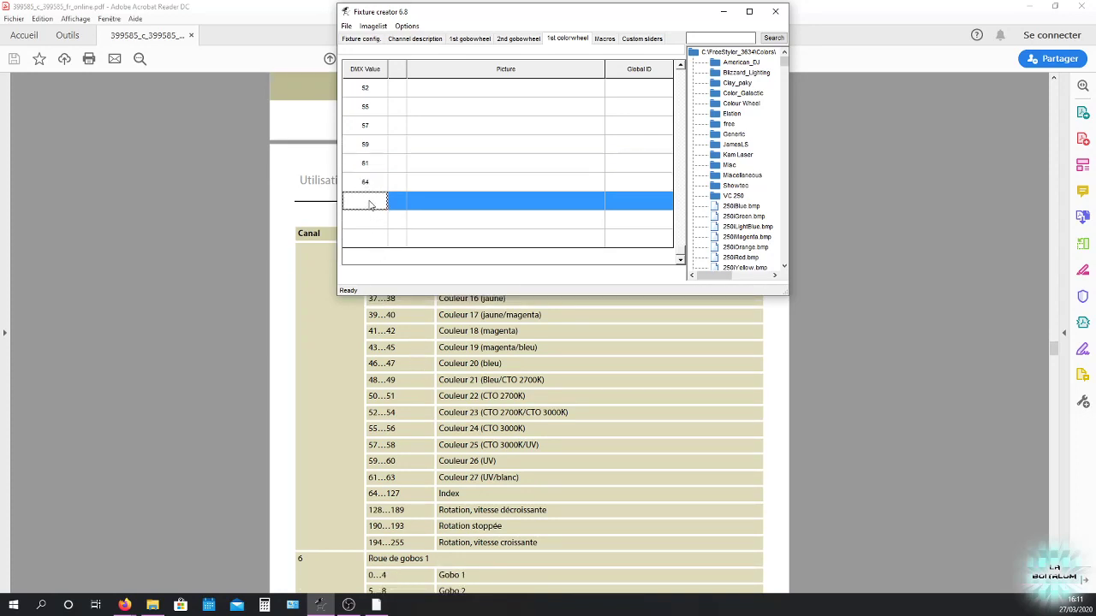
pyautogui.write('128')
pyautogui.click(366, 224)
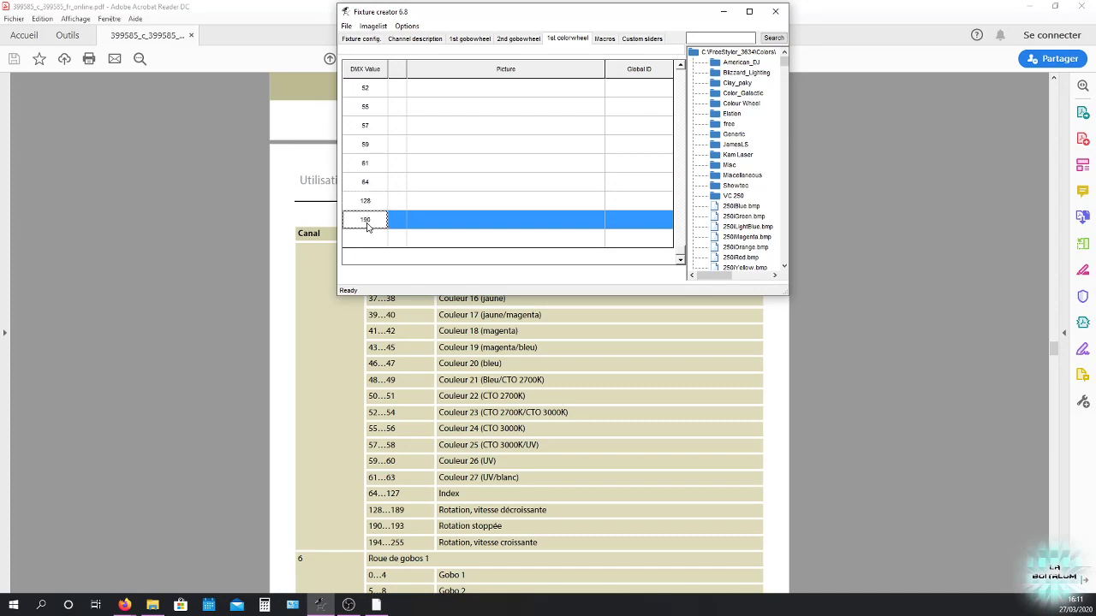
pyautogui.click(368, 243)
pyautogui.write('19')
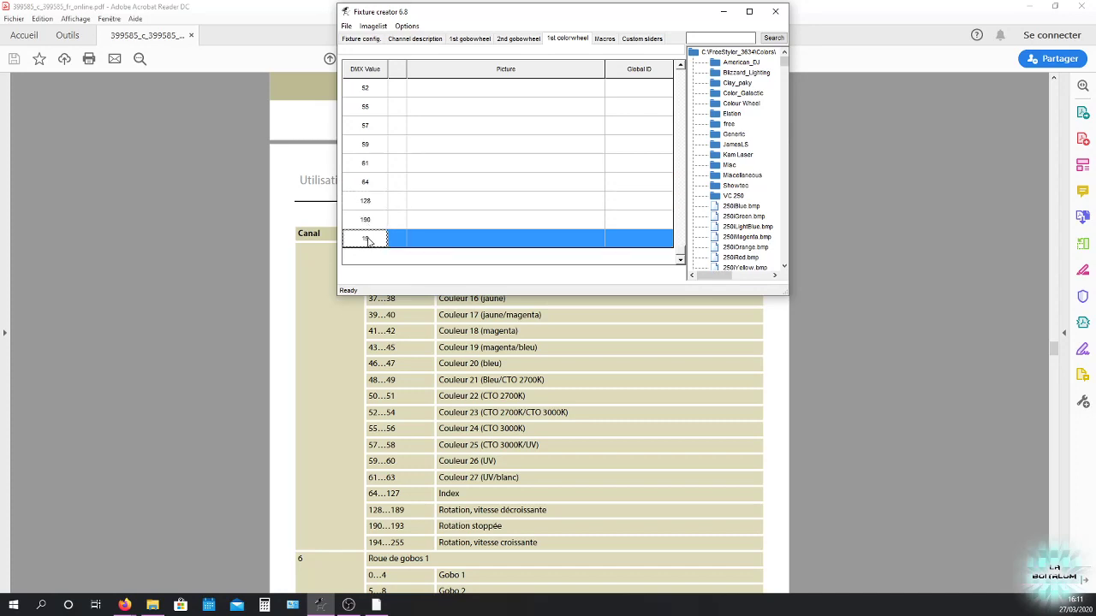
pyautogui.write('4')
# - Search the color pictures for "whi" and assign AmericanDJ_DynastyScan_DMX_Color_White.gif to DMX value 0 of the first color wheel
pyautogui.scroll(8, 491, 163)
pyautogui.scroll(2, 492, 341)
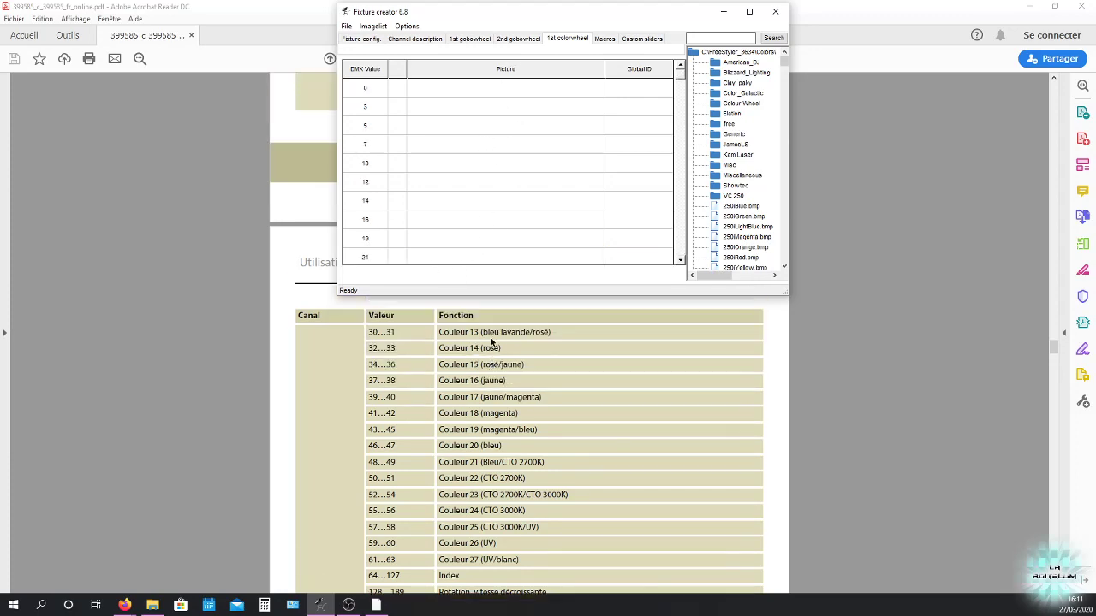
pyautogui.scroll(6, 491, 340)
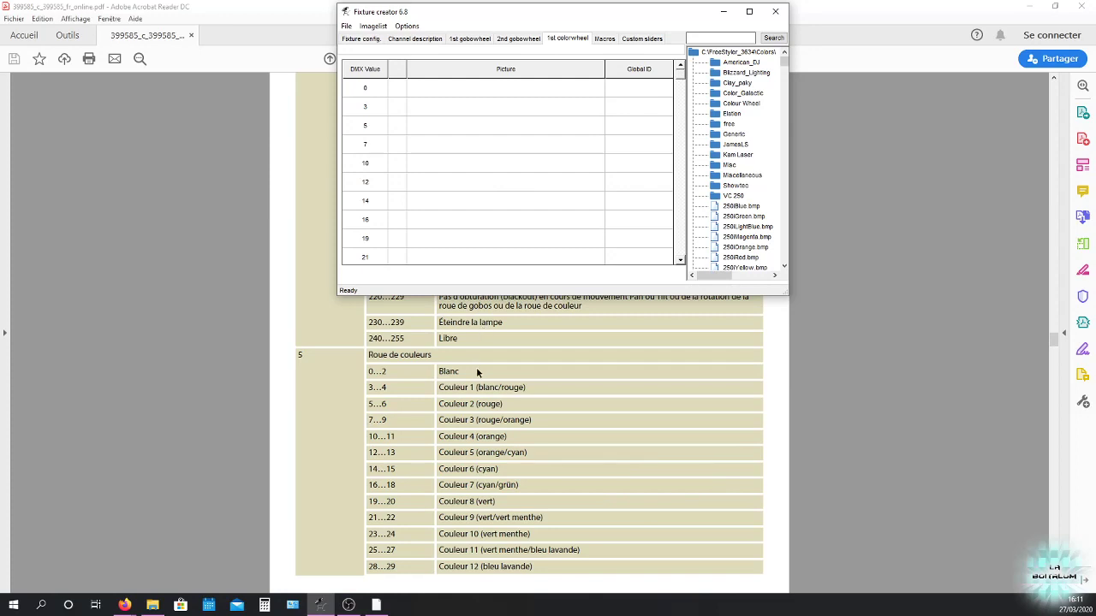
pyautogui.click(481, 90)
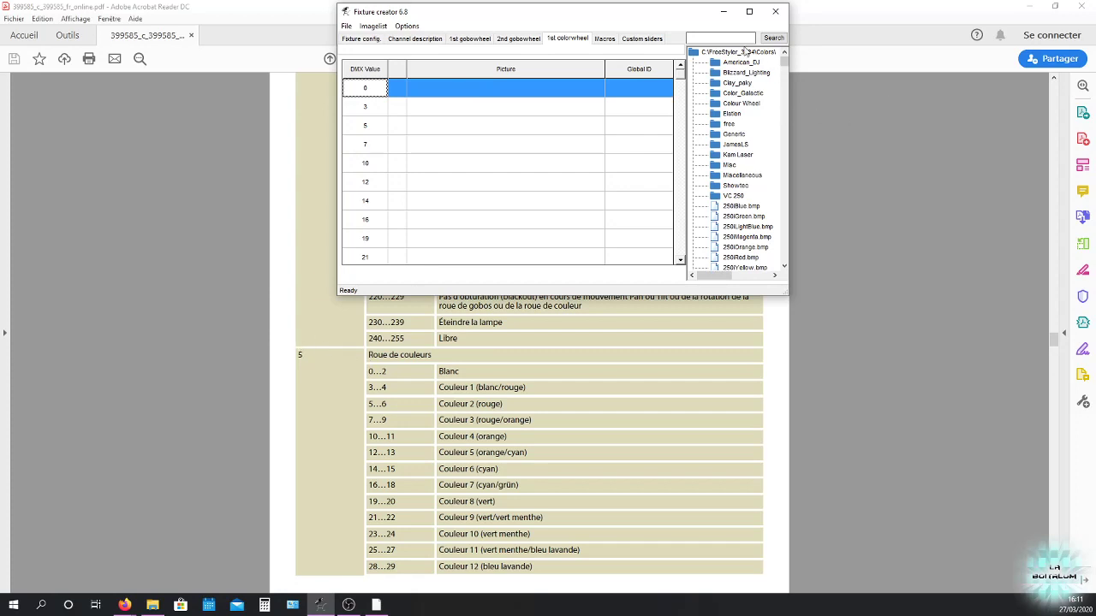
pyautogui.click(740, 36)
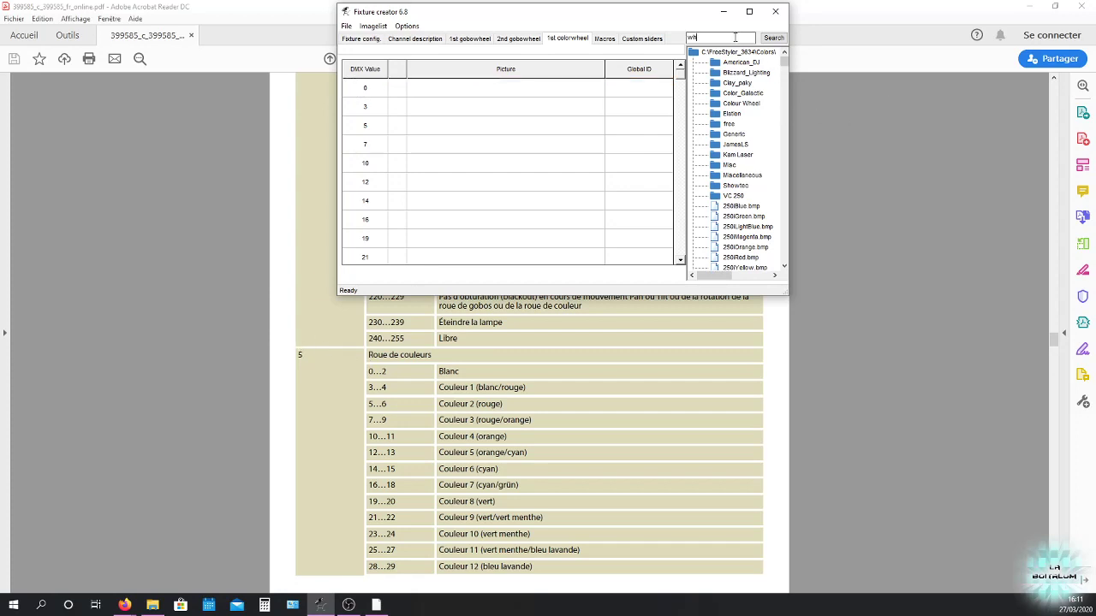
pyautogui.write('whi')
pyautogui.click(773, 39)
pyautogui.doubleClick(736, 238)
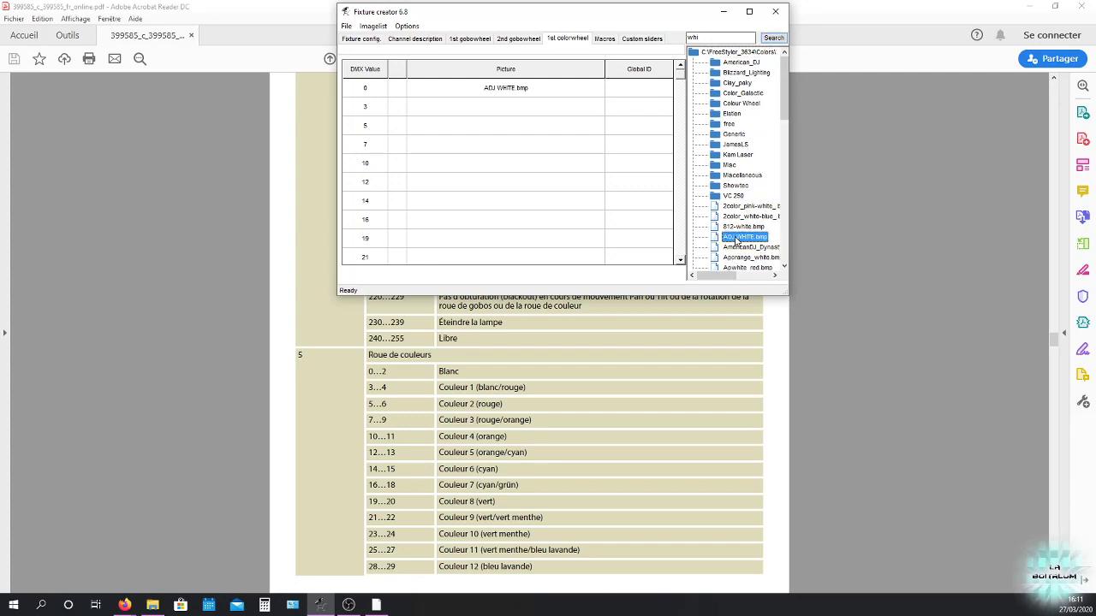
pyautogui.doubleClick(733, 247)
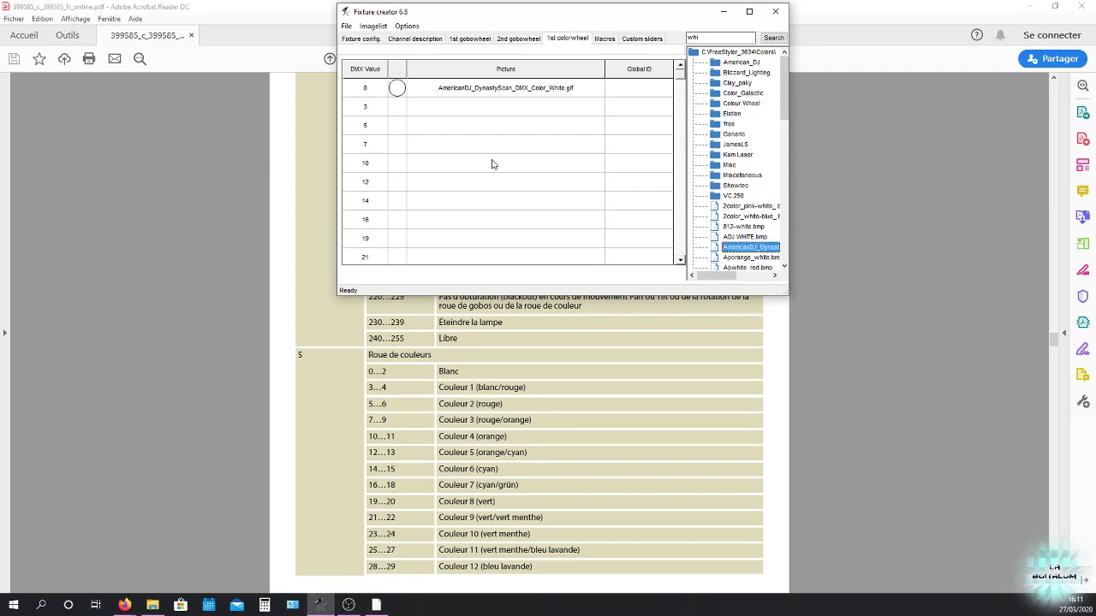
# - Assign the white/red split picture Apwhite_red.bmp to DMX value 3 of the first color wheel
pyautogui.click(432, 113)
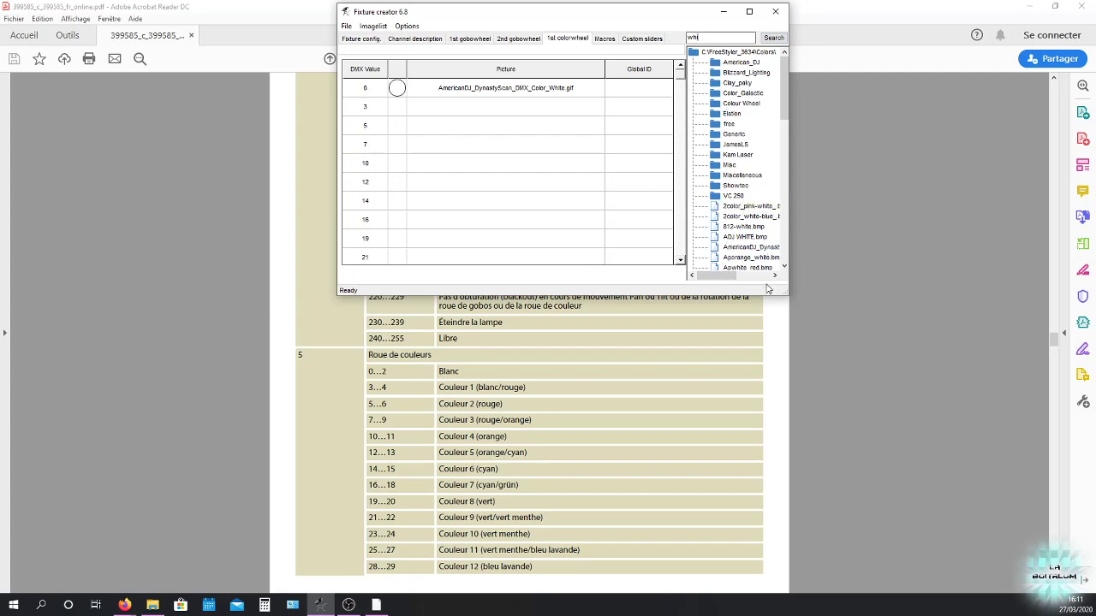
pyautogui.scroll(-1, 748, 240)
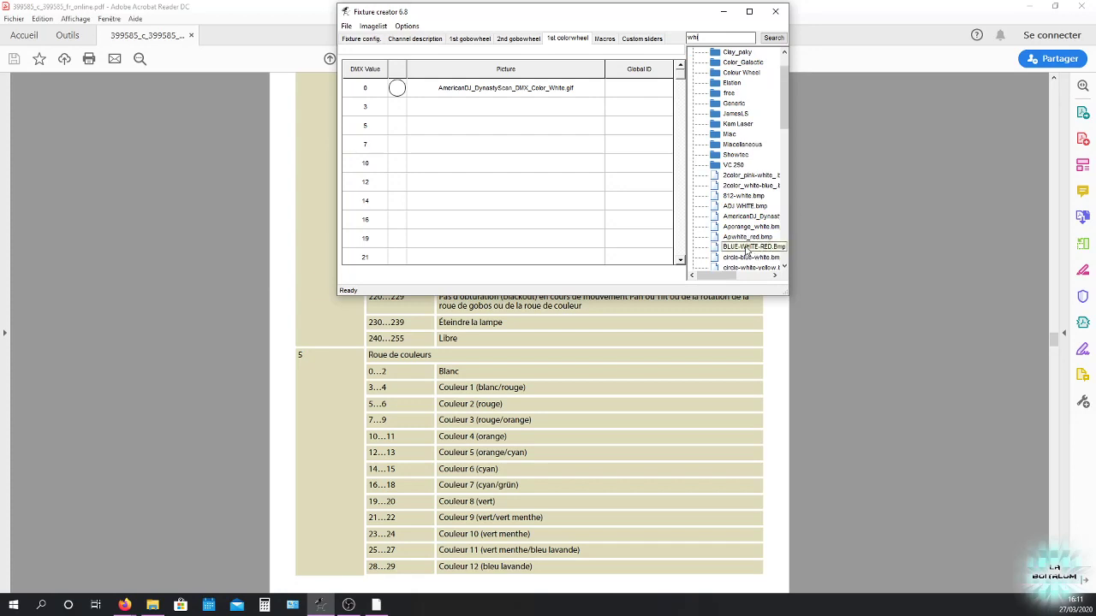
pyautogui.doubleClick(747, 238)
pyautogui.doubleClick(743, 228)
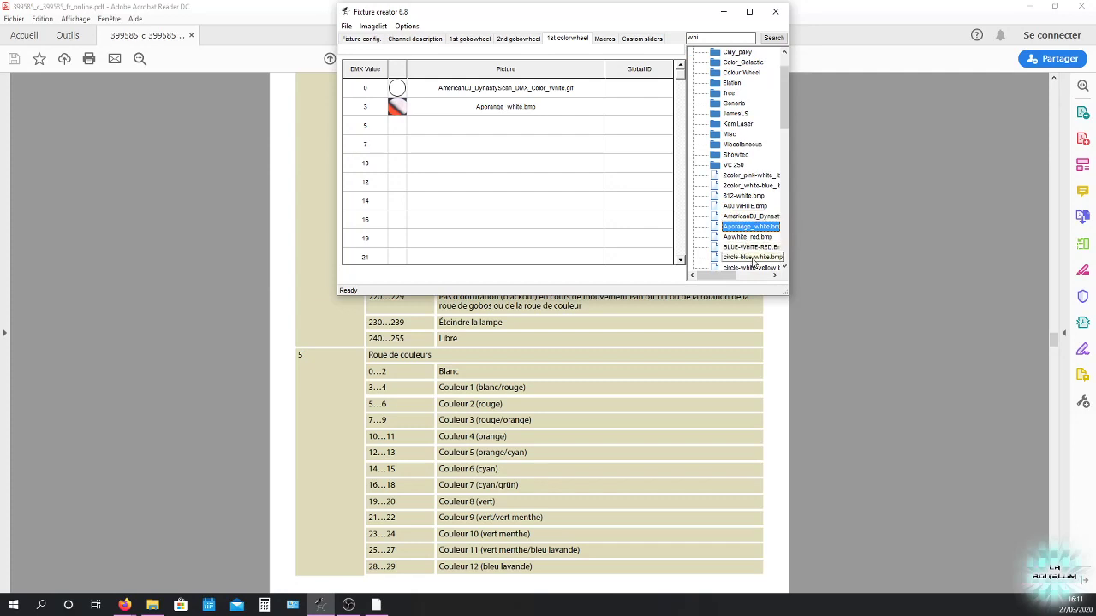
pyautogui.doubleClick(752, 216)
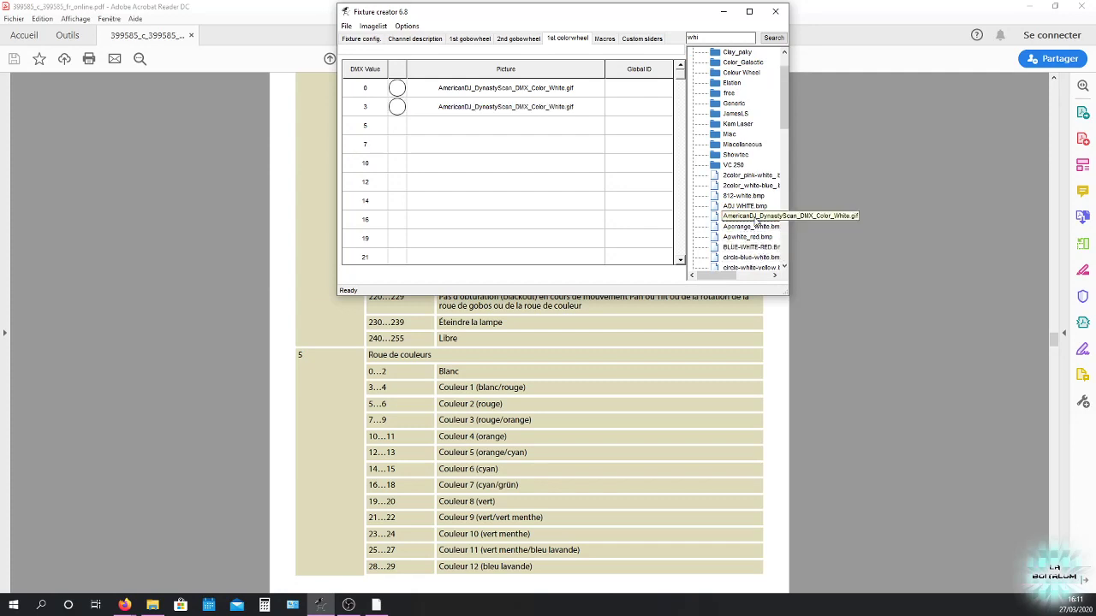
pyautogui.doubleClick(750, 236)
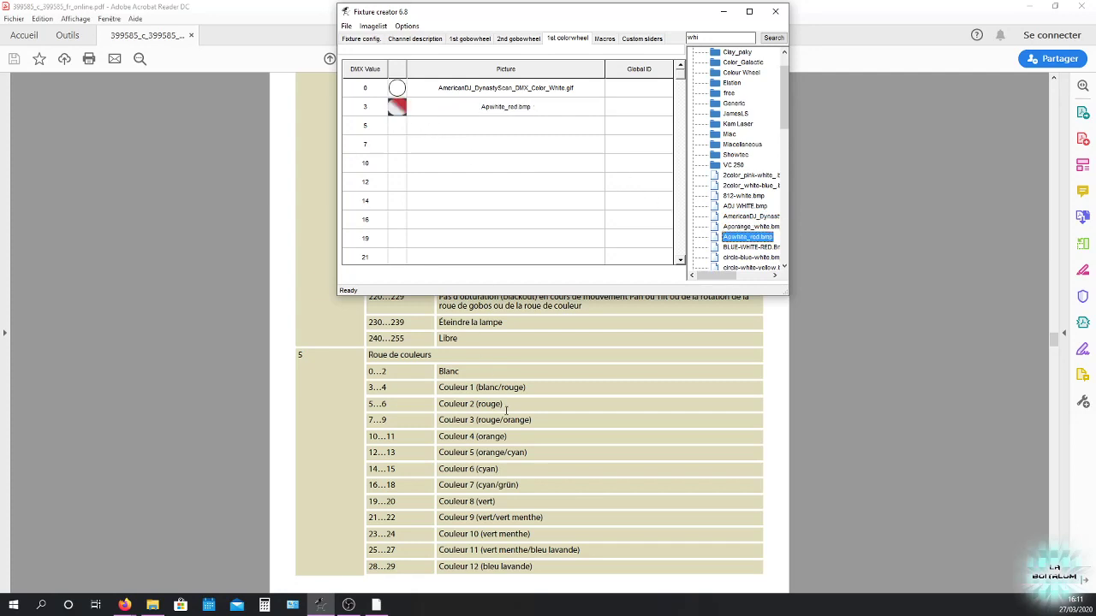
# - Search the color pictures for "red" and assign the first matching picture to DMX value 5 of the first color wheel
pyautogui.click(499, 133)
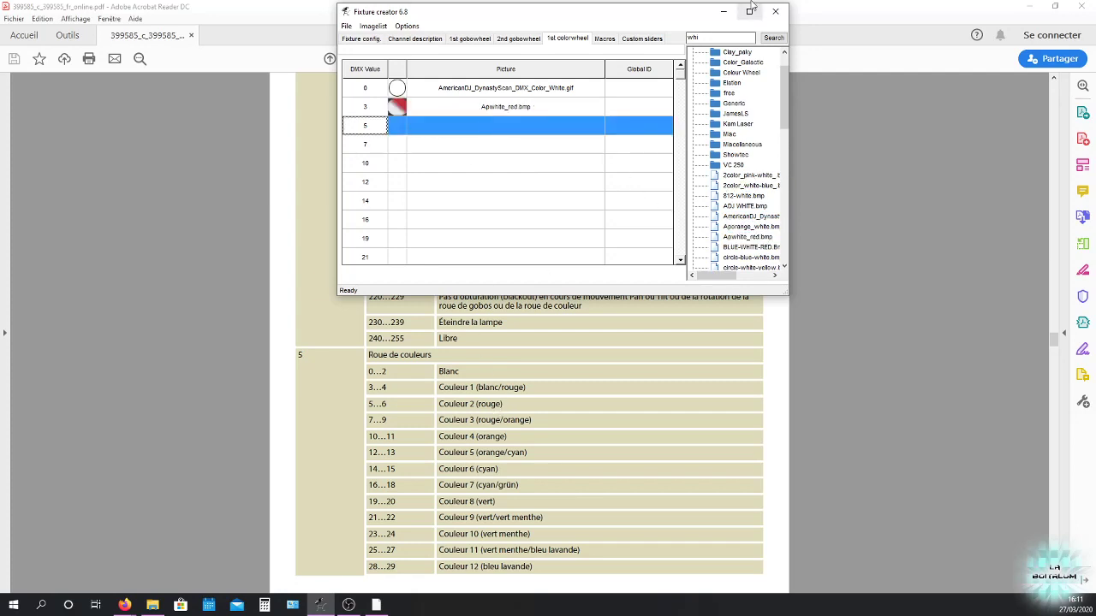
pyautogui.moveTo(713, 38); pyautogui.dragTo(644, 45)
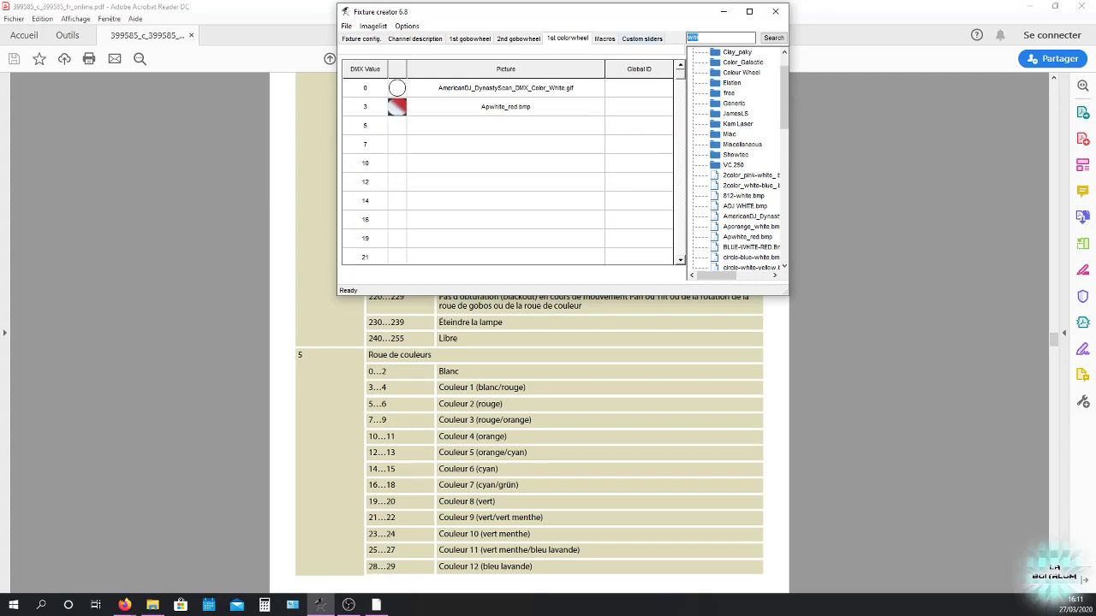
pyautogui.write('red')
pyautogui.click(773, 38)
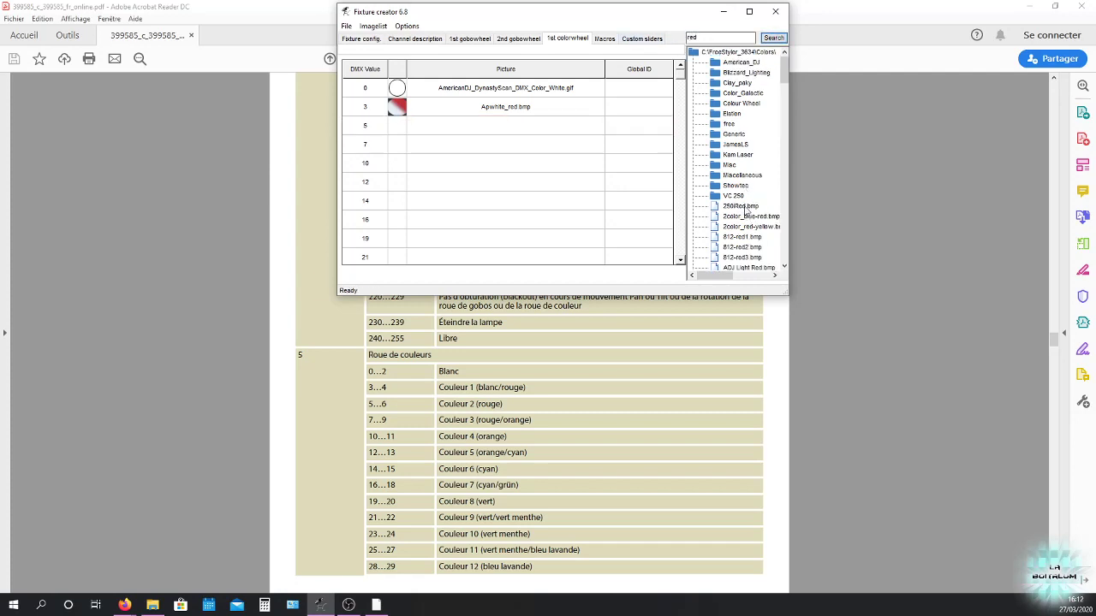
pyautogui.doubleClick(746, 207)
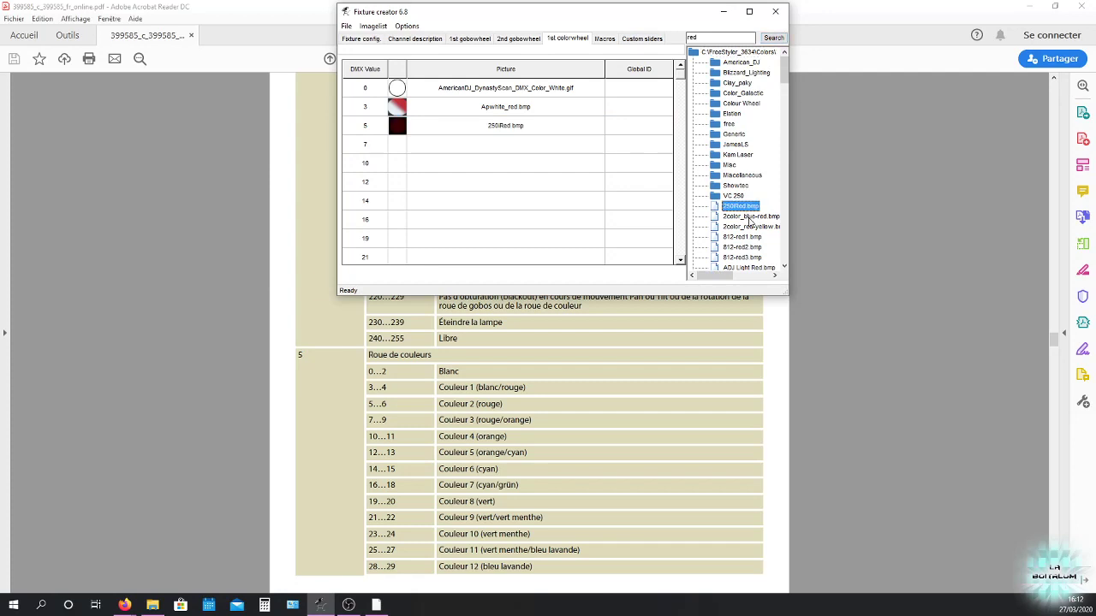
# - Try other red pictures for DMX value 5, including 812-red1.bmp and ADJ Light Red.bmp
pyautogui.click(746, 216)
pyautogui.click(748, 226)
pyautogui.click(750, 236)
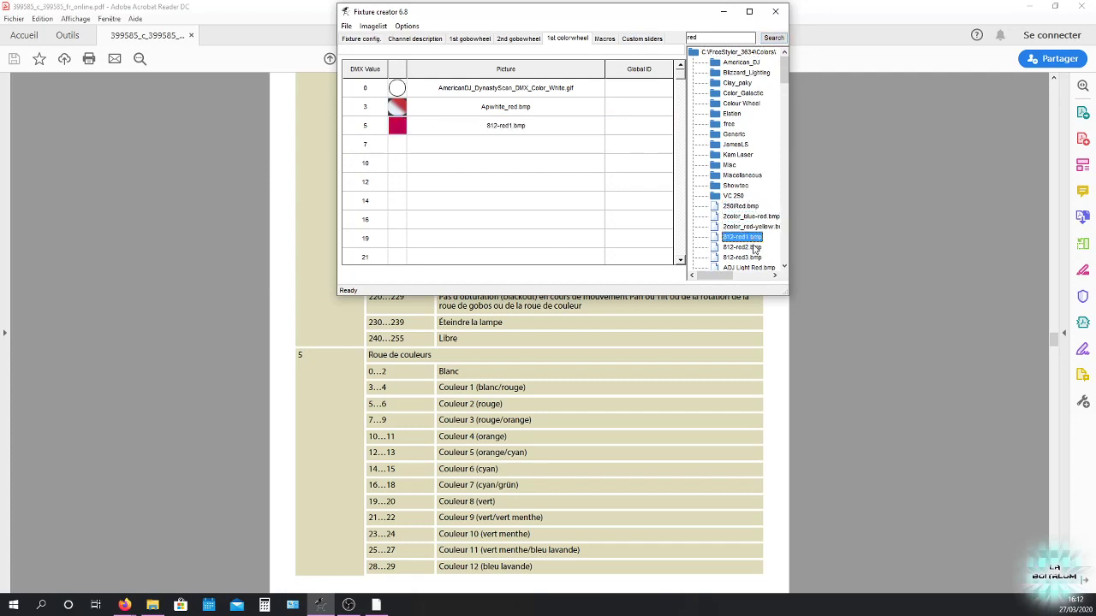
pyautogui.click(747, 247)
pyautogui.click(747, 257)
pyautogui.click(748, 267)
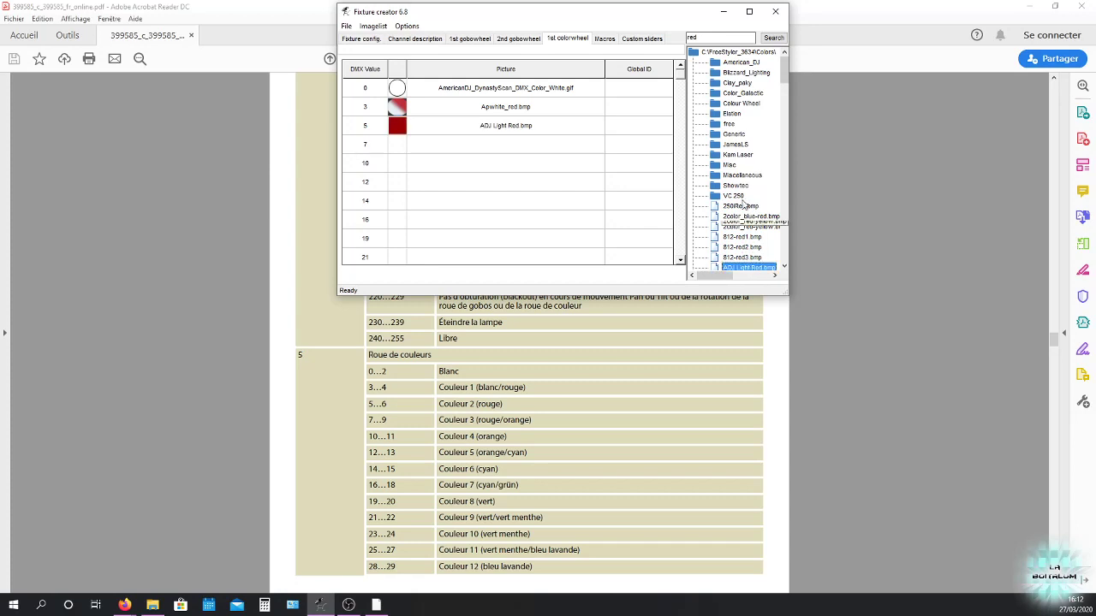
# - Replace the picture for DMX value 5 with circle-red.bmp
pyautogui.scroll(-1, 745, 248)
pyautogui.scroll(-3, 743, 210)
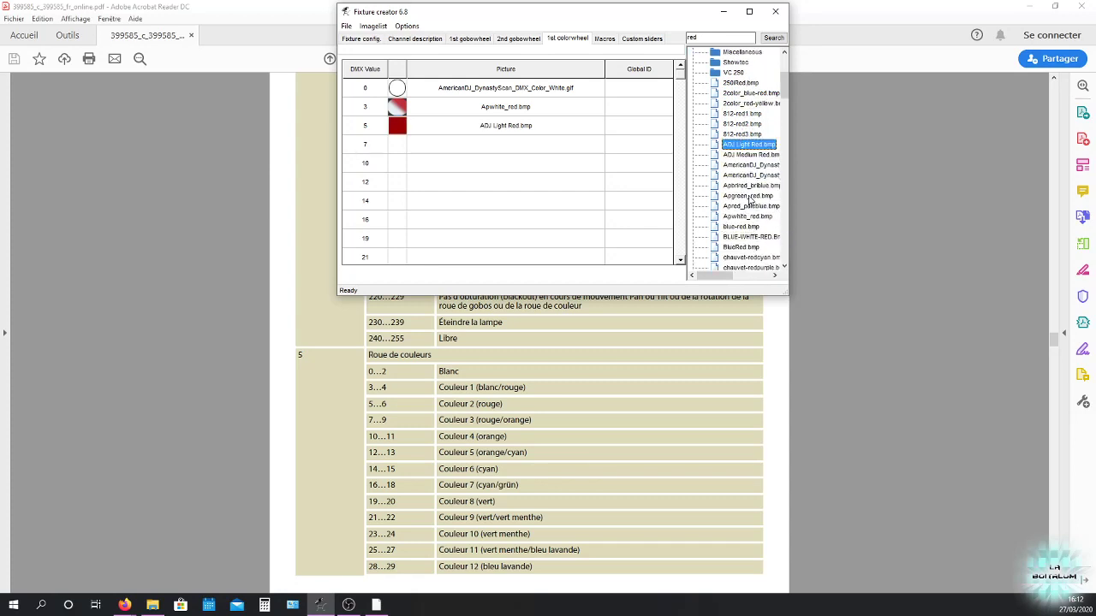
pyautogui.scroll(-1, 751, 212)
pyautogui.scroll(-1, 751, 212)
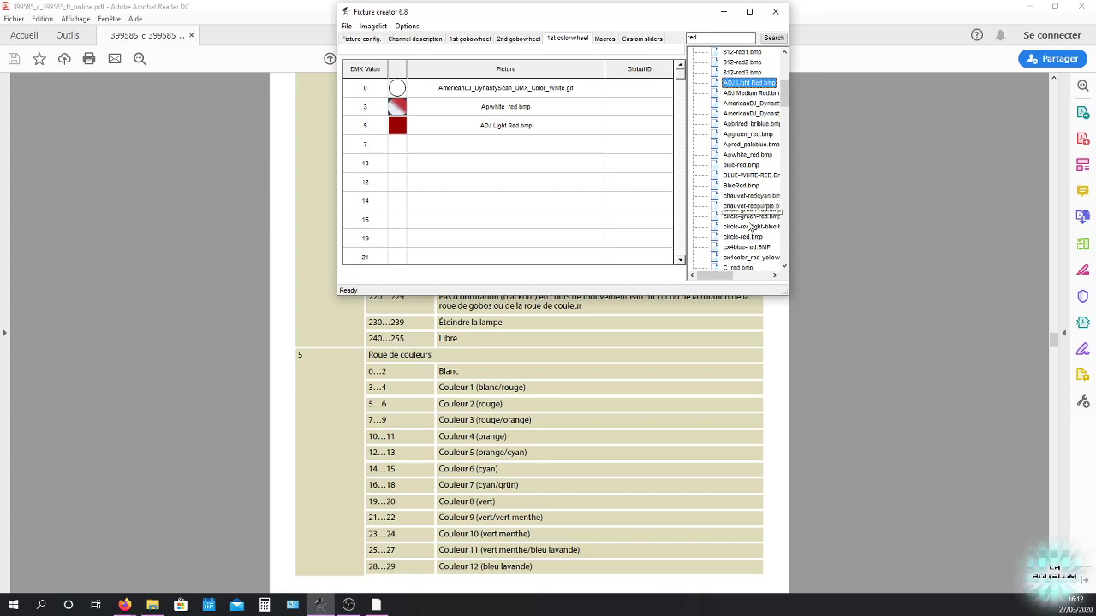
pyautogui.doubleClick(745, 238)
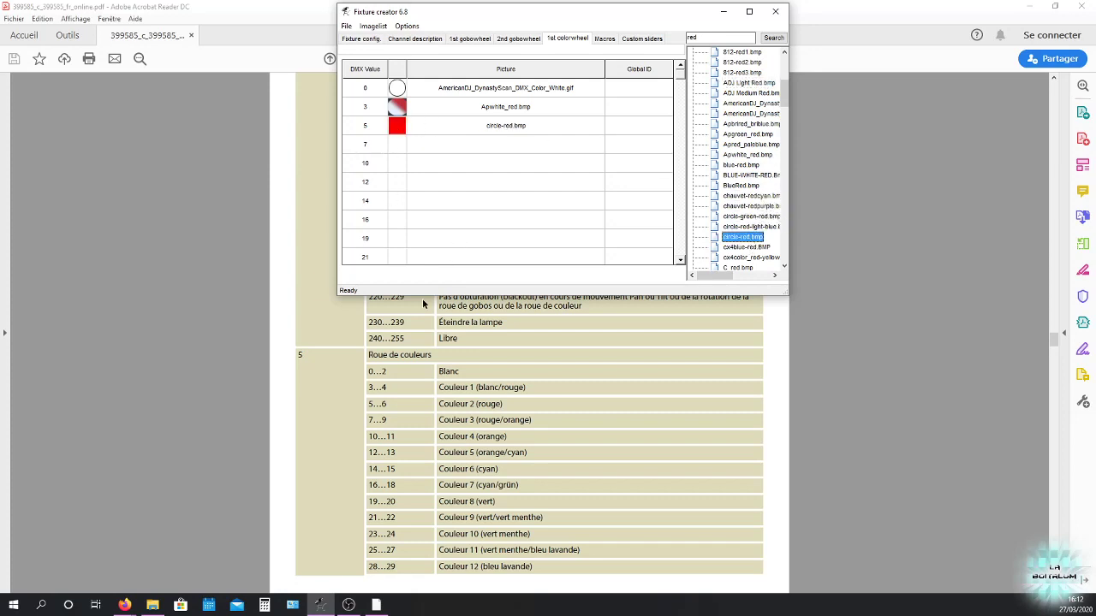
pyautogui.scroll(-5, 463, 166)
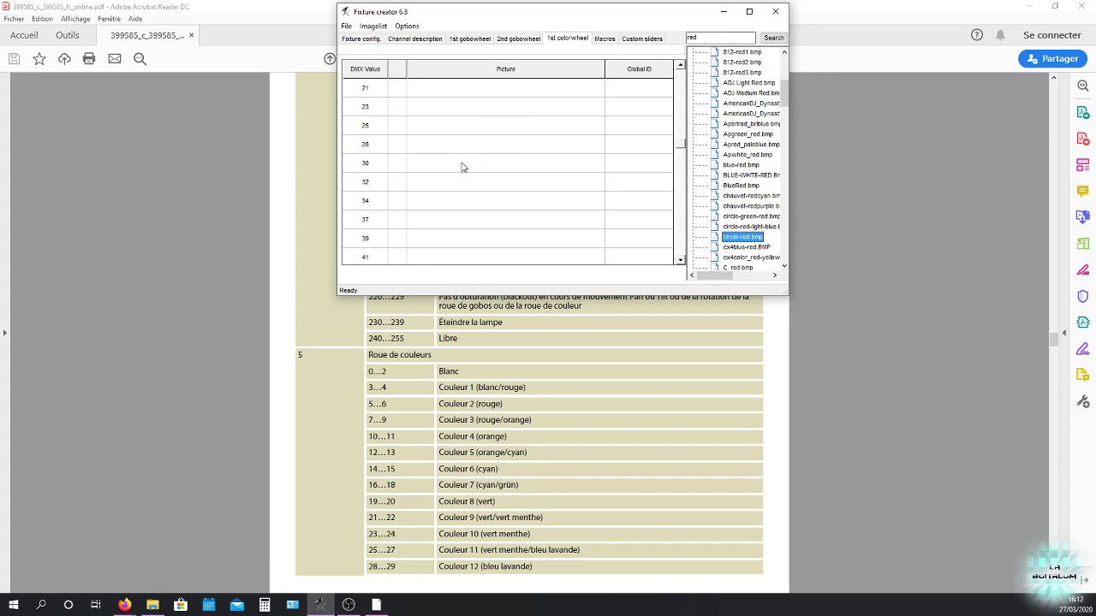
pyautogui.scroll(5, 462, 169)
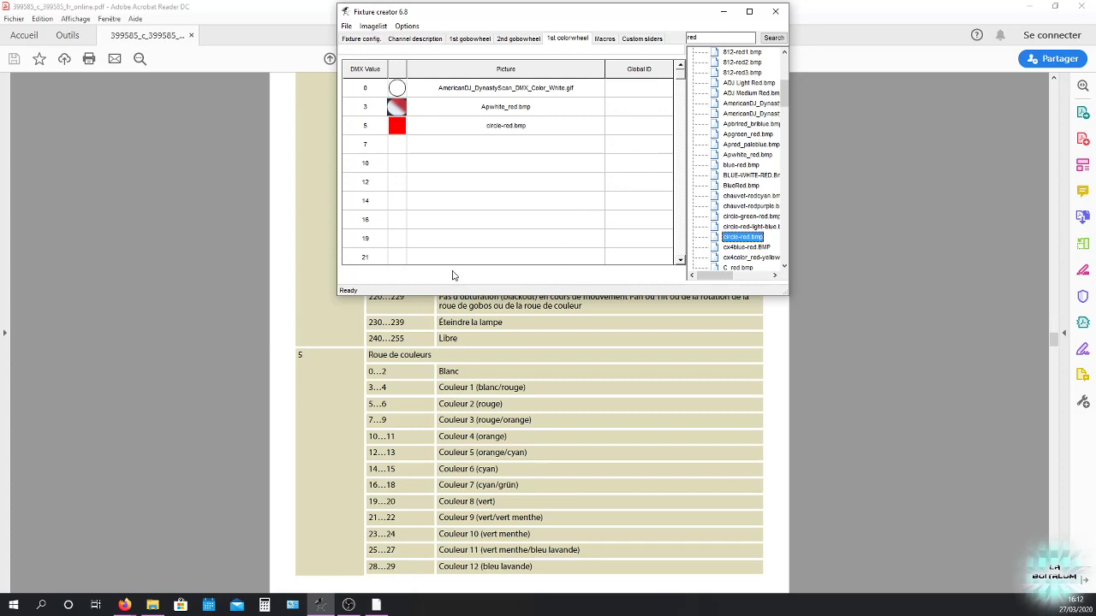
# - Open the macros table and examine the manual's 15-channel DMX tables, especially the special functions of channel 4
pyautogui.click(604, 38)
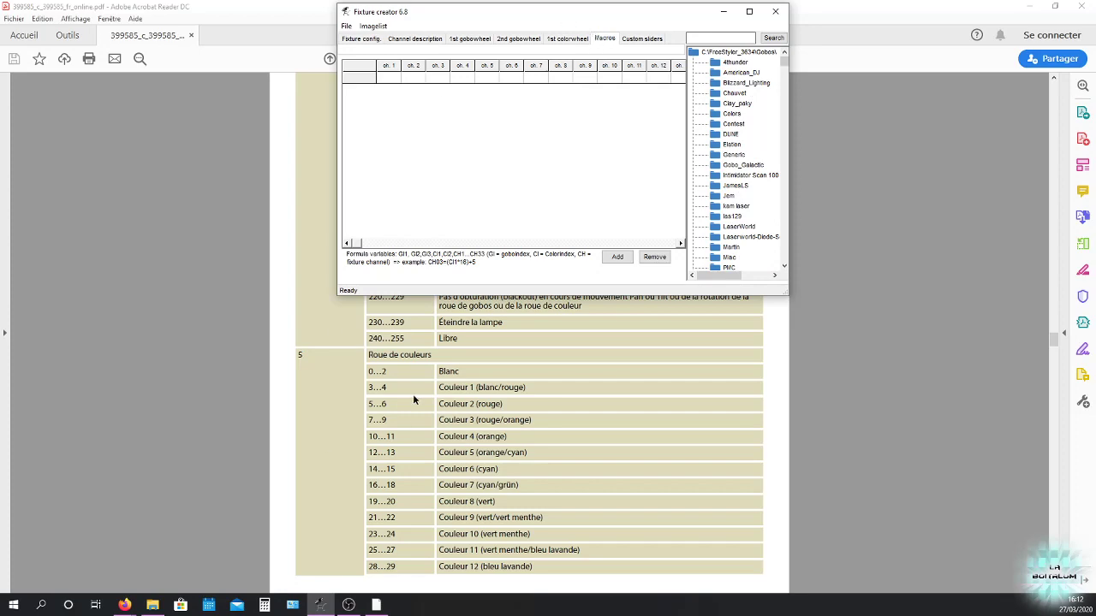
pyautogui.scroll(10, 413, 399)
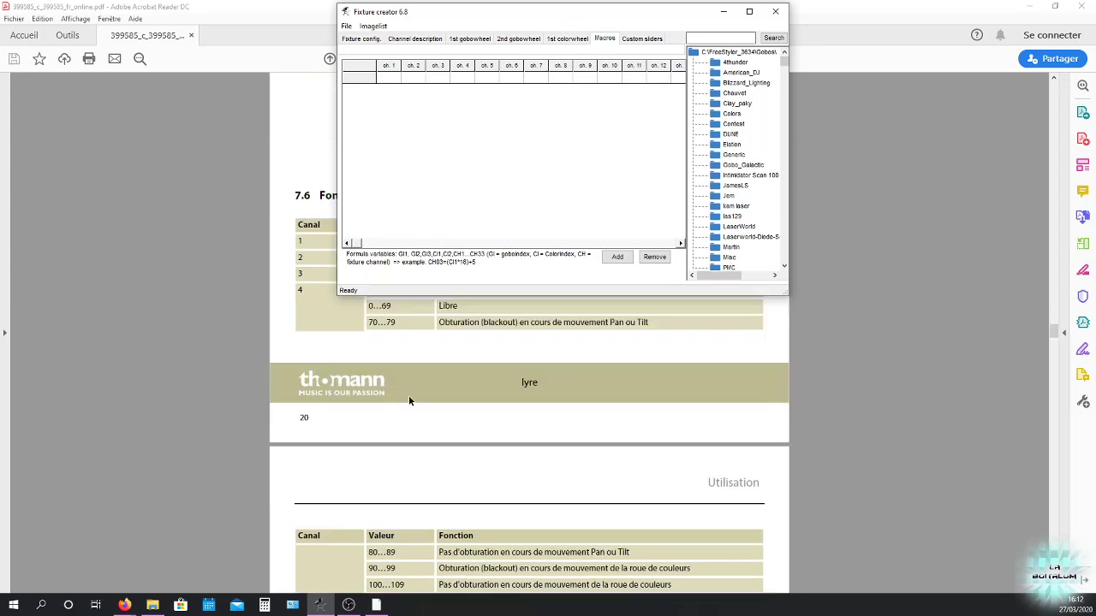
pyautogui.scroll(3, 409, 399)
pyautogui.scroll(-10, 410, 398)
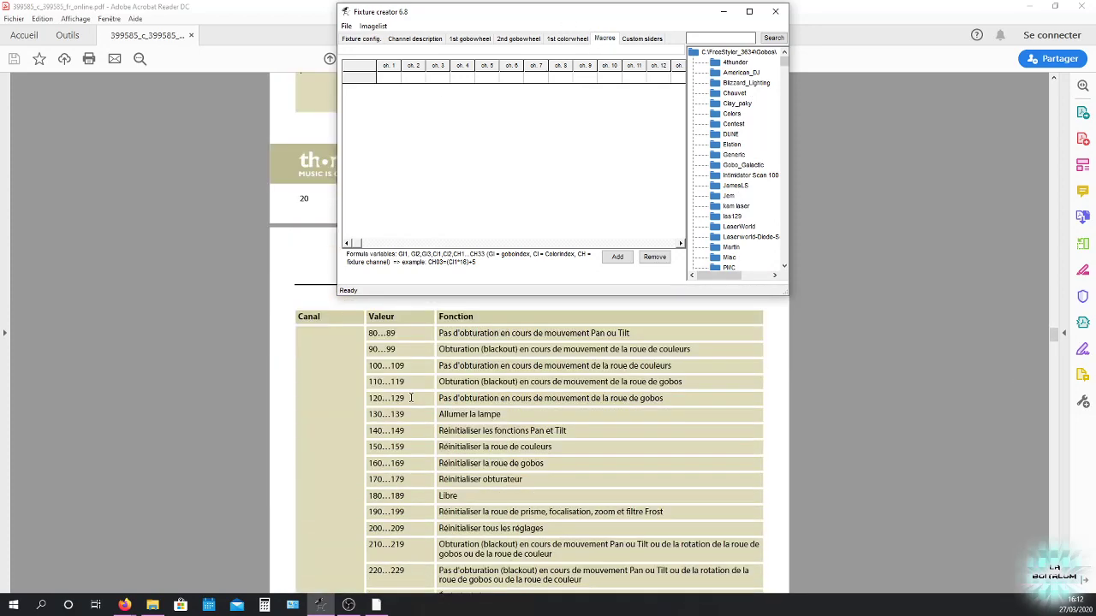
pyautogui.scroll(-15, 411, 397)
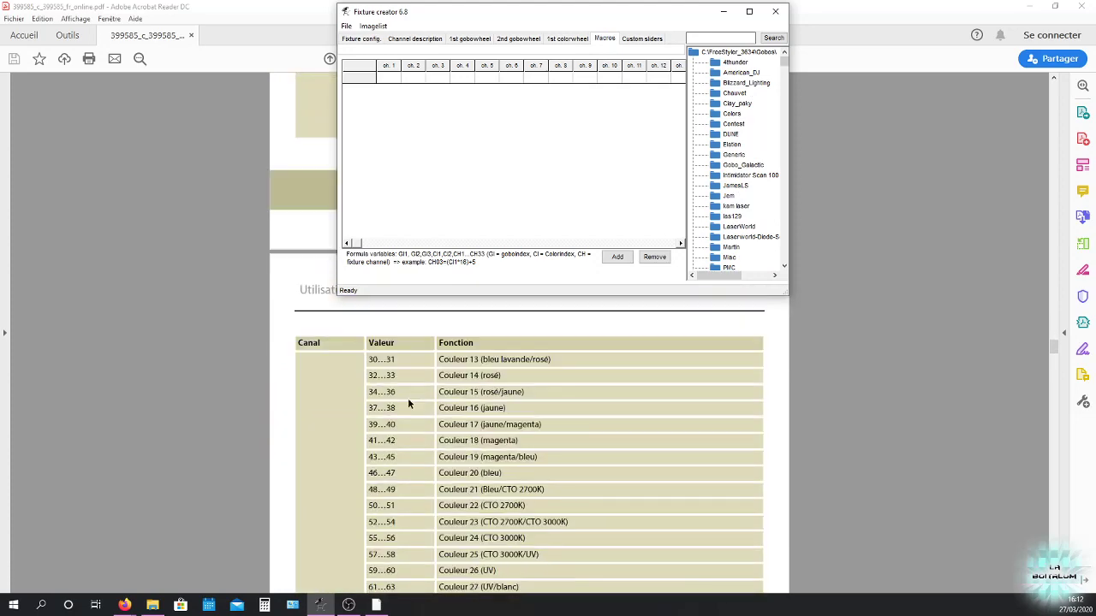
pyautogui.scroll(-15, 411, 398)
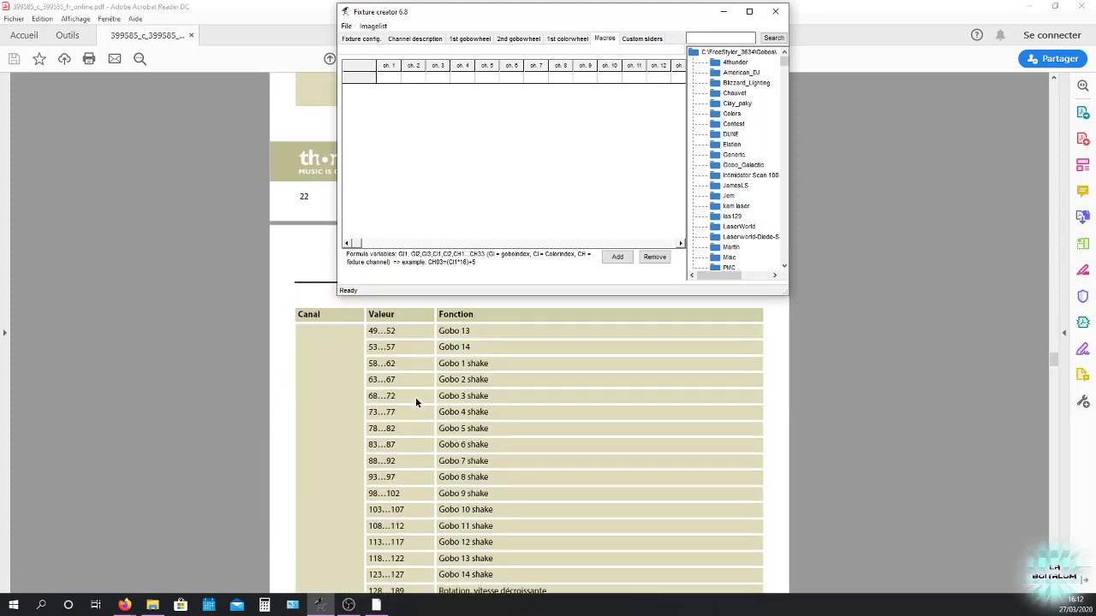
pyautogui.scroll(-15, 416, 396)
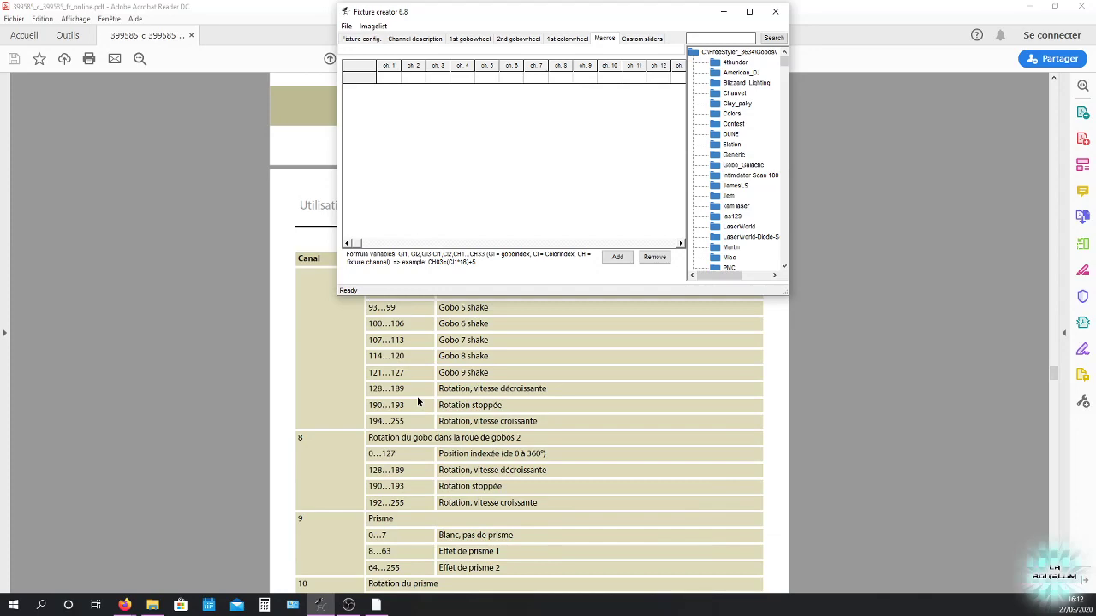
pyautogui.scroll(15, 411, 403)
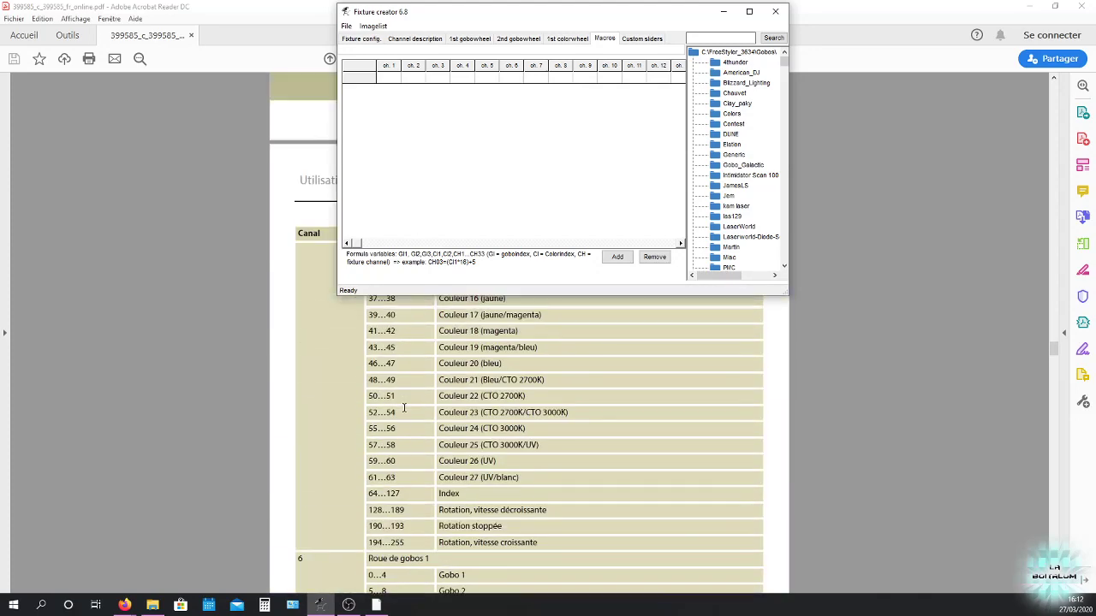
pyautogui.scroll(15, 405, 409)
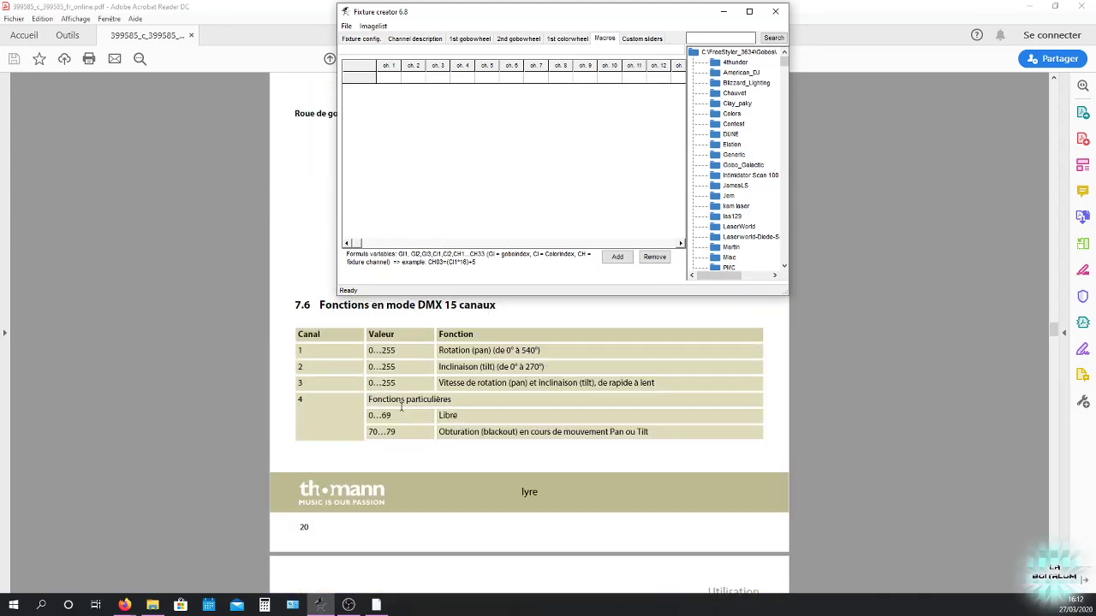
pyautogui.scroll(-1, 400, 407)
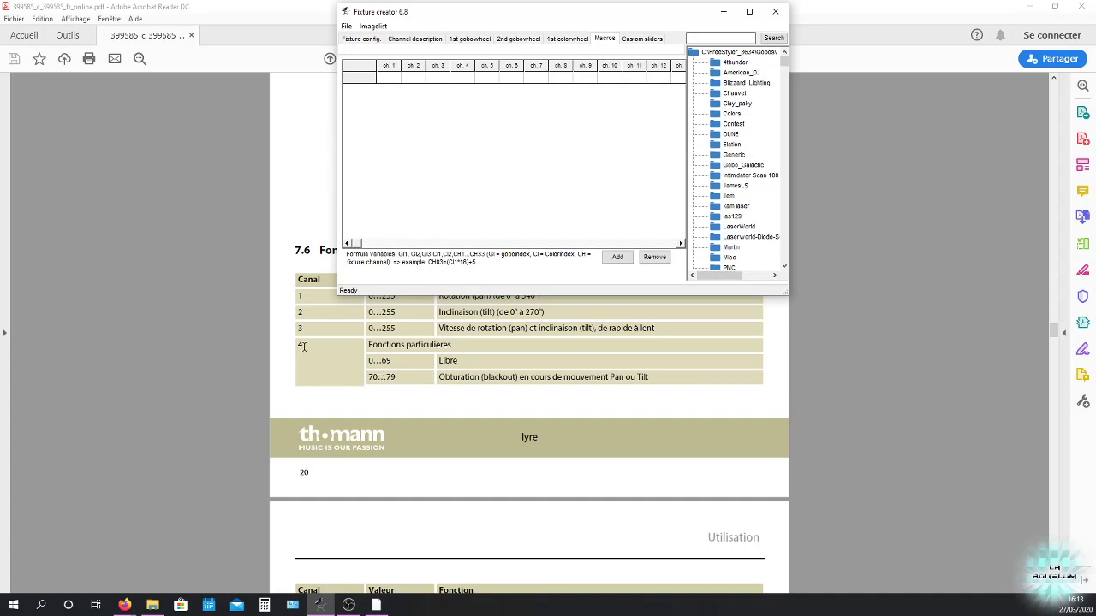
# - Add a first macro and set its channel 4 value to 70
pyautogui.click(618, 257)
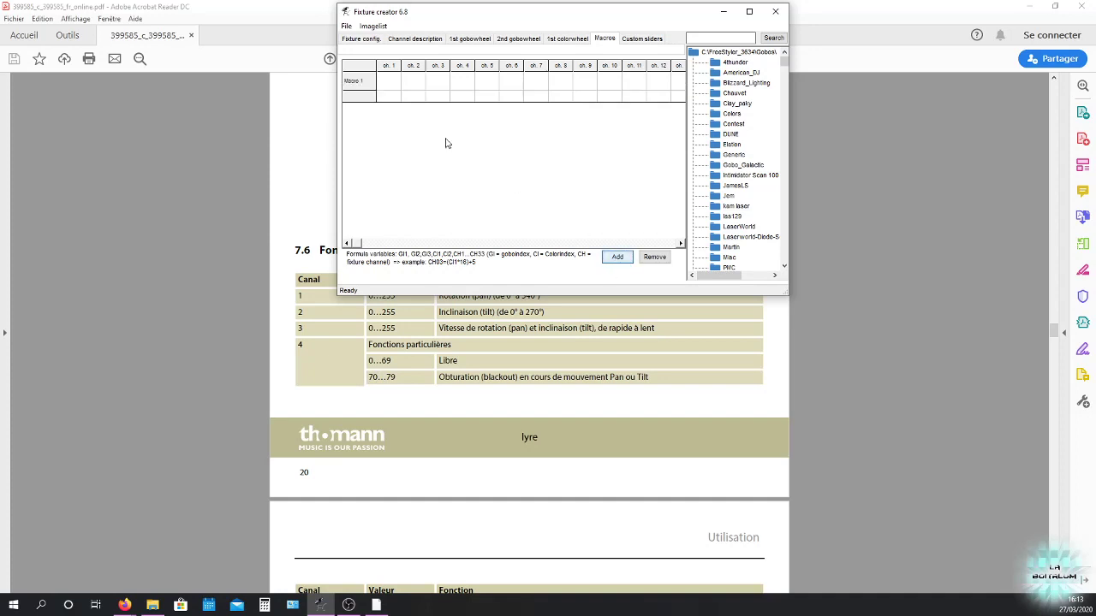
pyautogui.click(390, 86)
pyautogui.click(463, 83)
pyautogui.write('70')
pyautogui.click(506, 173)
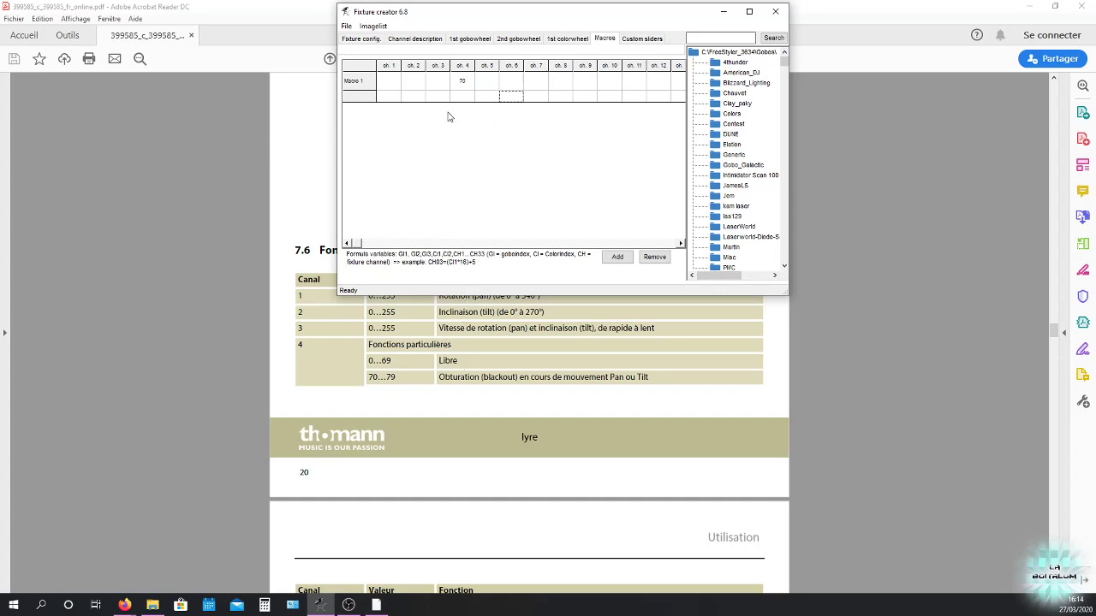
# - Set the first macro's channel 4 value to 0 and add a second macro with channel 4 set to 70
pyautogui.click(462, 82)
pyautogui.write('200')
pyautogui.click(615, 258)
pyautogui.click(470, 101)
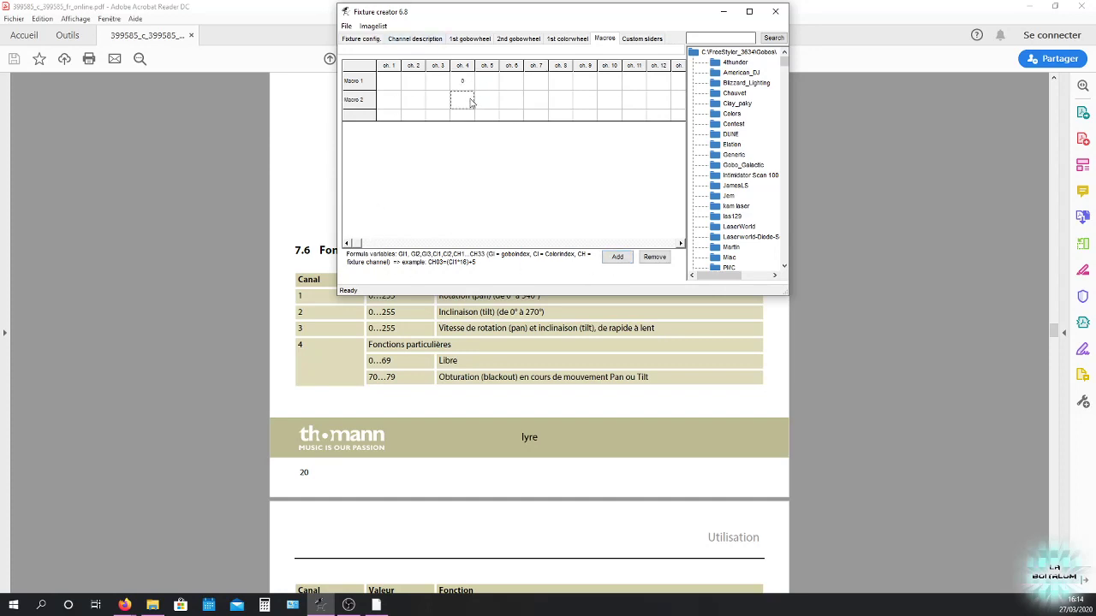
pyautogui.write('70')
pyautogui.press('Return')
pyautogui.click(683, 246)
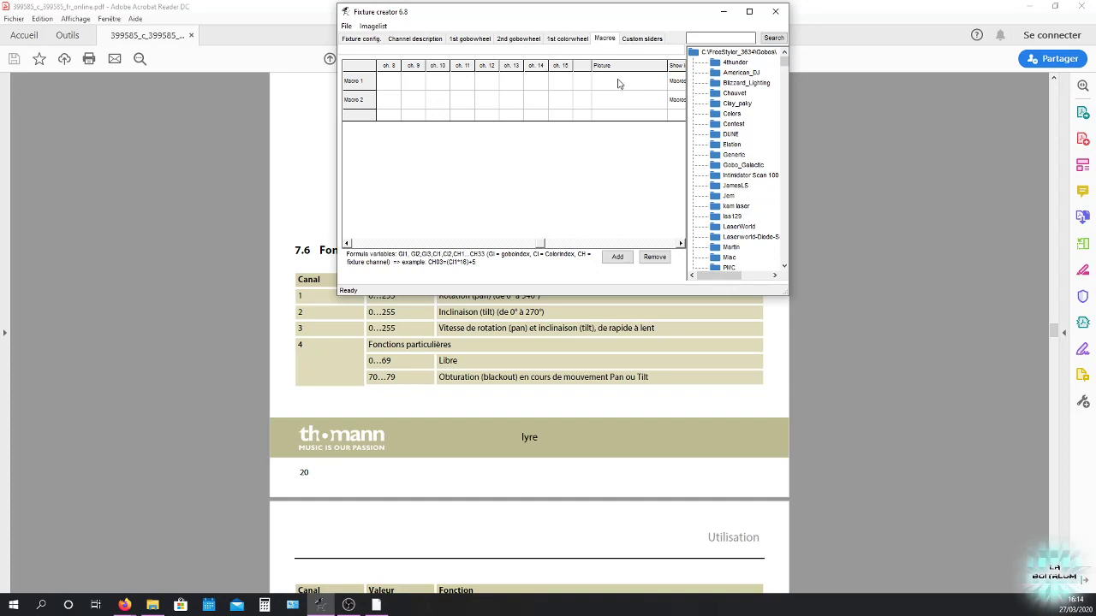
# - Set the first macro to show in Macros only
pyautogui.click(681, 244)
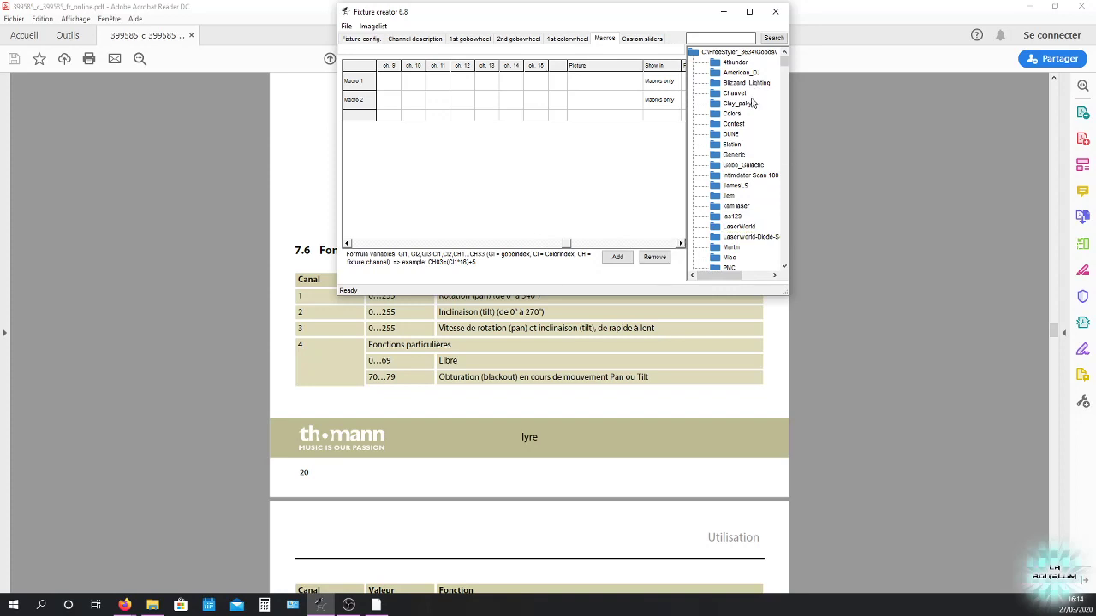
pyautogui.click(681, 244)
pyautogui.click(681, 244)
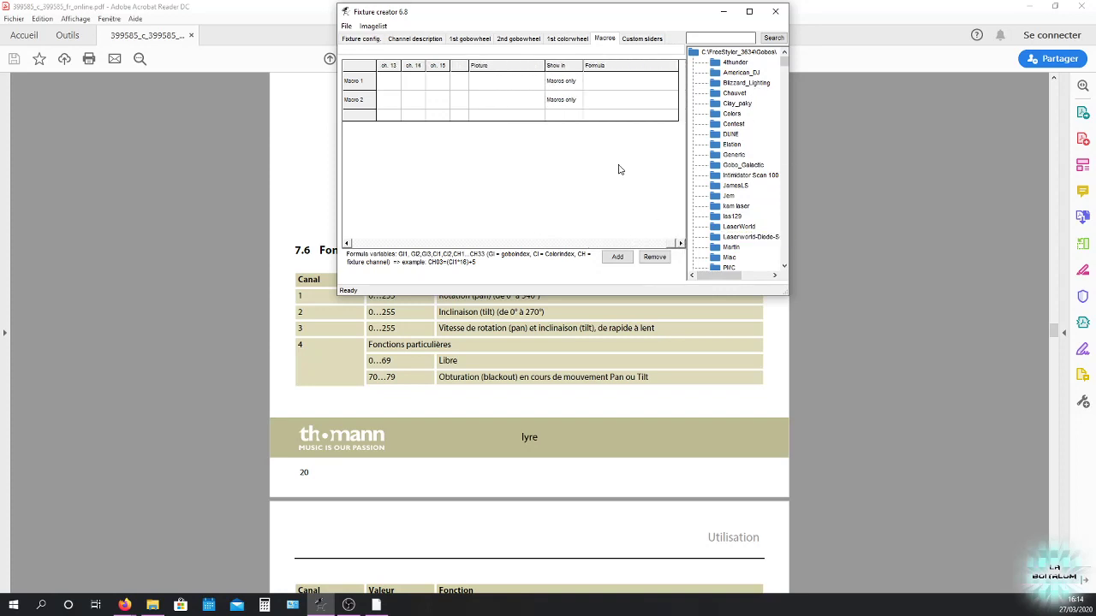
pyautogui.click(560, 80)
pyautogui.click(577, 82)
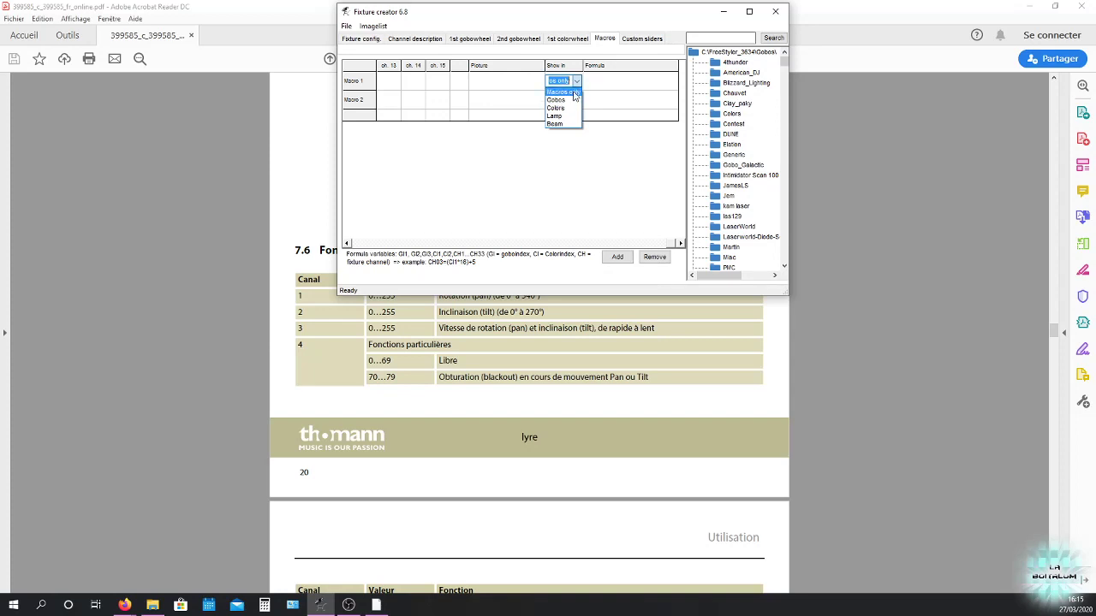
pyautogui.click(574, 92)
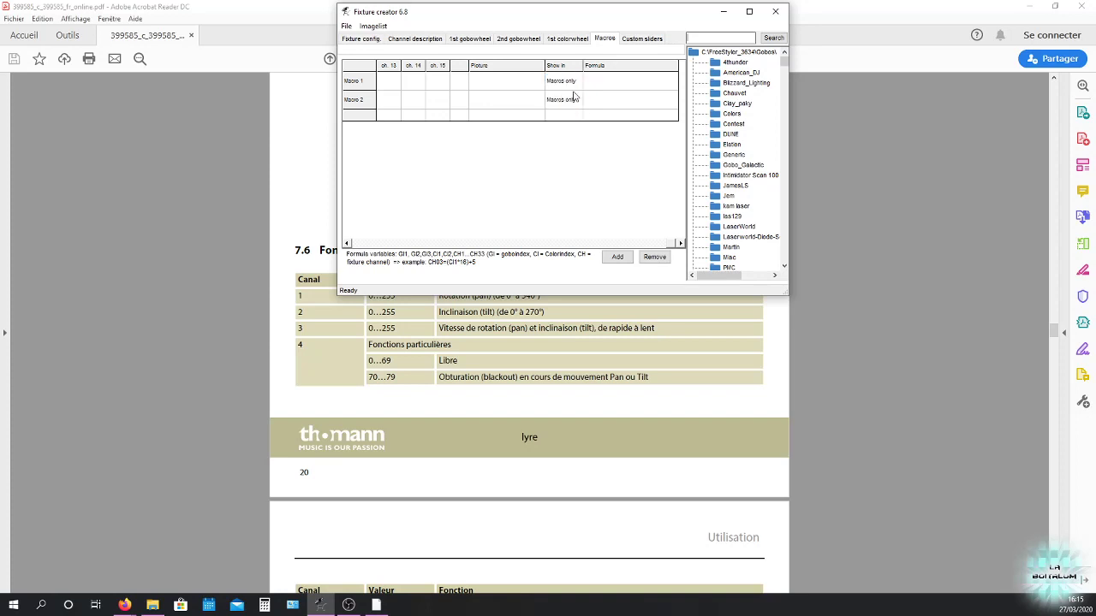
# - Examine the manual's 15-channel DMX tables from the channel 4 special functions through the channel 9 prism and channel 10 prism rotation values
pyautogui.scroll(-5, 488, 454)
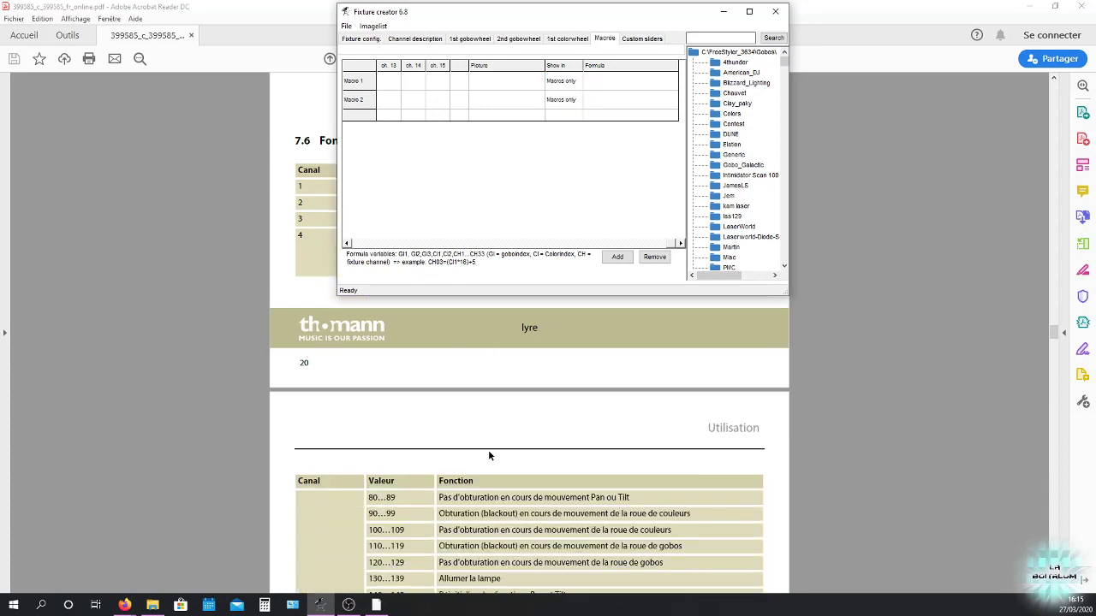
pyautogui.scroll(-2, 496, 402)
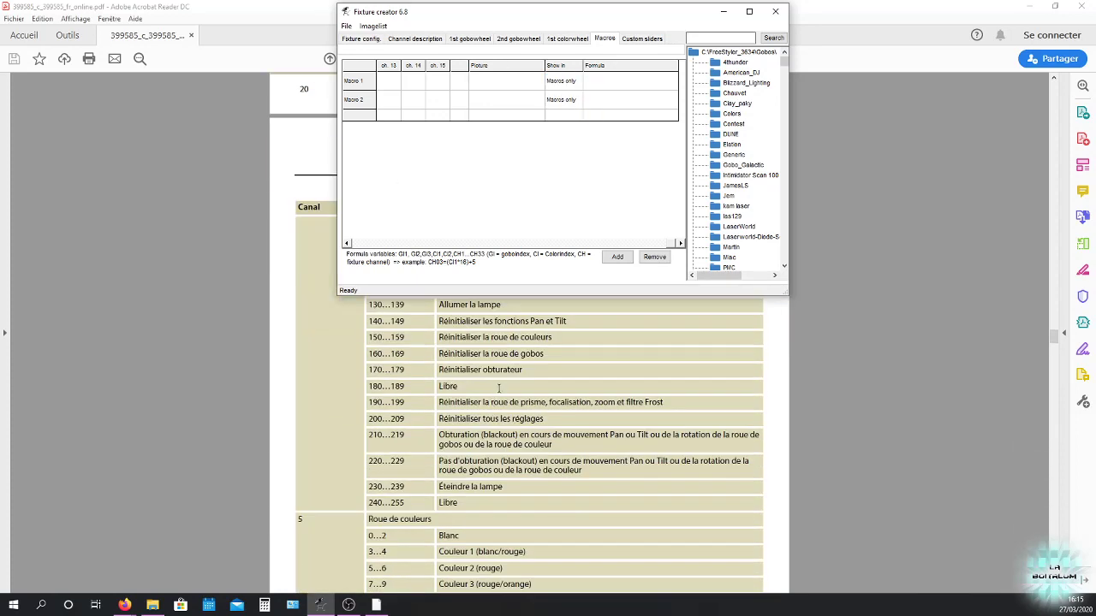
pyautogui.scroll(-1, 498, 392)
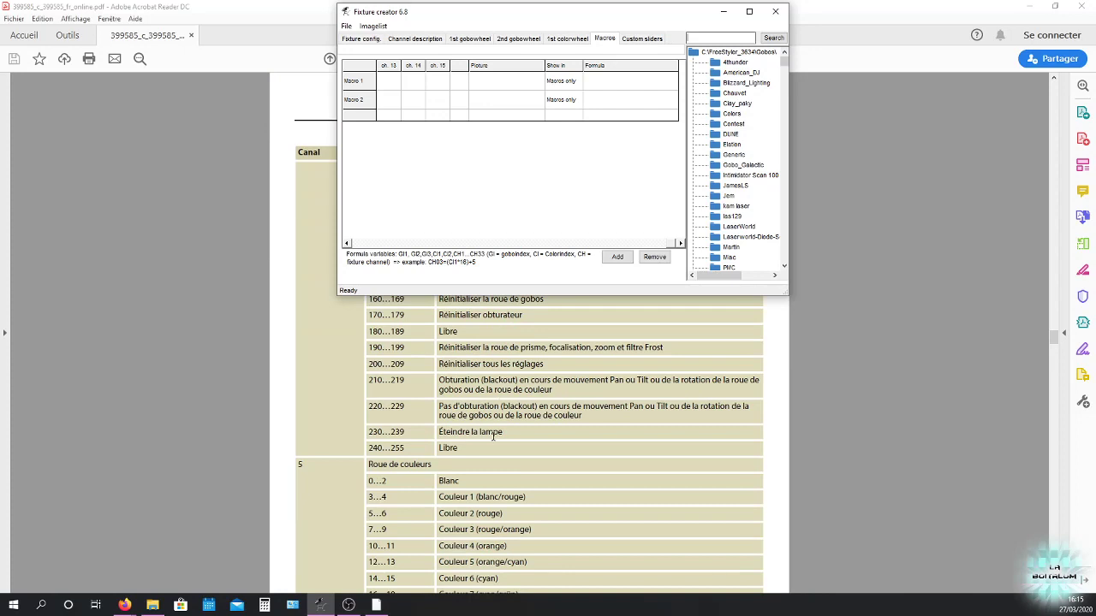
pyautogui.scroll(2, 499, 435)
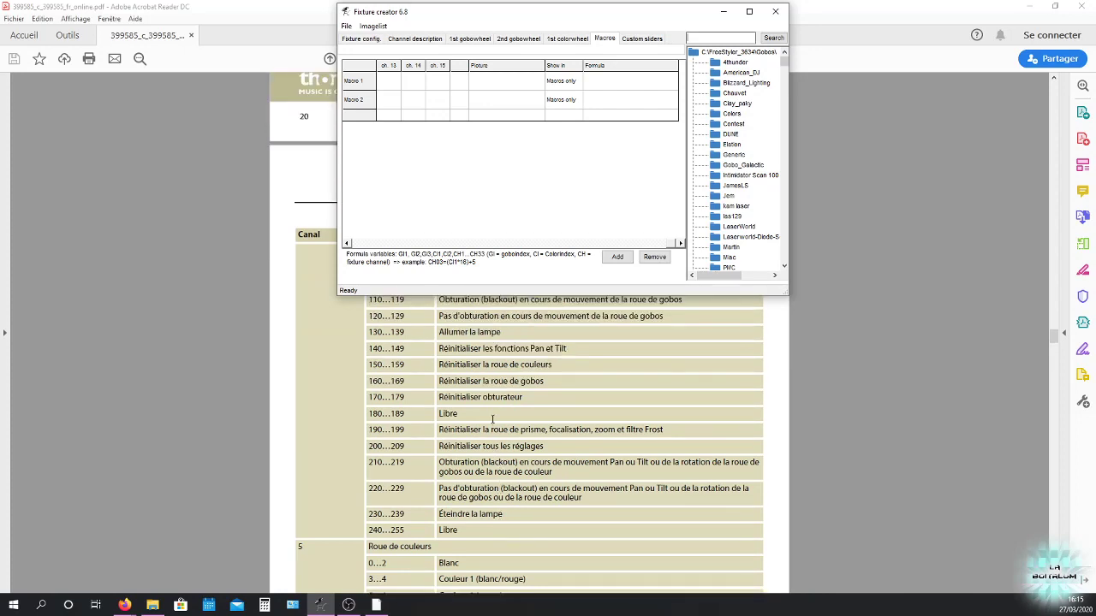
pyautogui.scroll(-6, 542, 378)
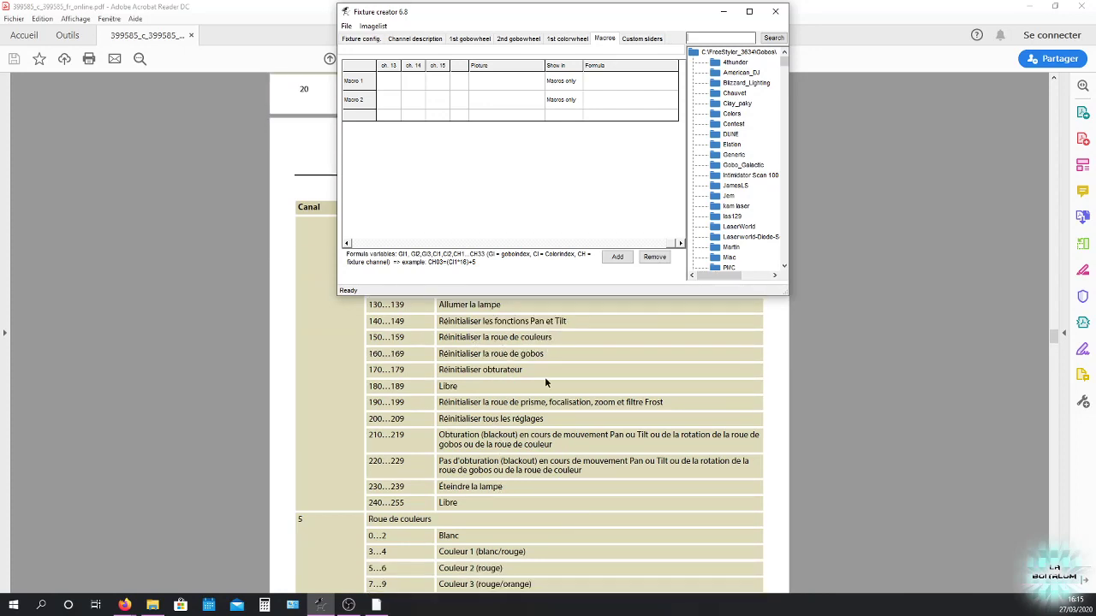
pyautogui.scroll(-15, 528, 383)
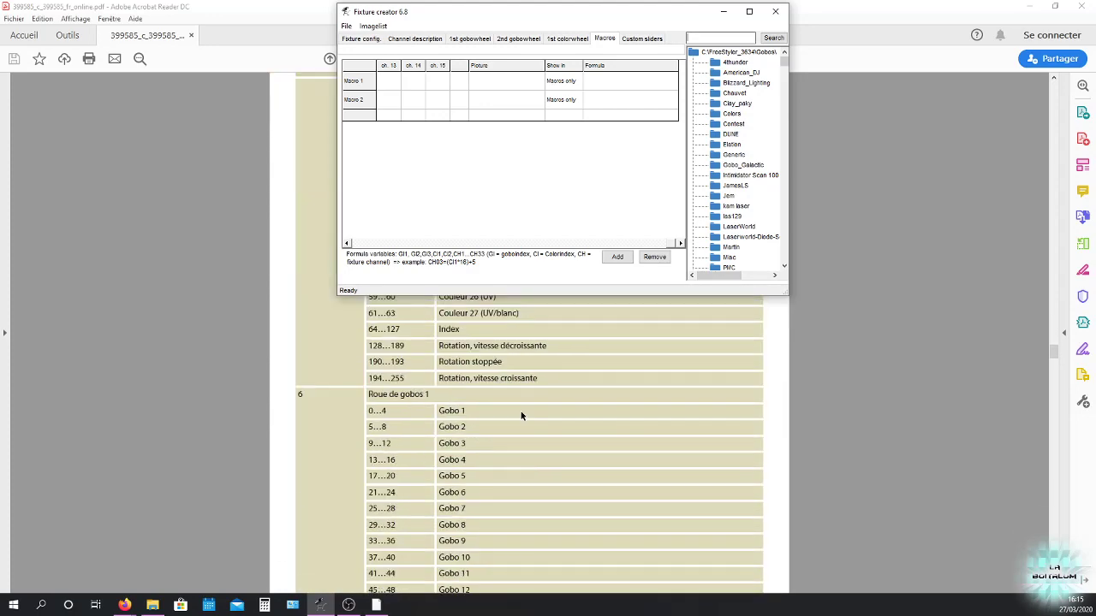
pyautogui.scroll(-20, 512, 397)
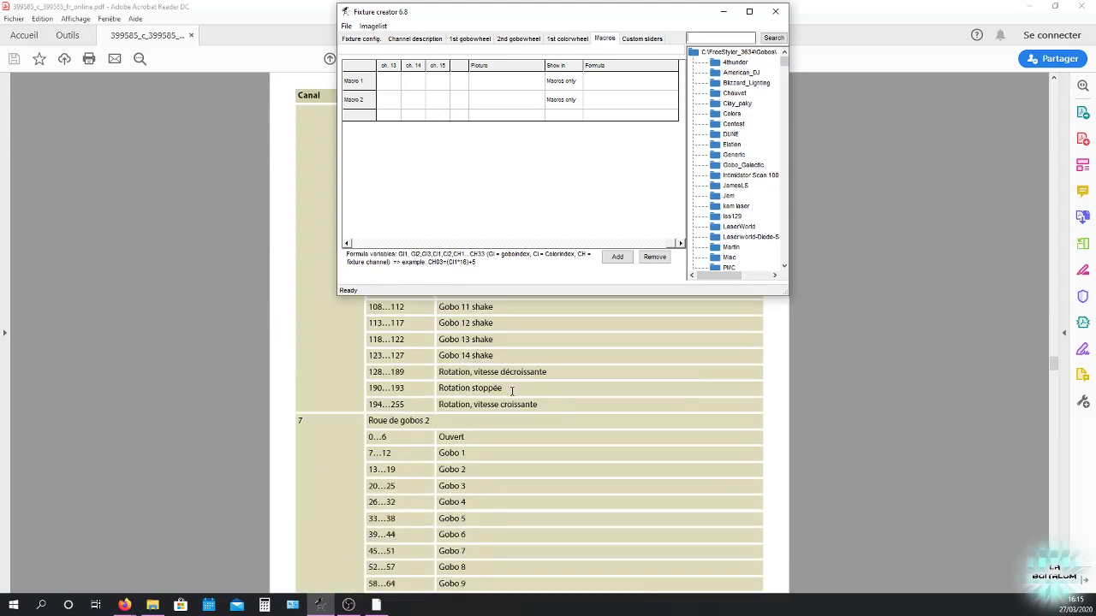
pyautogui.scroll(-2, 506, 394)
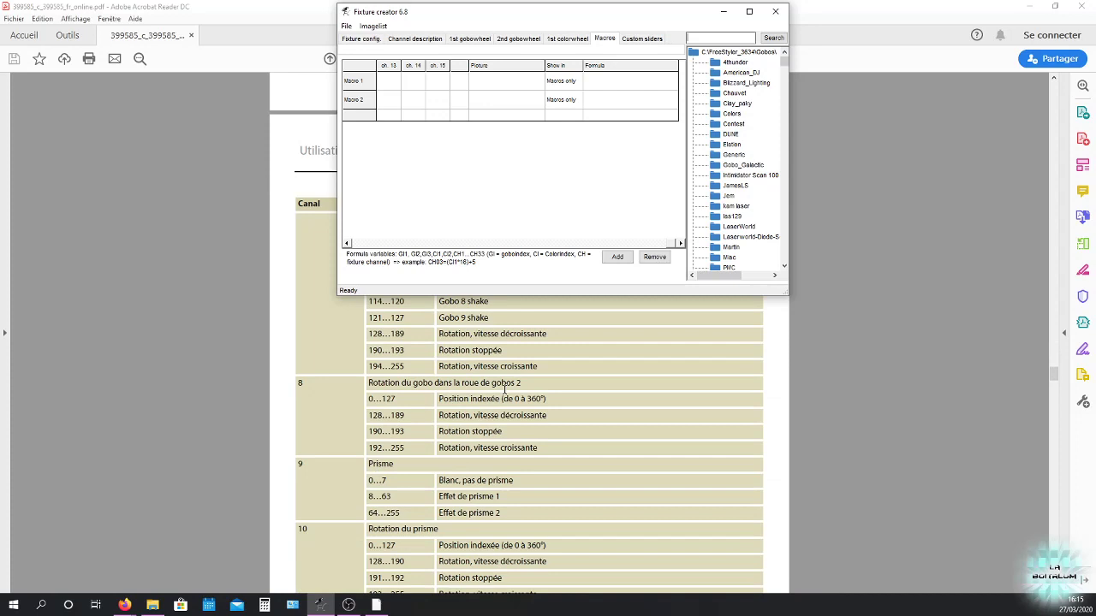
pyautogui.scroll(2, 489, 435)
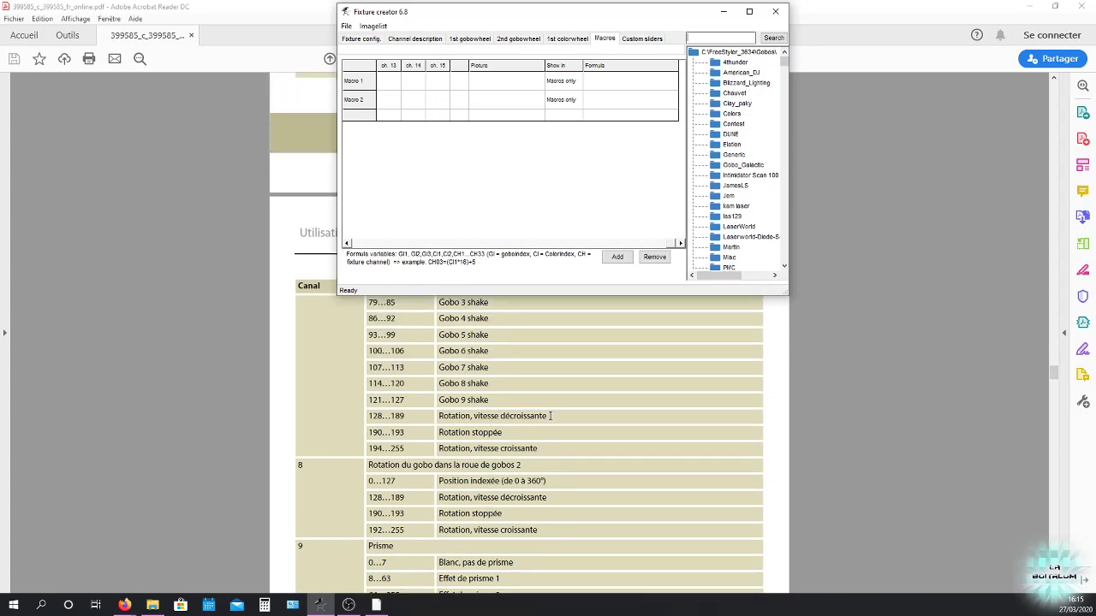
pyautogui.scroll(-1, 550, 416)
pyautogui.scroll(-4, 548, 392)
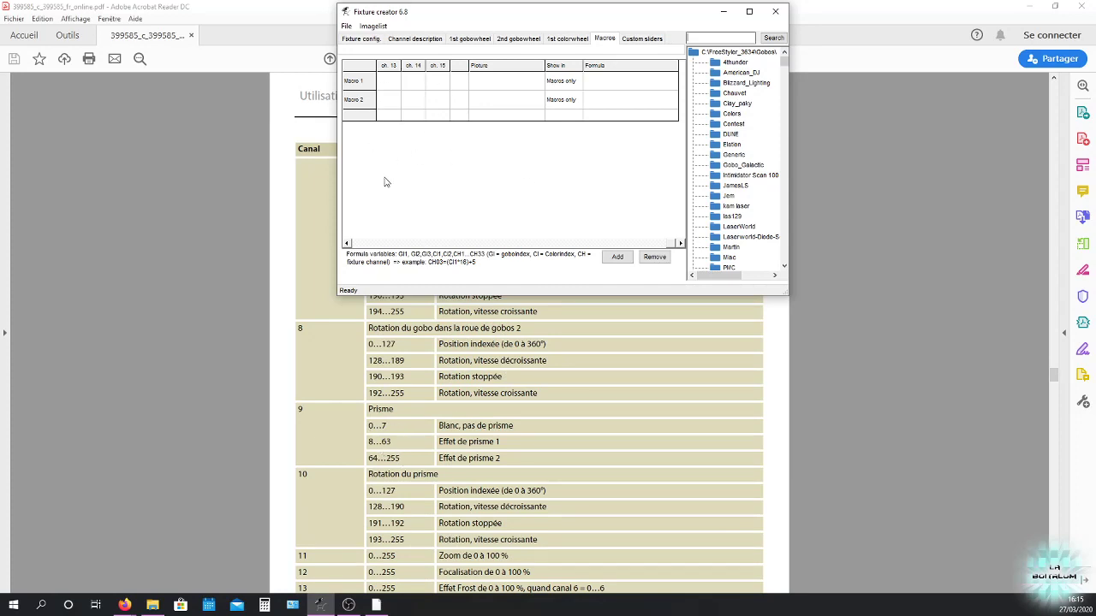
# - Add three macros for the prism, with channel 9 set to 0, 8 and 64 respectively
pyautogui.click(622, 258)
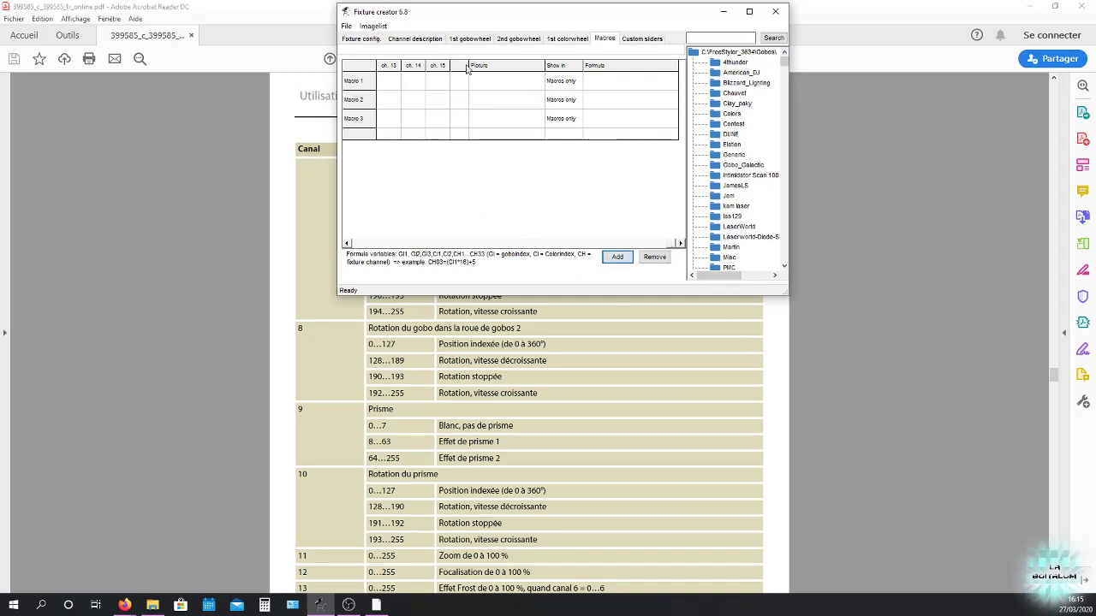
pyautogui.click(346, 244)
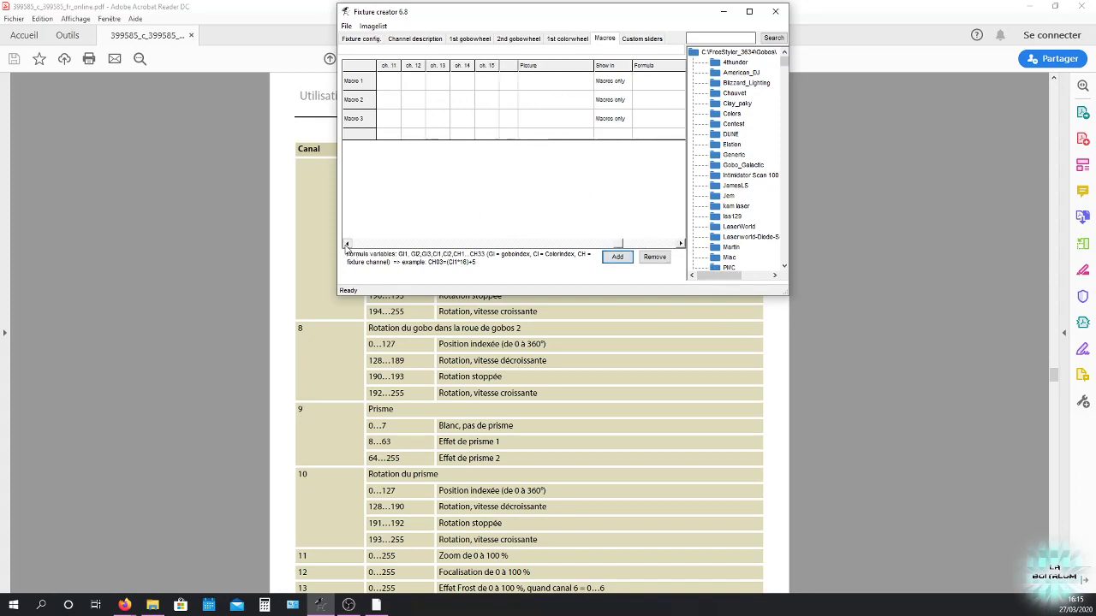
pyautogui.click(346, 244)
pyautogui.click(416, 120)
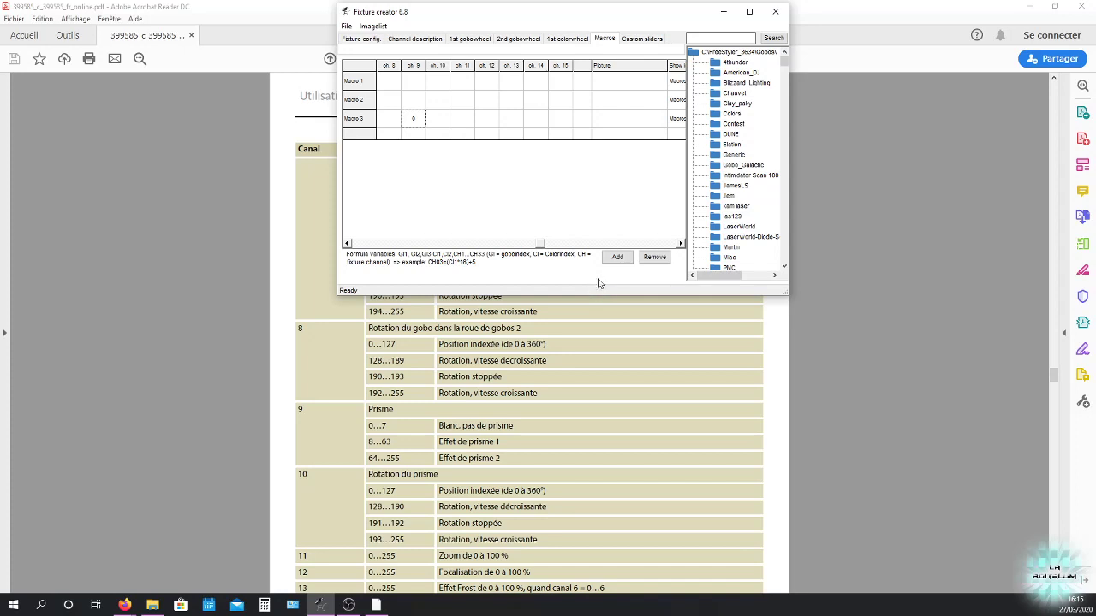
pyautogui.click(618, 257)
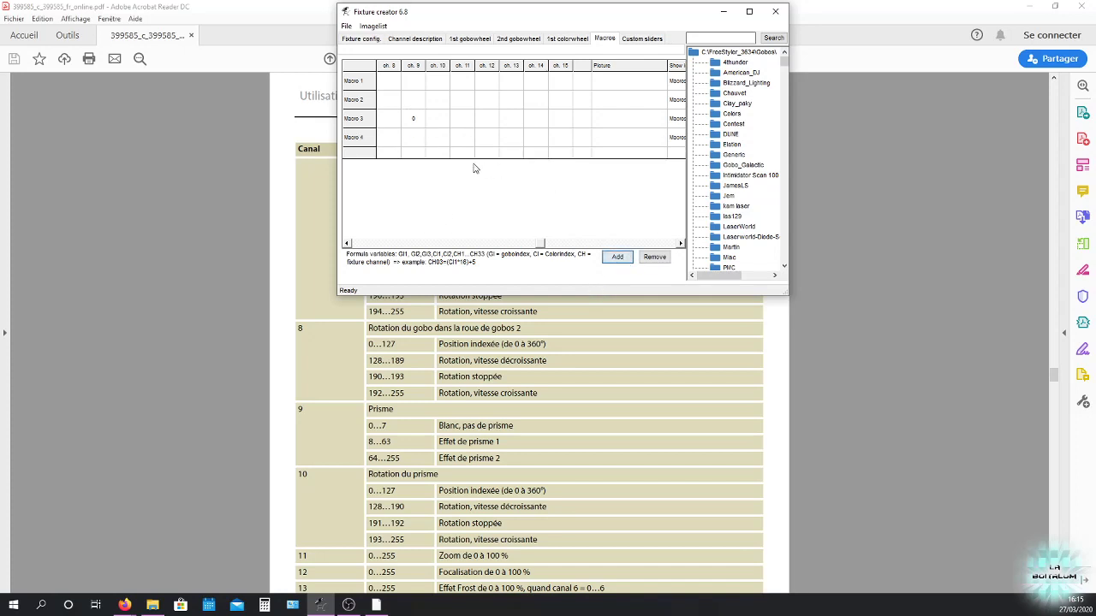
pyautogui.click(416, 140)
pyautogui.click(617, 257)
pyautogui.click(414, 162)
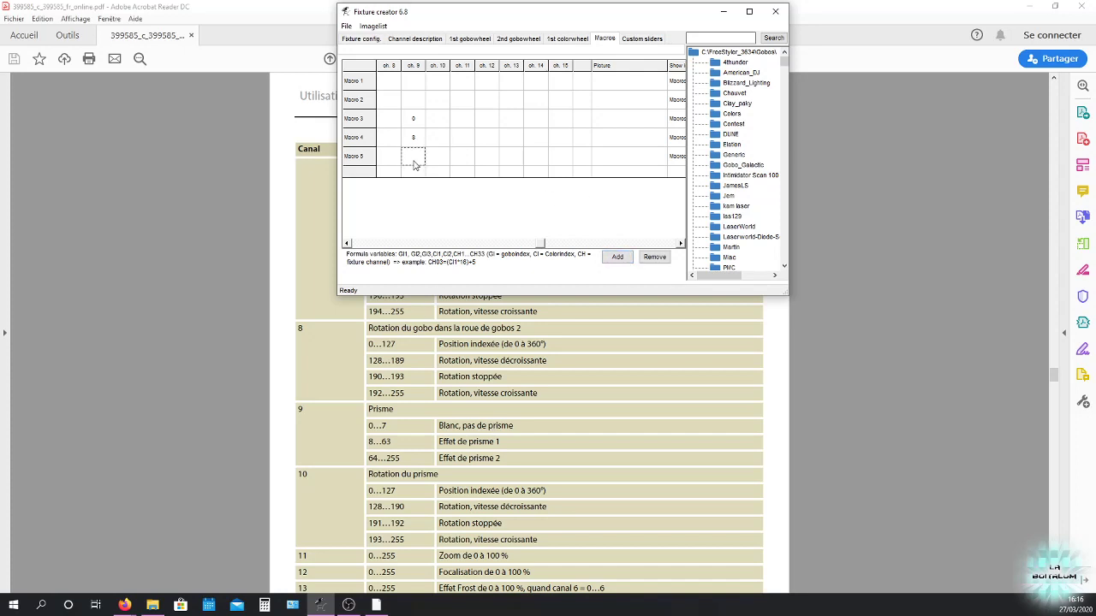
pyautogui.click(447, 201)
# - Enter the formula texts "Prisme Open", "Prisme 1" and "Prisme 2" for macros 3, 4 and 5
pyautogui.moveTo(542, 247); pyautogui.dragTo(355, 249)
pyautogui.click(363, 83)
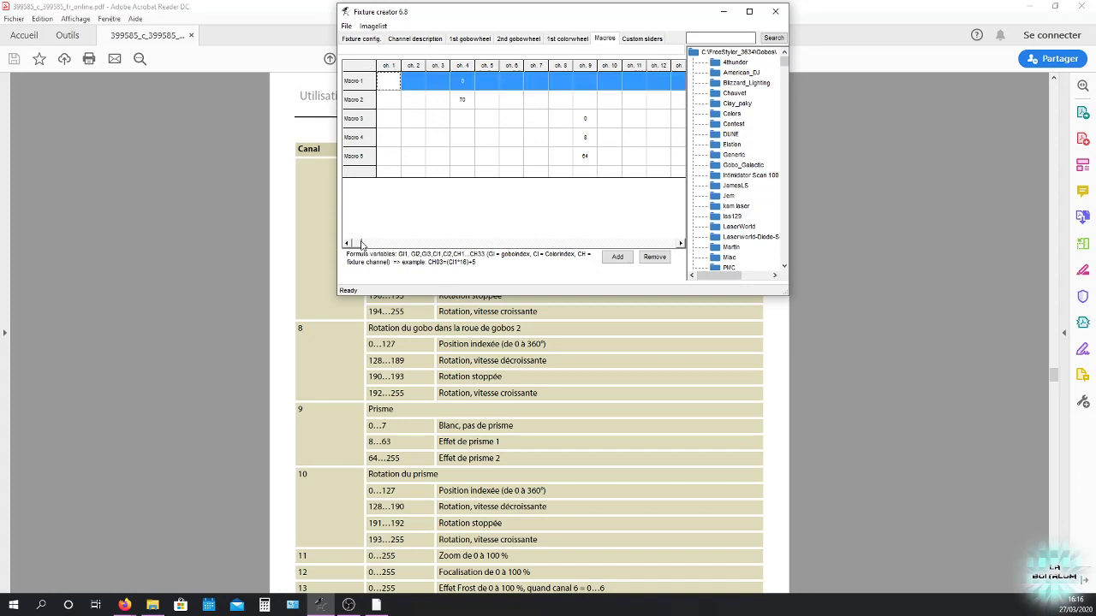
pyautogui.moveTo(362, 244); pyautogui.dragTo(387, 246)
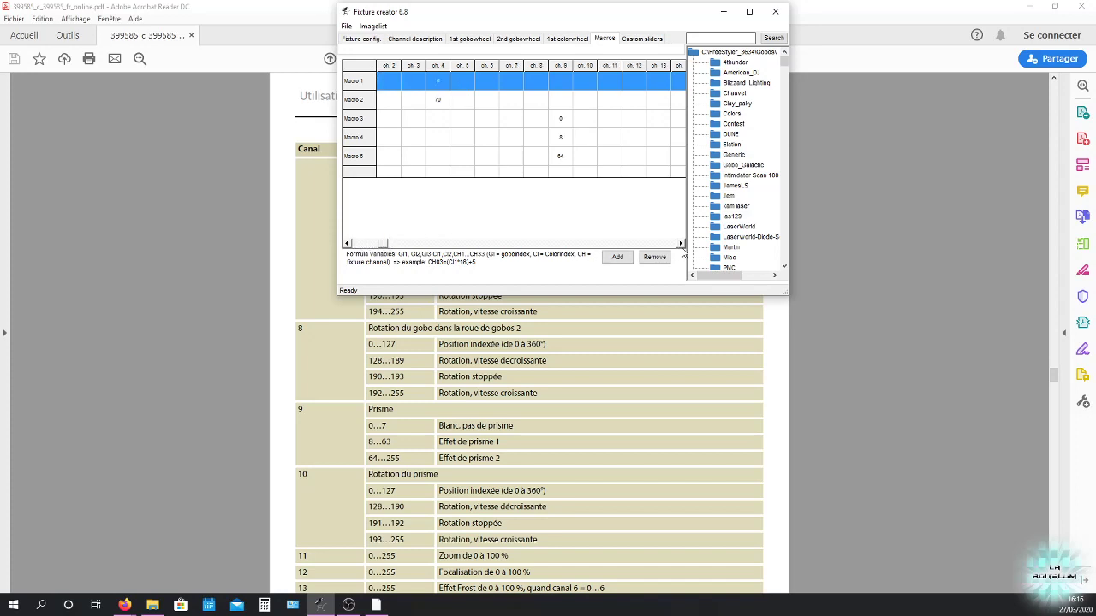
pyautogui.click(681, 245)
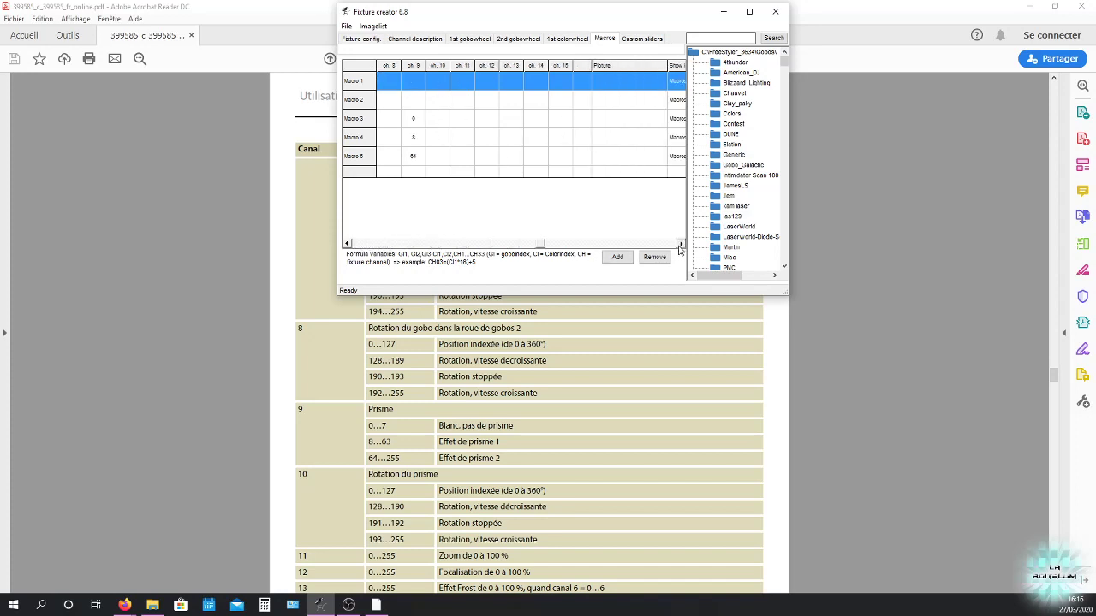
pyautogui.click(681, 244)
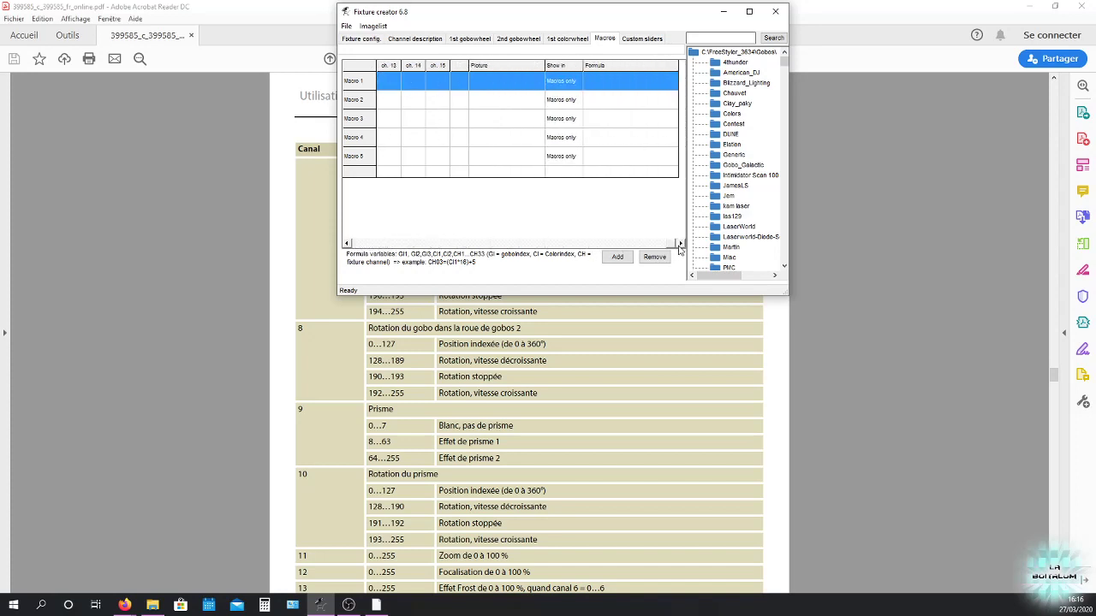
pyautogui.click(610, 83)
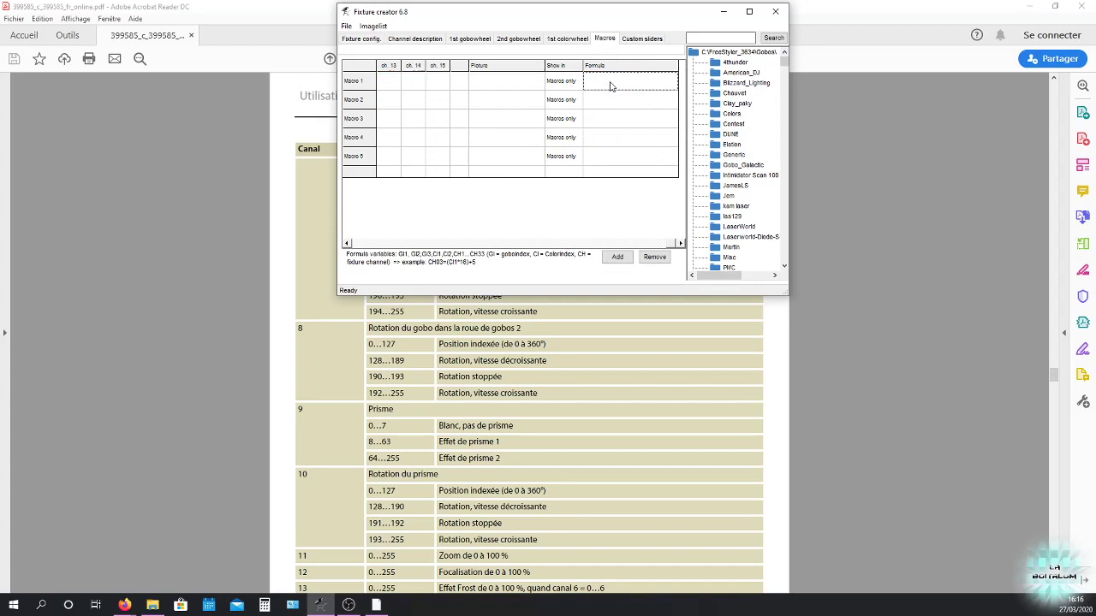
pyautogui.click(647, 128)
pyautogui.click(652, 142)
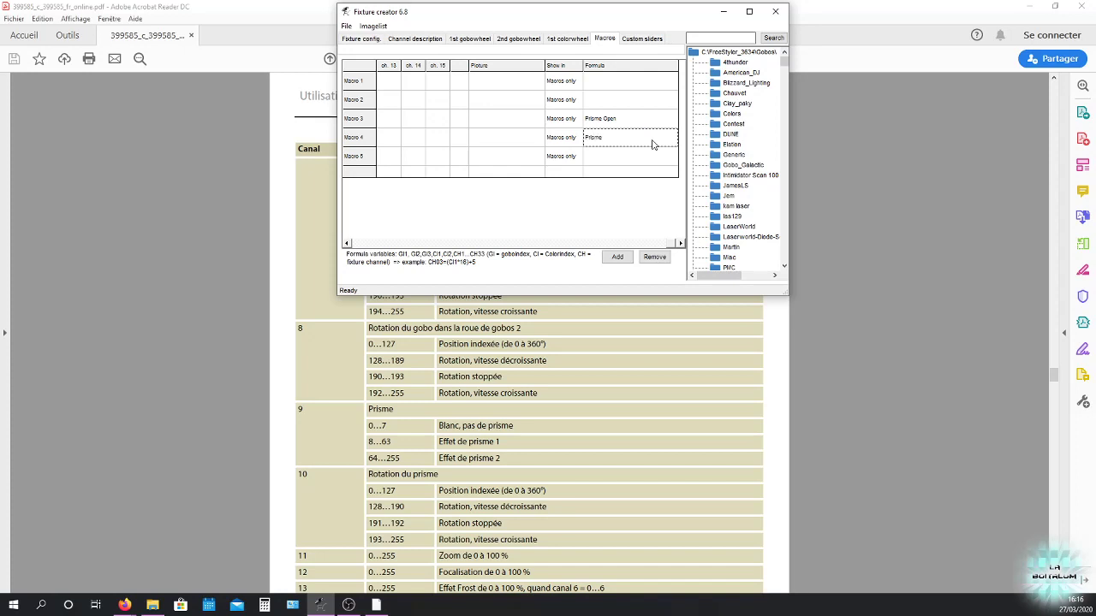
pyautogui.click(643, 160)
# - Check the channel 4 functions in the manual and enter the formula texts "shutter Open" for macro 1 and "MIB" for macro 2
pyautogui.click(621, 88)
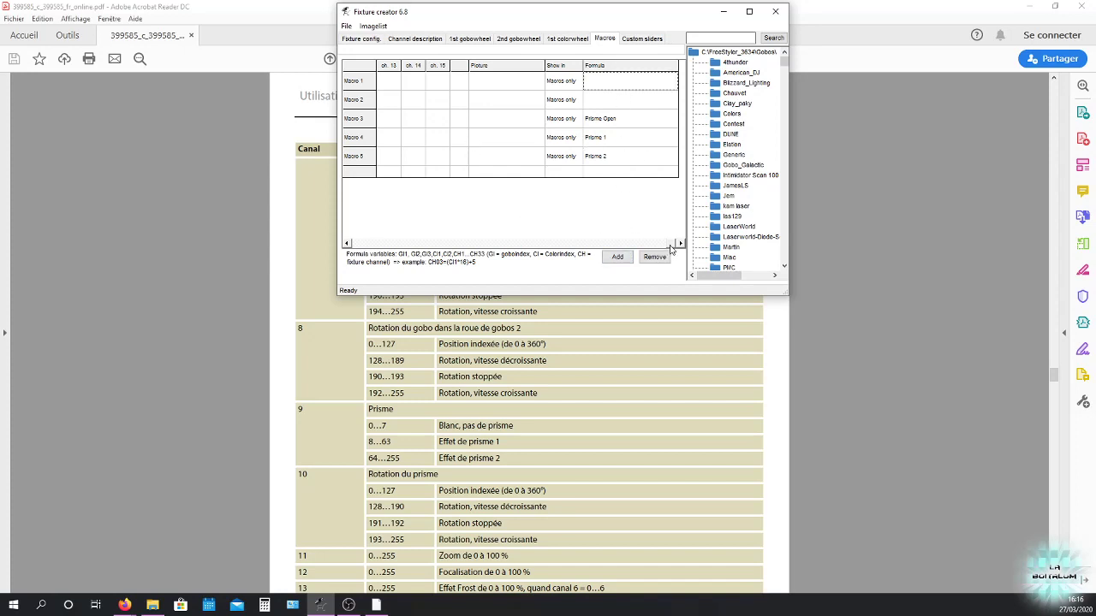
pyautogui.moveTo(570, 245); pyautogui.dragTo(463, 249)
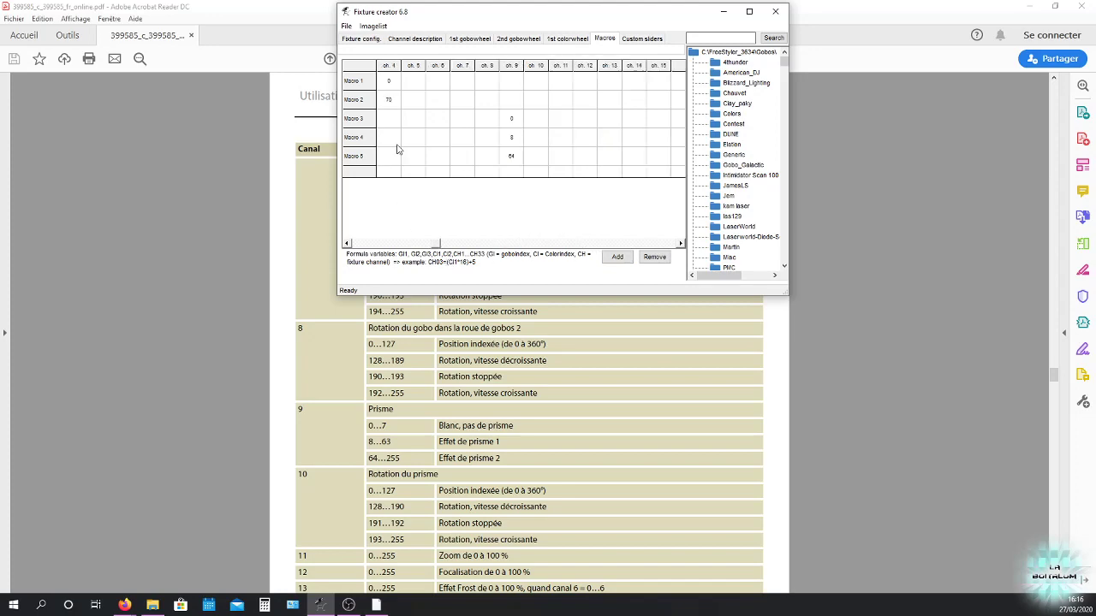
pyautogui.scroll(10, 562, 368)
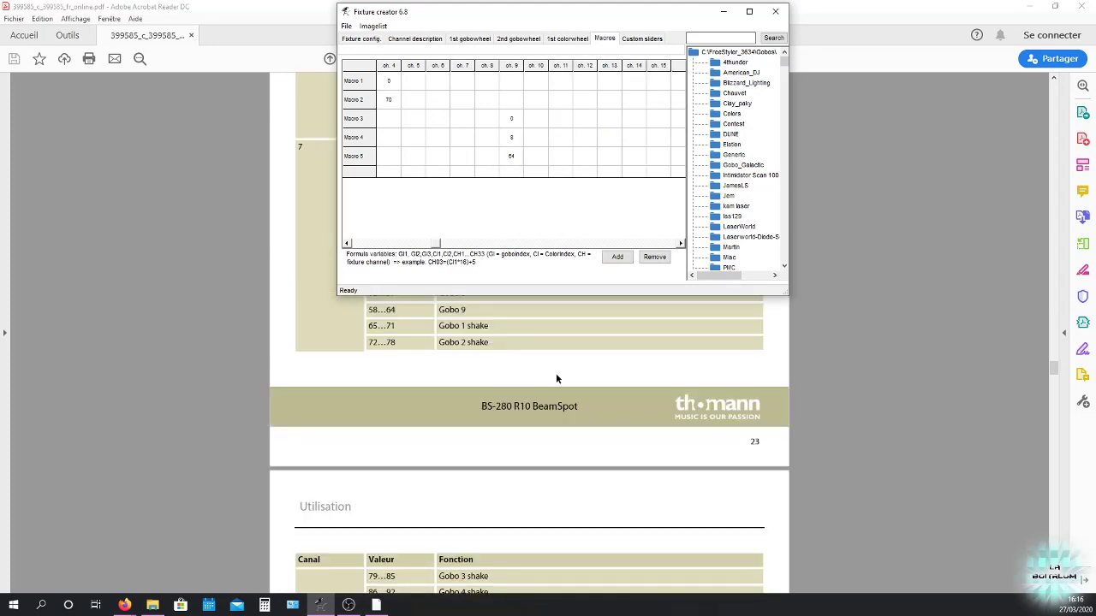
pyautogui.scroll(15, 545, 368)
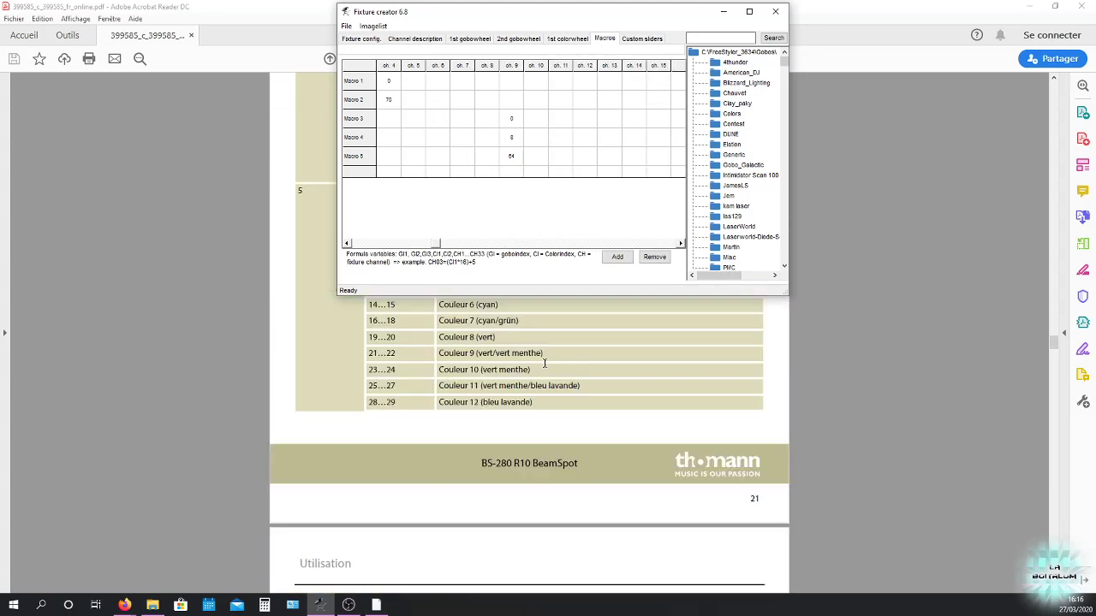
pyautogui.scroll(1, 541, 365)
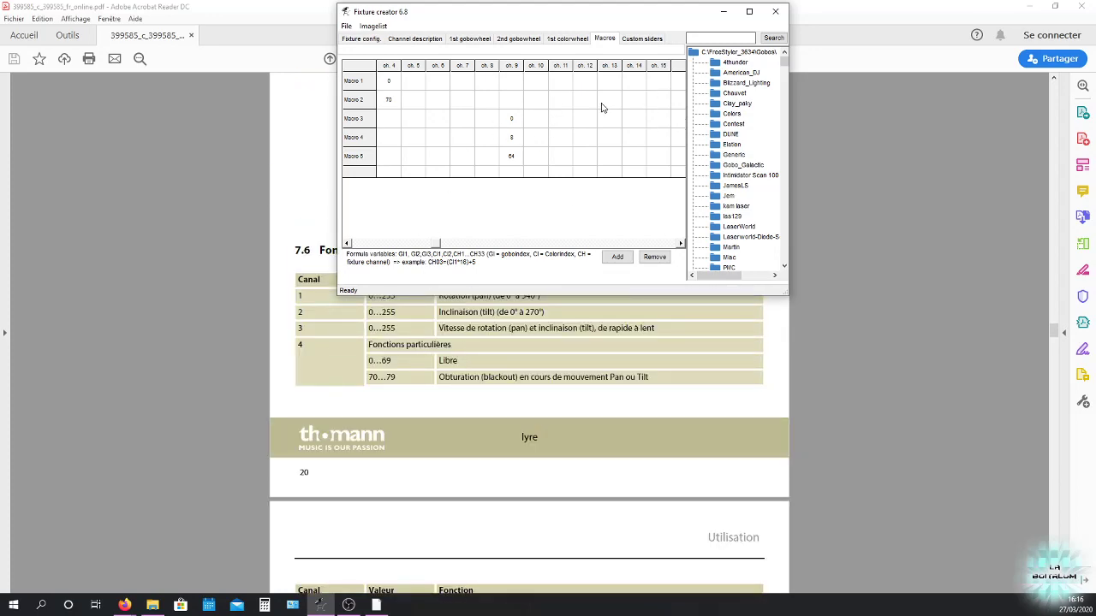
pyautogui.moveTo(433, 243); pyautogui.dragTo(648, 243)
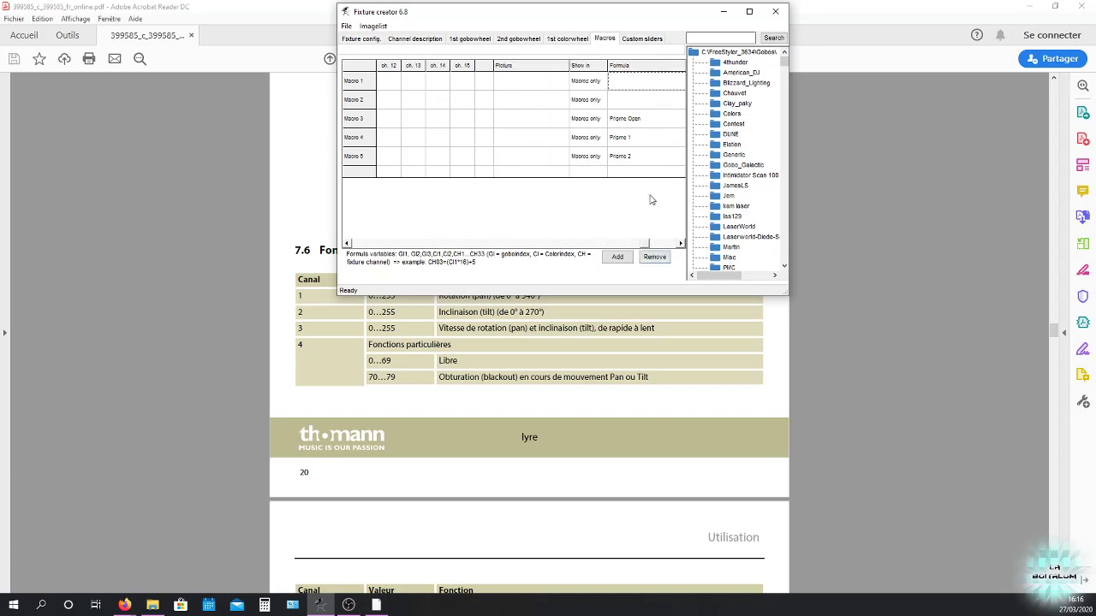
pyautogui.click(624, 80)
pyautogui.write('shutter Open')
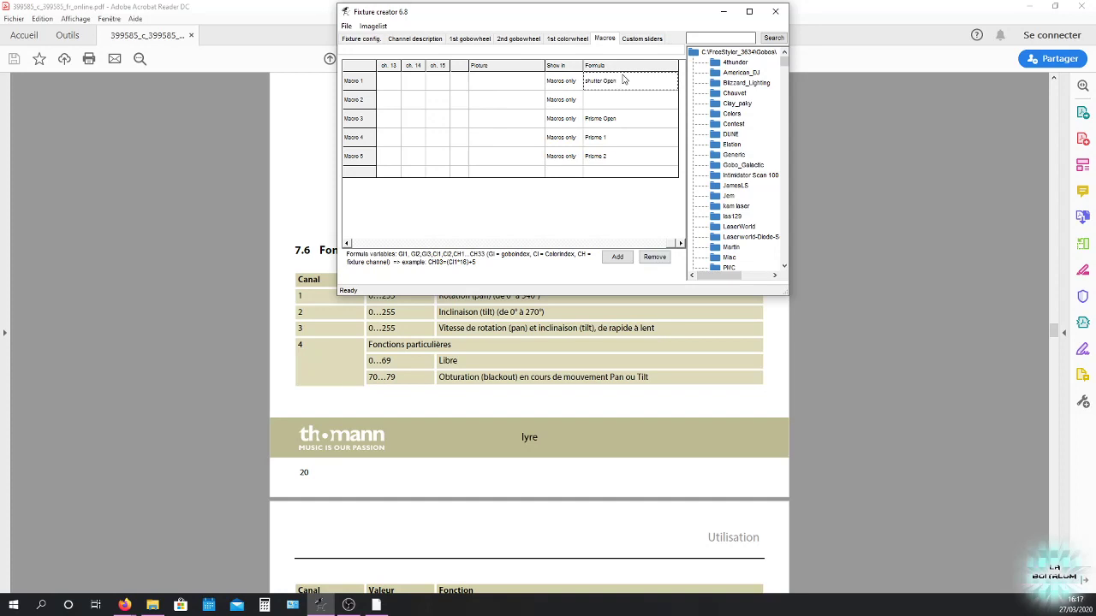
pyautogui.click(651, 103)
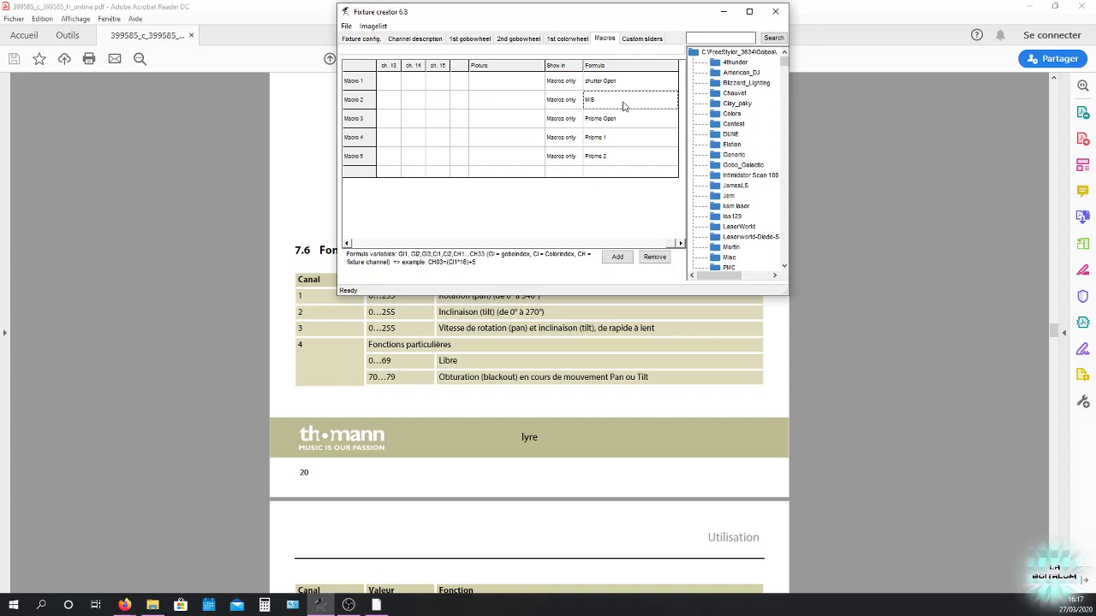
# - Check the prism rotation channel in the manual and add a custom slider for channel 10, range 0 to 127, named "Prisme Index"
pyautogui.click(651, 40)
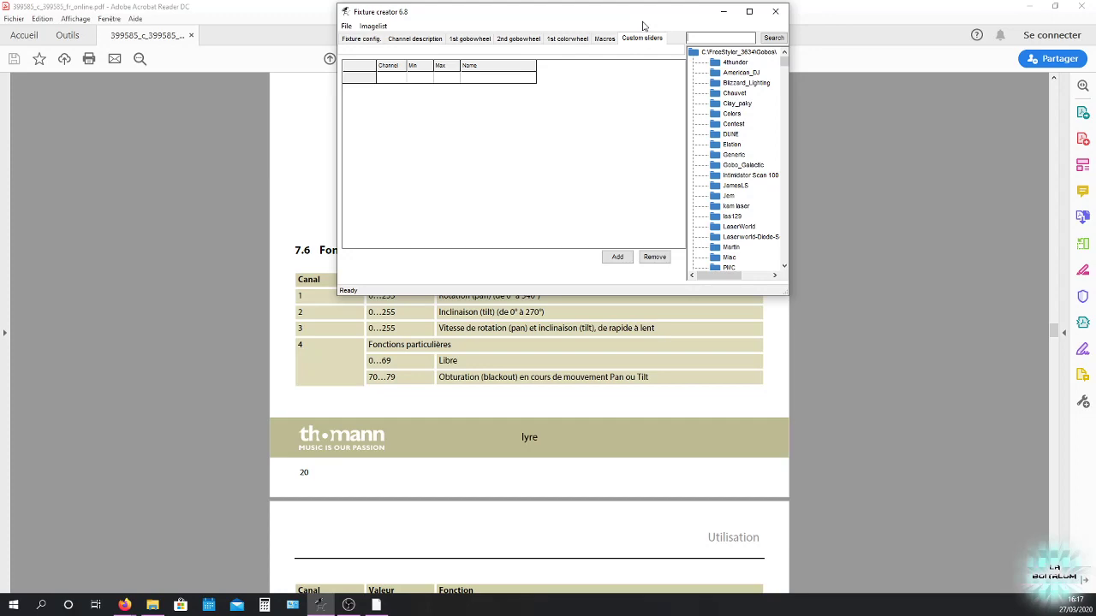
pyautogui.scroll(-15, 630, 323)
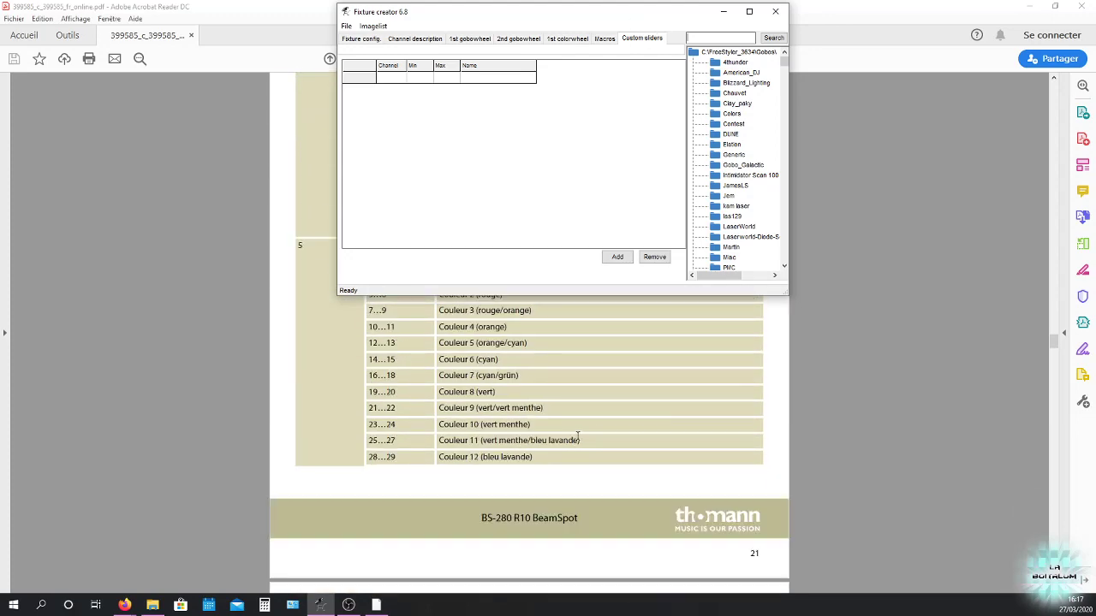
pyautogui.scroll(-10, 577, 437)
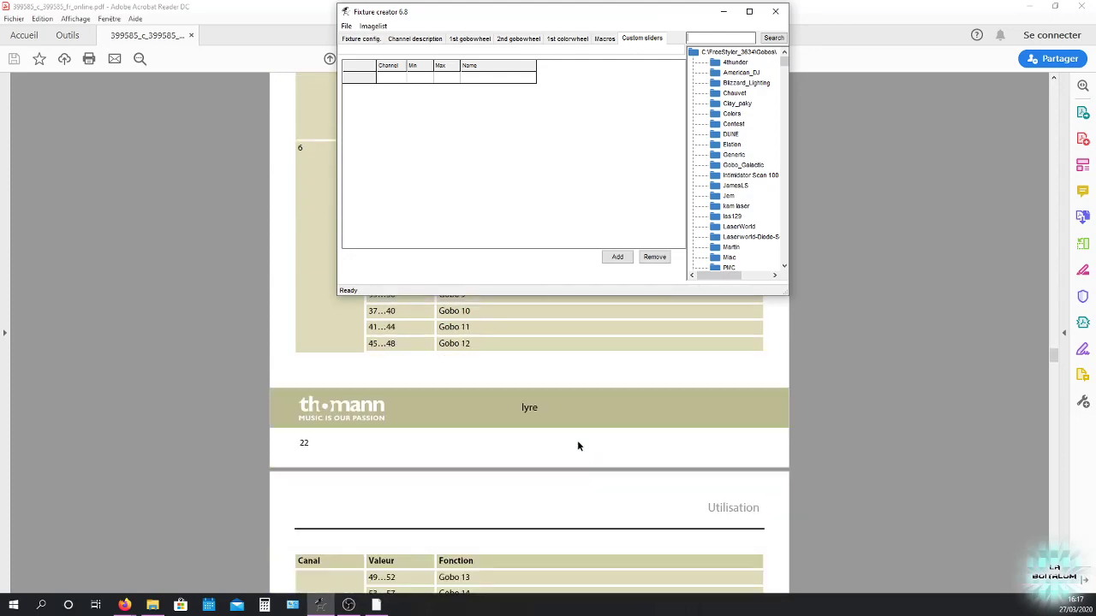
pyautogui.scroll(-10, 581, 446)
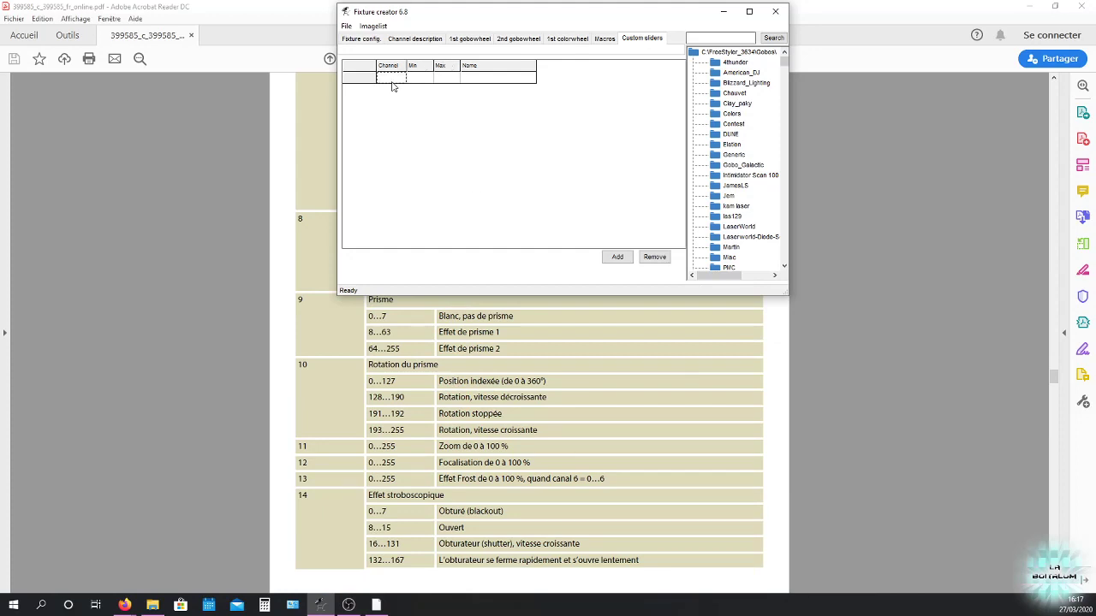
pyautogui.click(618, 257)
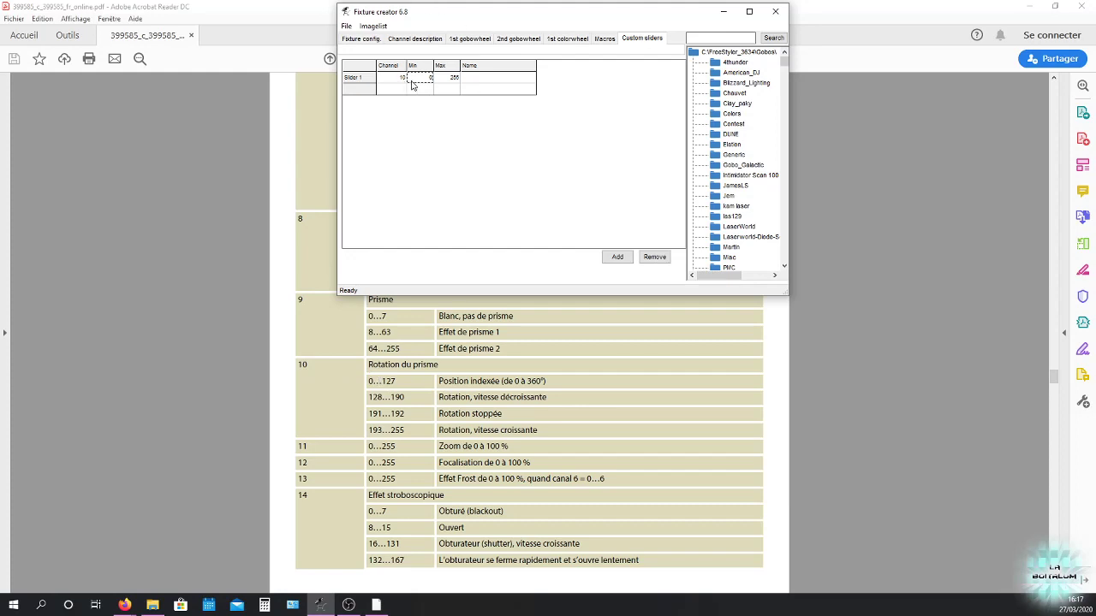
pyautogui.click(453, 80)
pyautogui.click(482, 80)
# - Check the strobe ranges in the manual and add a second custom slider for channel 14 with minimum 168 and maximum 203
pyautogui.scroll(-3, 449, 431)
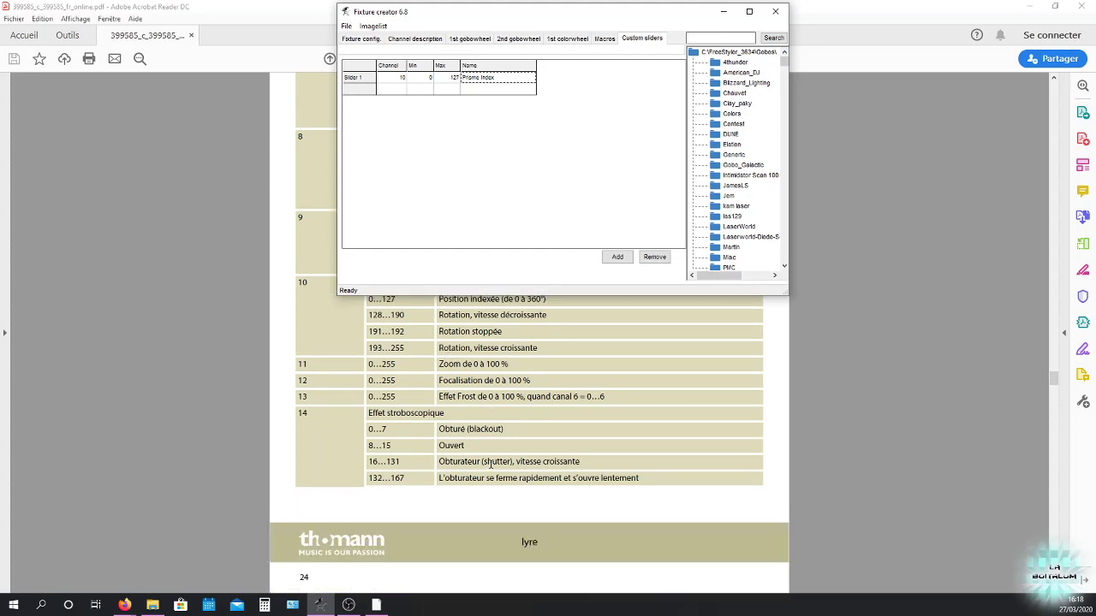
pyautogui.scroll(-2, 499, 438)
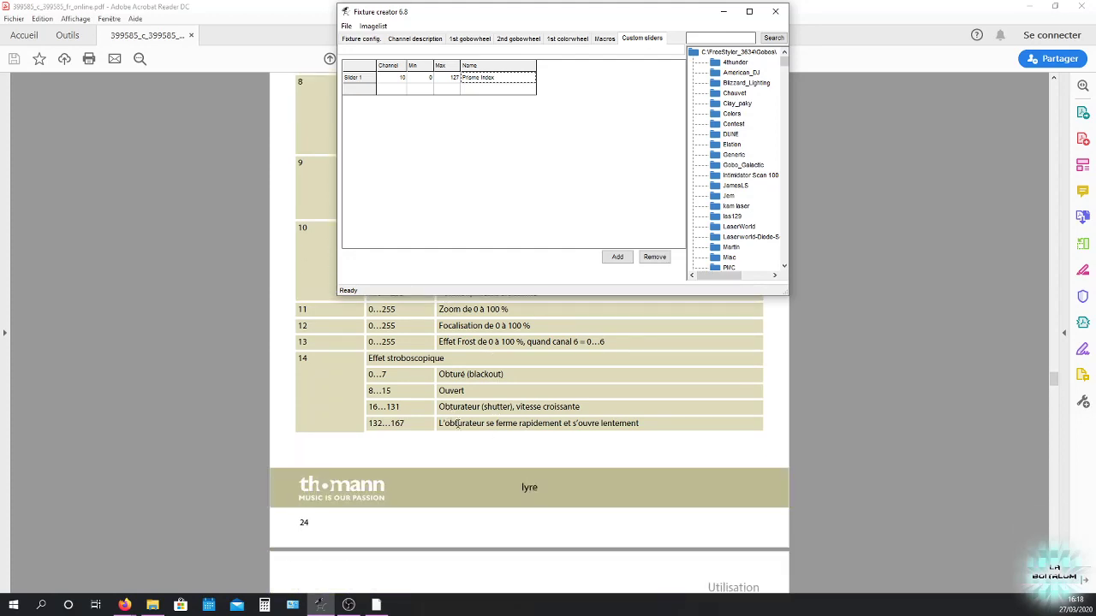
pyautogui.scroll(-2, 505, 434)
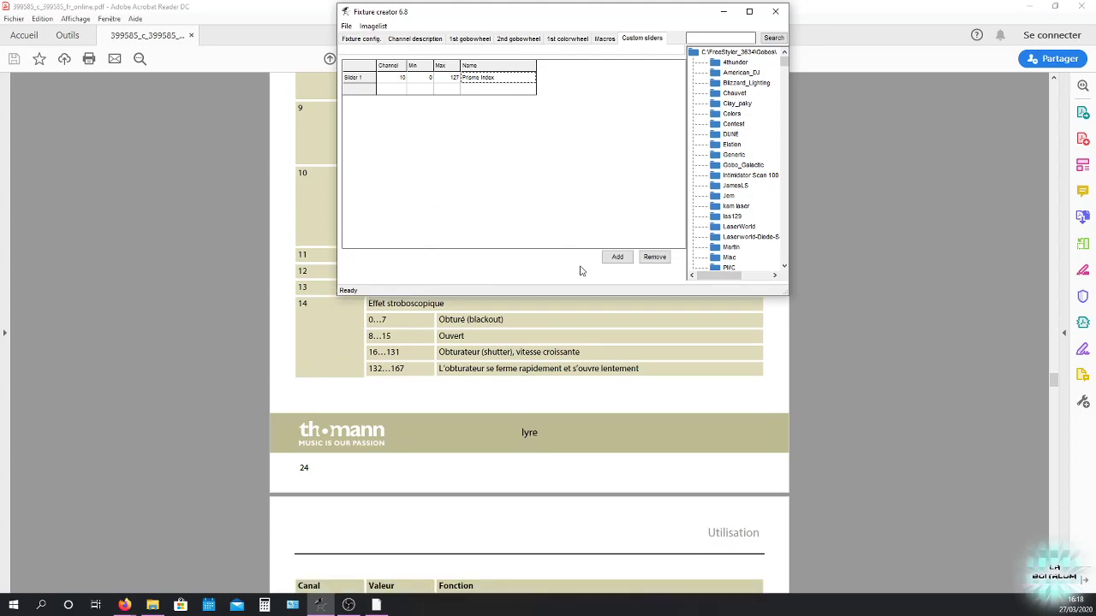
pyautogui.click(617, 256)
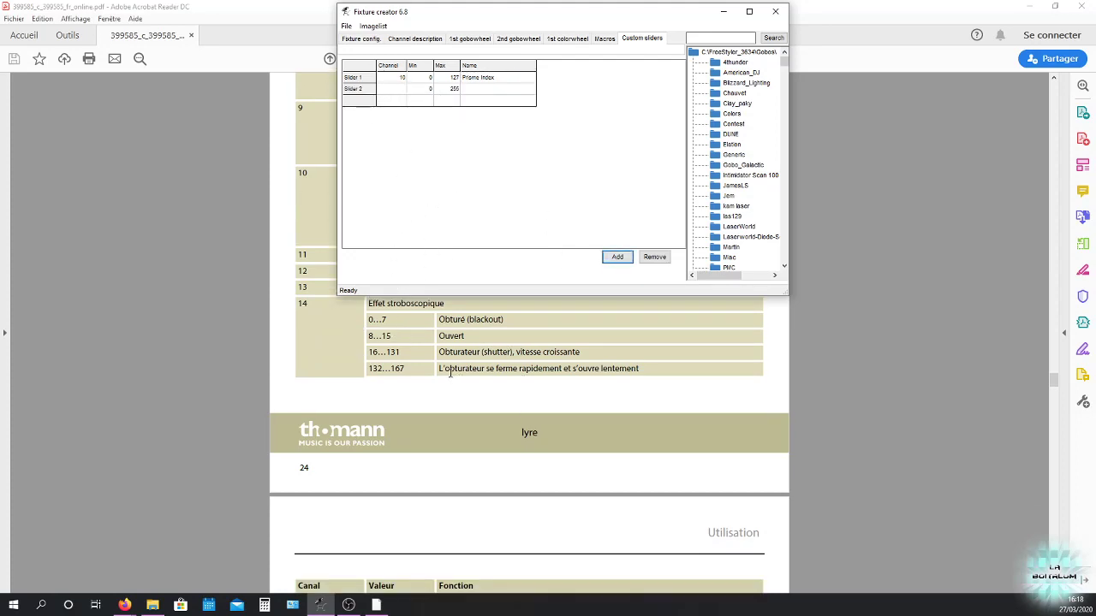
pyautogui.scroll(-5, 493, 374)
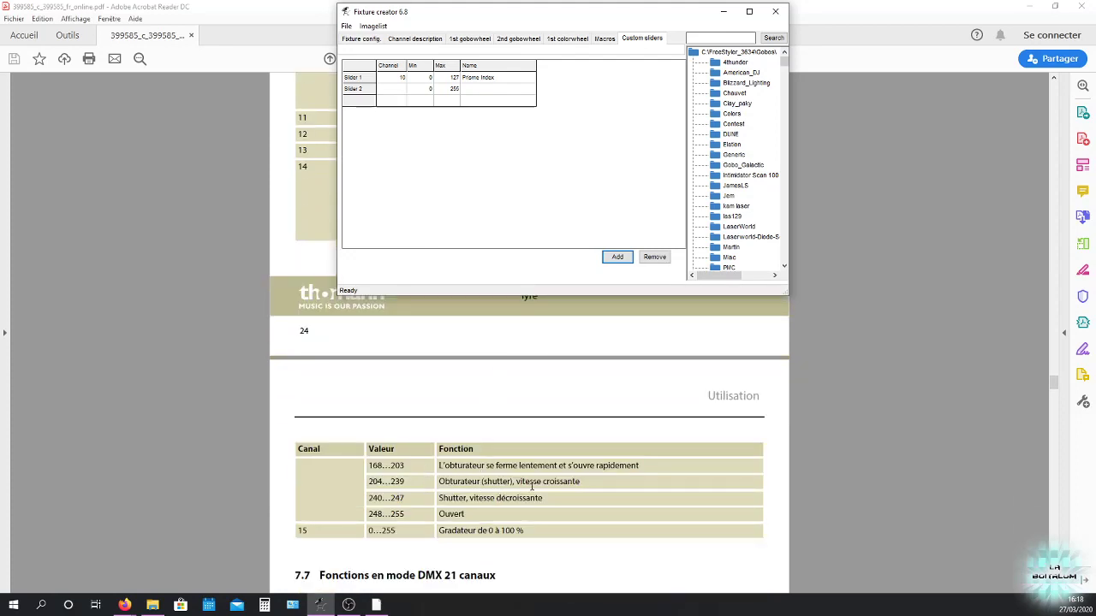
pyautogui.scroll(-1, 531, 482)
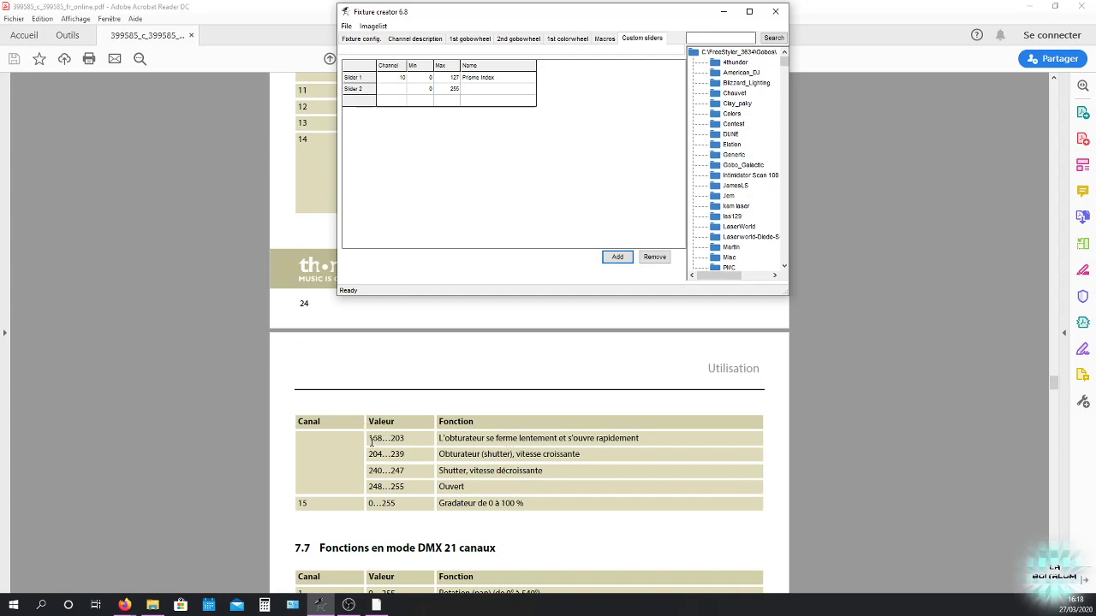
pyautogui.click(397, 94)
pyautogui.click(417, 94)
pyautogui.click(454, 94)
pyautogui.click(570, 210)
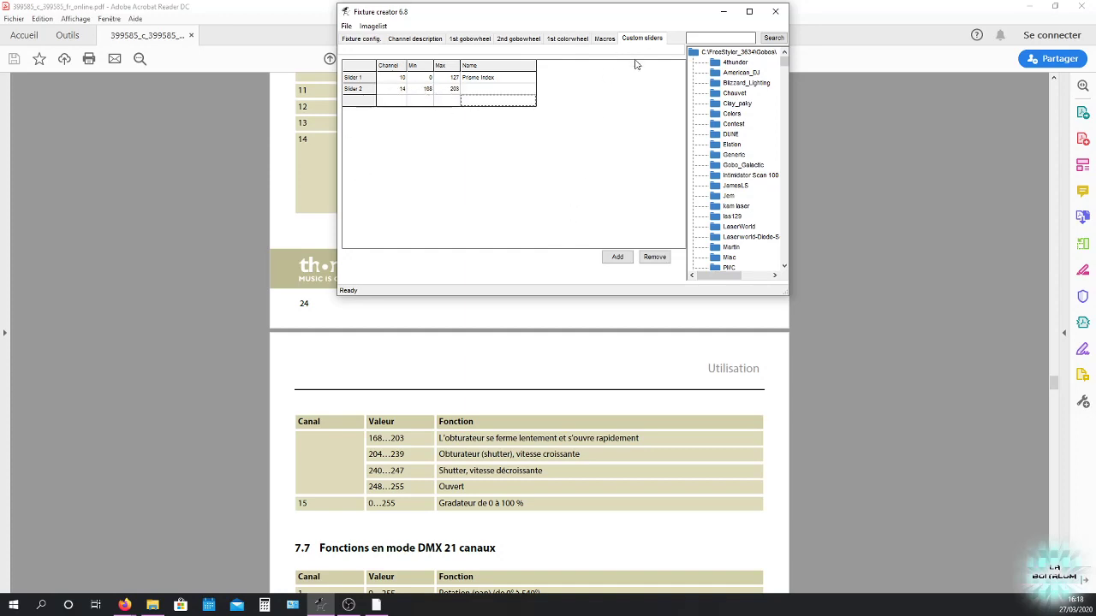
# - Try to save the fixture definition
pyautogui.click(346, 26)
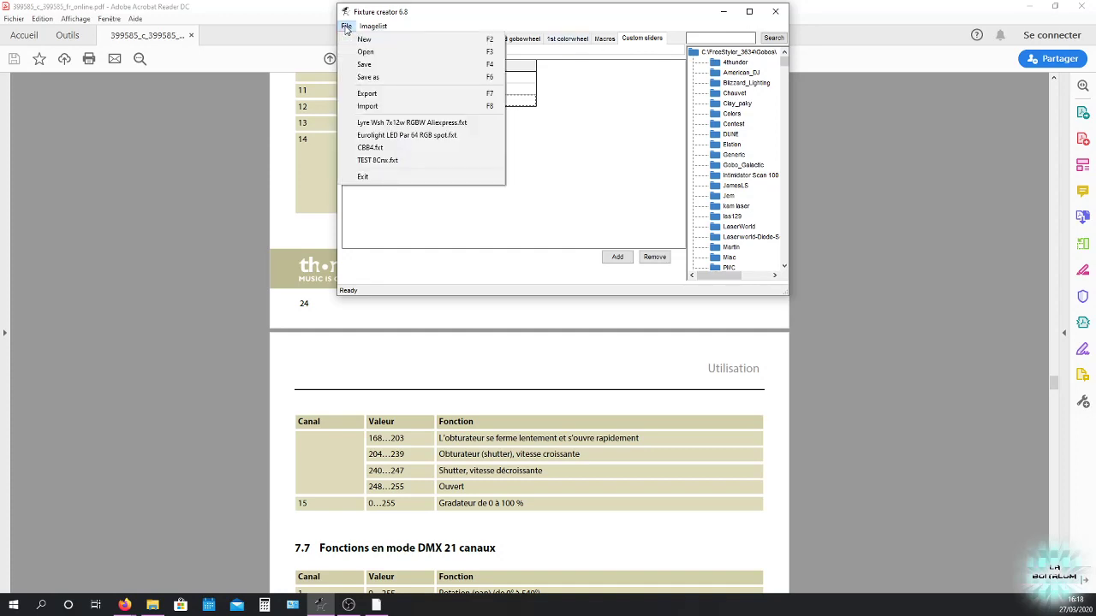
pyautogui.click(384, 67)
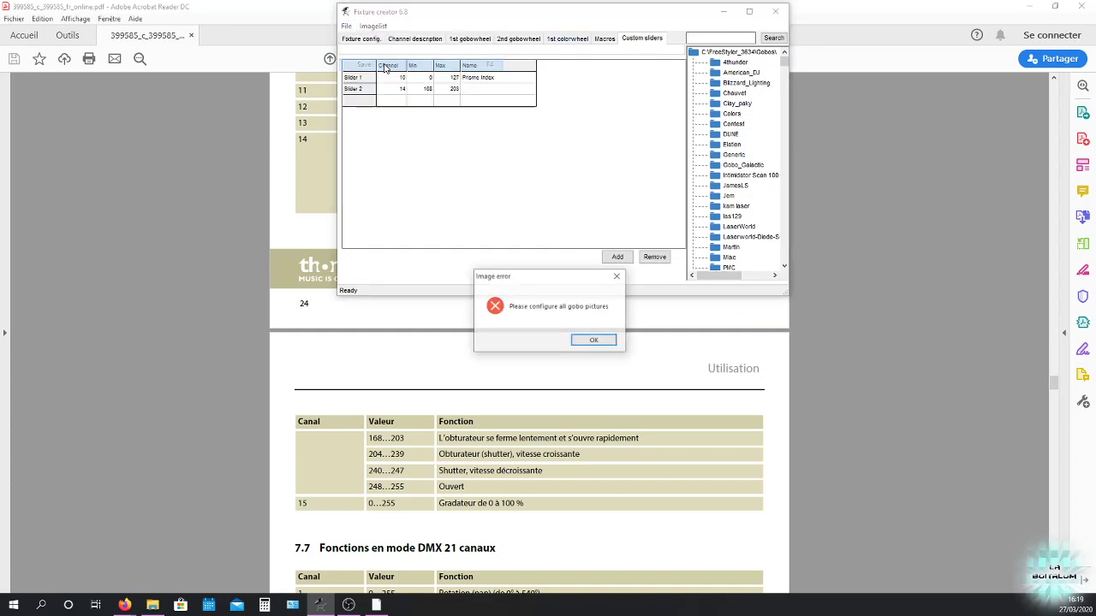
pyautogui.click(591, 341)
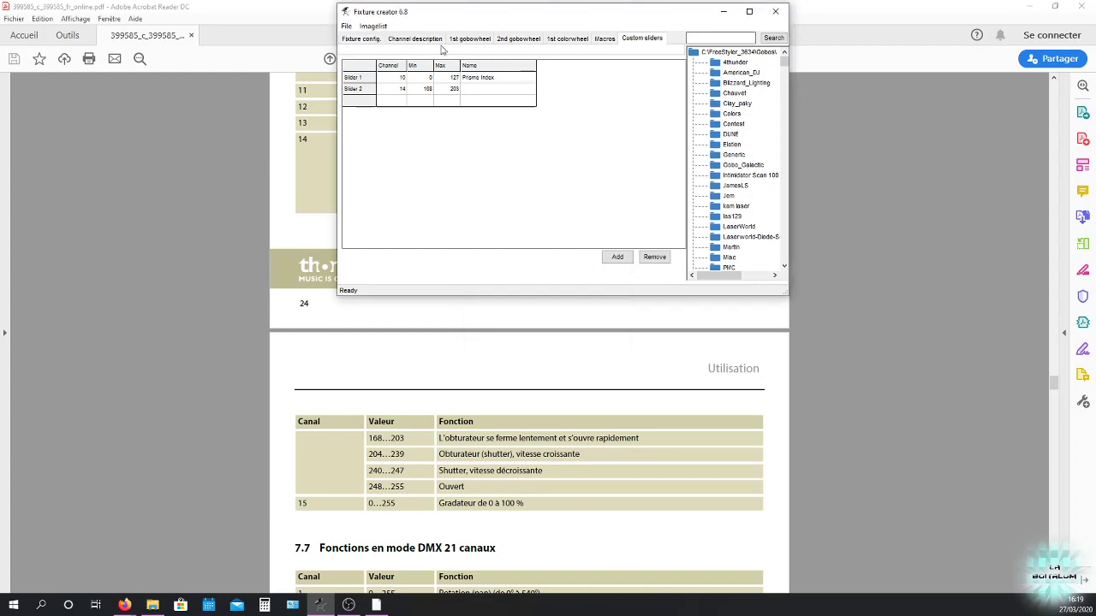
# - On the second gobo wheel, assign $01.bmp to DMX values 7 and 13, and $02.bmp to value 20
pyautogui.click(530, 41)
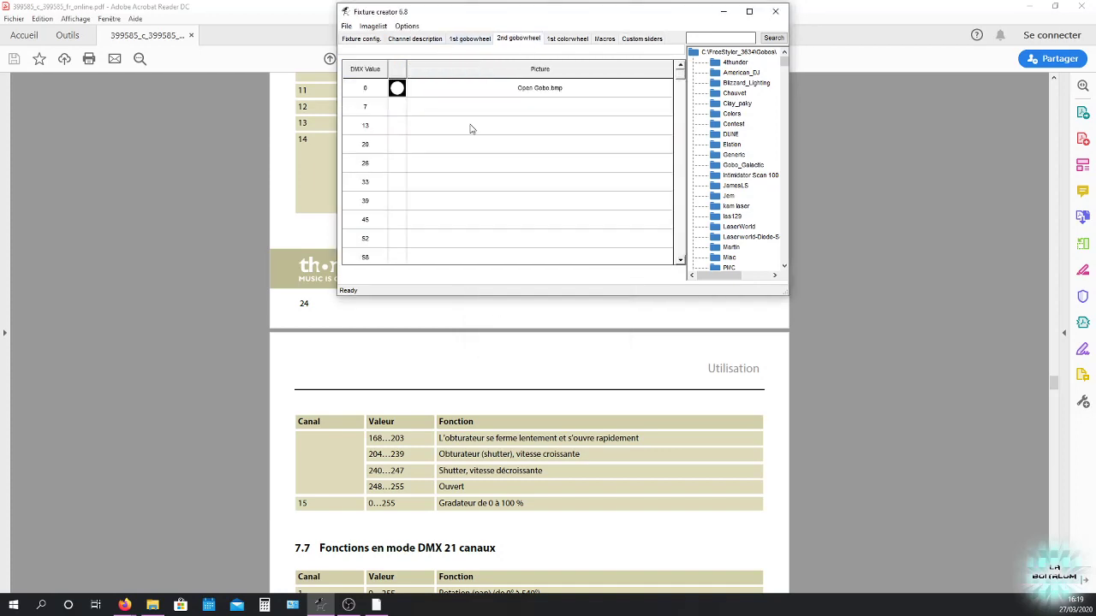
pyautogui.click(426, 109)
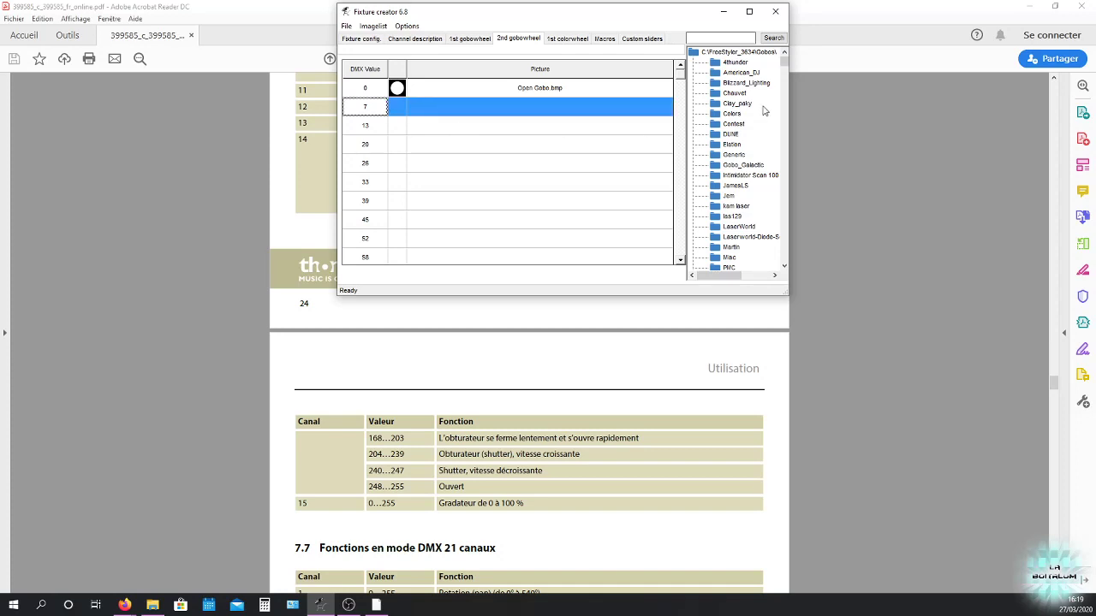
pyautogui.moveTo(785, 65)
pyautogui.mouseDown()
pyautogui.moveTo(785, 85)
pyautogui.moveTo(786, 59)
pyautogui.mouseUp()
pyautogui.click(785, 54)
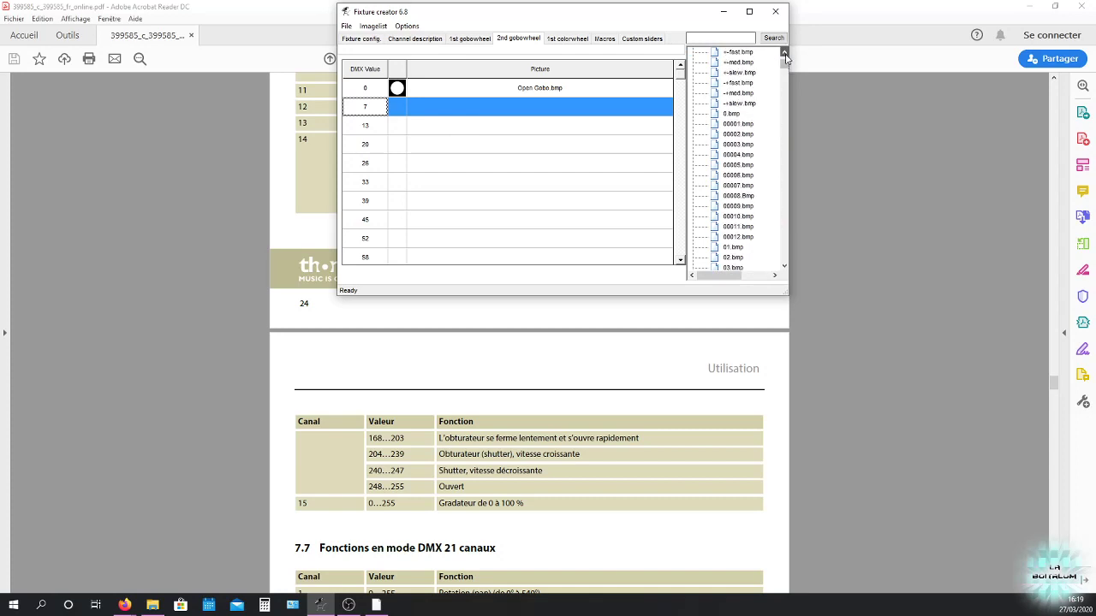
pyautogui.click(786, 54)
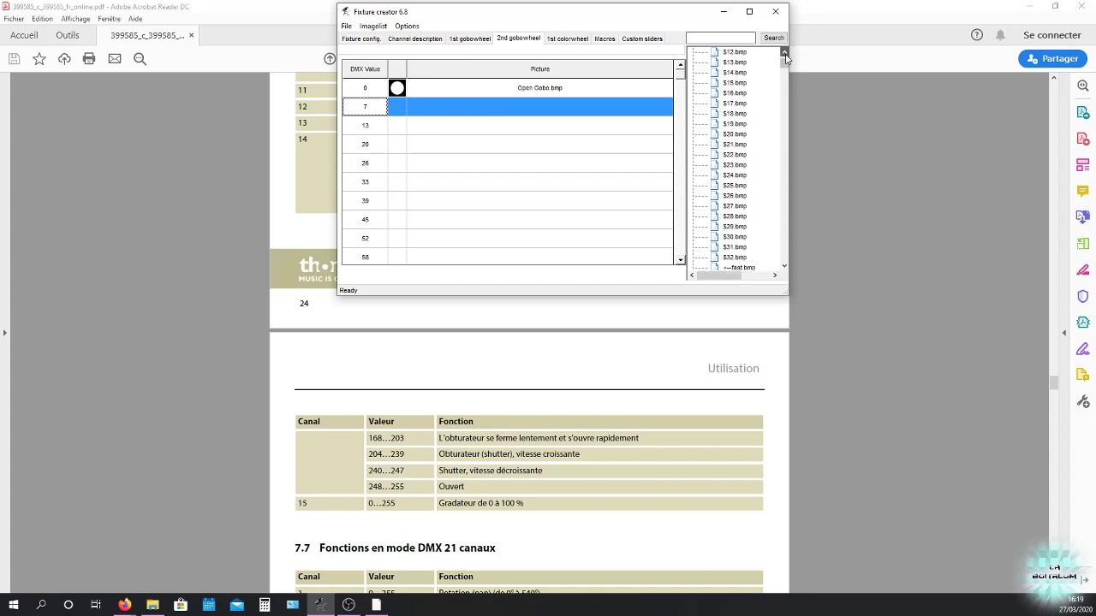
pyautogui.click(785, 54)
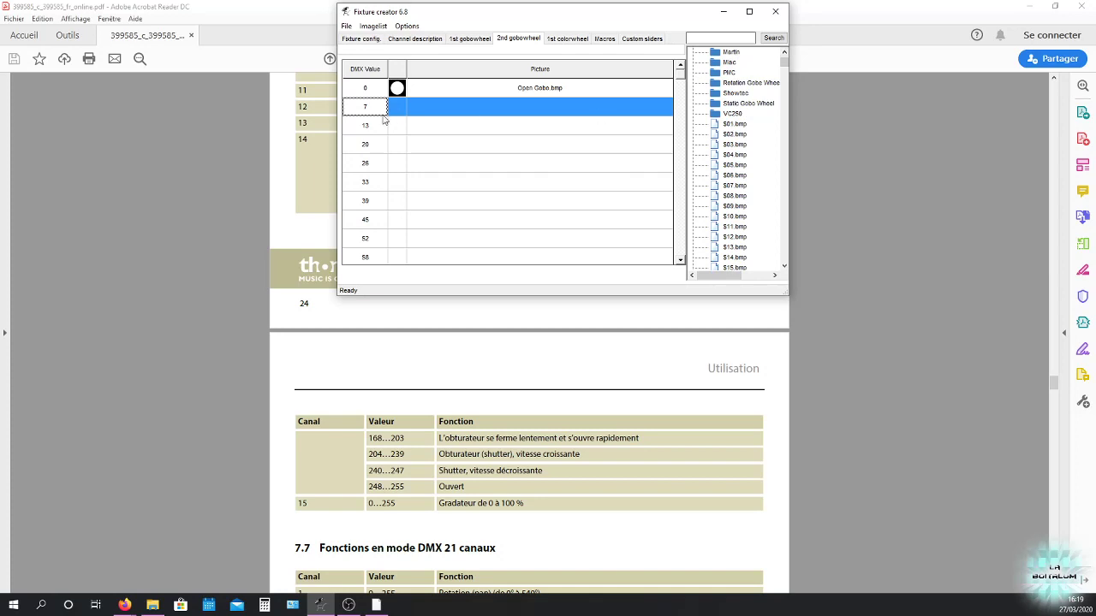
pyautogui.click(735, 124)
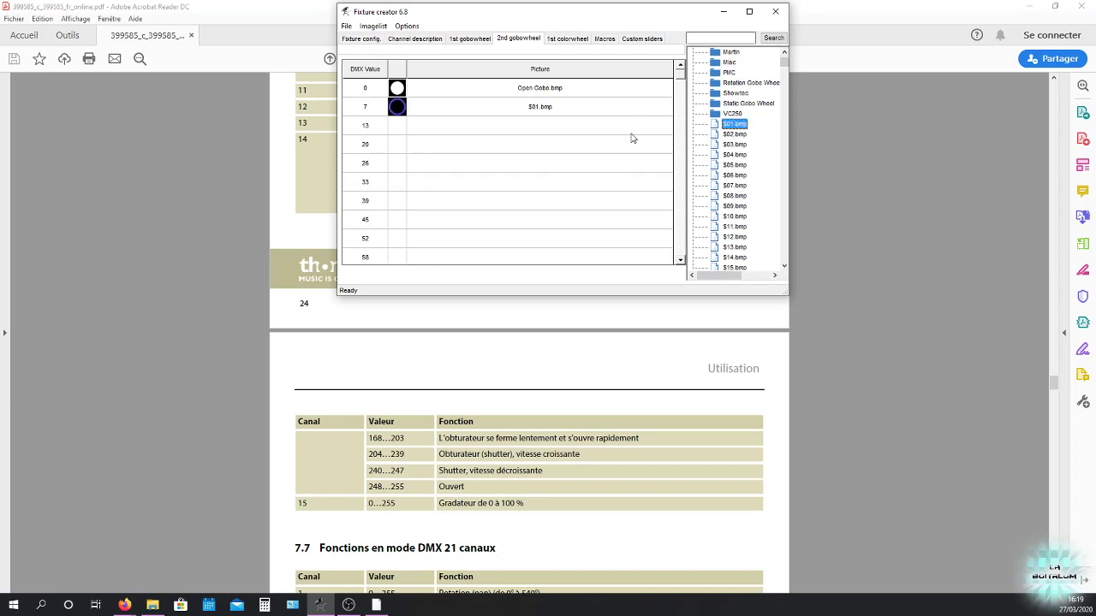
pyautogui.click(632, 127)
pyautogui.click(735, 124)
pyautogui.click(631, 144)
pyautogui.click(735, 134)
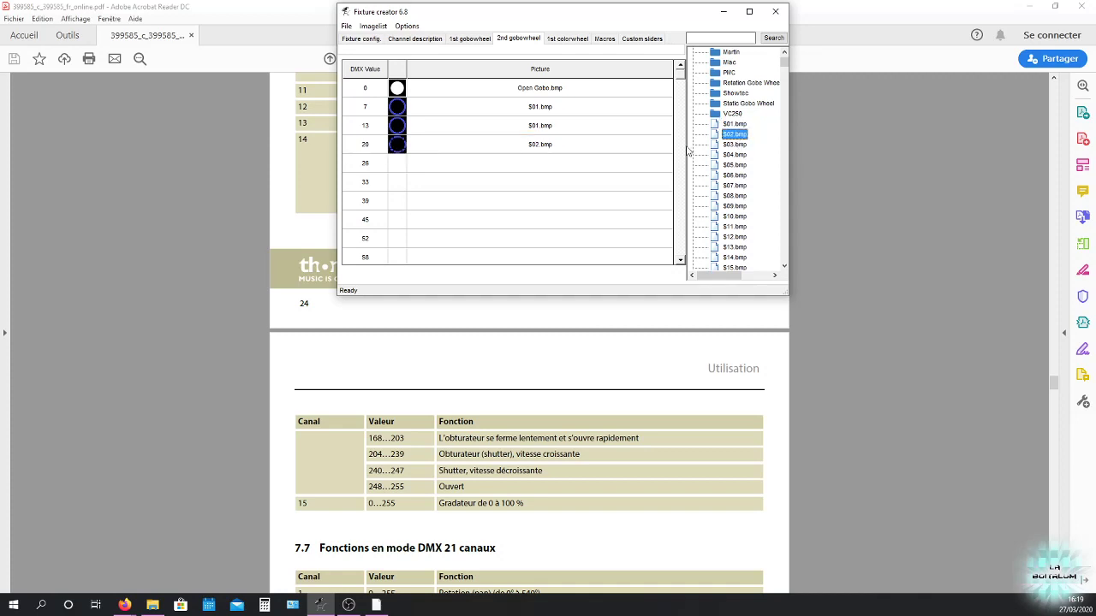
# - Assign gobo pictures $04.bmp, $06.bmp, $07.bmp and $10.bmp to DMX values 26, 33, 39 and 45 respectively
pyautogui.click(632, 163)
pyautogui.click(735, 155)
pyautogui.click(668, 182)
pyautogui.click(734, 176)
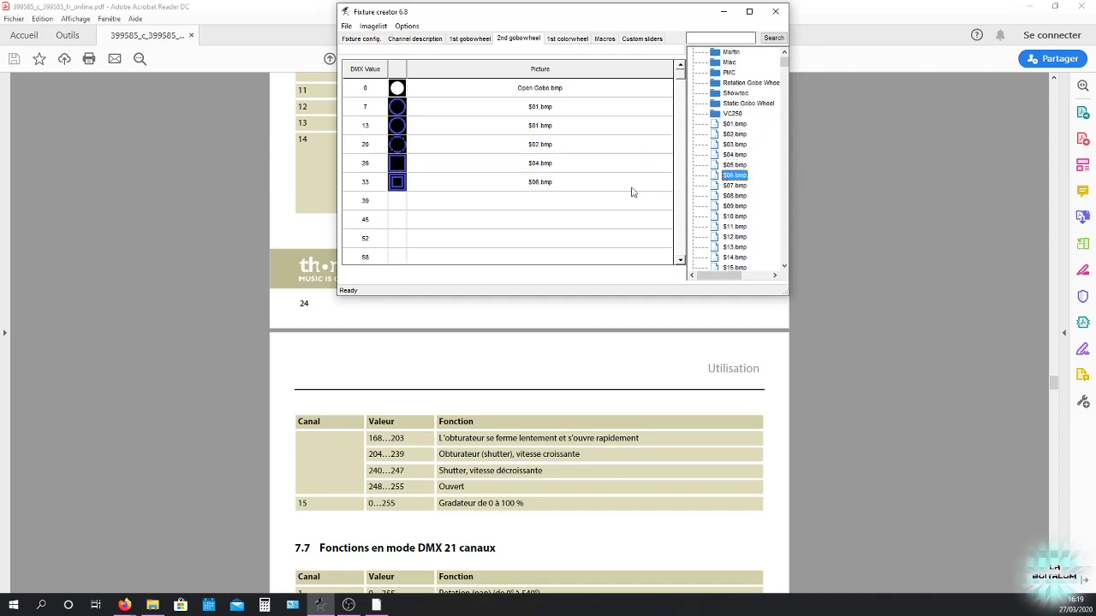
pyautogui.click(606, 201)
pyautogui.click(738, 185)
pyautogui.click(586, 221)
pyautogui.click(735, 217)
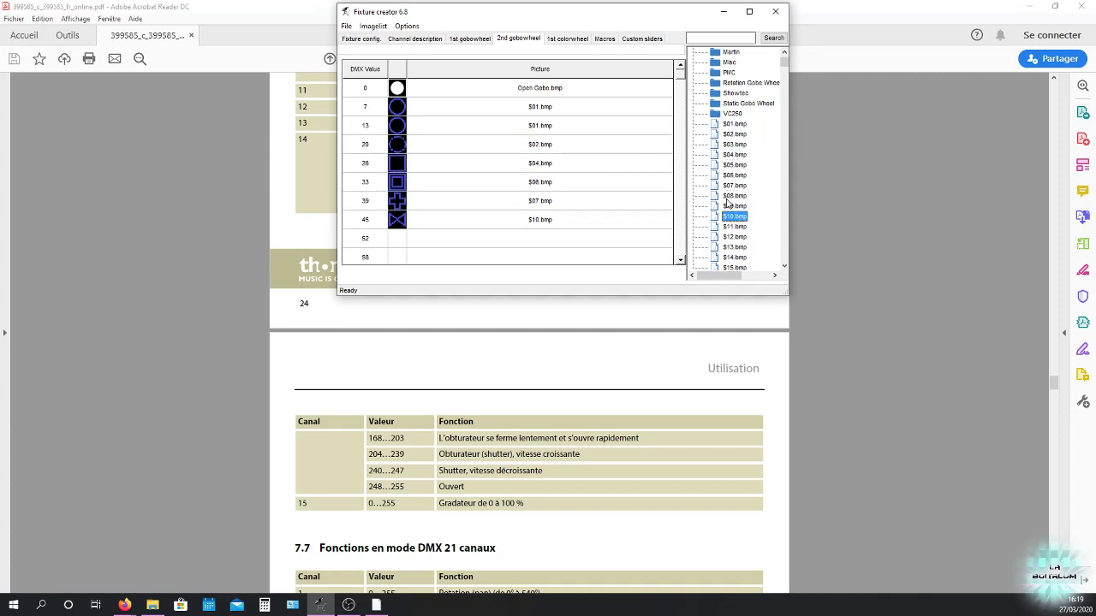
# - Assign $07.bmp to DMX value 52, $05.bmp to 58, $02.bmp to 65 and 79, and $04.bmp to 72
pyautogui.click(553, 243)
pyautogui.click(737, 186)
pyautogui.click(642, 243)
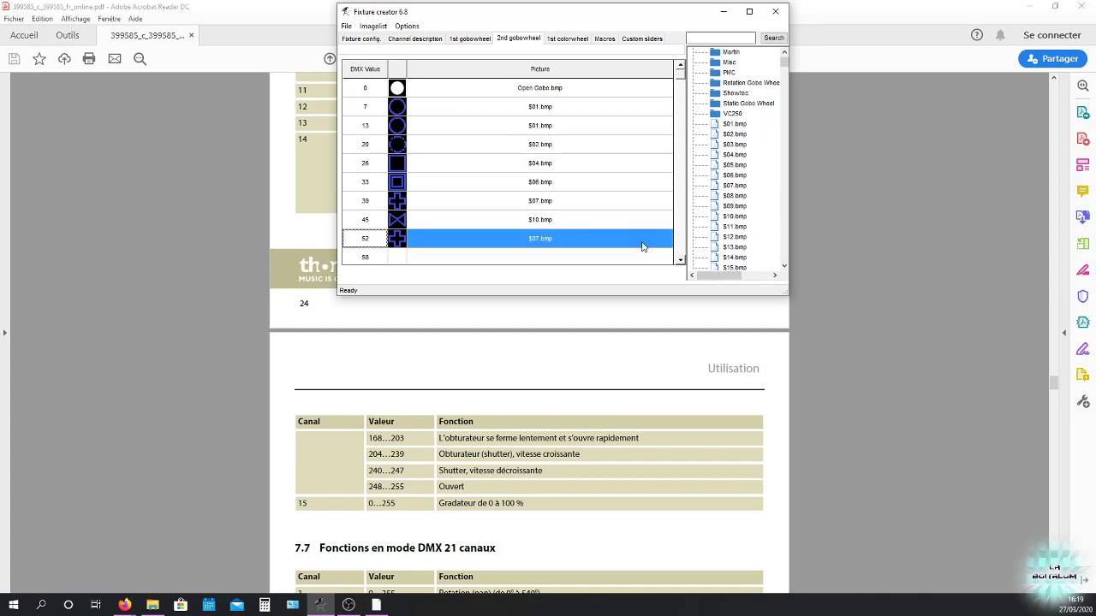
pyautogui.click(649, 258)
pyautogui.click(735, 164)
pyautogui.scroll(-3, 629, 163)
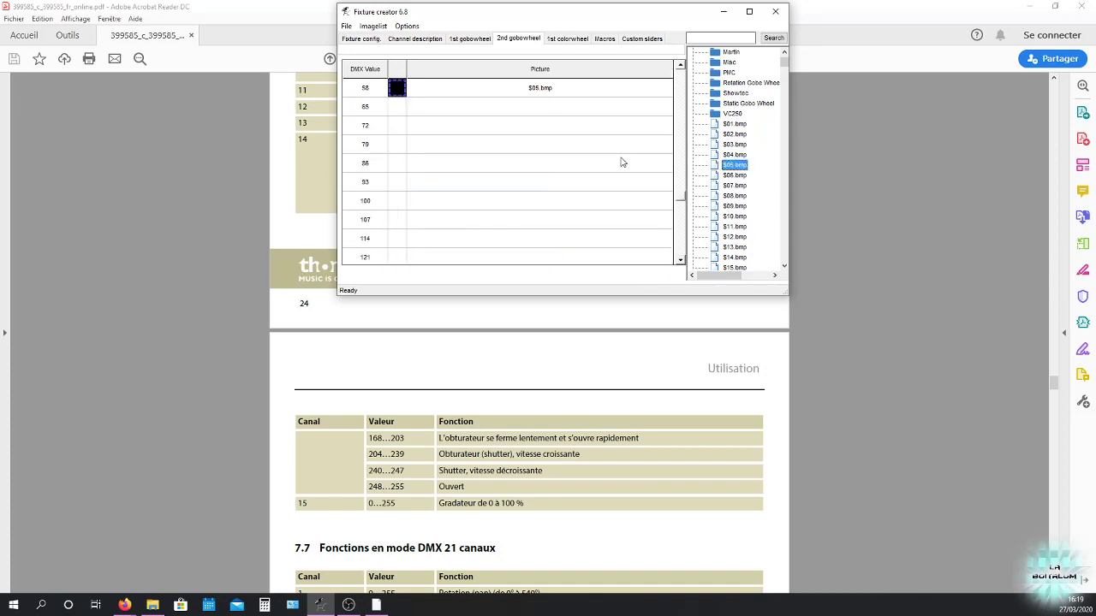
pyautogui.click(571, 143)
pyautogui.click(735, 133)
pyautogui.click(591, 106)
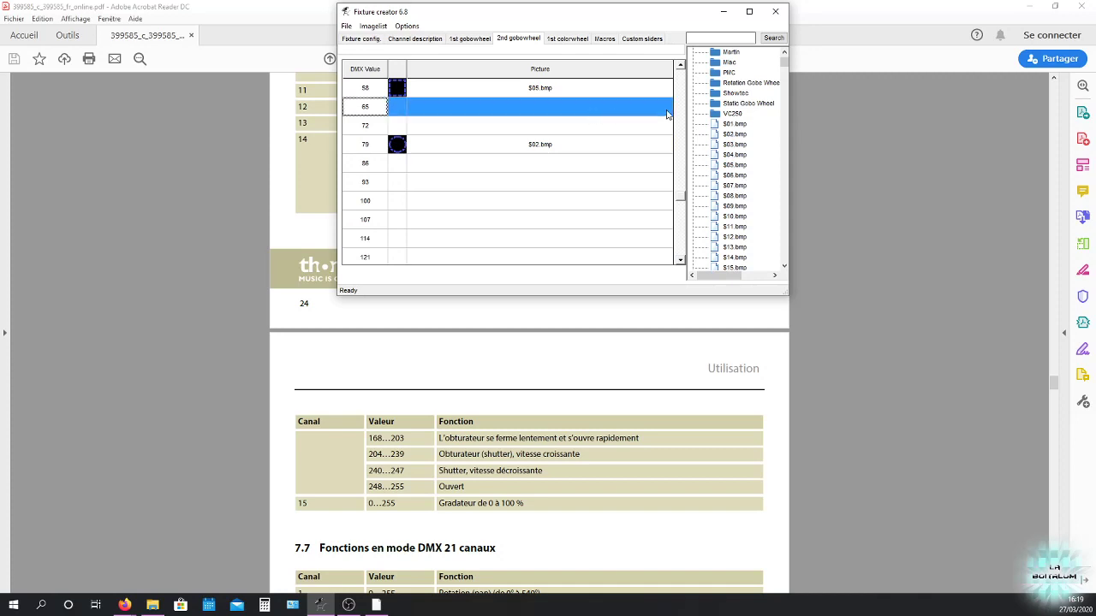
pyautogui.click(734, 134)
pyautogui.click(571, 126)
pyautogui.click(728, 155)
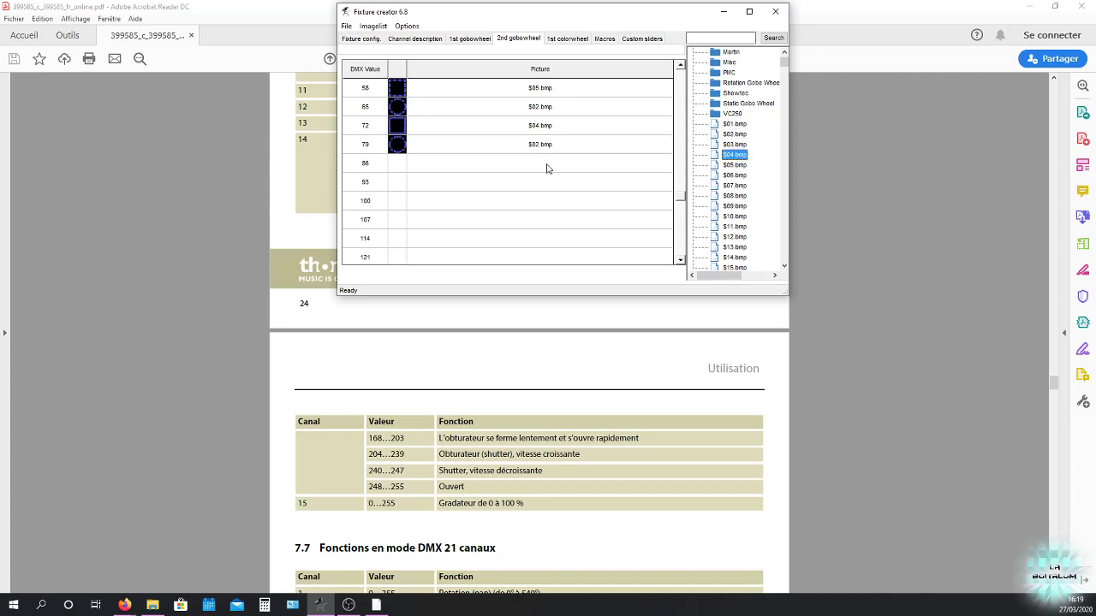
# - Assign gobo pictures $04.bmp, $06.bmp, $09.bmp and $11.bmp to DMX values 86, 93, 100 and 107 respectively
pyautogui.click(604, 167)
pyautogui.click(728, 155)
pyautogui.click(634, 181)
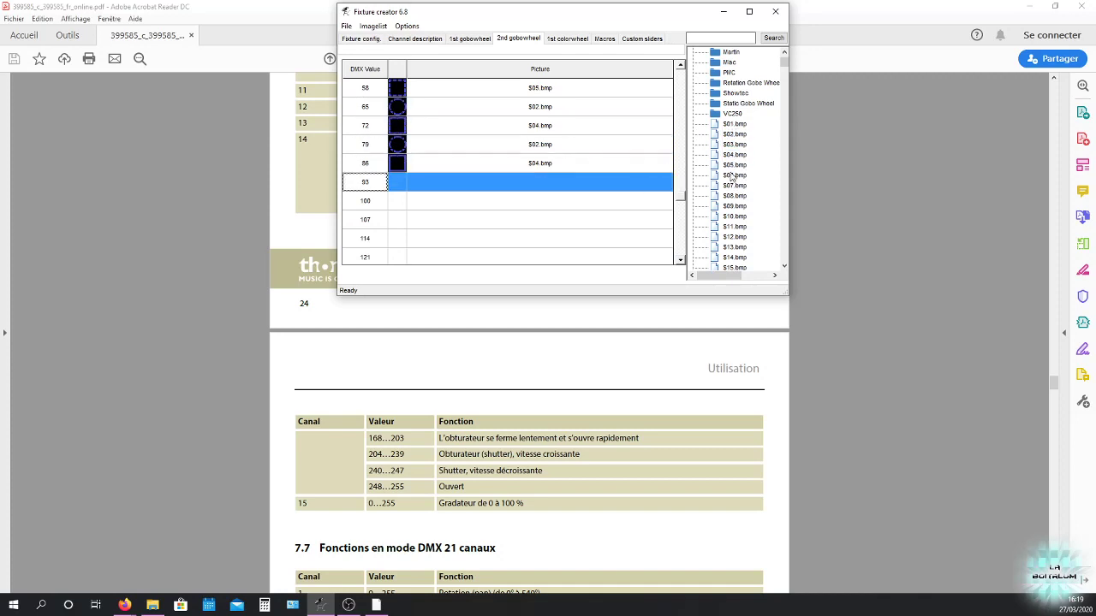
pyautogui.click(733, 175)
pyautogui.click(590, 203)
pyautogui.click(734, 205)
pyautogui.click(585, 220)
pyautogui.click(734, 226)
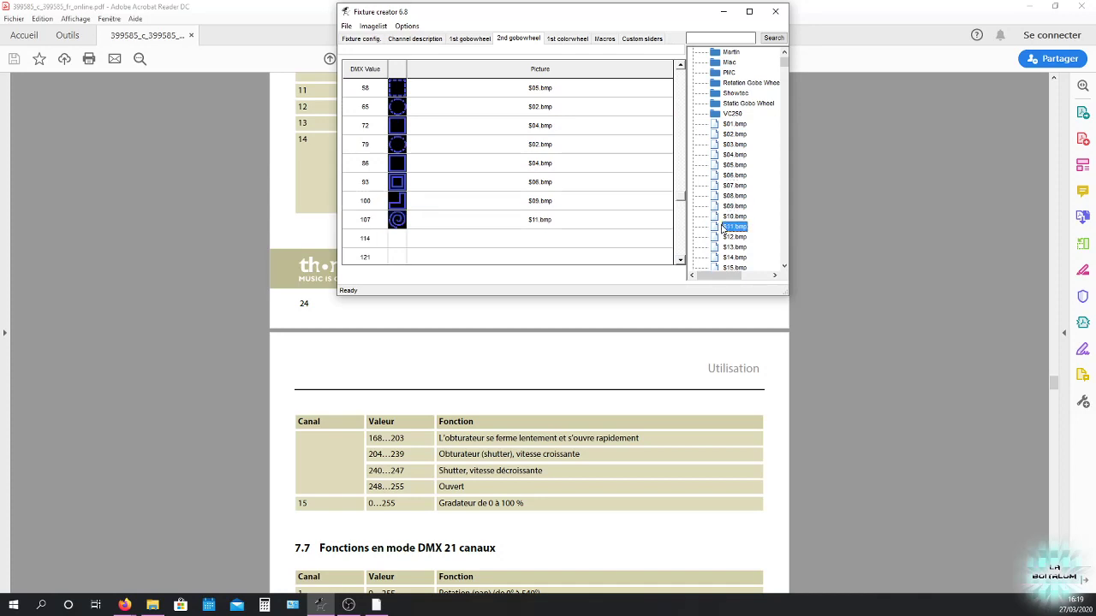
# - Assign gobo pictures $12.bmp, $09.bmp and $07.bmp to DMX values 114, 121 and 128 respectively
pyautogui.click(588, 240)
pyautogui.click(733, 236)
pyautogui.click(573, 257)
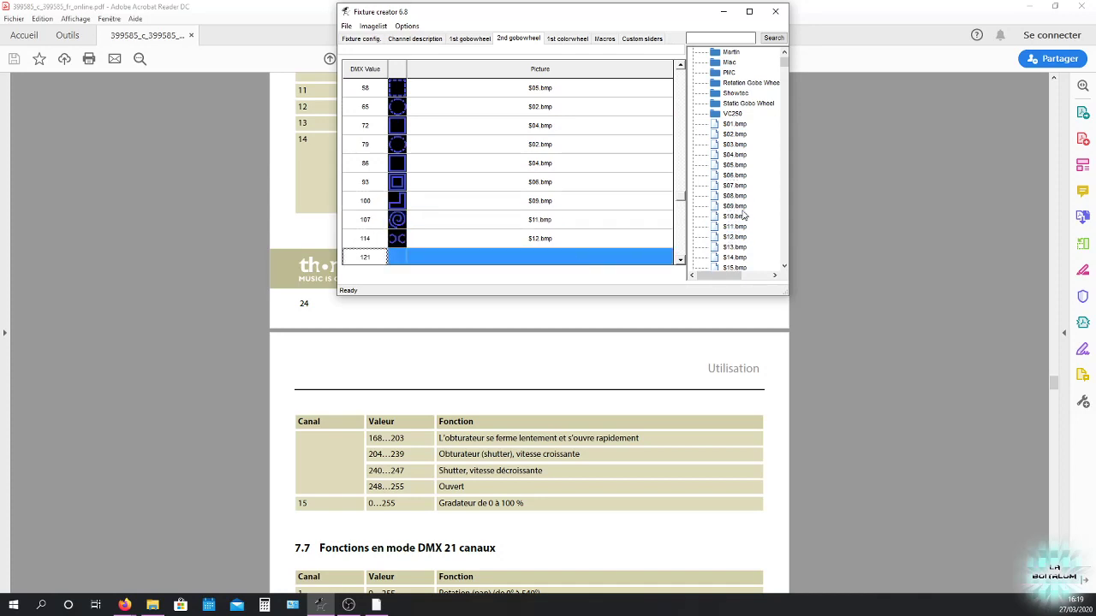
pyautogui.click(733, 206)
pyautogui.scroll(-2, 568, 149)
pyautogui.click(508, 202)
pyautogui.click(736, 186)
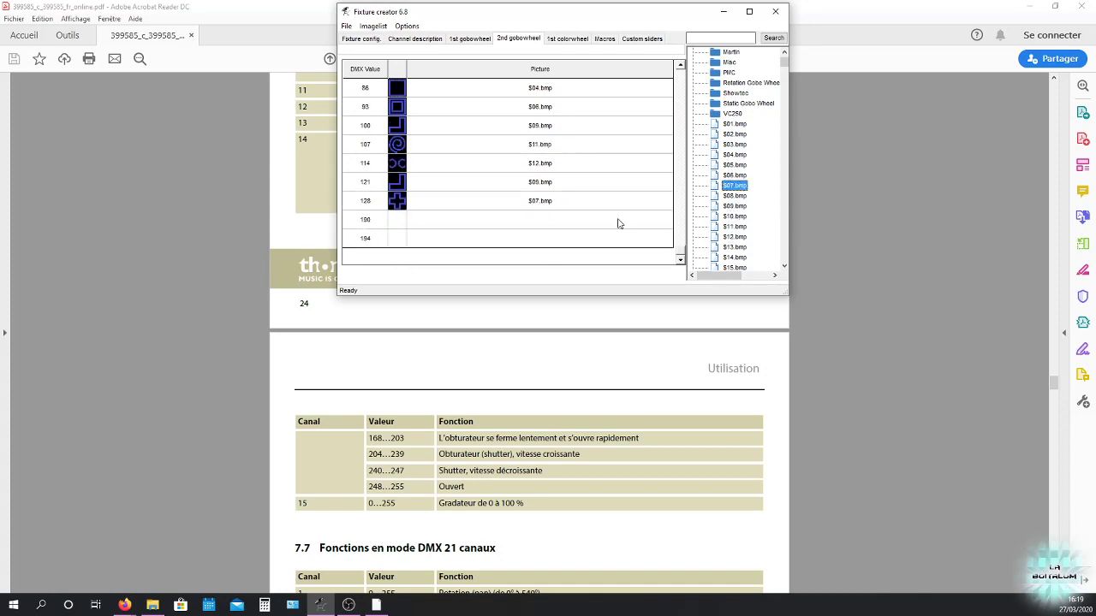
# - Assign $10.bmp to DMX value 190 and $11.bmp to 194, and save the fixture definition
pyautogui.click(621, 220)
pyautogui.click(735, 216)
pyautogui.click(568, 238)
pyautogui.click(734, 226)
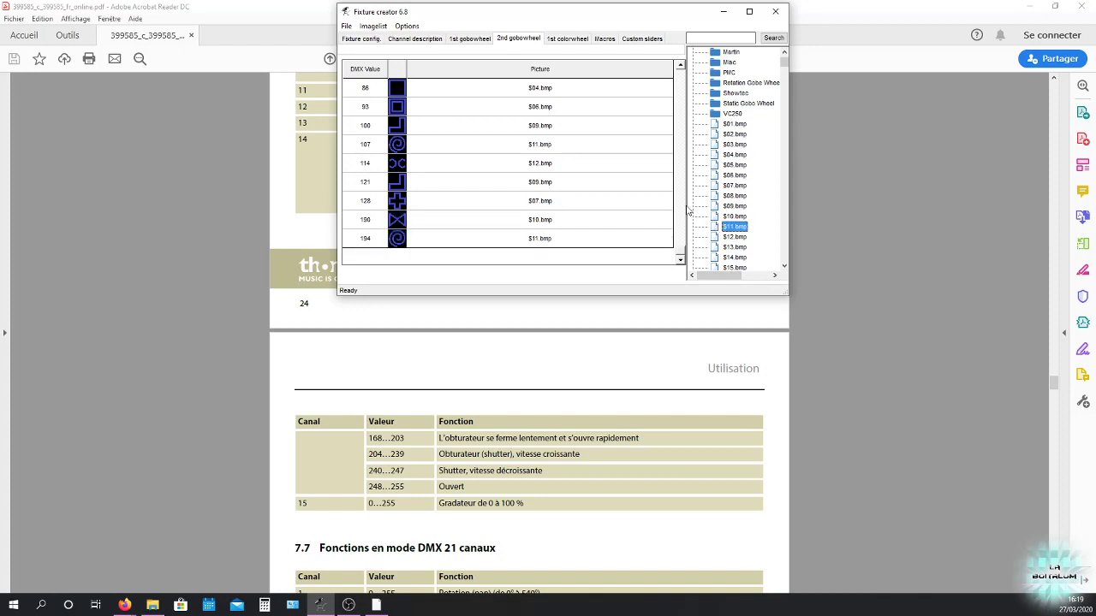
pyautogui.click(346, 26)
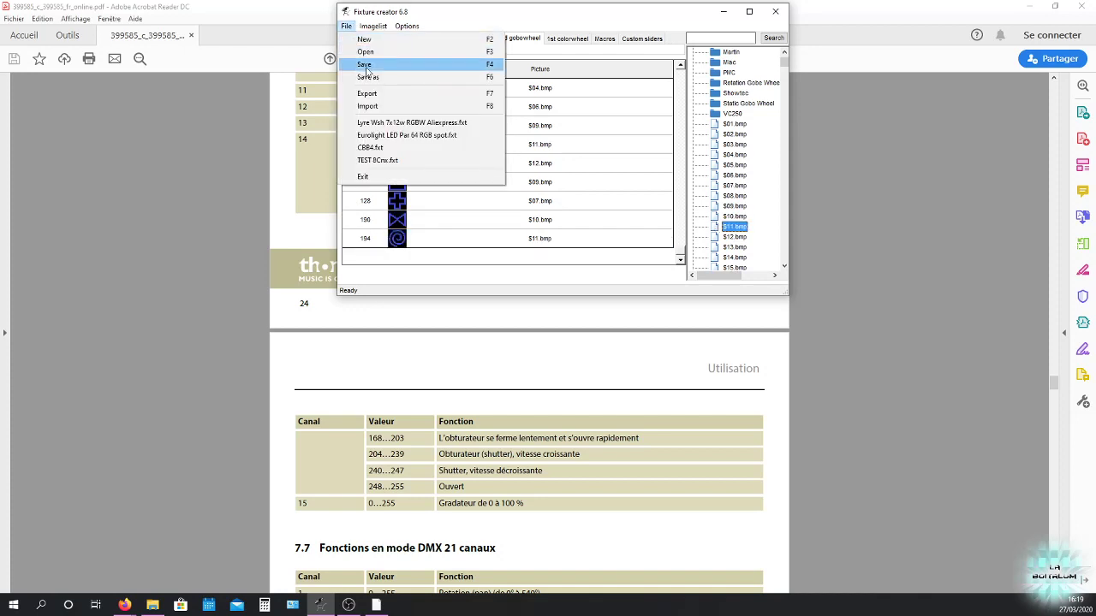
pyautogui.click(366, 66)
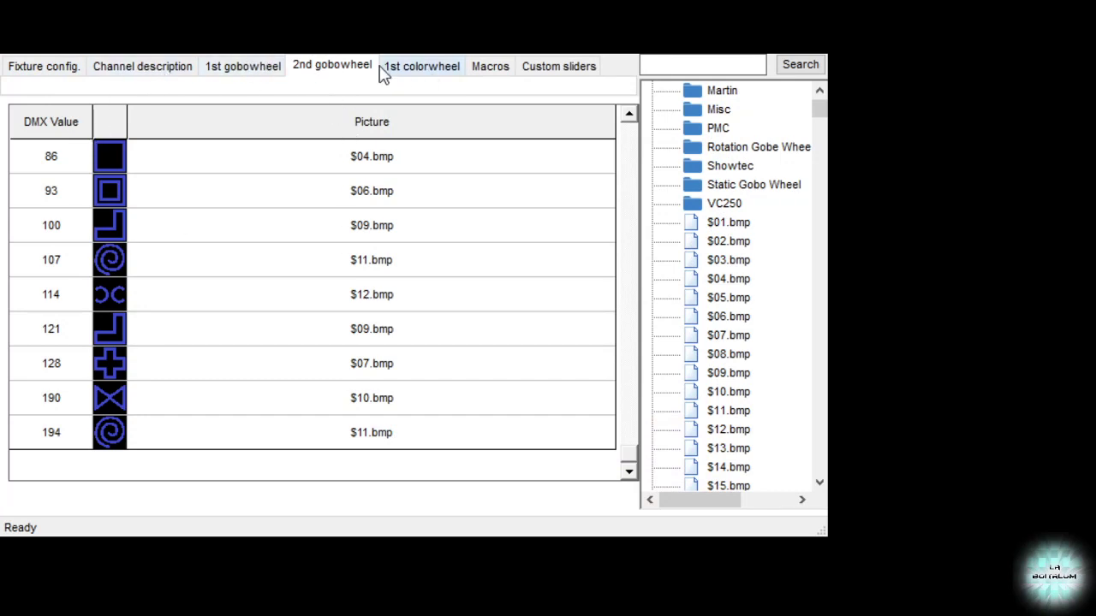
# - On the first gobo wheel, fill the empty DMX value with 1 and assign picture $01.bmp to DMX value 0
pyautogui.click(261, 68)
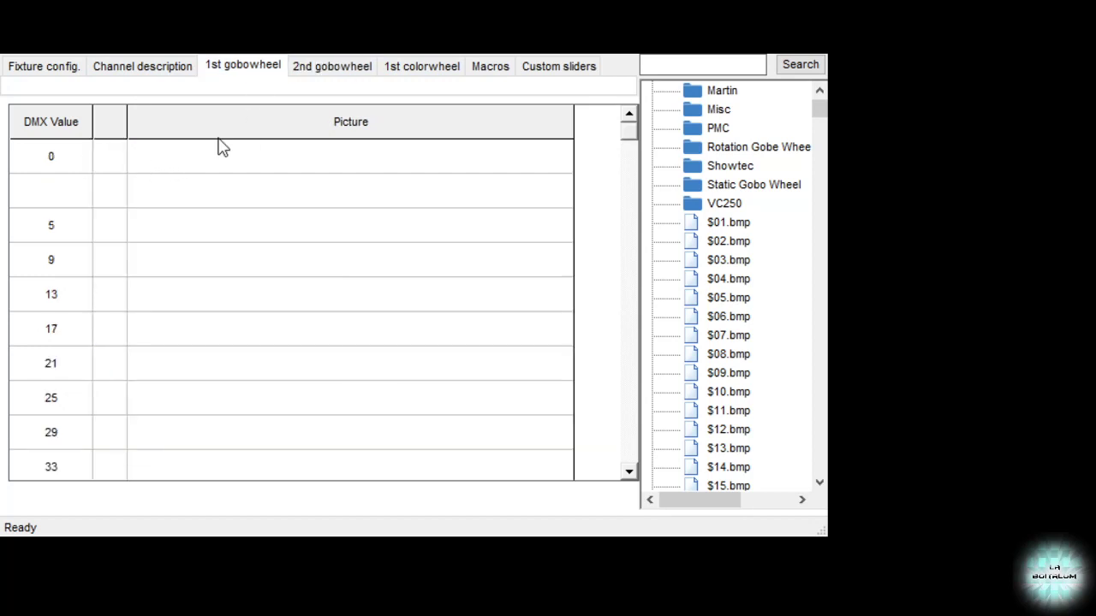
pyautogui.click(52, 193)
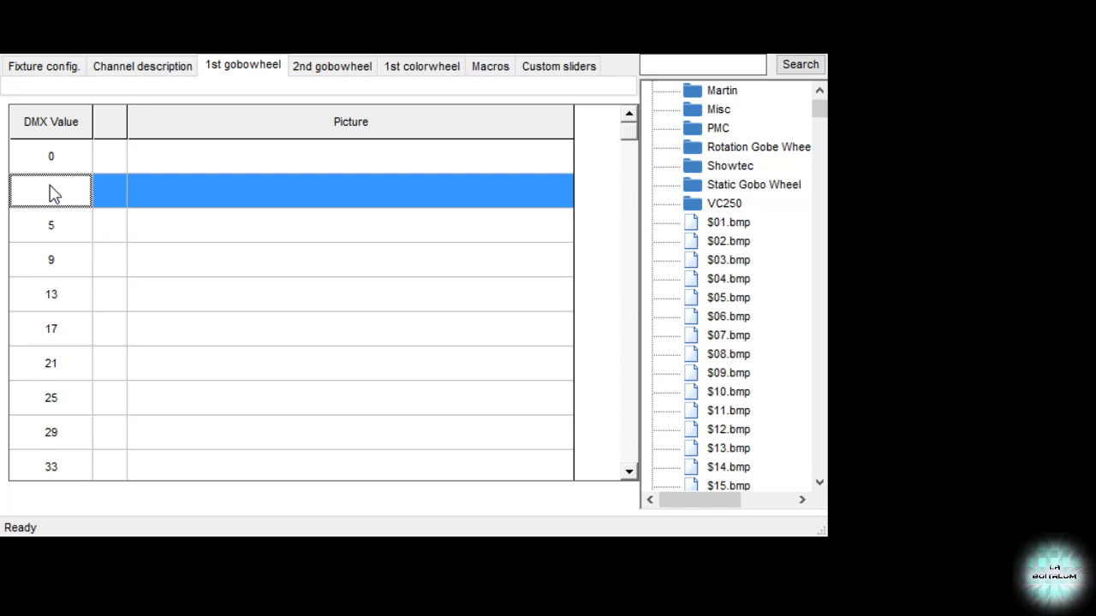
pyautogui.click(233, 147)
pyautogui.doubleClick(726, 223)
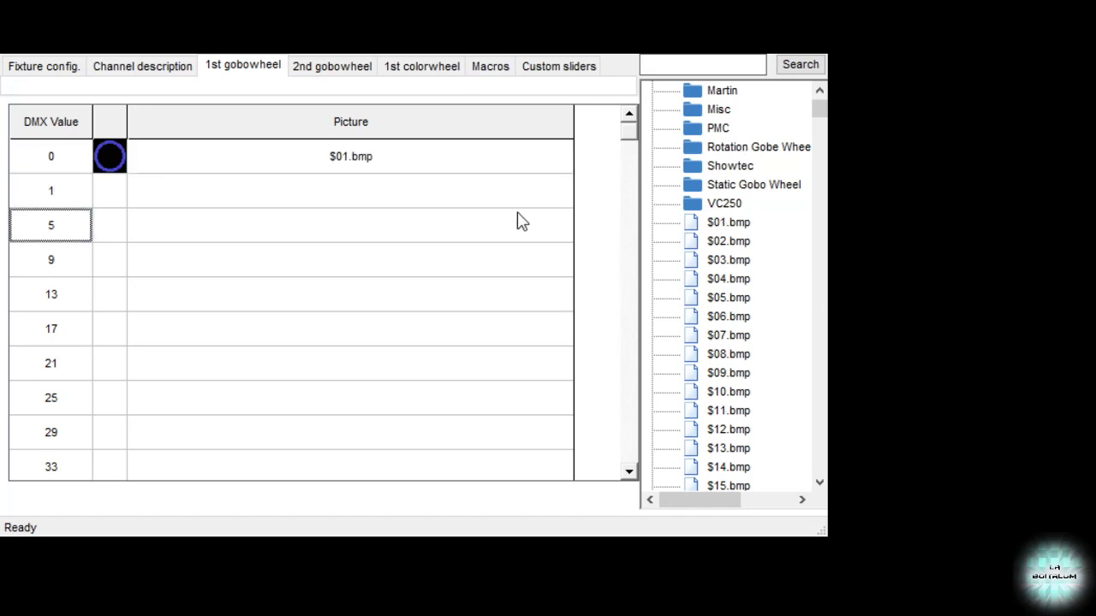
# - Assign $02.bmp to DMX values 5 and 1, $05.bmp to 9 and $07.bmp to 13 on the first gobo wheel
pyautogui.click(518, 221)
pyautogui.doubleClick(750, 251)
pyautogui.click(568, 194)
pyautogui.doubleClick(752, 256)
pyautogui.click(479, 265)
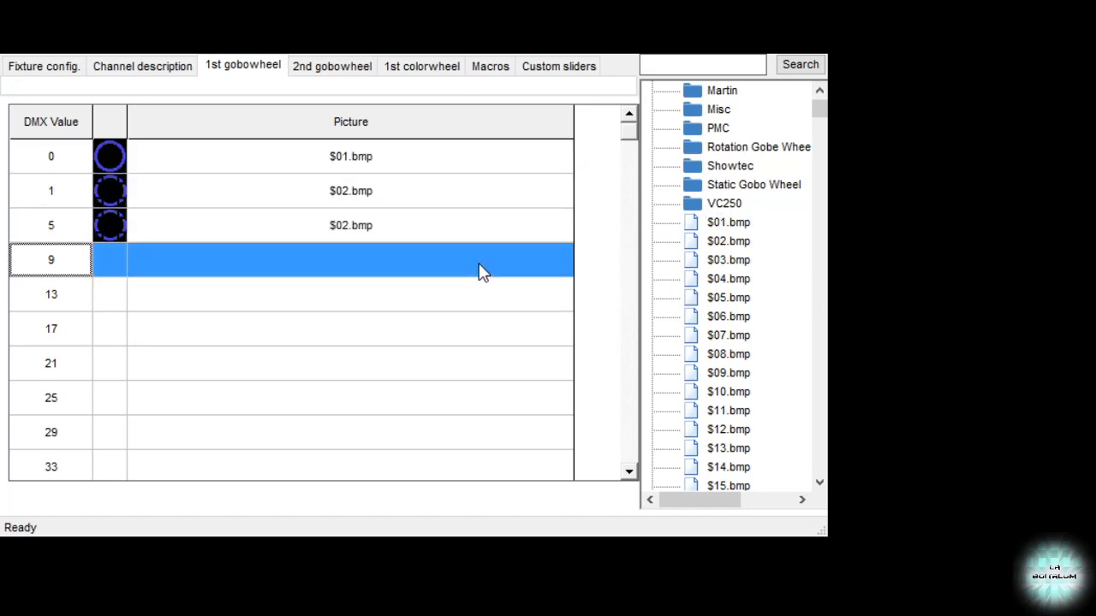
pyautogui.doubleClick(719, 300)
pyautogui.click(535, 310)
pyautogui.doubleClick(738, 338)
# - Assign gobo picture $09.bmp to DMX value 17, $11.bmp to 21, and $12.bmp to 25 and 29
pyautogui.click(471, 339)
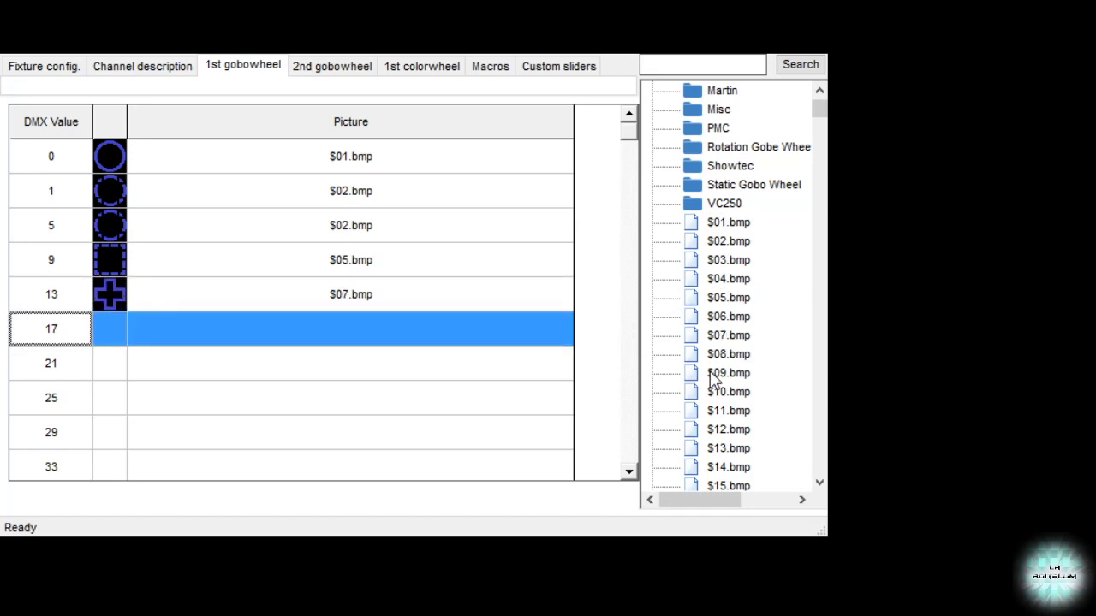
pyautogui.doubleClick(714, 377)
pyautogui.click(416, 366)
pyautogui.doubleClick(728, 411)
pyautogui.click(437, 401)
pyautogui.doubleClick(728, 430)
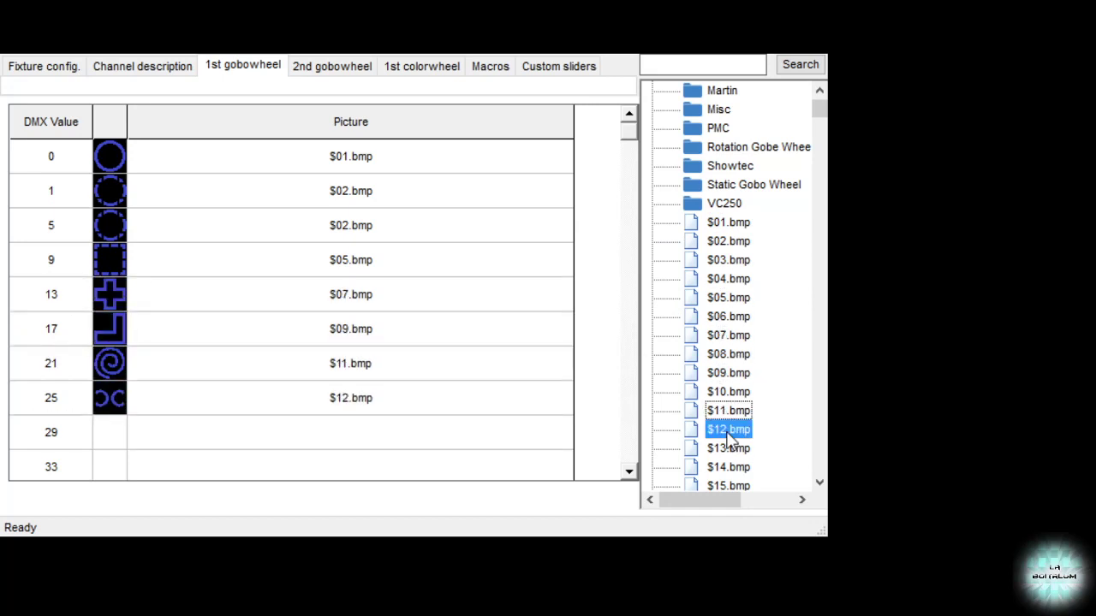
pyautogui.click(523, 436)
pyautogui.doubleClick(709, 430)
# - Assign gobo pictures $11.bmp, $05.bmp and $07.bmp to DMX values 33, 37 and 41 respectively
pyautogui.click(441, 473)
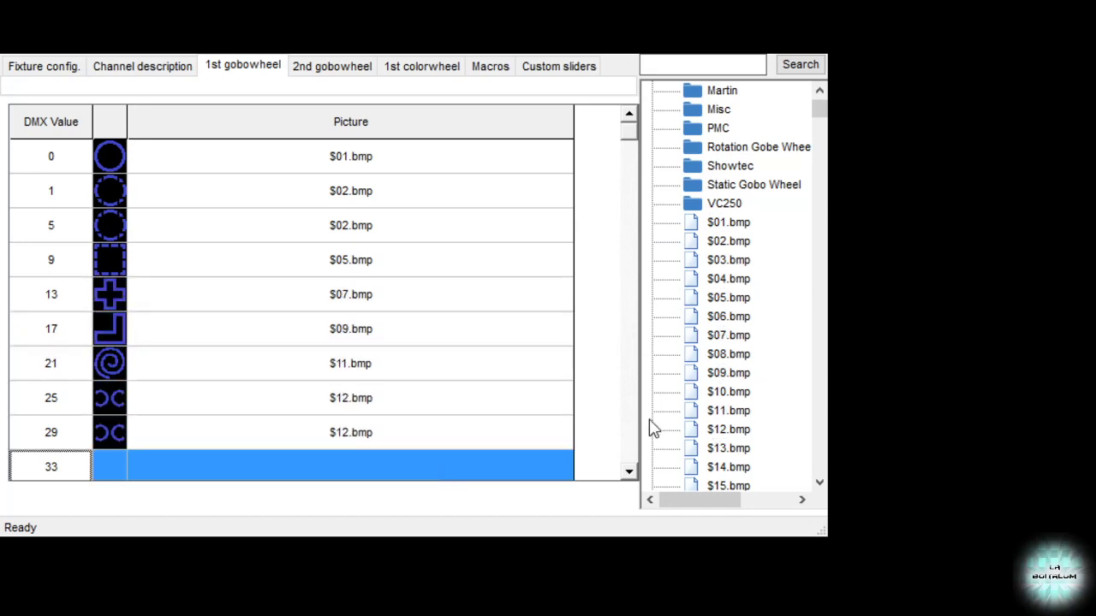
pyautogui.doubleClick(728, 411)
pyautogui.scroll(-3, 282, 252)
pyautogui.click(296, 195)
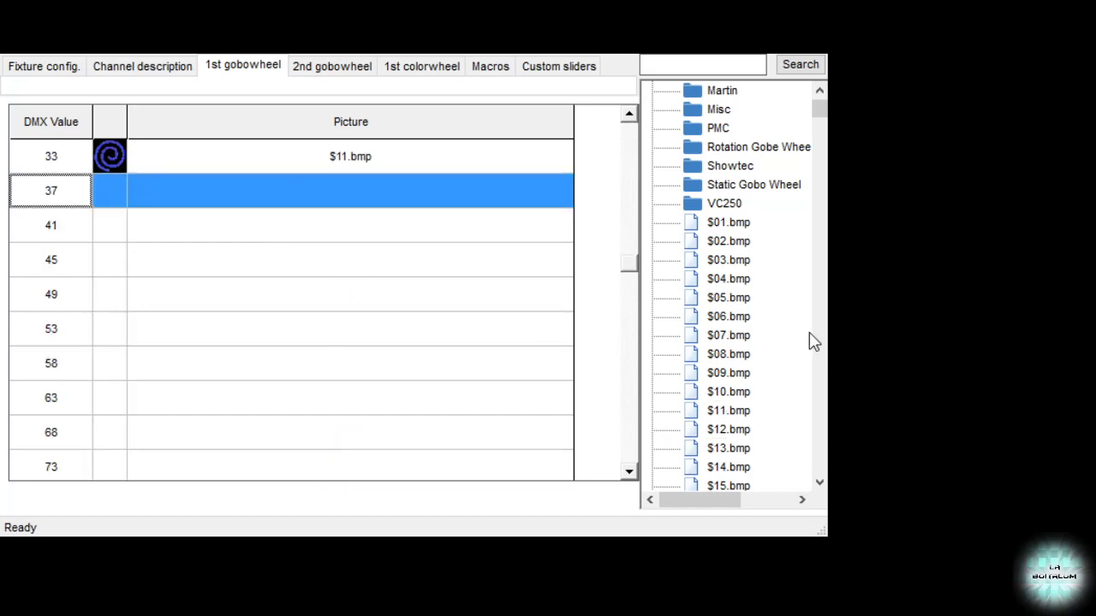
pyautogui.doubleClick(728, 297)
pyautogui.click(428, 228)
pyautogui.doubleClick(727, 335)
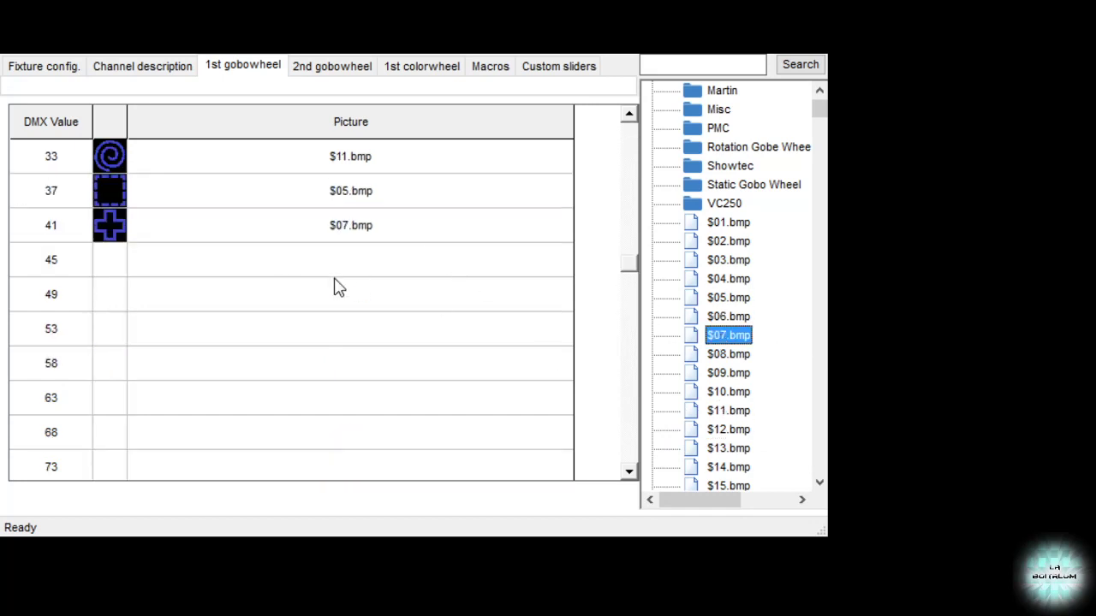
# - Assign $07.bmp to DMX value 45, $09.bmp to 49, and $10.bmp to 53 and 58
pyautogui.click(348, 260)
pyautogui.doubleClick(719, 335)
pyautogui.click(423, 300)
pyautogui.doubleClick(741, 373)
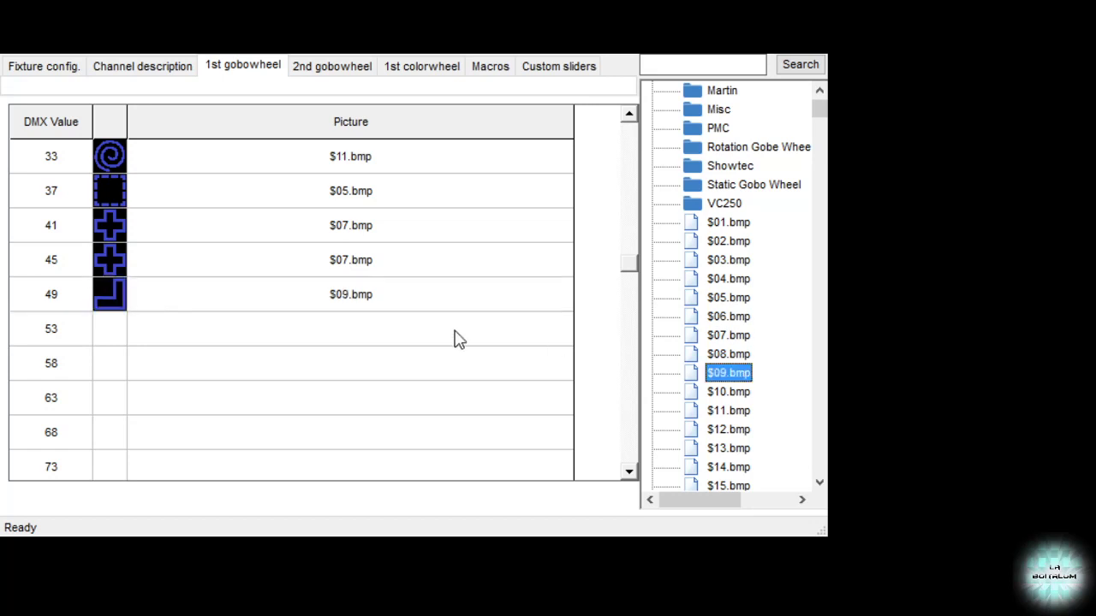
pyautogui.click(453, 334)
pyautogui.doubleClick(727, 392)
pyautogui.click(438, 363)
pyautogui.doubleClick(726, 392)
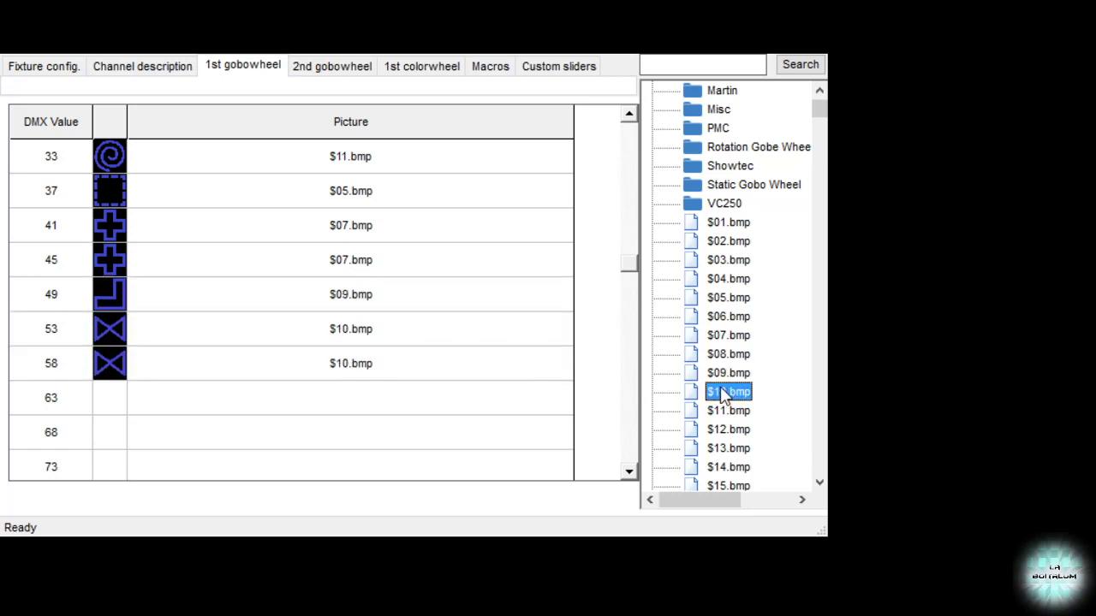
# - Assign gobo picture $10.bmp to DMX values 63 and 68, and $08.bmp to 73
pyautogui.click(522, 397)
pyautogui.doubleClick(719, 392)
pyautogui.click(466, 433)
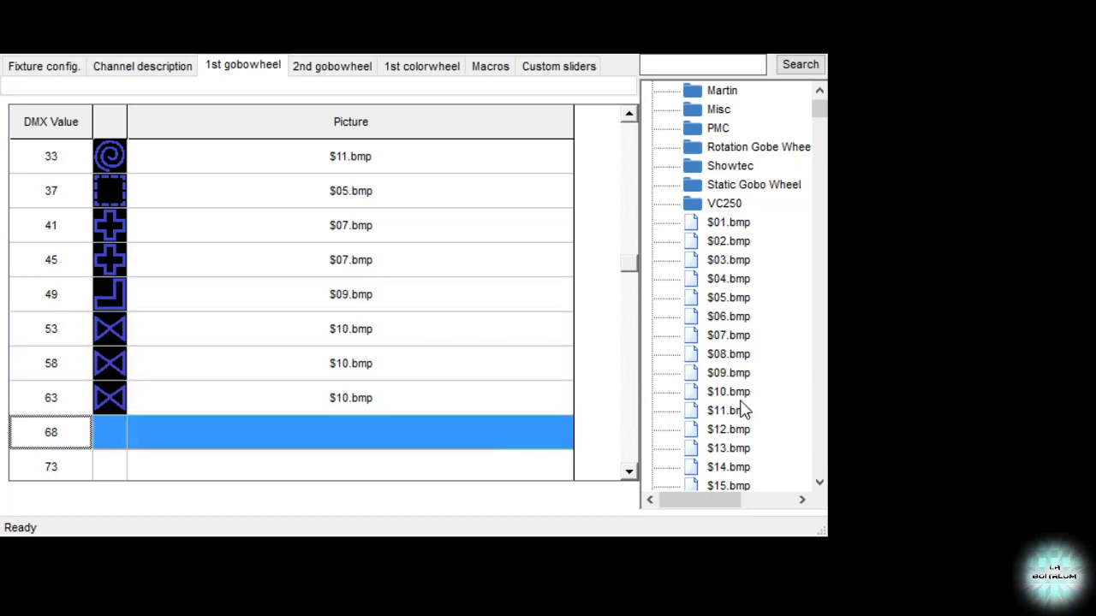
pyautogui.doubleClick(728, 392)
pyautogui.click(524, 469)
pyautogui.doubleClick(741, 358)
# - Assign gobo pictures $02.bmp, $03.bmp and $05.bmp to DMX values 78, 83 and 88 respectively
pyautogui.scroll(-3, 462, 252)
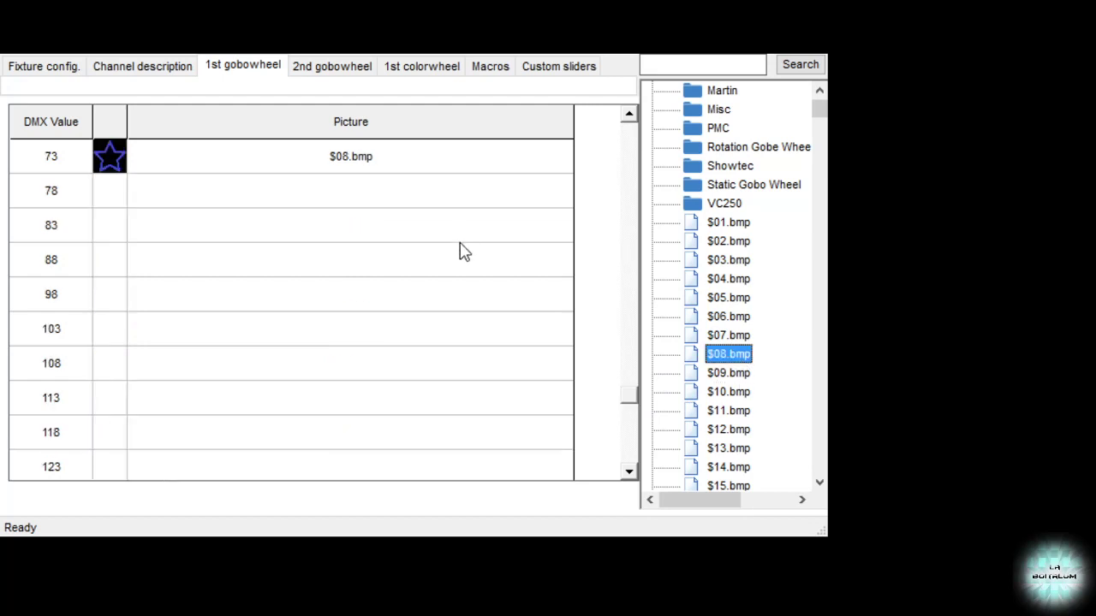
pyautogui.click(435, 183)
pyautogui.doubleClick(728, 242)
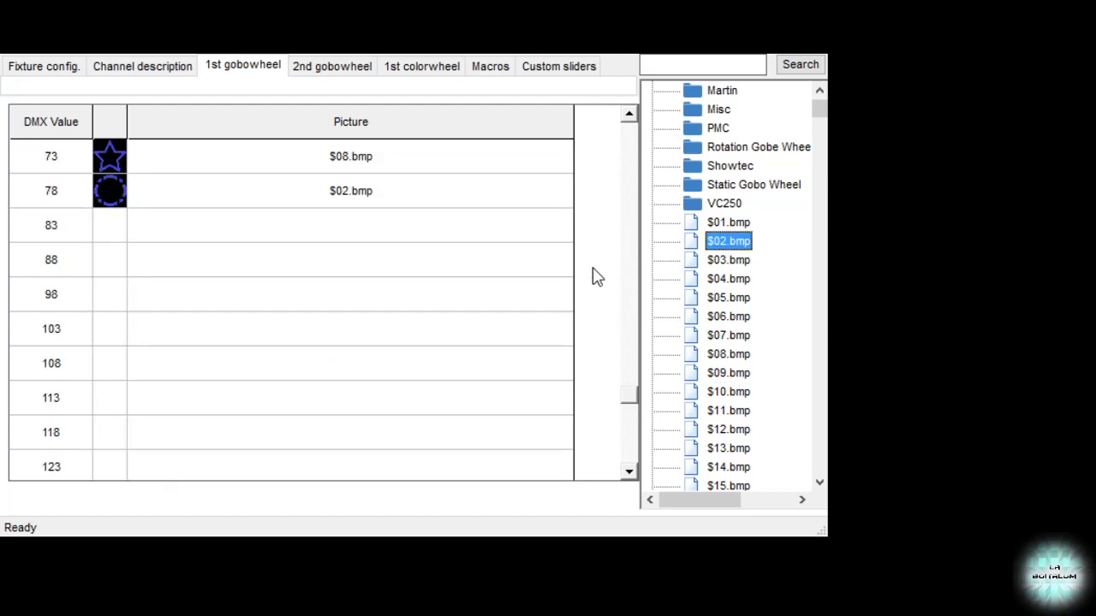
pyautogui.click(471, 257)
pyautogui.click(476, 235)
pyautogui.doubleClick(728, 260)
pyautogui.click(477, 263)
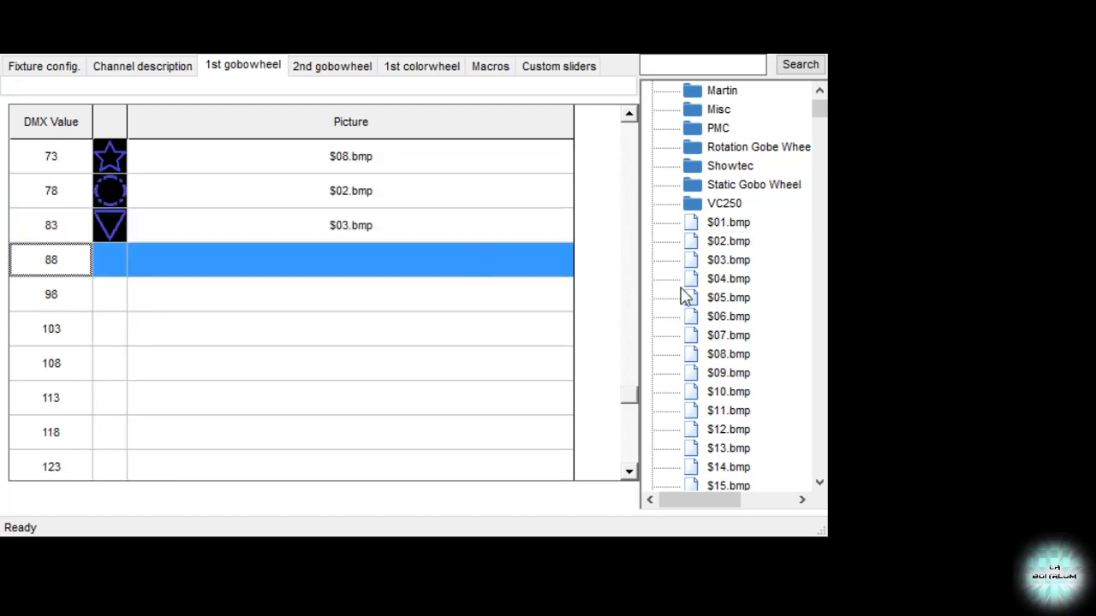
pyautogui.doubleClick(693, 297)
# - Assign $07.bmp to DMX value 98, $08.bmp to 103, and $10.bmp to 108 and 113
pyautogui.click(505, 304)
pyautogui.doubleClick(750, 334)
pyautogui.click(460, 336)
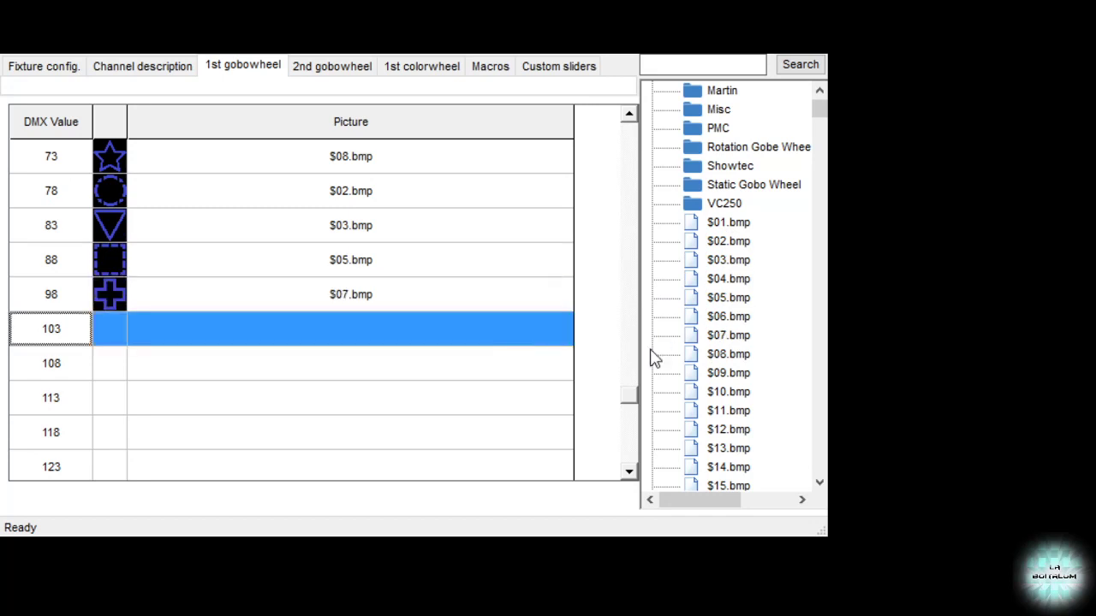
pyautogui.doubleClick(728, 354)
pyautogui.click(481, 365)
pyautogui.doubleClick(728, 391)
pyautogui.click(407, 409)
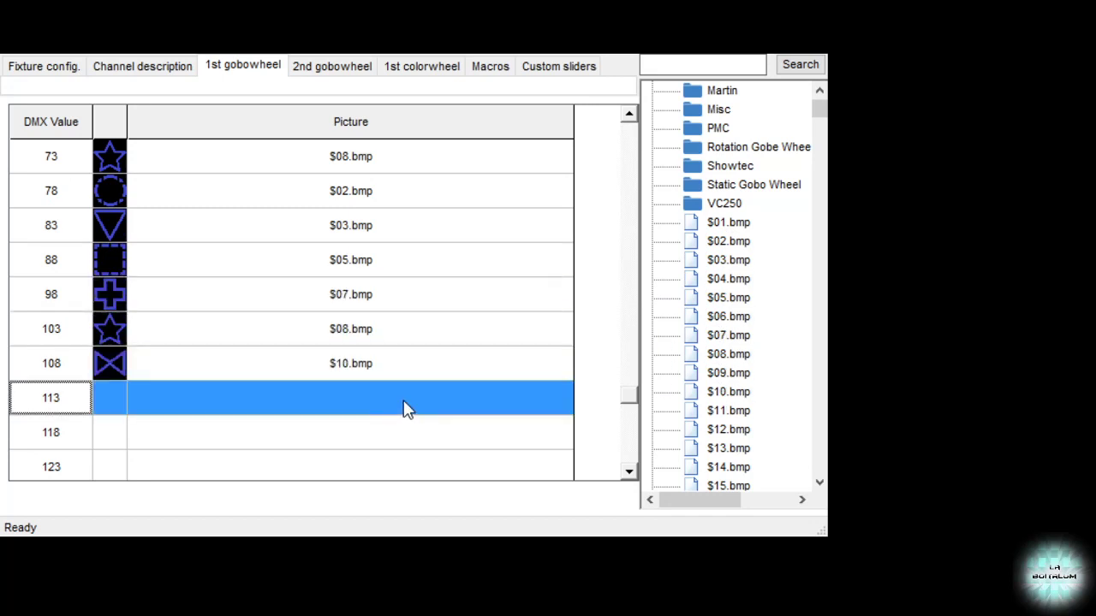
pyautogui.doubleClick(690, 395)
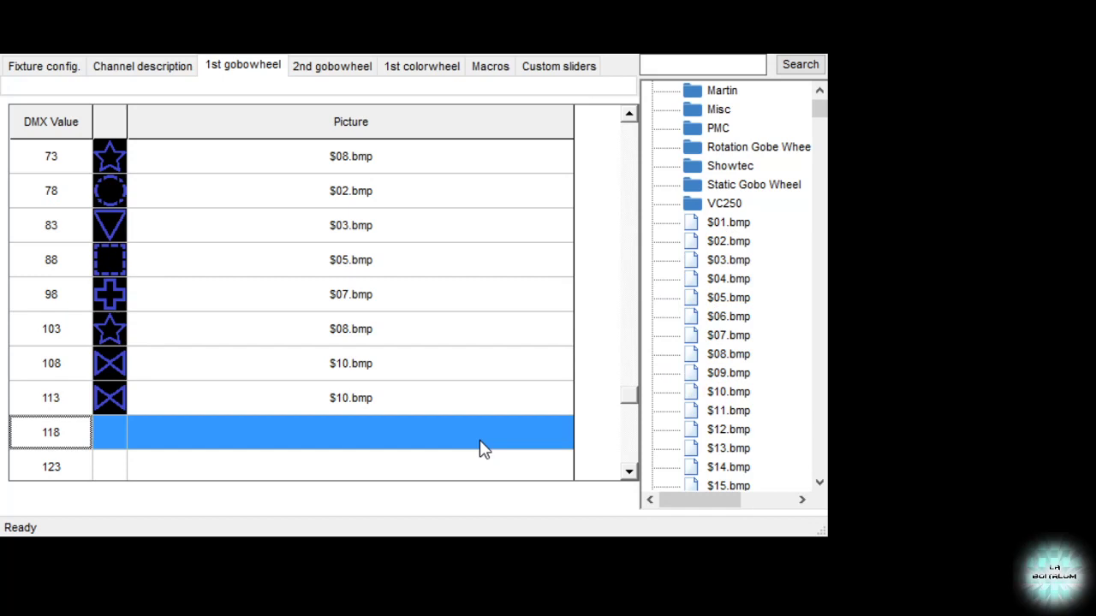
# - Assign gobo picture $11.bmp to DMX value 118, and $07.bmp to 123 and 128
pyautogui.click(695, 415)
pyautogui.scroll(-2, 548, 441)
pyautogui.click(404, 334)
pyautogui.click(710, 336)
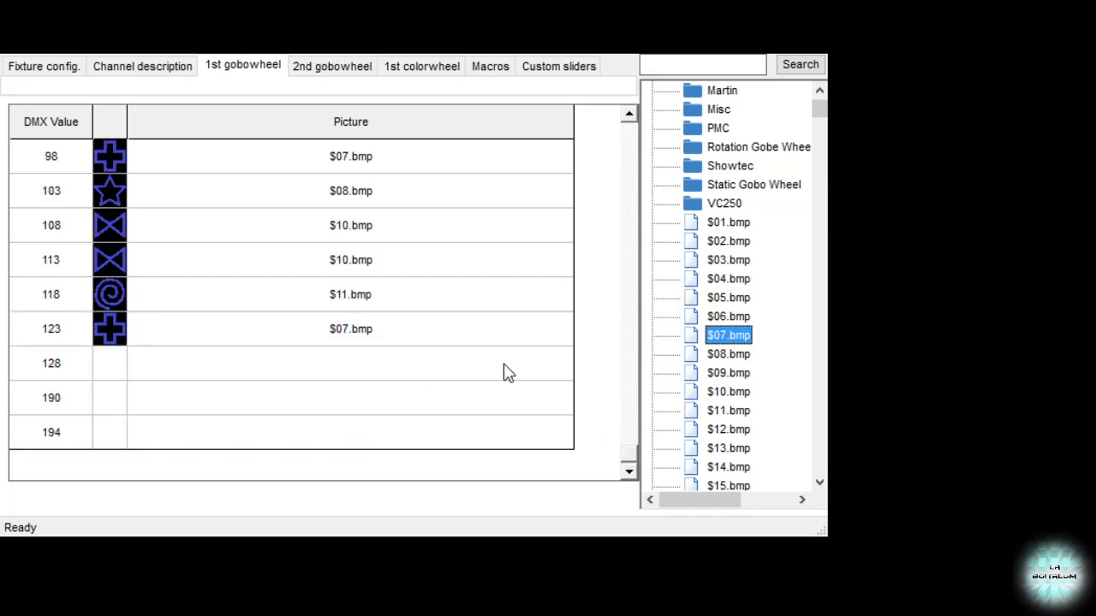
pyautogui.click(502, 364)
pyautogui.click(728, 336)
# - Assign $10.bmp to DMX value 190 and $13.bmp to 194 on the first gobo wheel
pyautogui.click(475, 411)
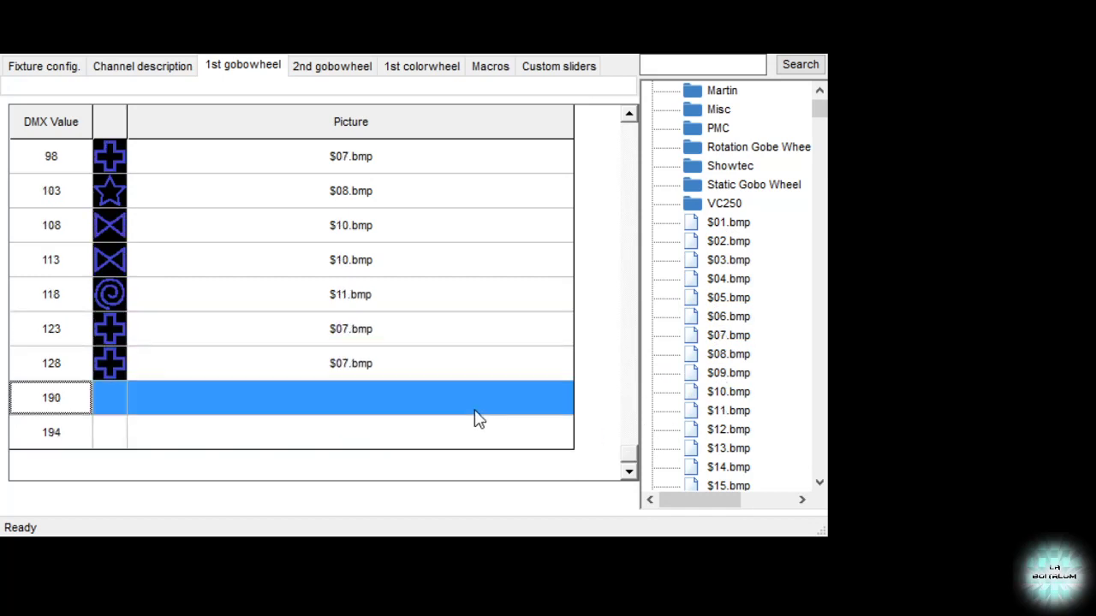
pyautogui.click(710, 391)
pyautogui.click(472, 433)
pyautogui.scroll(-1, 663, 360)
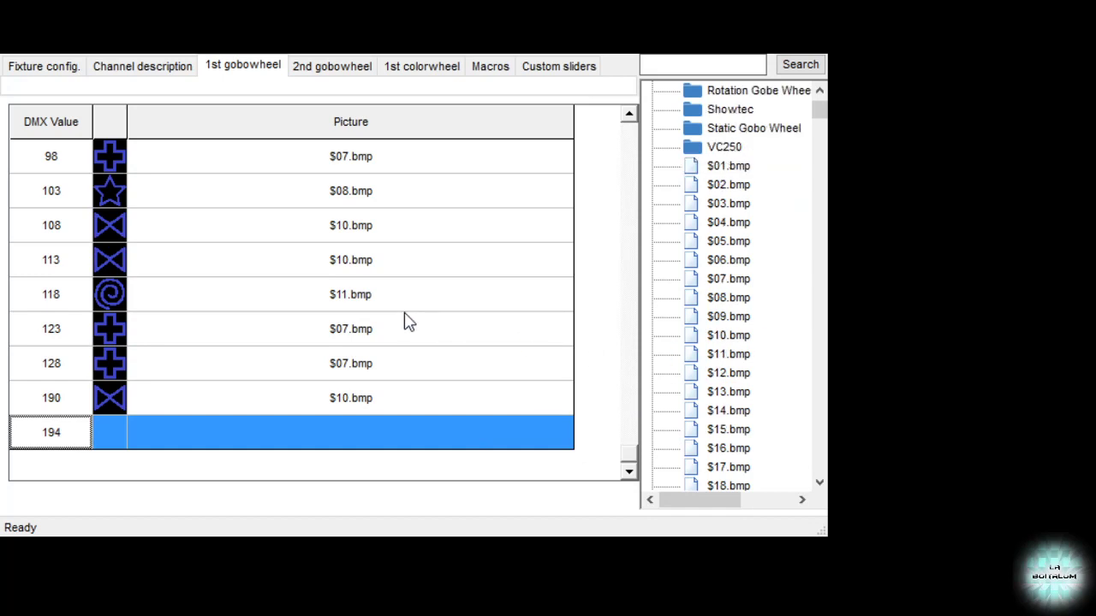
pyautogui.click(724, 393)
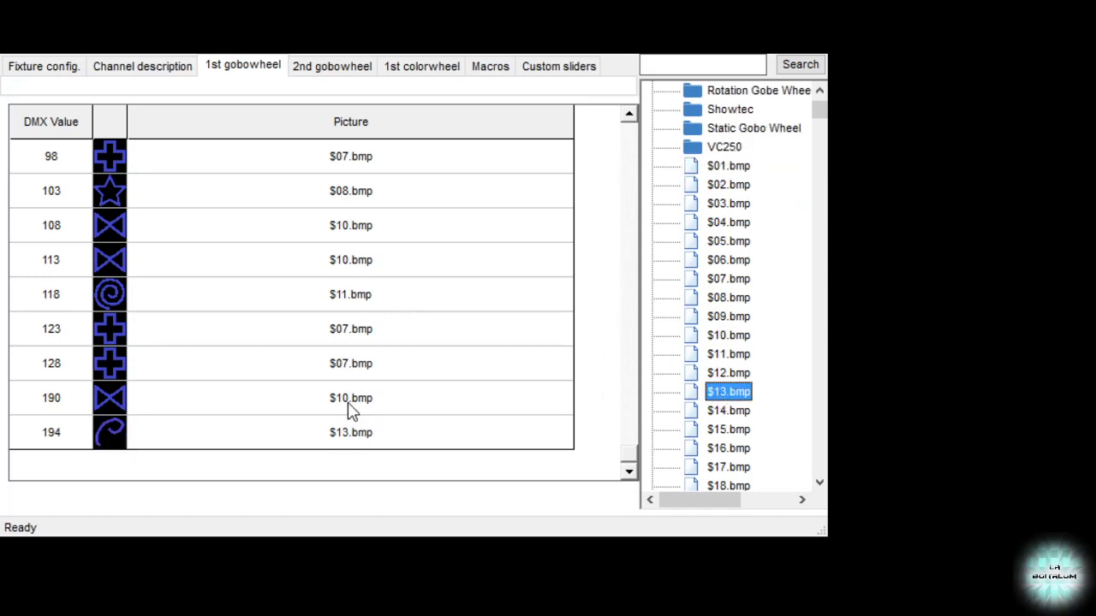
# - Review the picture assignments of the whole first gobo wheel and view the first color wheel
pyautogui.scroll(10, 349, 411)
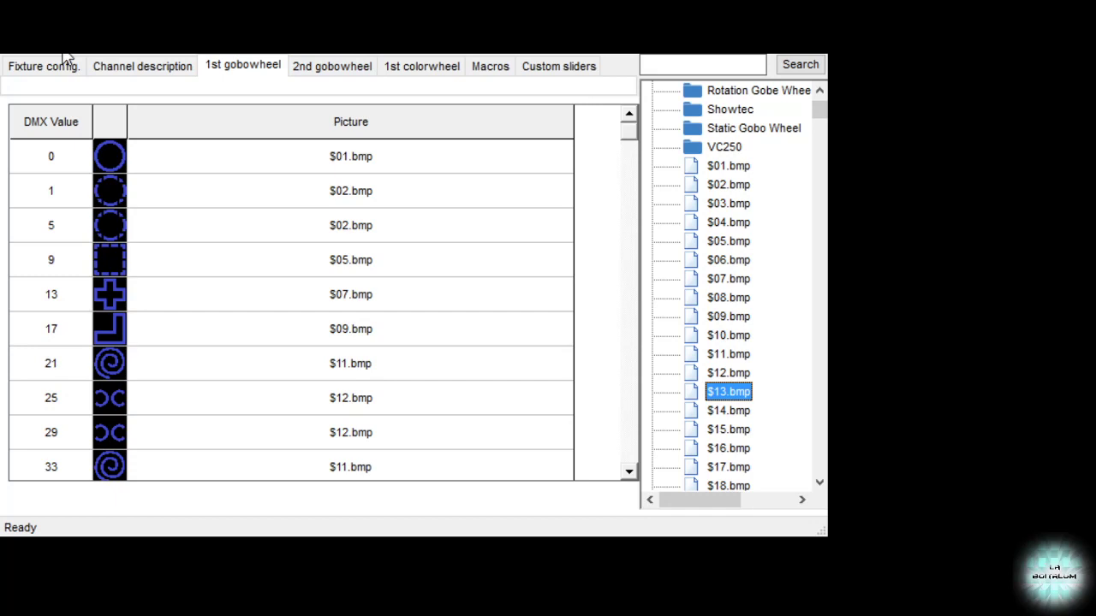
pyautogui.scroll(-10, 368, 339)
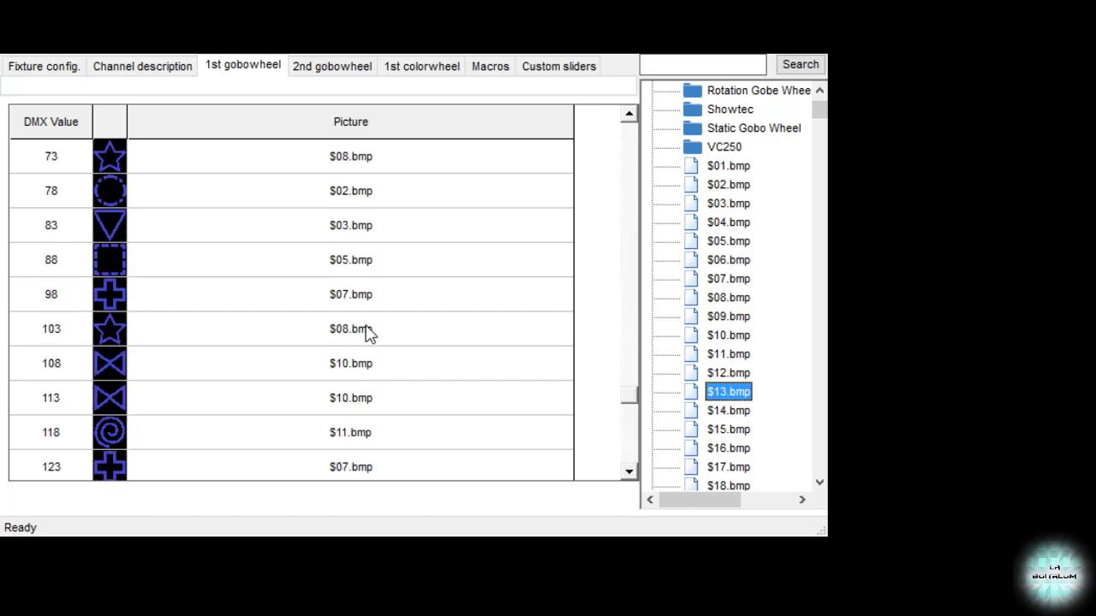
pyautogui.scroll(10, 179, 242)
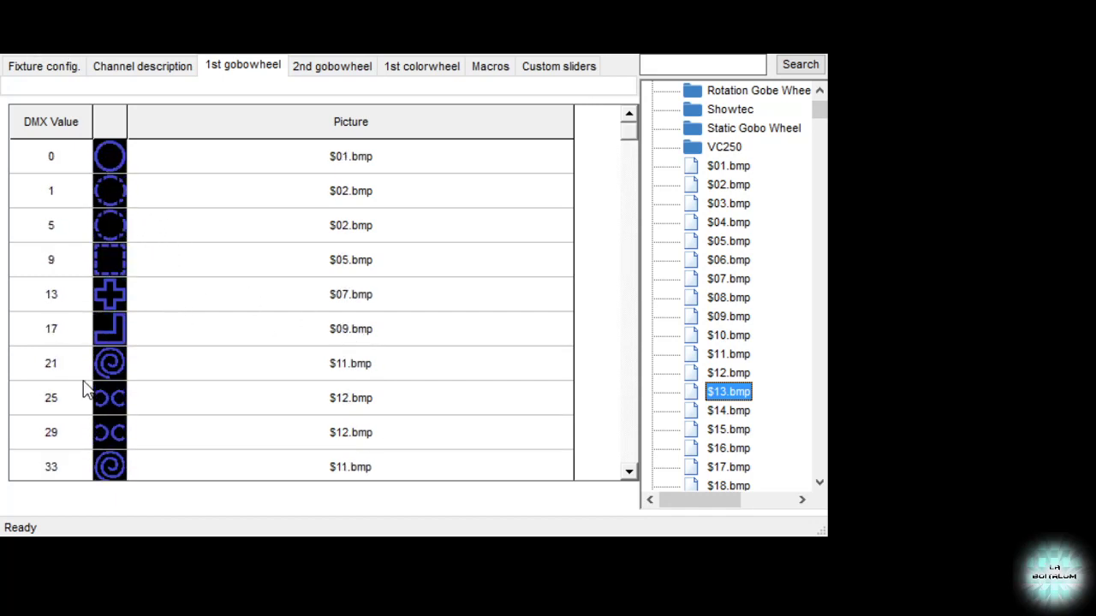
pyautogui.scroll(-10, 377, 392)
pyautogui.scroll(10, 374, 392)
pyautogui.click(85, 114)
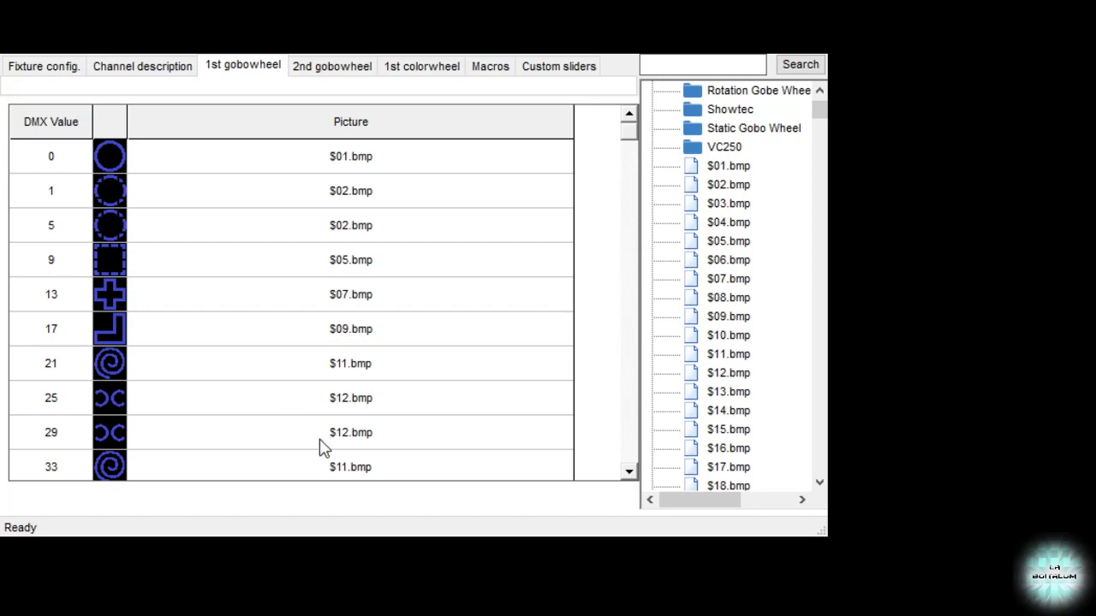
pyautogui.click(420, 66)
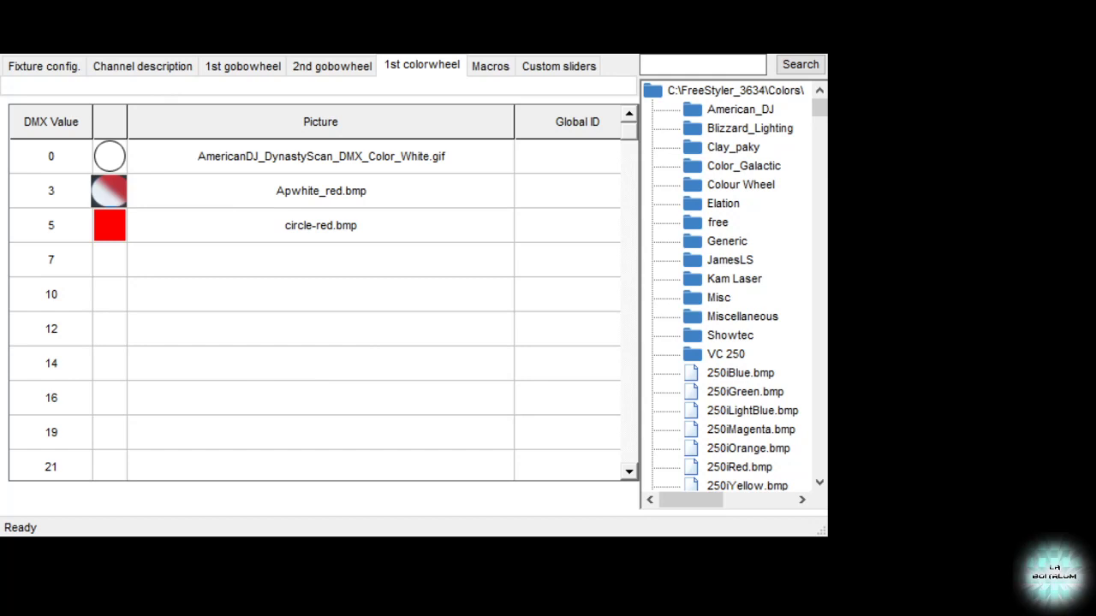
# - Examine the dts fixture's configuration, channel descriptions, both color wheels, macros and custom sliders
pyautogui.click(67, 68)
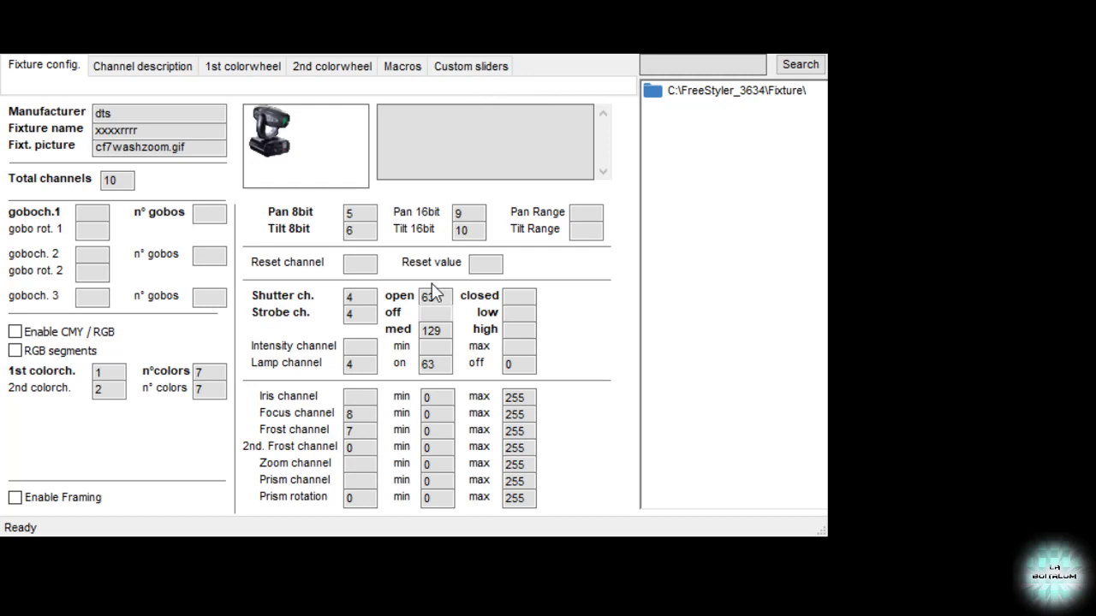
pyautogui.click(131, 67)
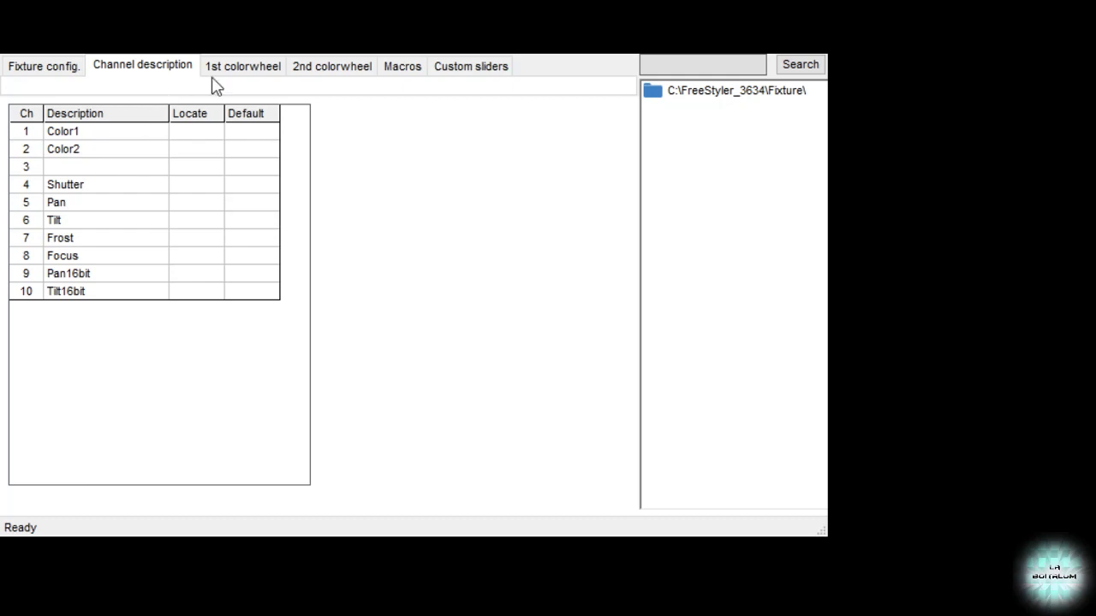
pyautogui.click(243, 67)
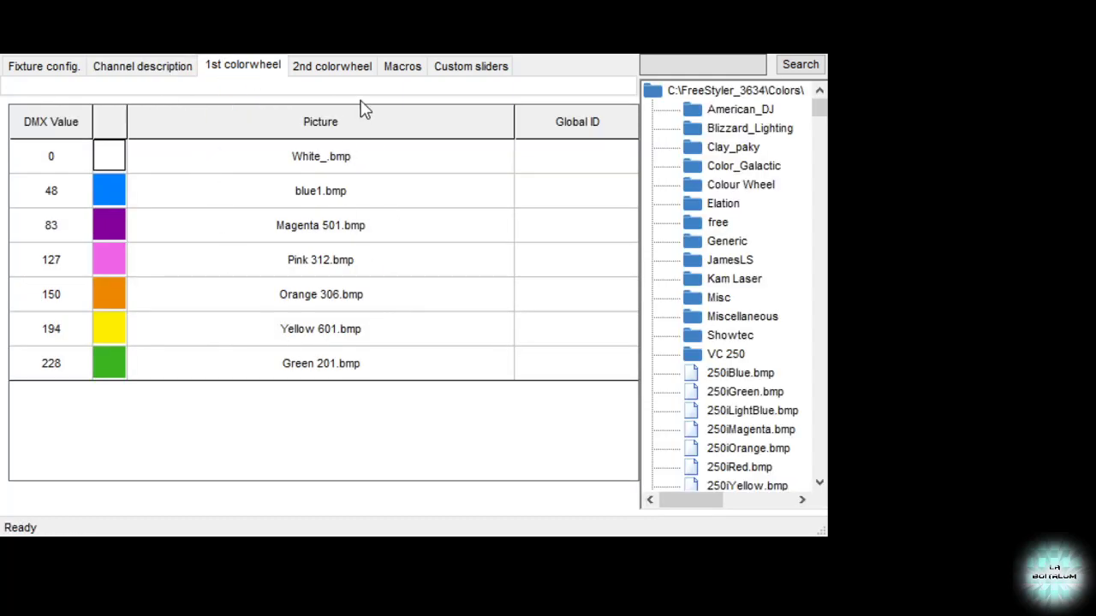
pyautogui.click(357, 66)
pyautogui.click(408, 68)
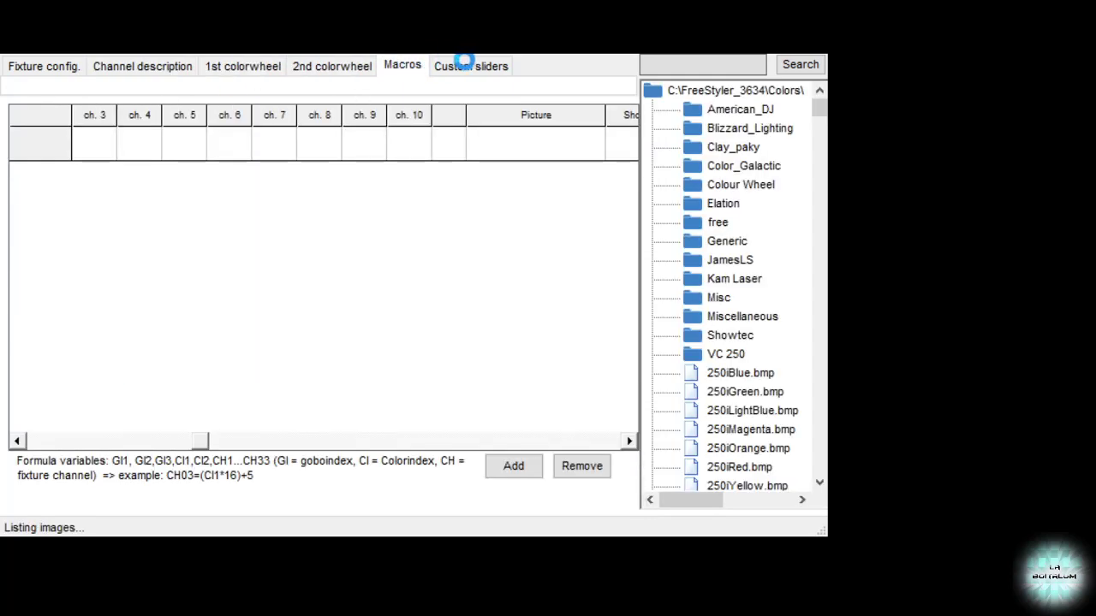
pyautogui.click(471, 66)
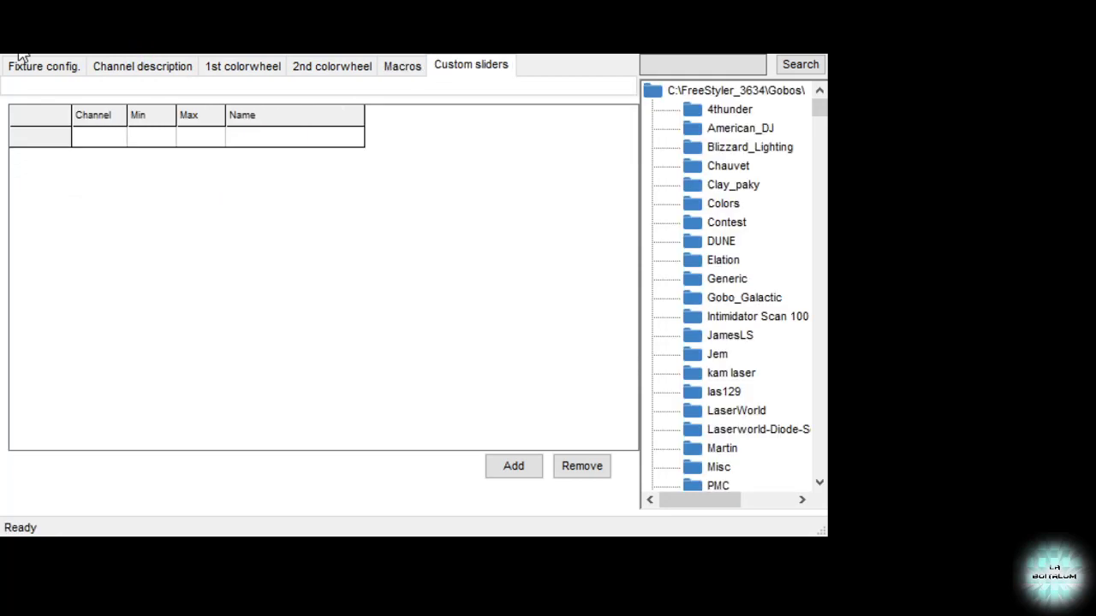